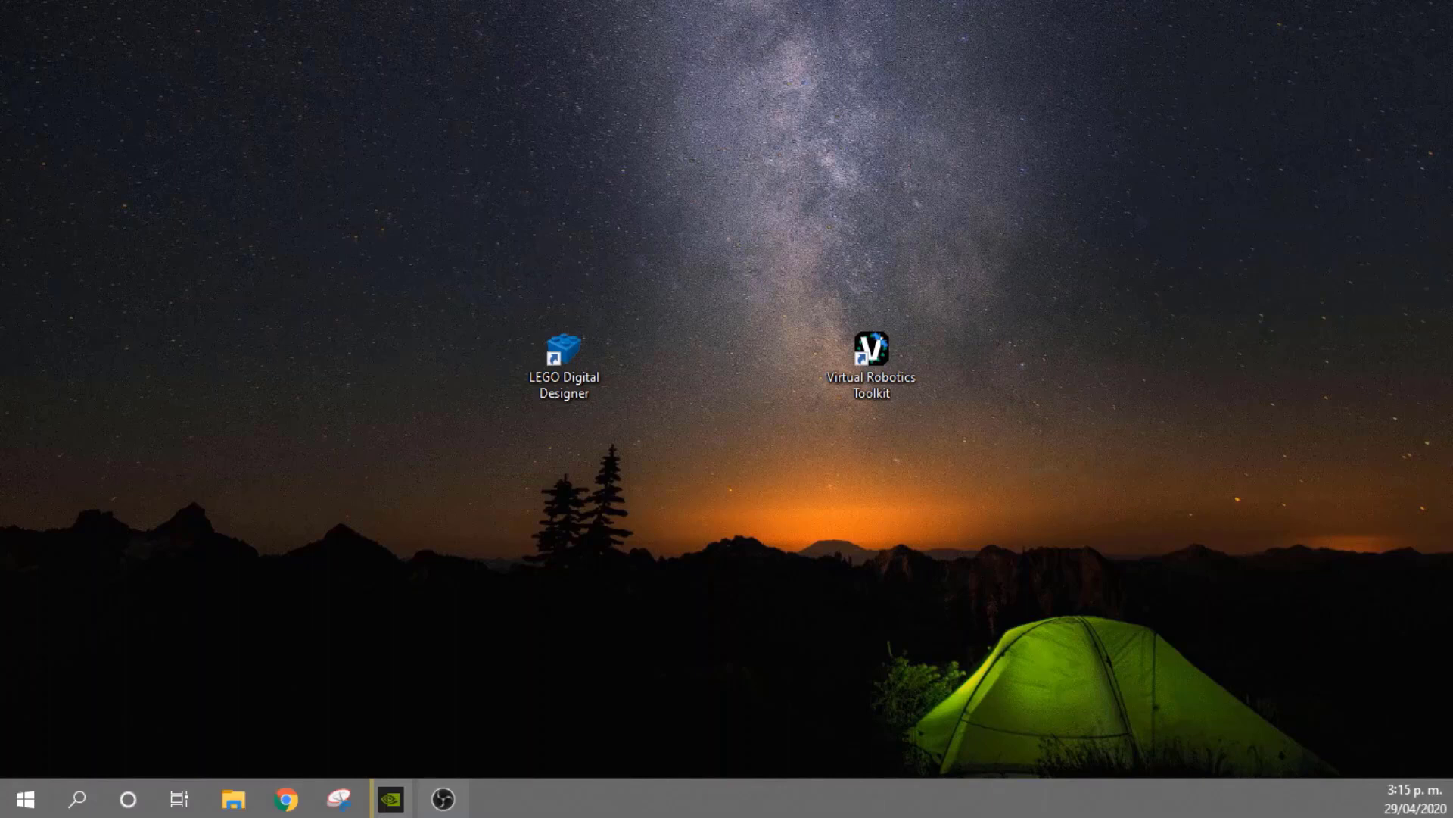
{"action": "left_click_drag", "start_coordinate": [438, 260], "coordinate": [960, 435]}
{"action": "left_click", "coordinate": [899, 527]}
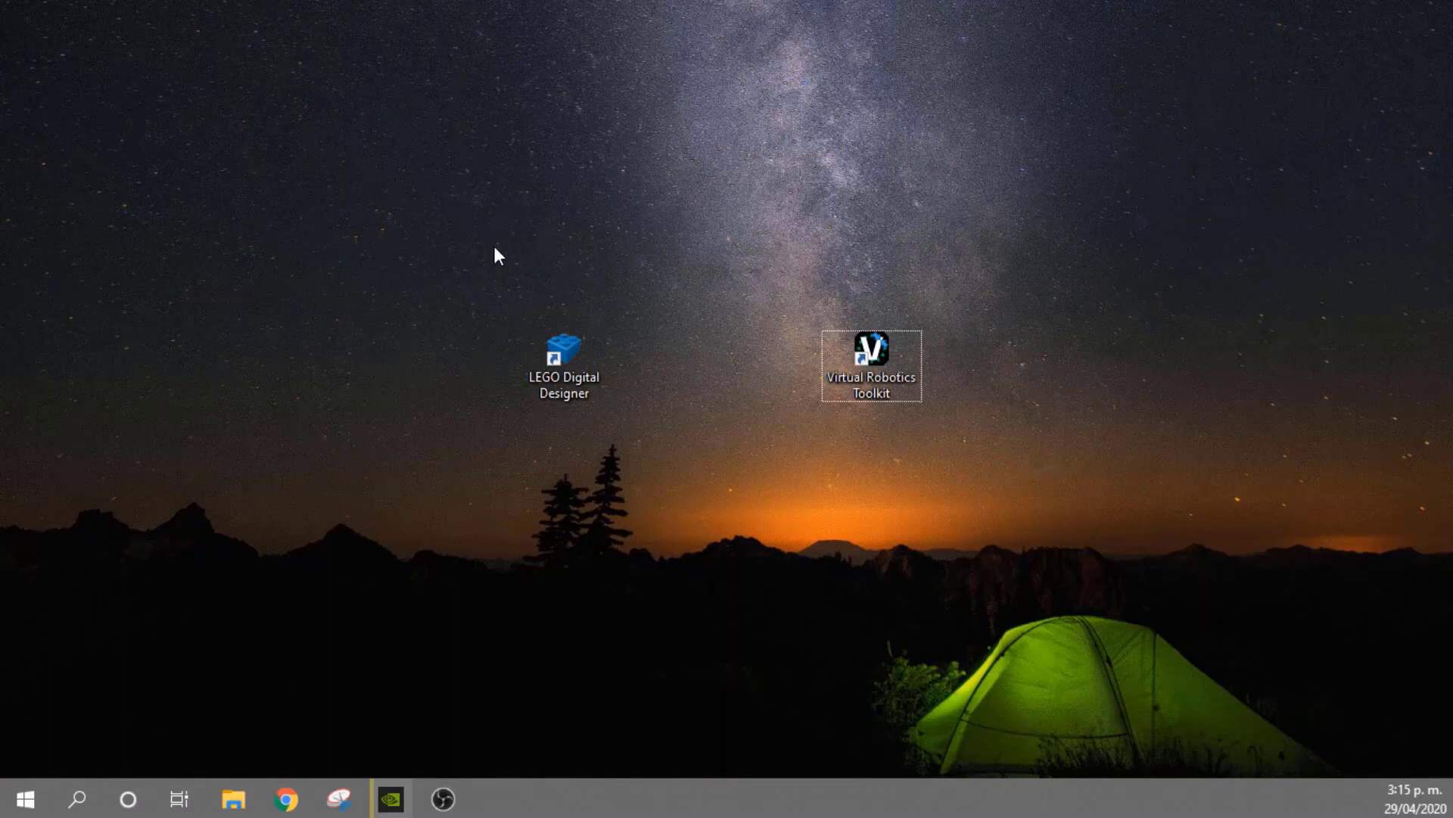
{"action": "left_click_drag", "start_coordinate": [493, 243], "coordinate": [984, 379]}
{"action": "left_click_drag", "start_coordinate": [960, 265], "coordinate": [484, 477]}
{"action": "left_click", "coordinate": [674, 401]}
Move the LEGO Digital Designer shortcut farther away from the Virtual Robotics Toolkit shortcut on the desktop
{"action": "left_click_drag", "start_coordinate": [561, 335], "coordinate": [396, 239]}
{"action": "left_click", "coordinate": [440, 212]}
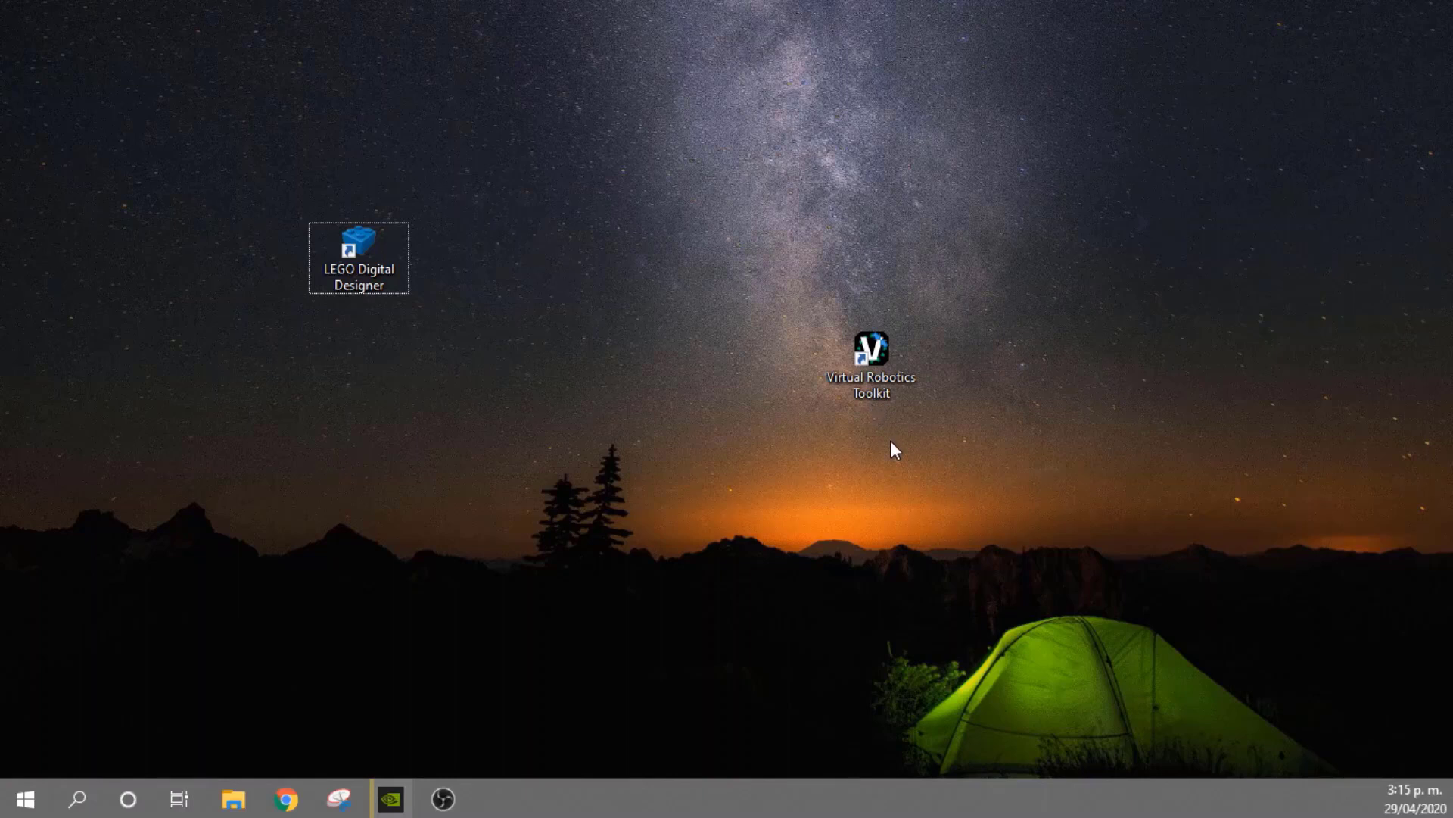
{"action": "left_click", "coordinate": [362, 277]}
{"action": "left_click_drag", "start_coordinate": [368, 254], "coordinate": [453, 352]}
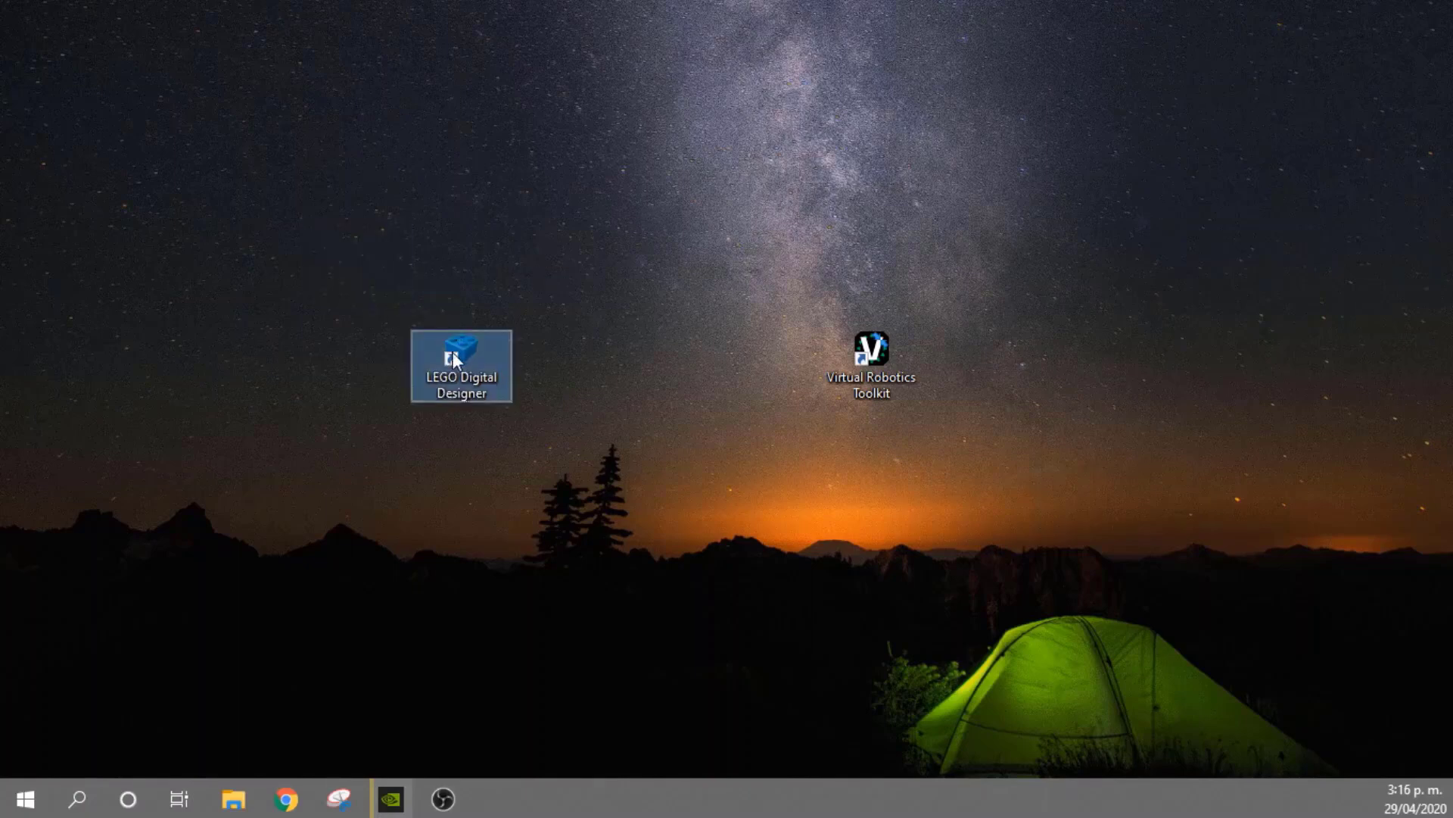
Launch LEGO Digital Designer in offline mode and open the recent EV3 Educator Vehicle model
{"action": "double_click", "coordinate": [462, 368]}
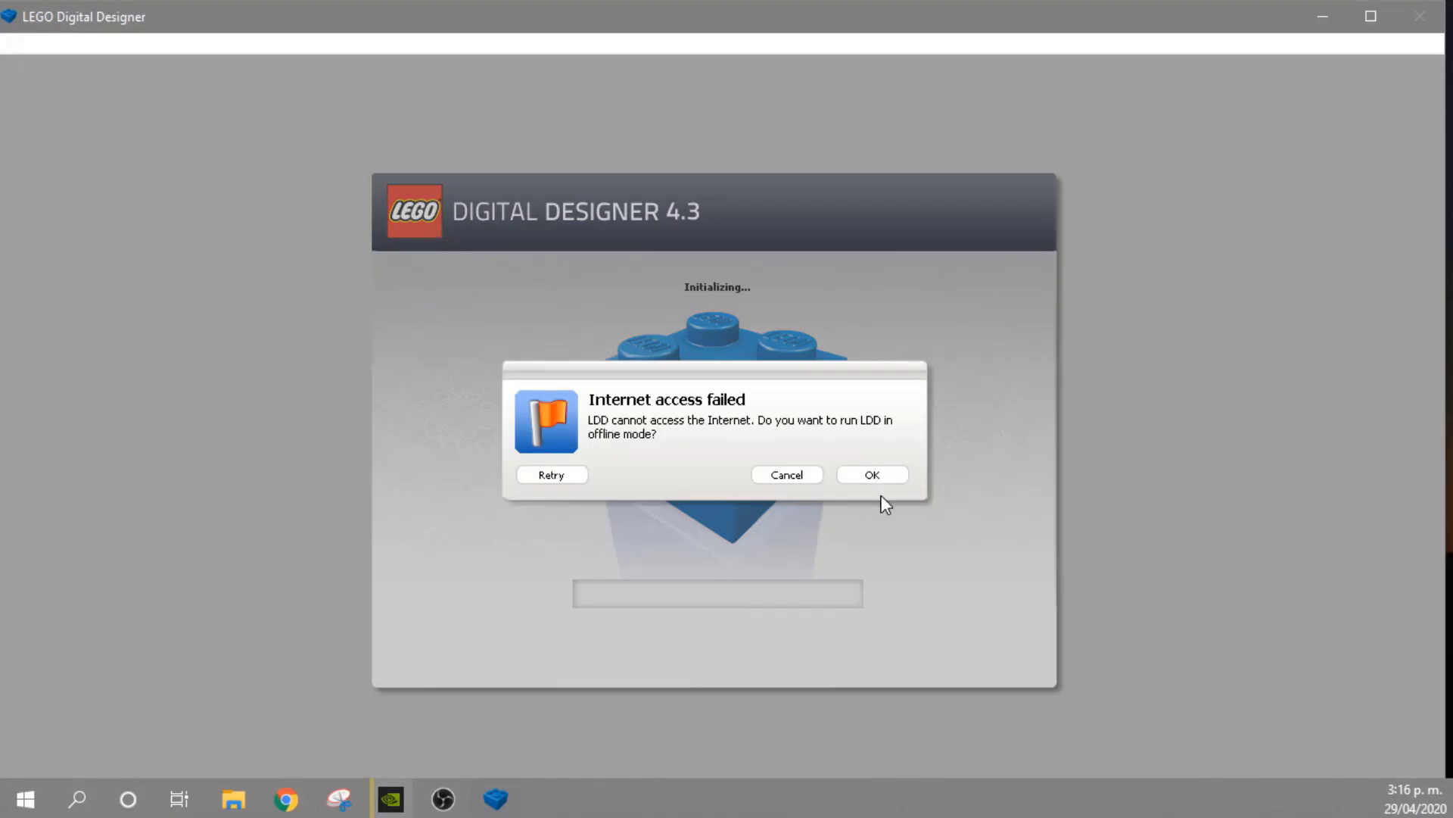
{"action": "left_click", "coordinate": [882, 476]}
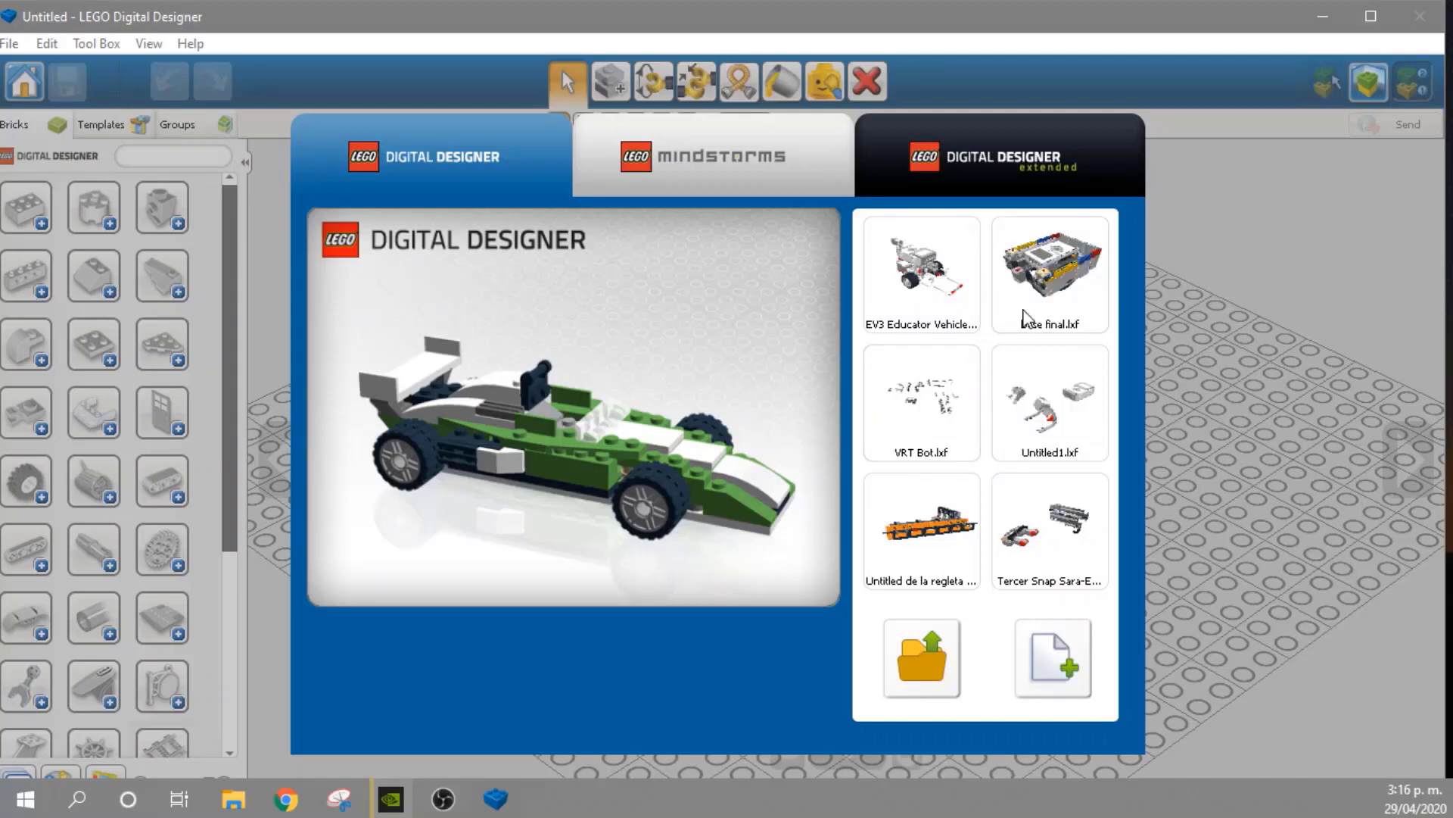
{"action": "left_click", "coordinate": [928, 284]}
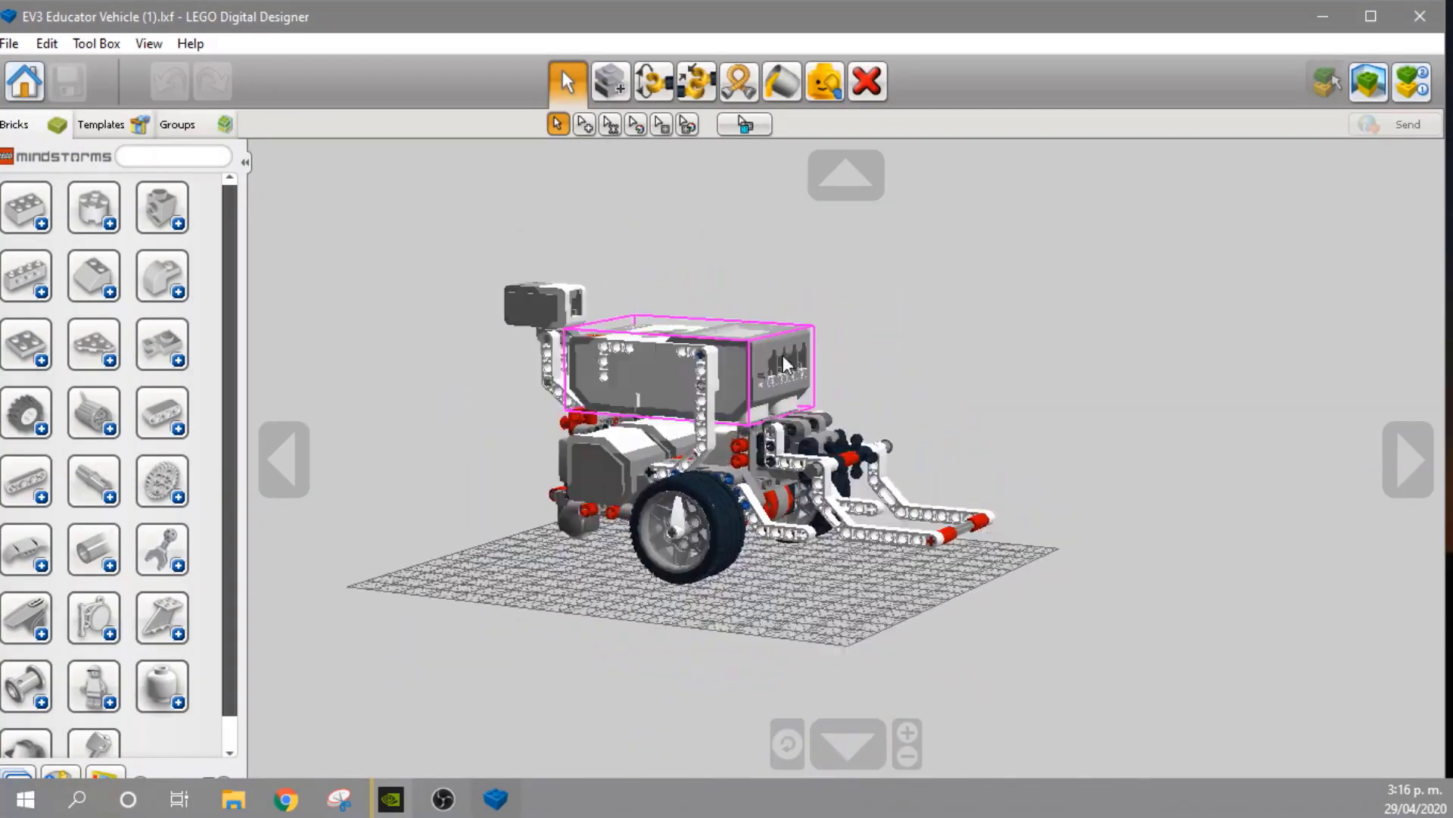
Examine the EV3 Educator Vehicle from all sides, including its underside, wheels, sensor and front frame
{"action": "right_click_drag", "start_coordinate": [560, 535], "coordinate": [1275, 585]}
{"action": "right_click_drag", "start_coordinate": [1185, 592], "coordinate": [1022, 352]}
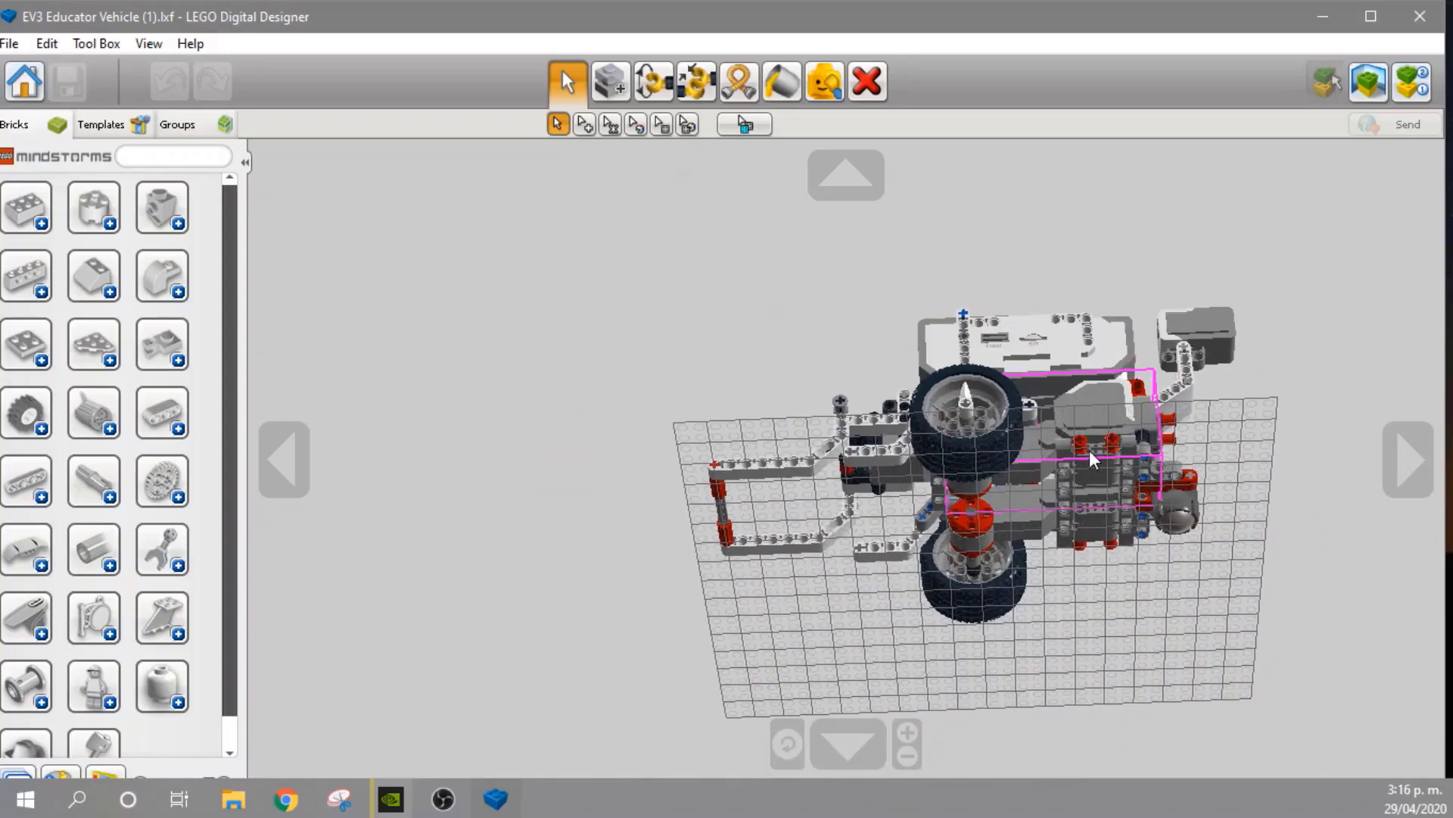
{"action": "right_click_drag", "start_coordinate": [803, 248], "coordinate": [1078, 513]}
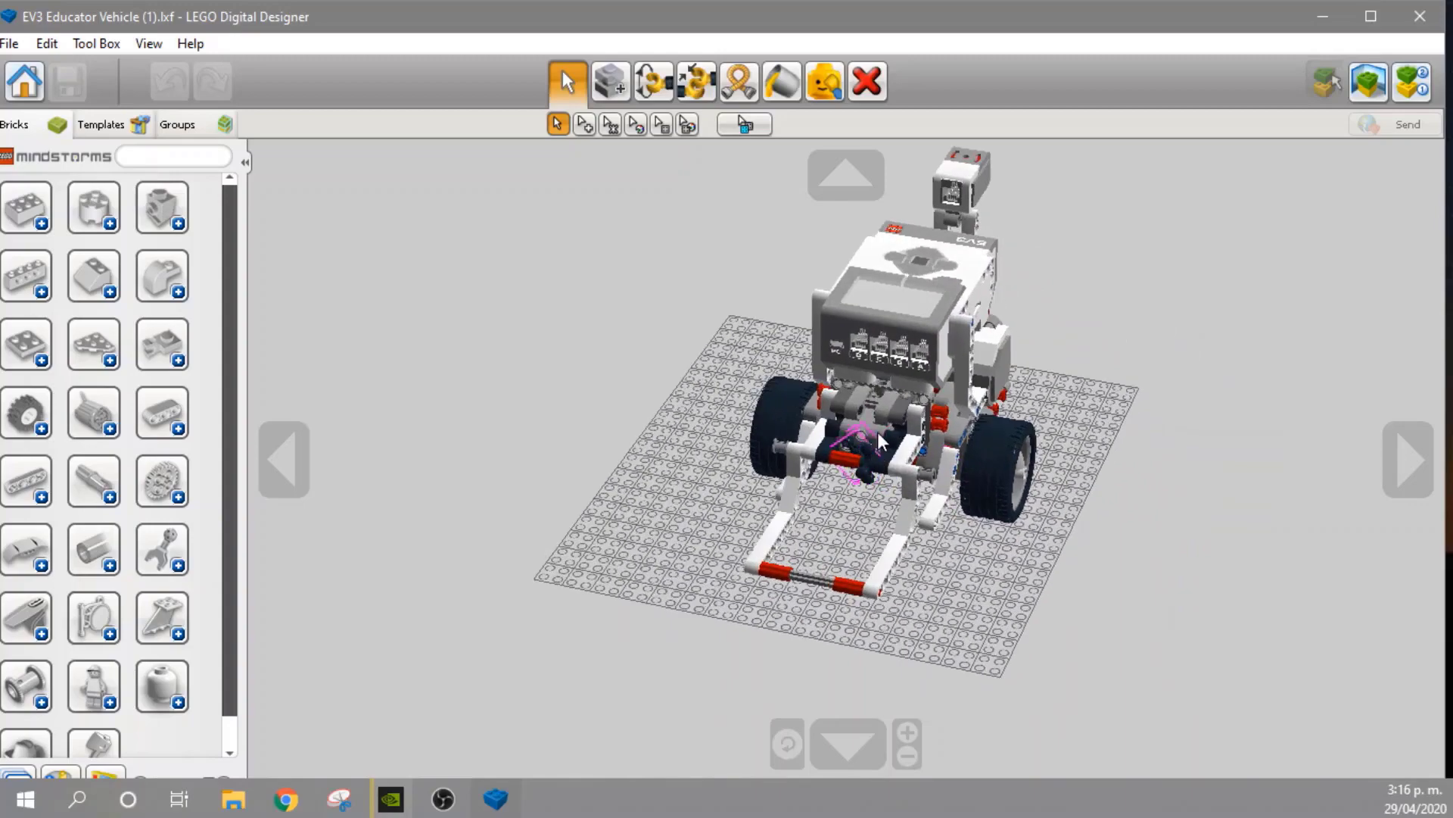
{"action": "right_click_drag", "start_coordinate": [939, 598], "coordinate": [768, 492]}
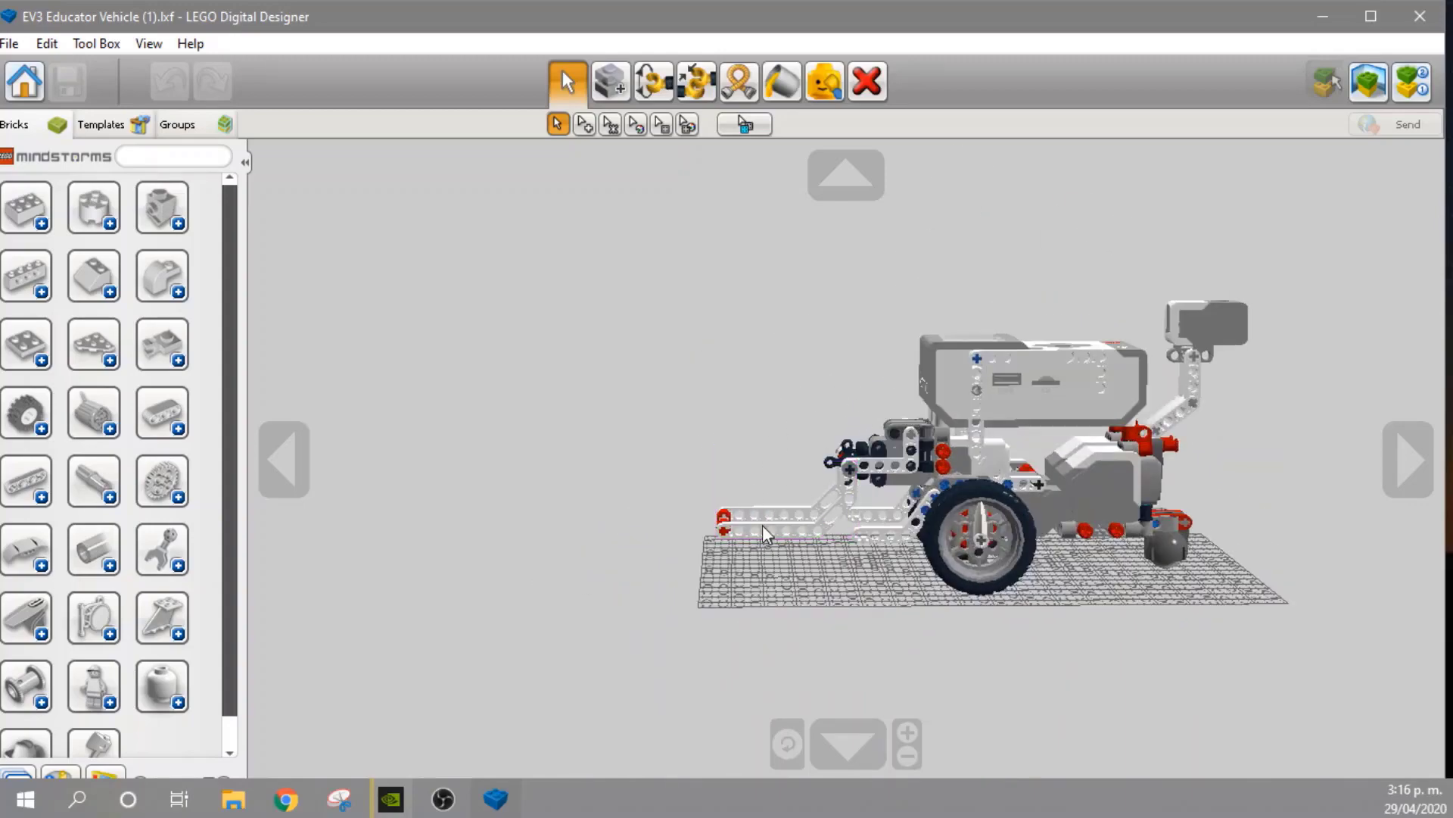
{"action": "right_click_drag", "start_coordinate": [761, 366], "coordinate": [1224, 477]}
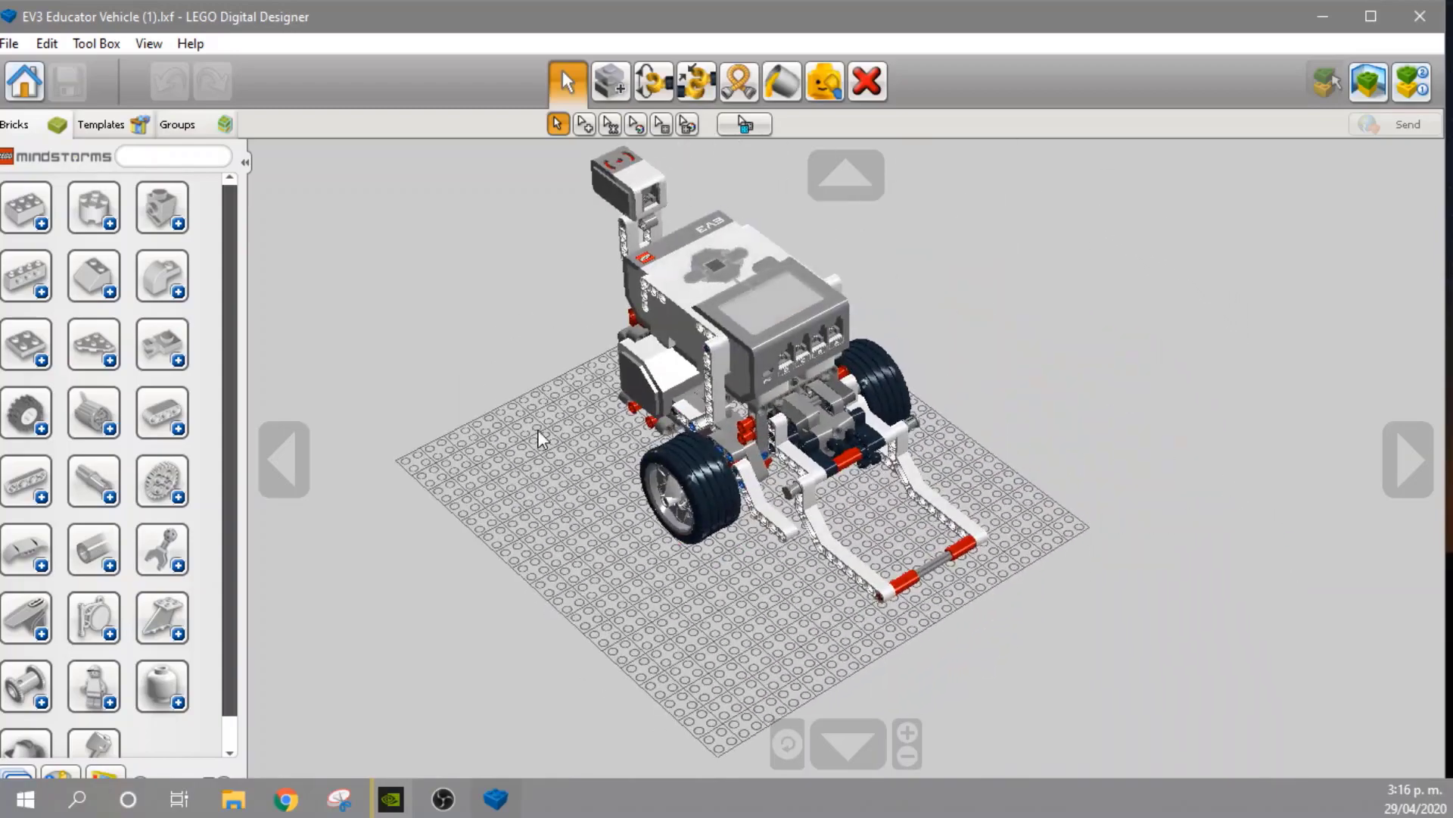
{"action": "right_click_drag", "start_coordinate": [539, 432], "coordinate": [807, 353]}
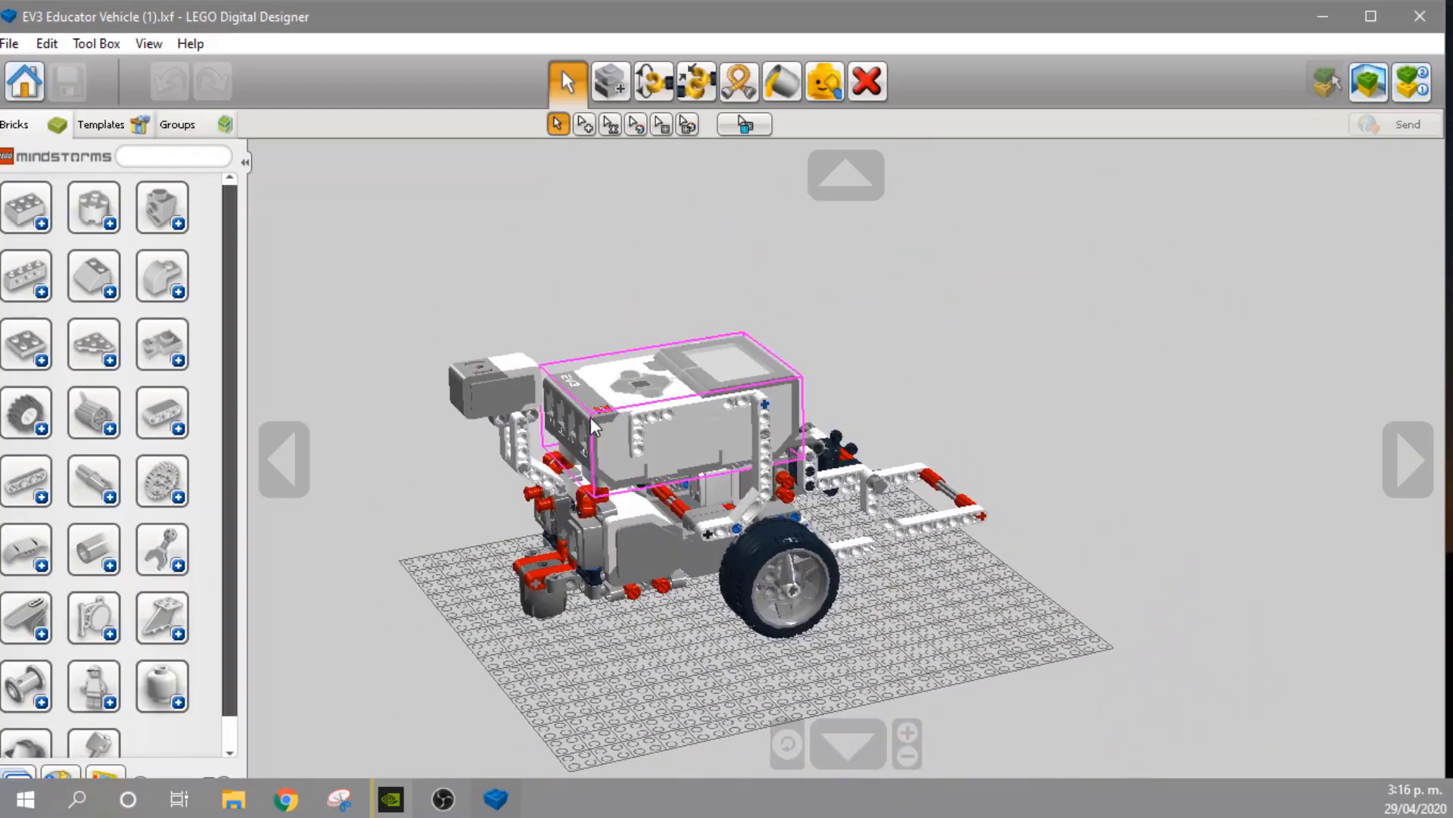
{"action": "right_click_drag", "start_coordinate": [1066, 466], "coordinate": [948, 437]}
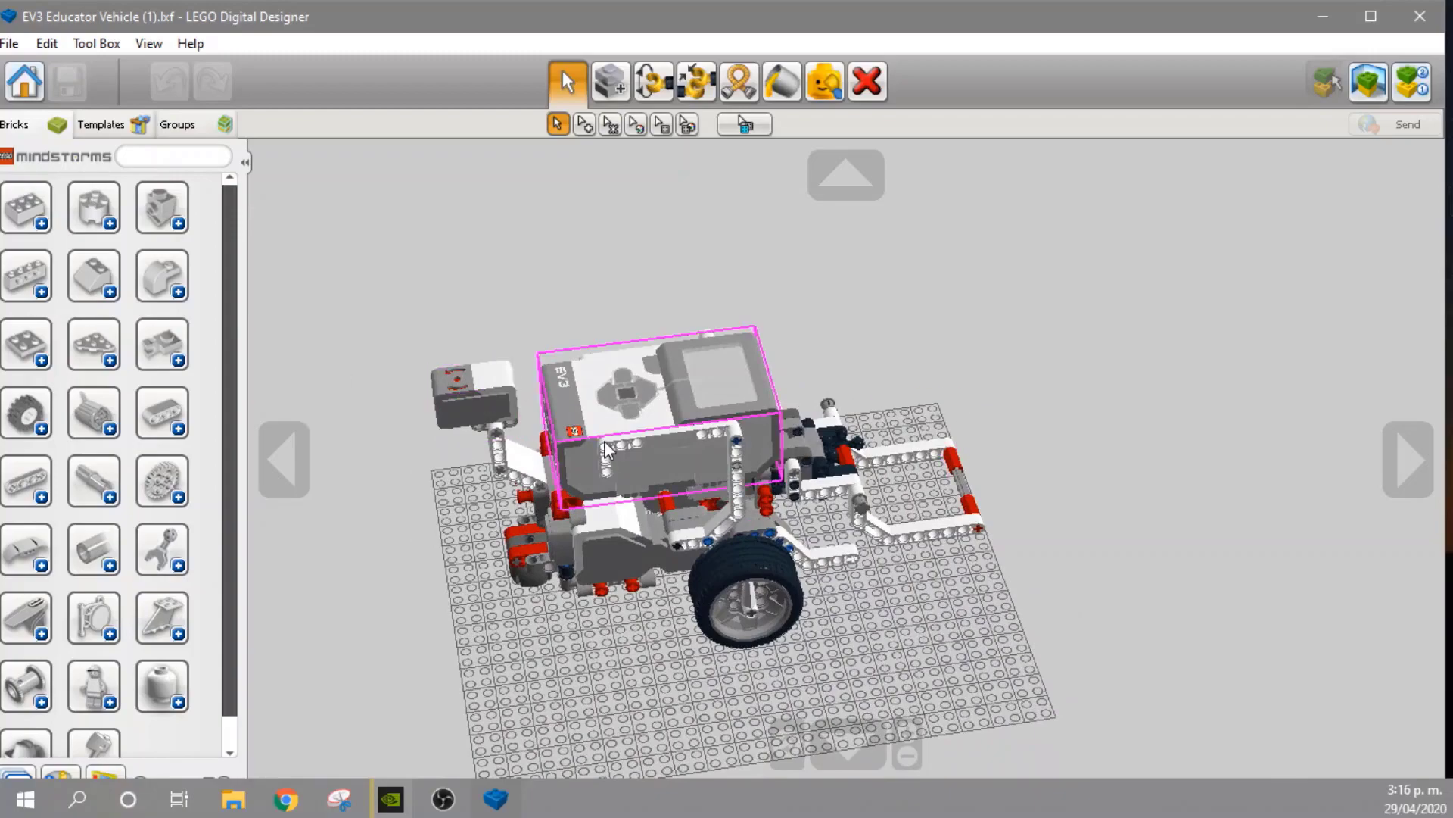
{"action": "right_click_drag", "start_coordinate": [905, 620], "coordinate": [1035, 501]}
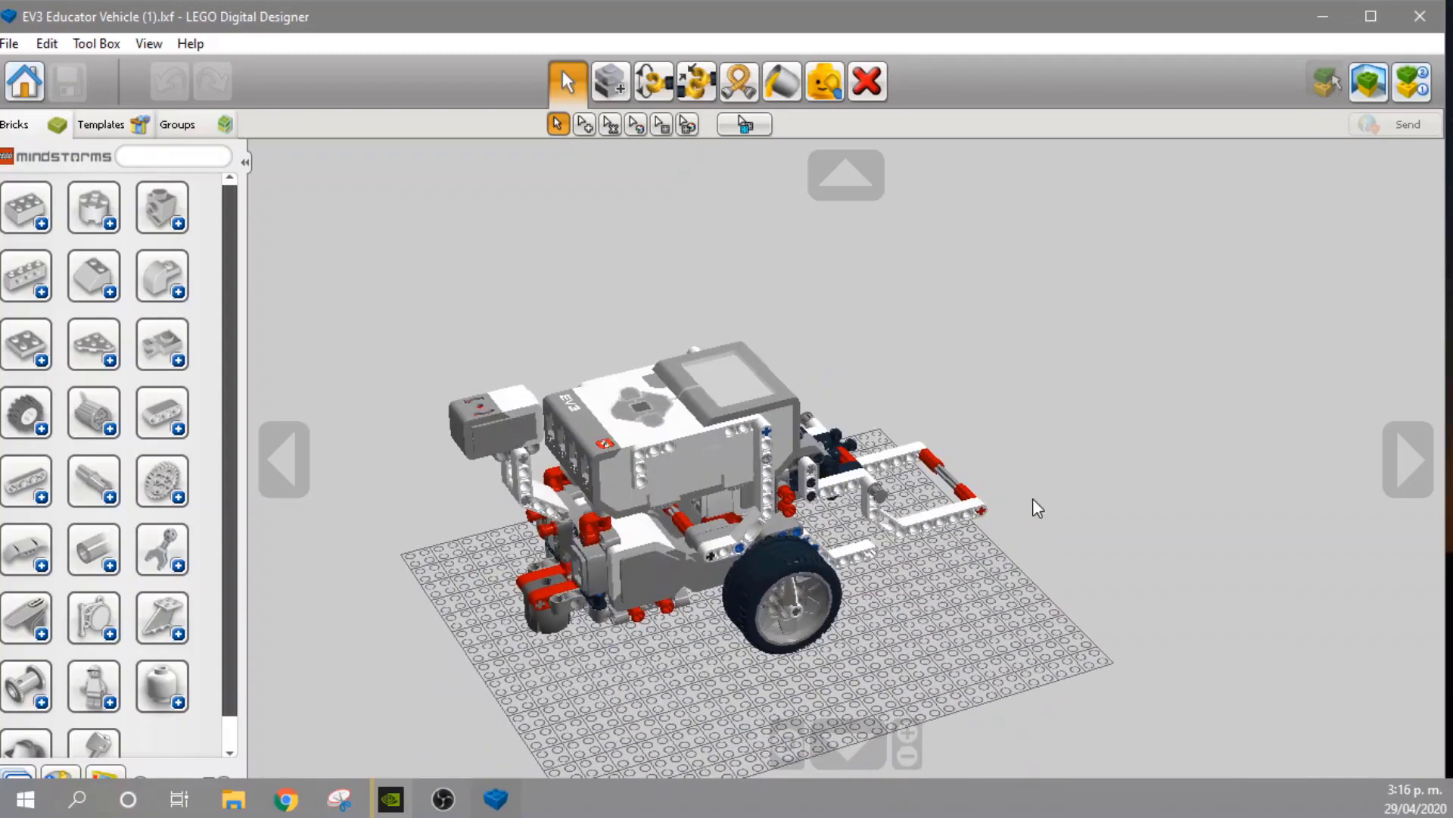
{"action": "right_click_drag", "start_coordinate": [1090, 421], "coordinate": [714, 500]}
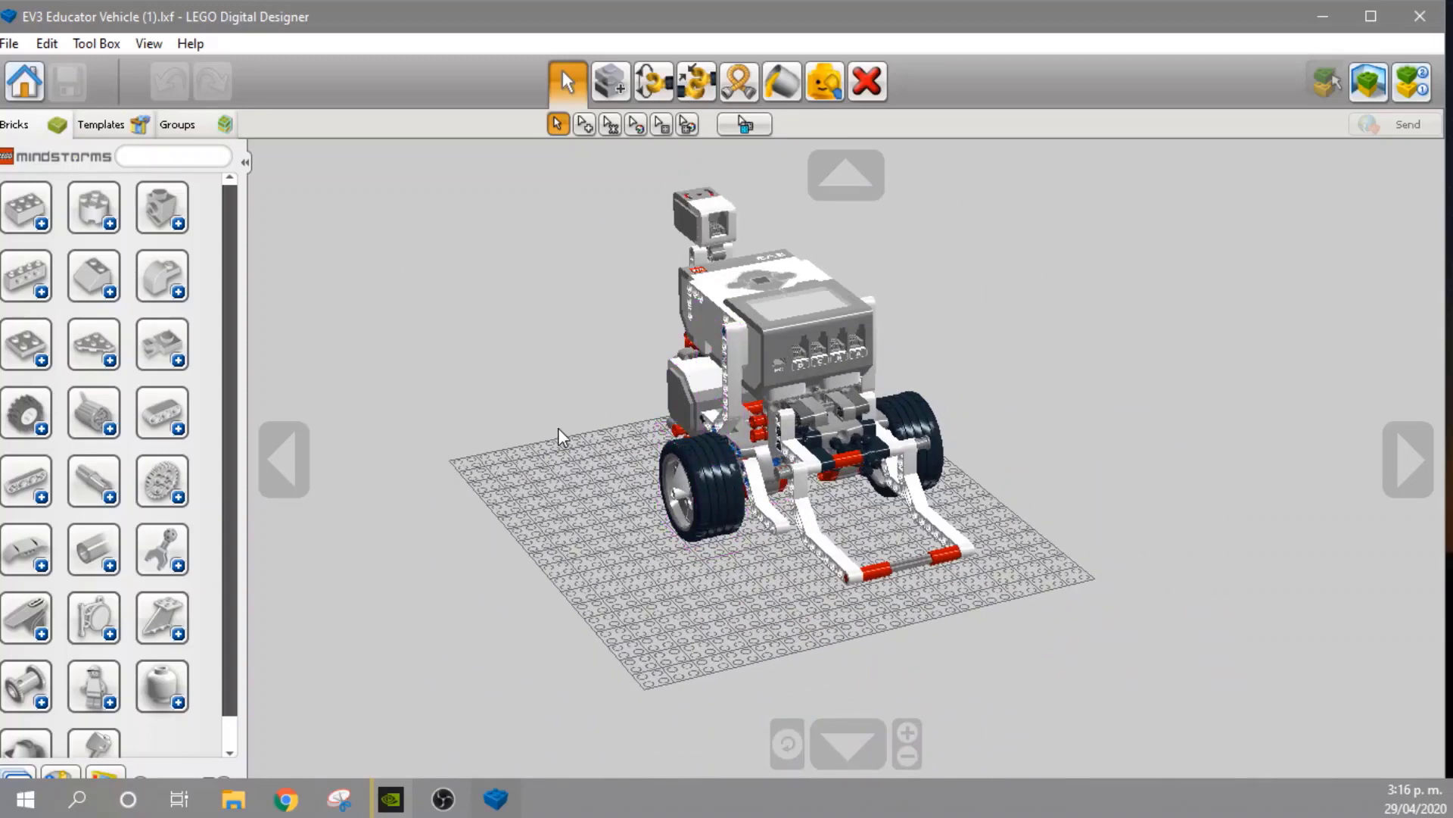
Place a dark ball-joint brick beside the vehicle as a trial and delete it again
{"action": "left_click", "coordinate": [164, 203]}
{"action": "left_click", "coordinate": [189, 287]}
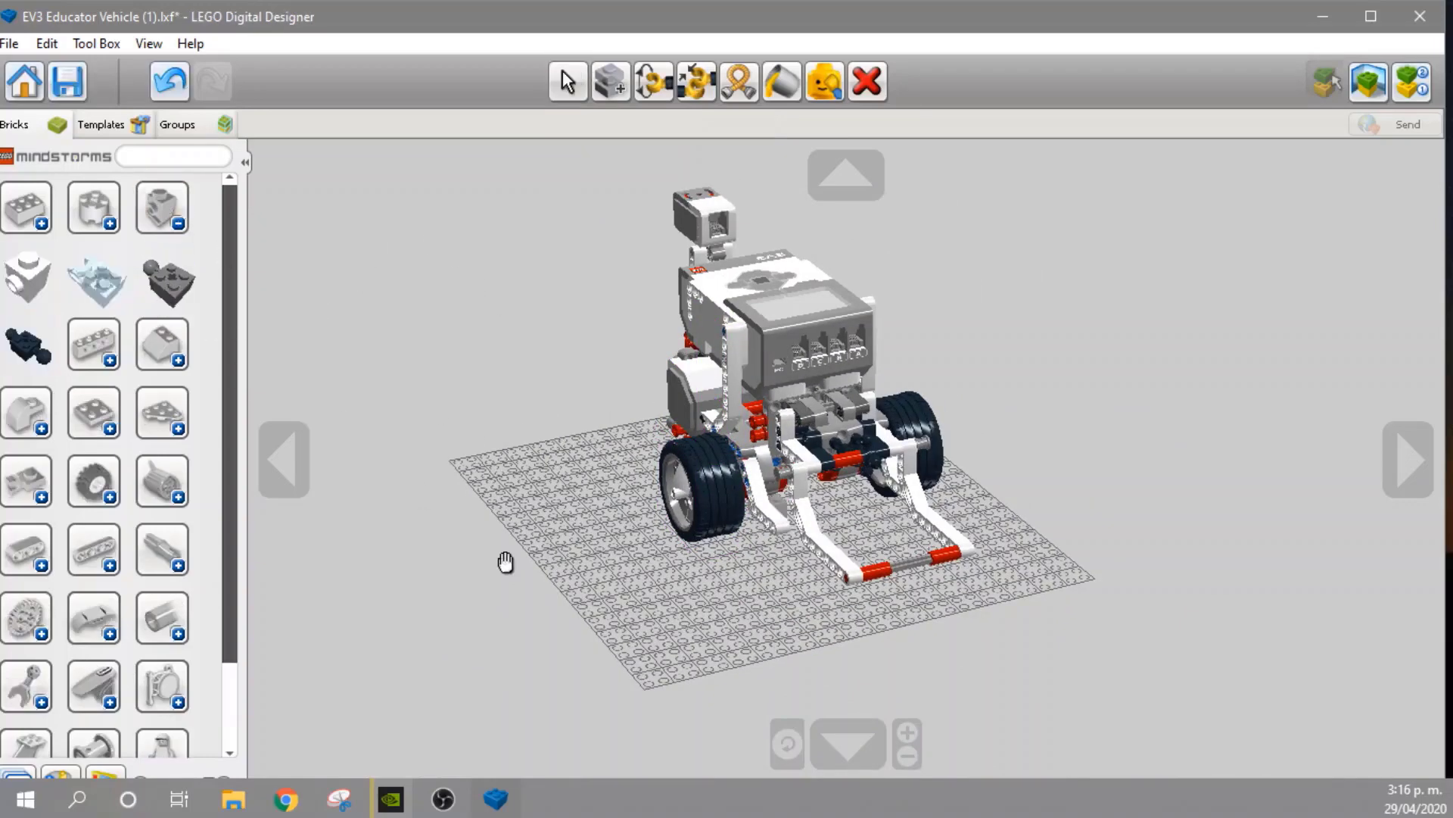
{"action": "left_click", "coordinate": [286, 420]}
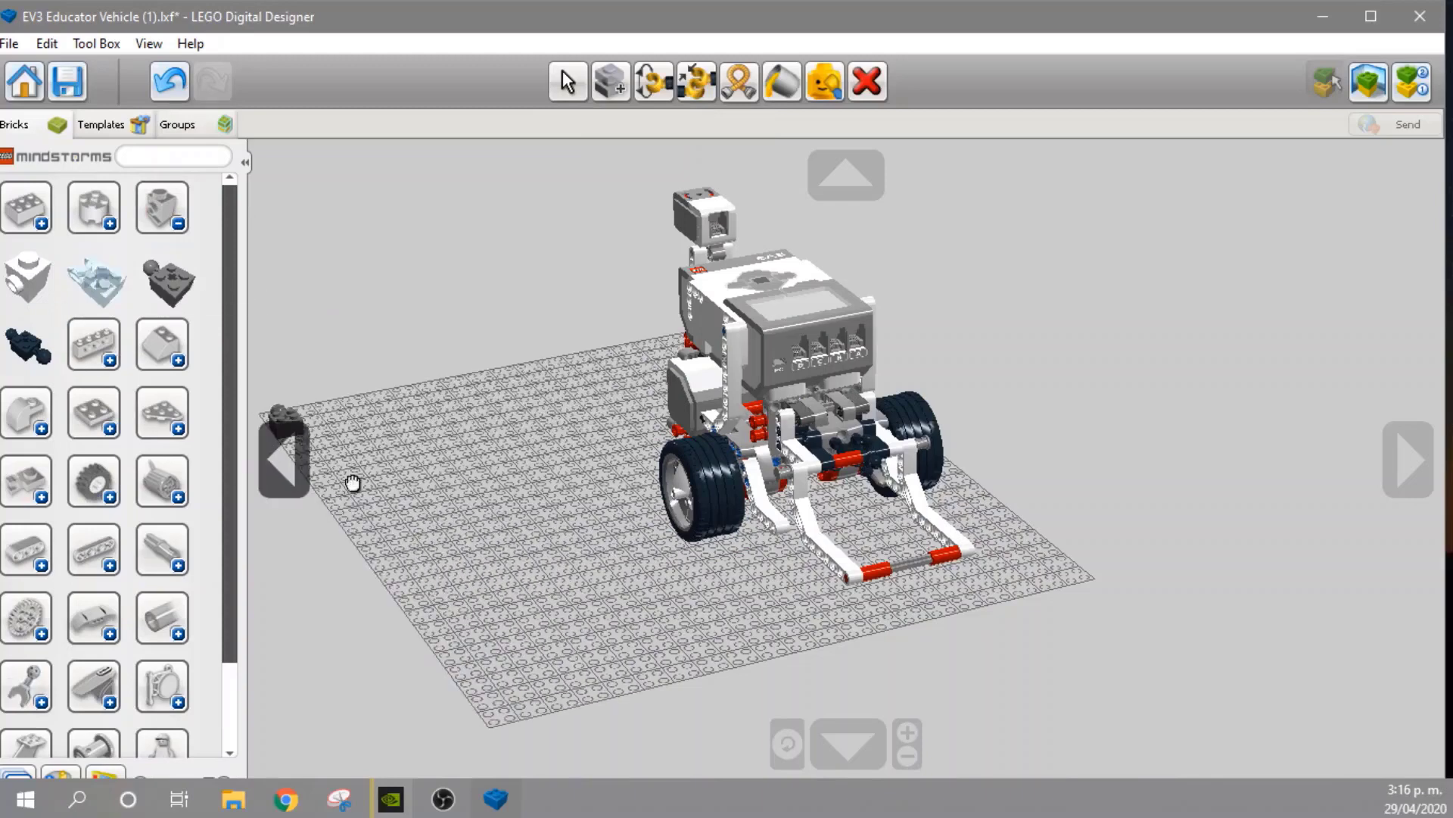
{"action": "left_click_drag", "start_coordinate": [286, 420], "coordinate": [824, 189]}
{"action": "left_click", "coordinate": [877, 80]}
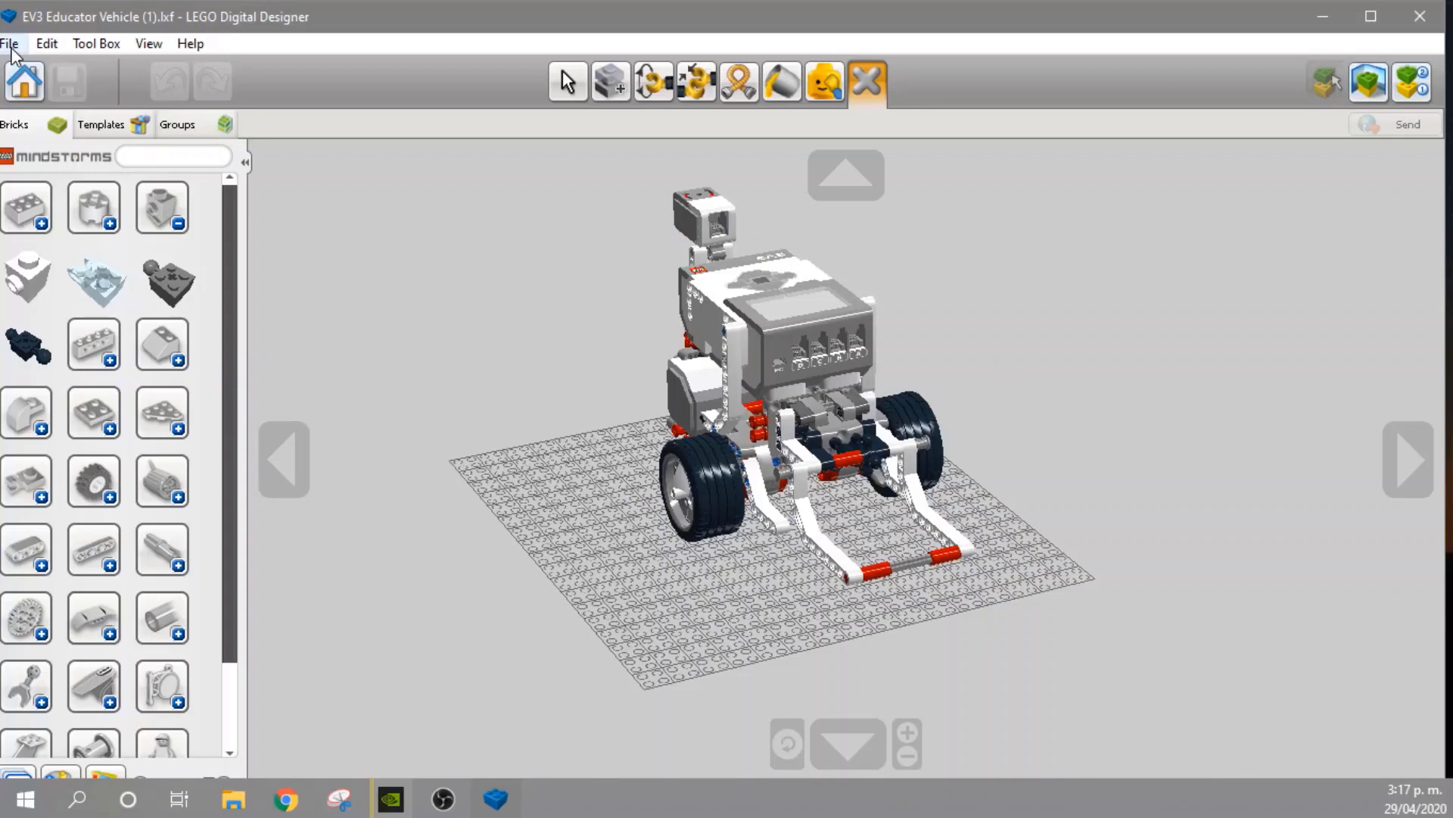
Maximize the window, start exporting the vehicle model and choose the Documents folder of this PC as destination
{"action": "double_click", "coordinate": [444, 11]}
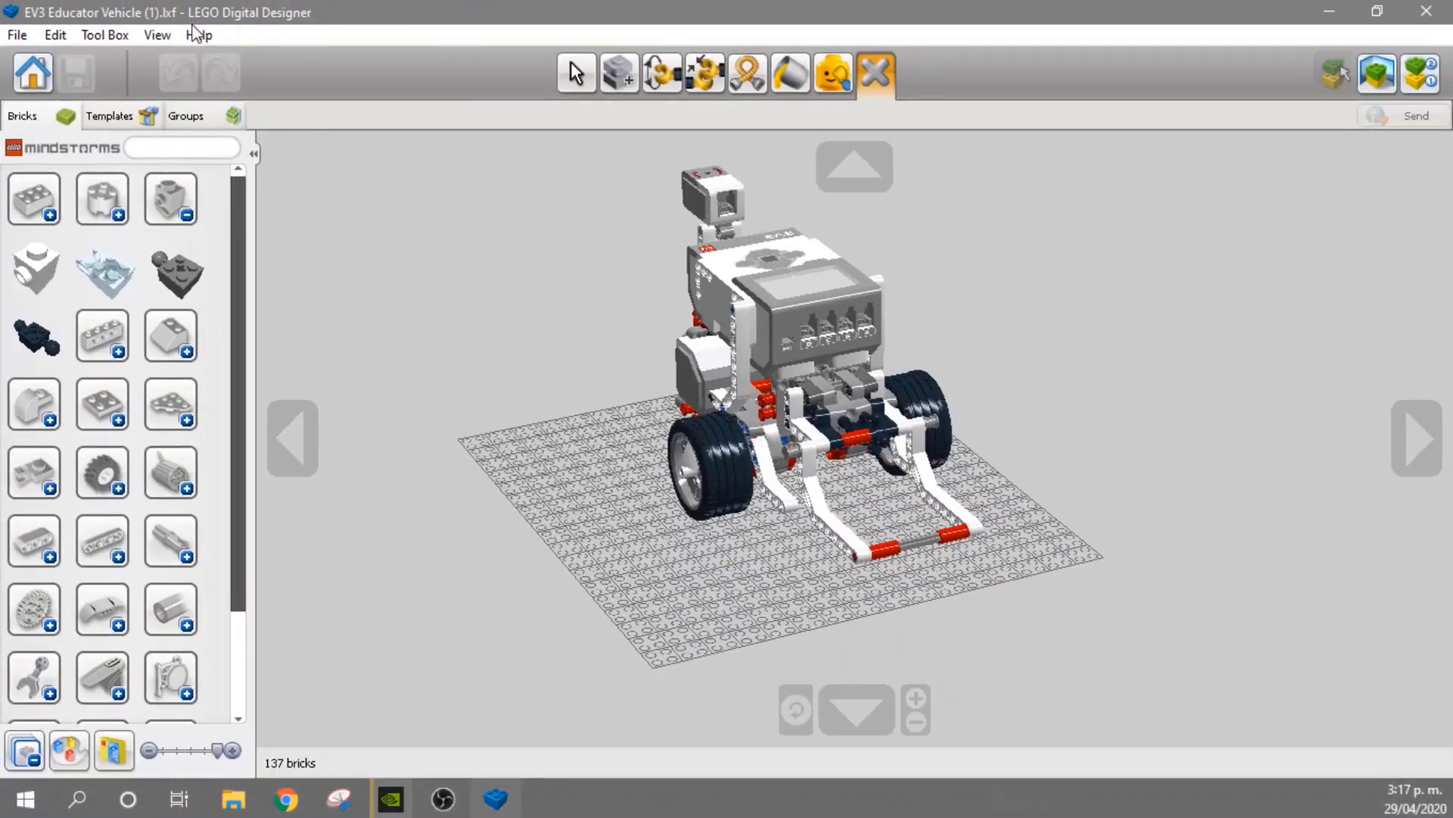
{"action": "left_click", "coordinate": [16, 35]}
{"action": "left_click", "coordinate": [74, 140]}
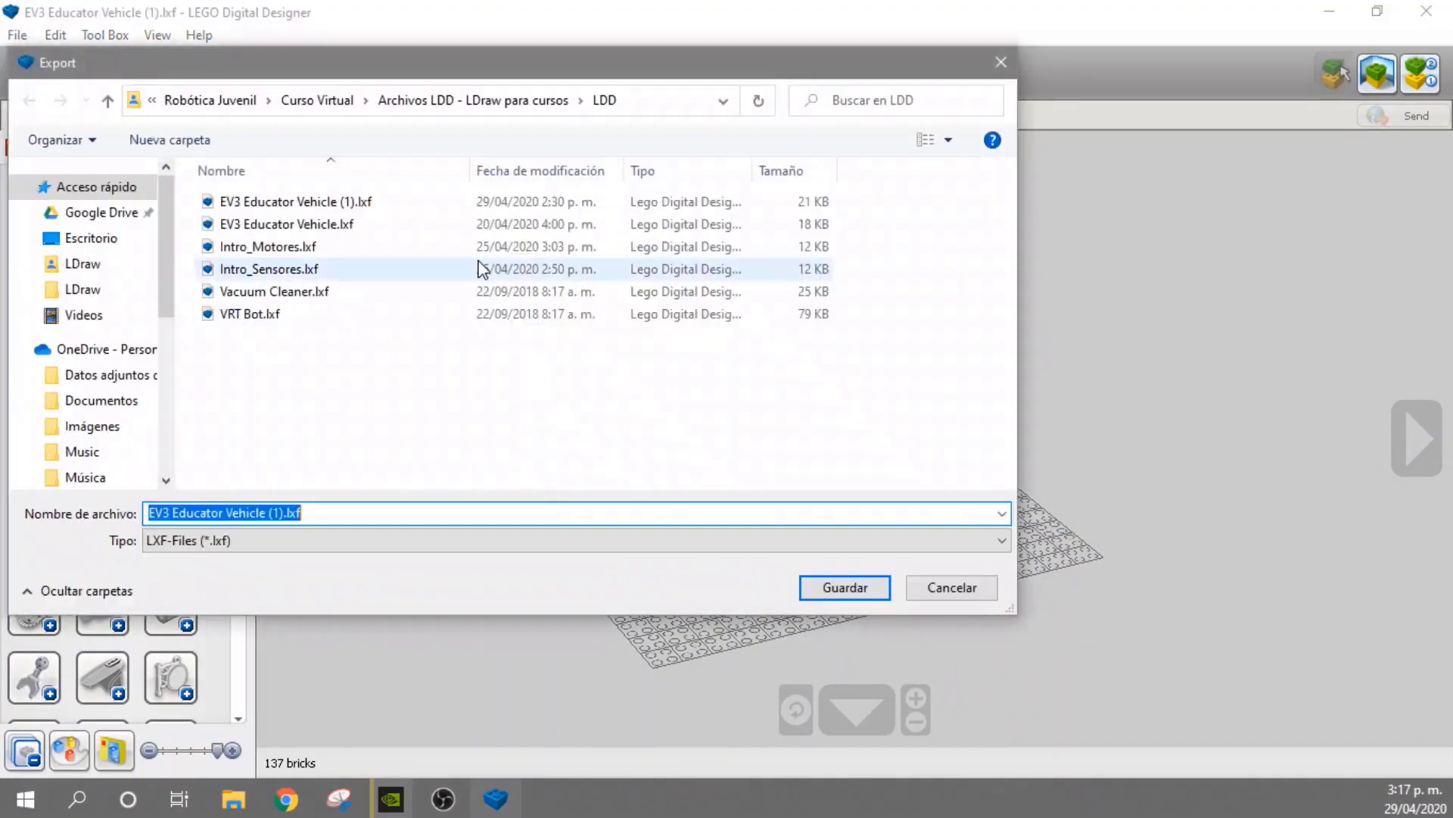
{"action": "left_click_drag", "start_coordinate": [448, 62], "coordinate": [743, 72]}
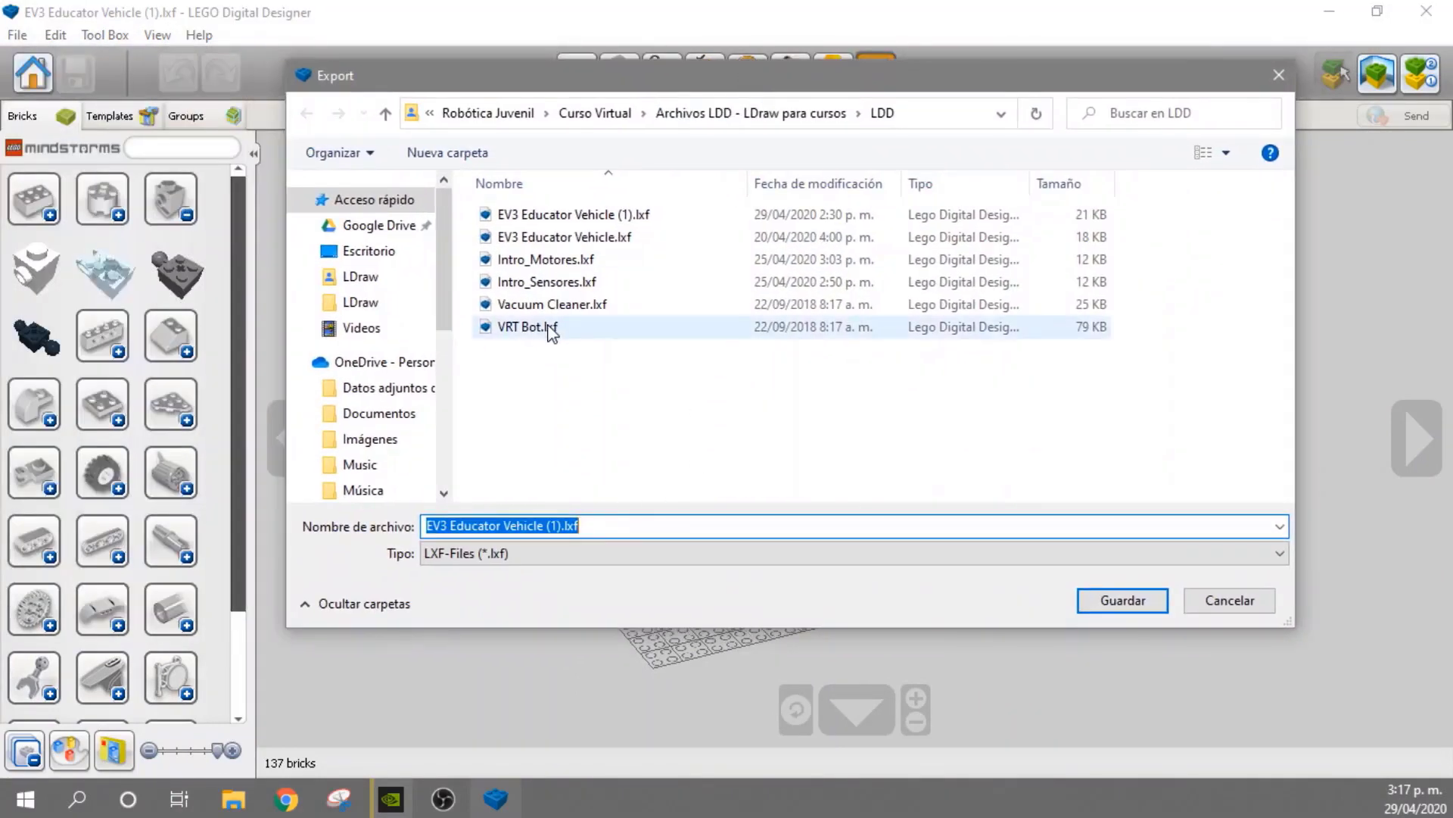
{"action": "scroll", "coordinate": [402, 455], "scroll_direction": "down", "scroll_amount": 2}
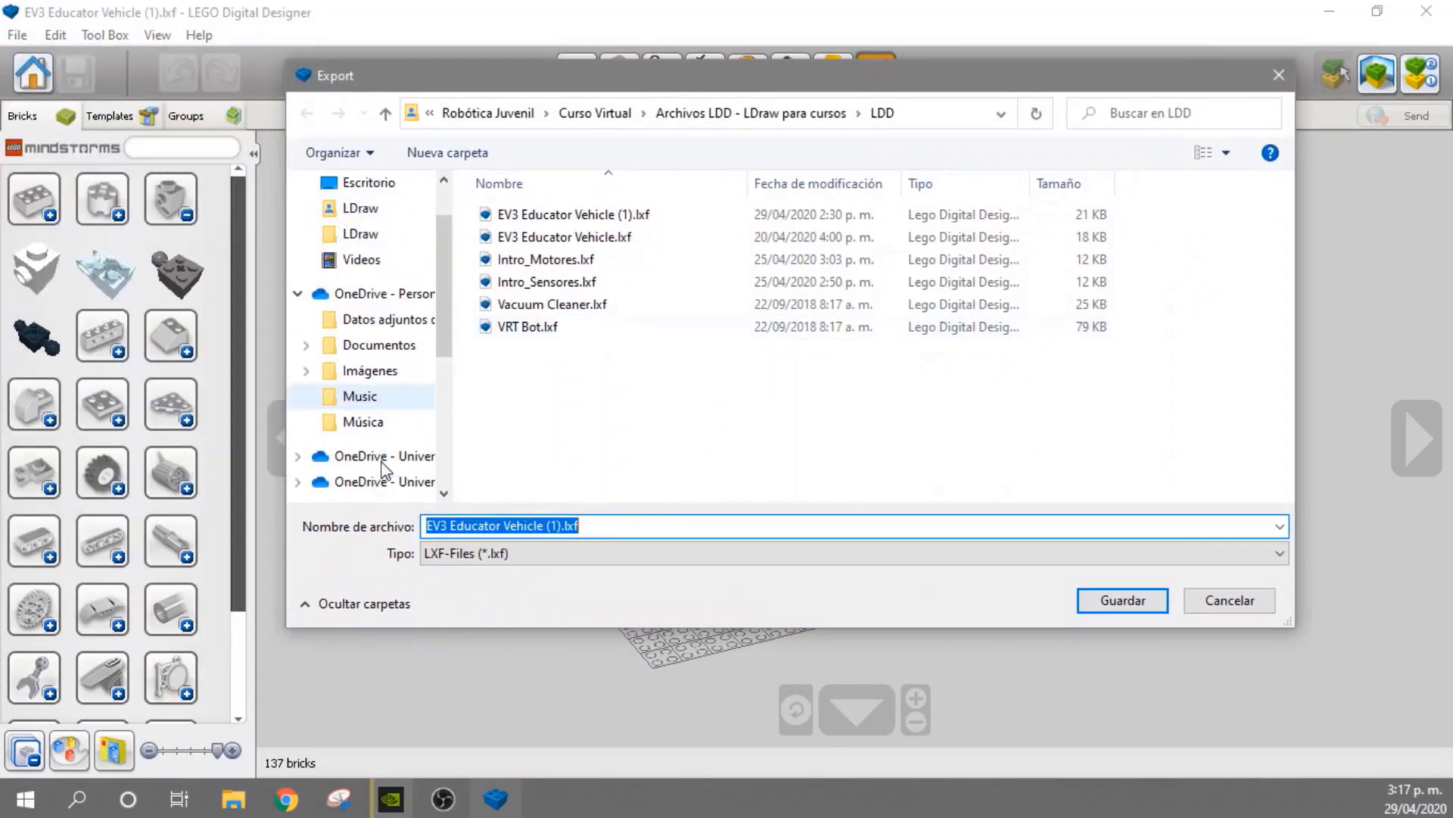
{"action": "scroll", "coordinate": [382, 430], "scroll_direction": "down", "scroll_amount": 3}
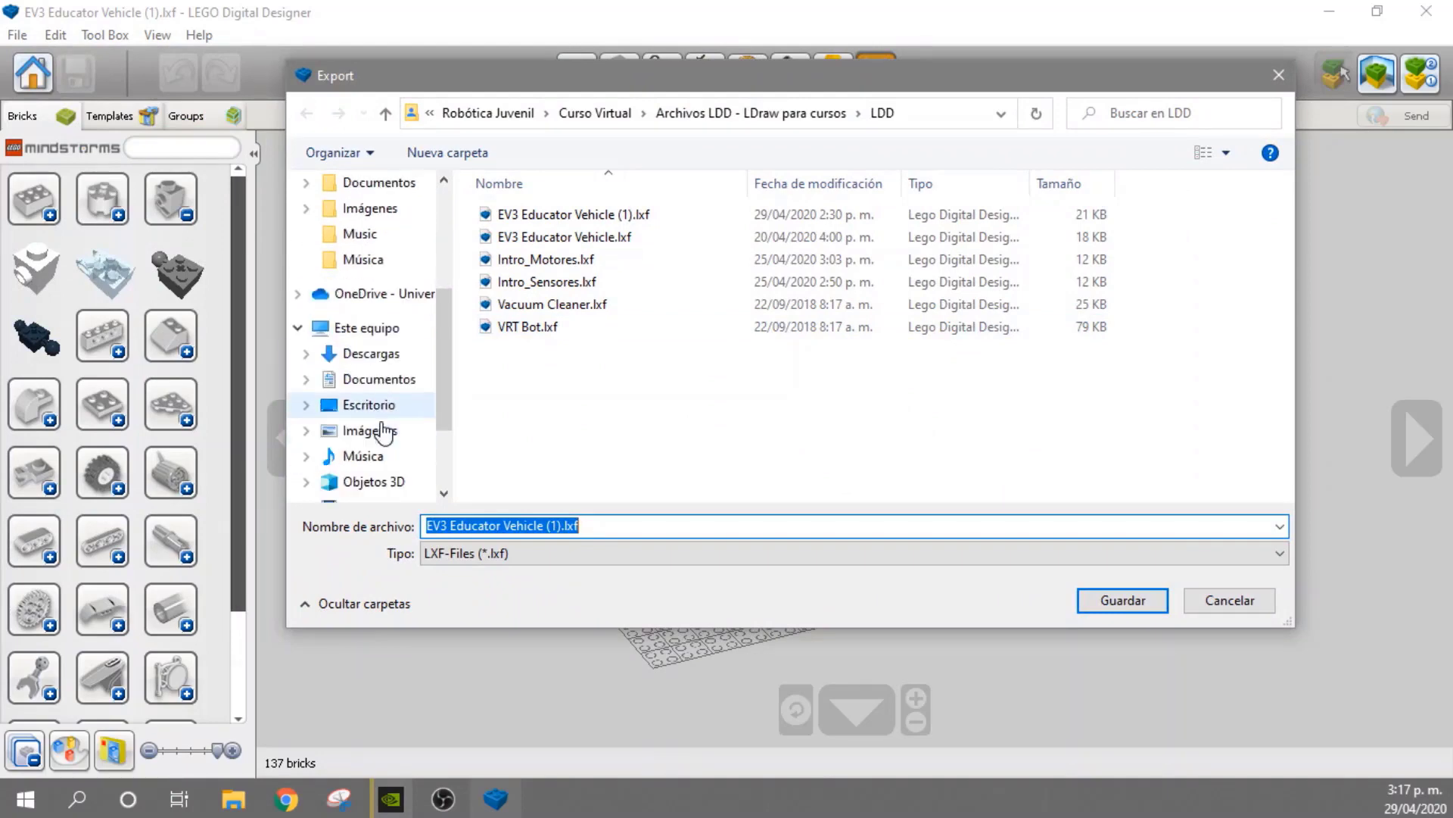
{"action": "left_click", "coordinate": [379, 378]}
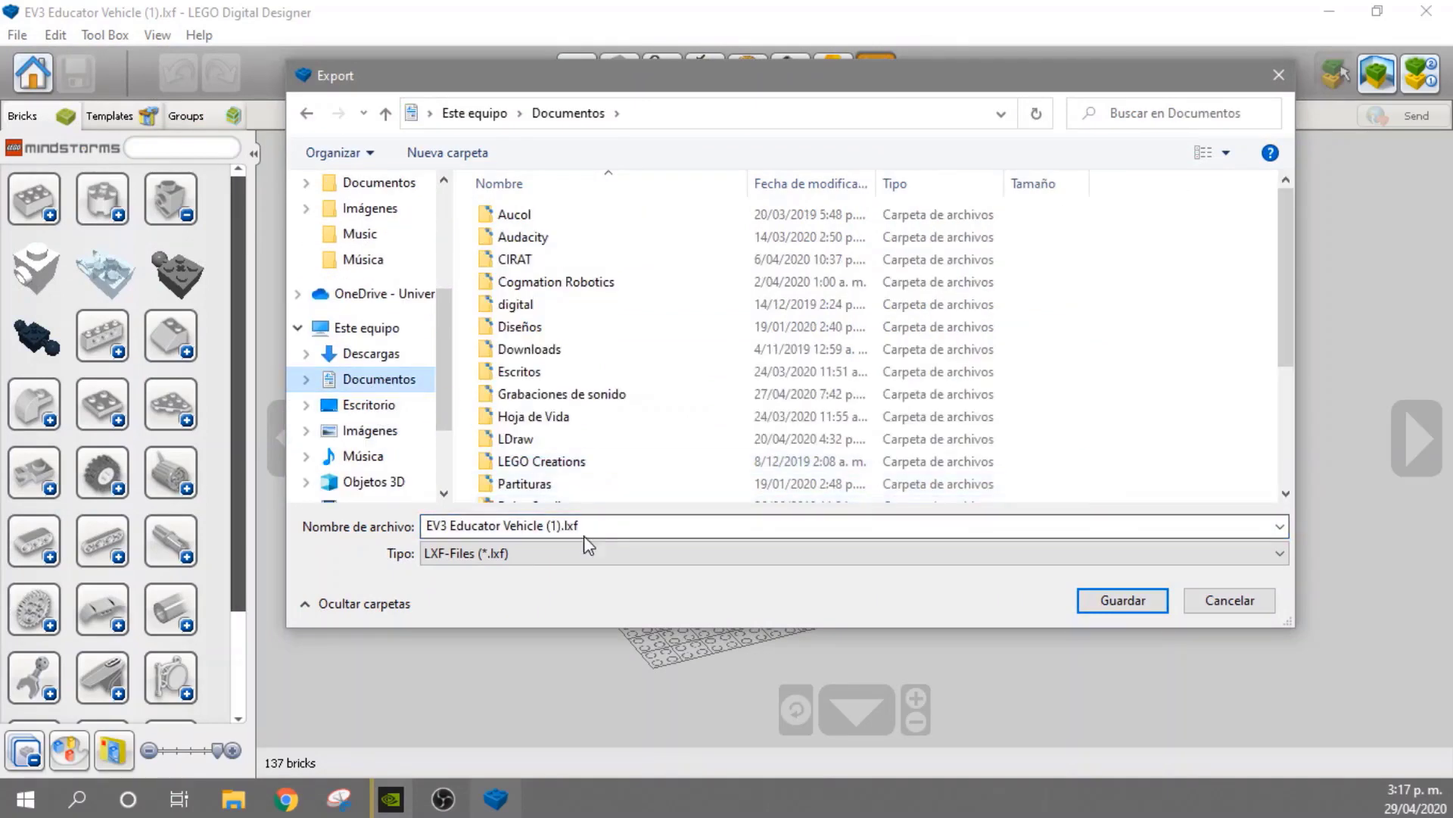
Set the export file type to LDraw-Files (*.ldr)
{"action": "left_click", "coordinate": [451, 557]}
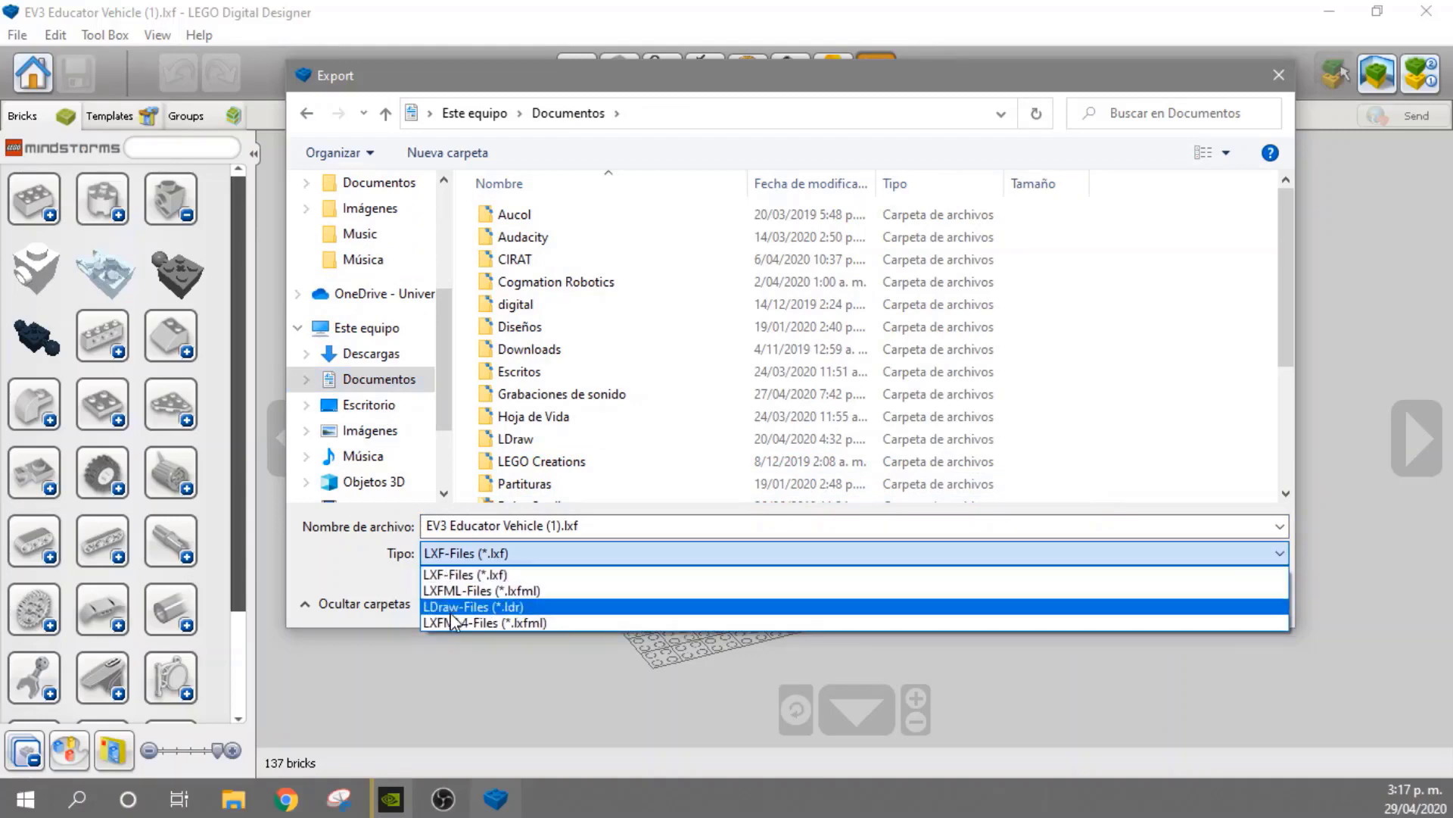
{"action": "left_click", "coordinate": [451, 607]}
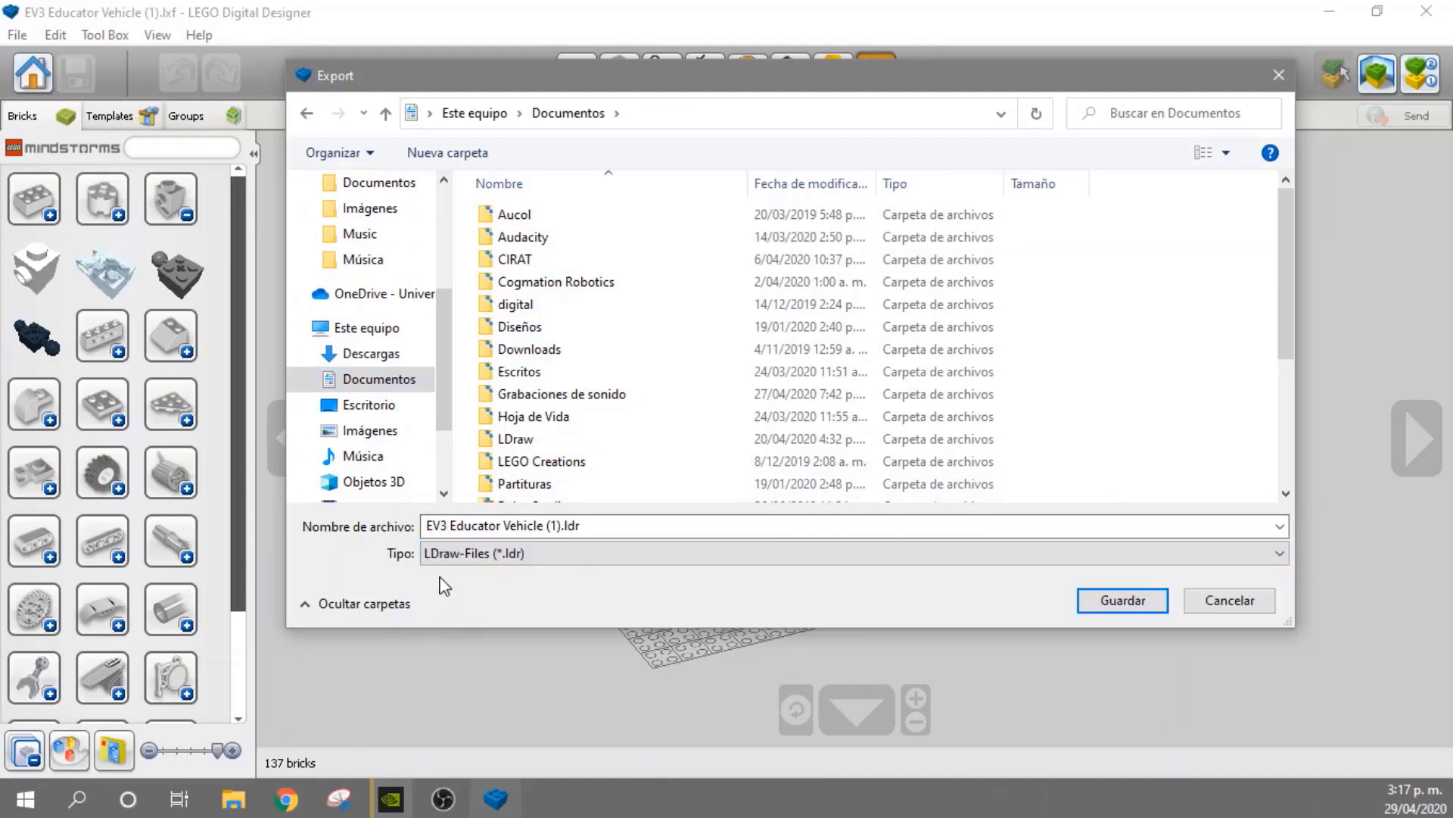
{"action": "left_click", "coordinate": [483, 555]}
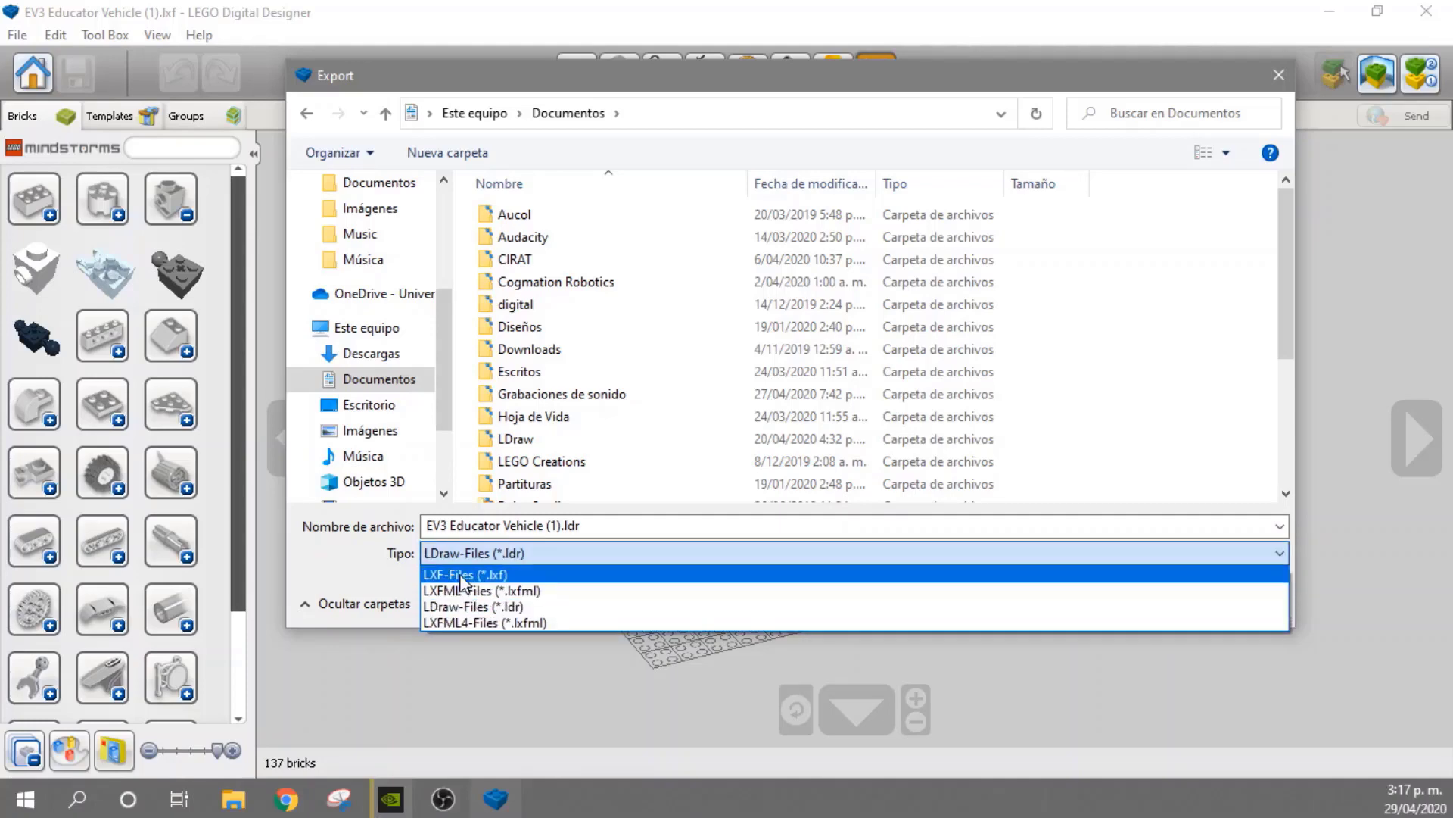
{"action": "left_click", "coordinate": [465, 607]}
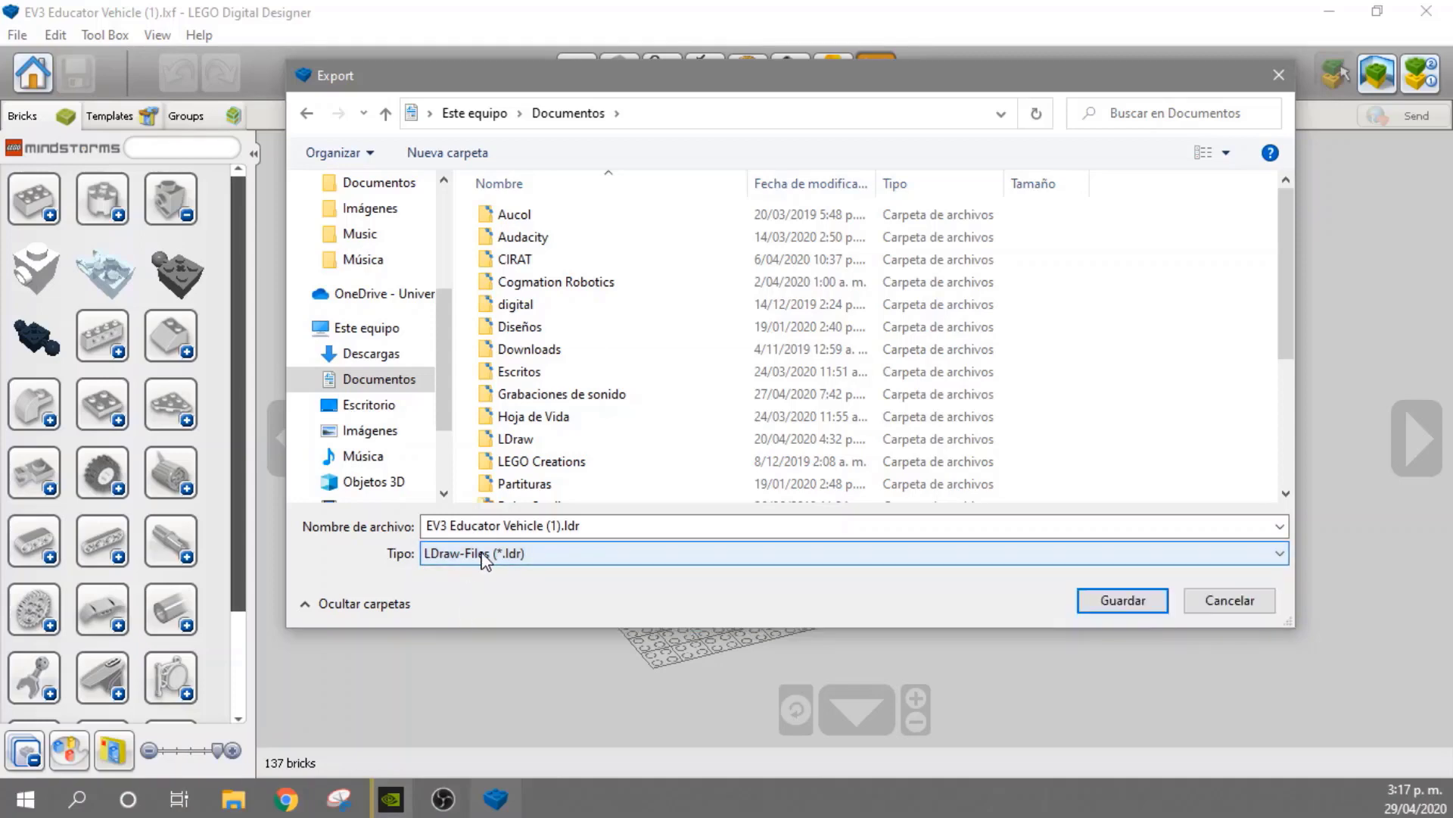
Name the export file "Robot Educador VRT", keeping the .ldr extension, and save it
{"action": "left_click", "coordinate": [549, 525]}
{"action": "left_click_drag", "start_coordinate": [562, 525], "coordinate": [399, 524]}
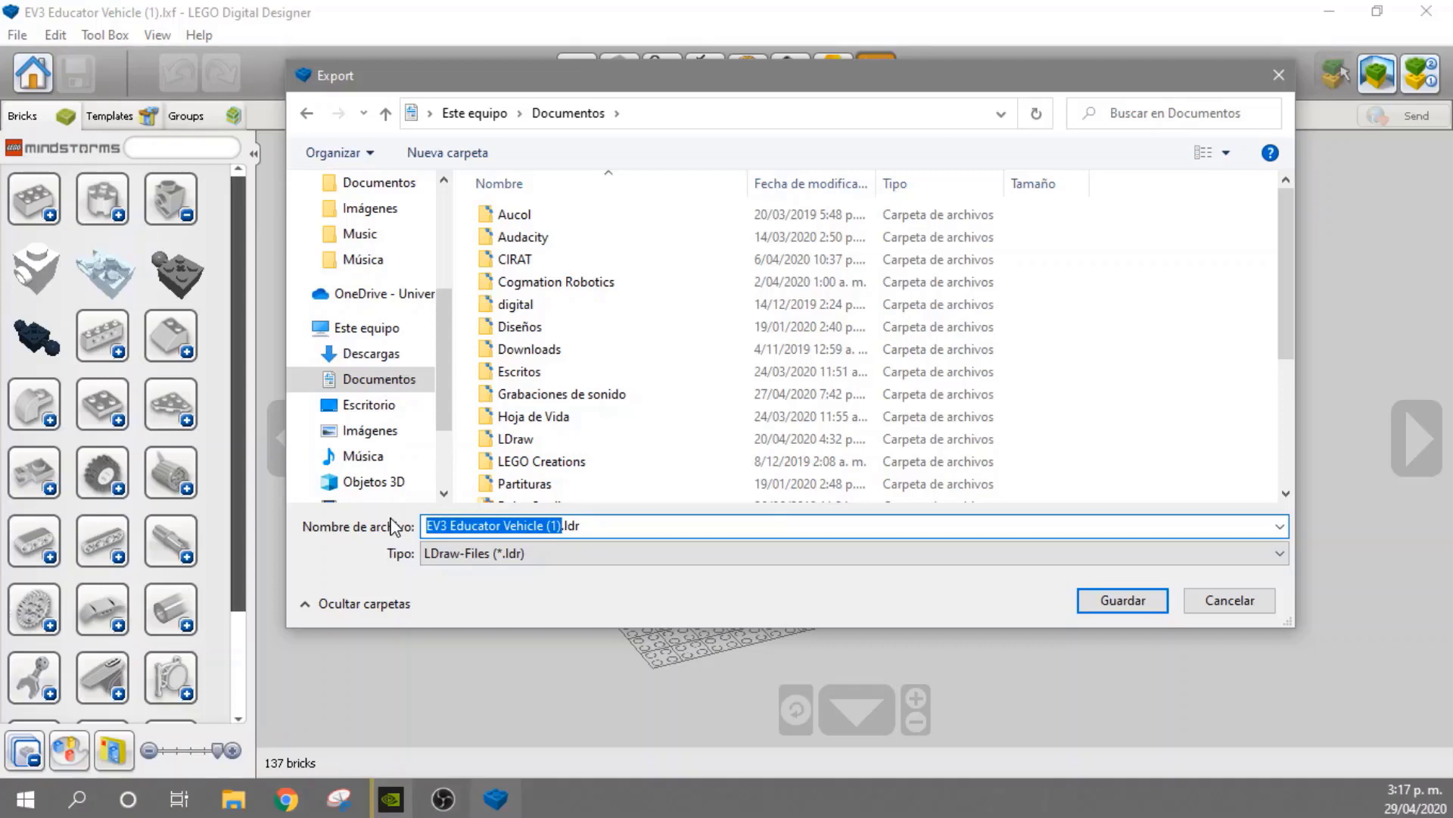
{"action": "type", "text": "Ro"}
{"action": "type", "text": "bot Educa"}
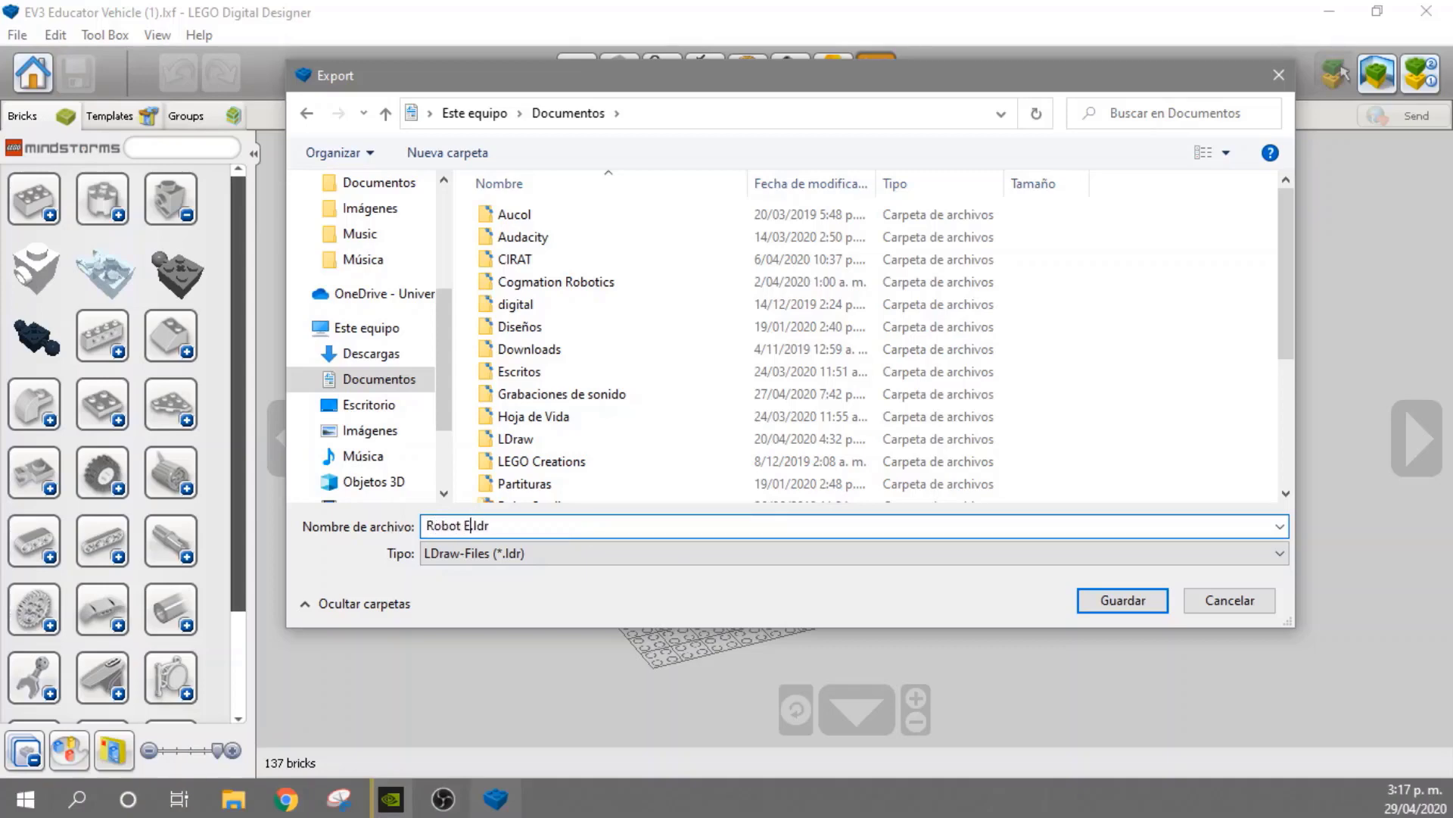
{"action": "type", "text": "dor VRT"}
{"action": "left_click", "coordinate": [1132, 606]}
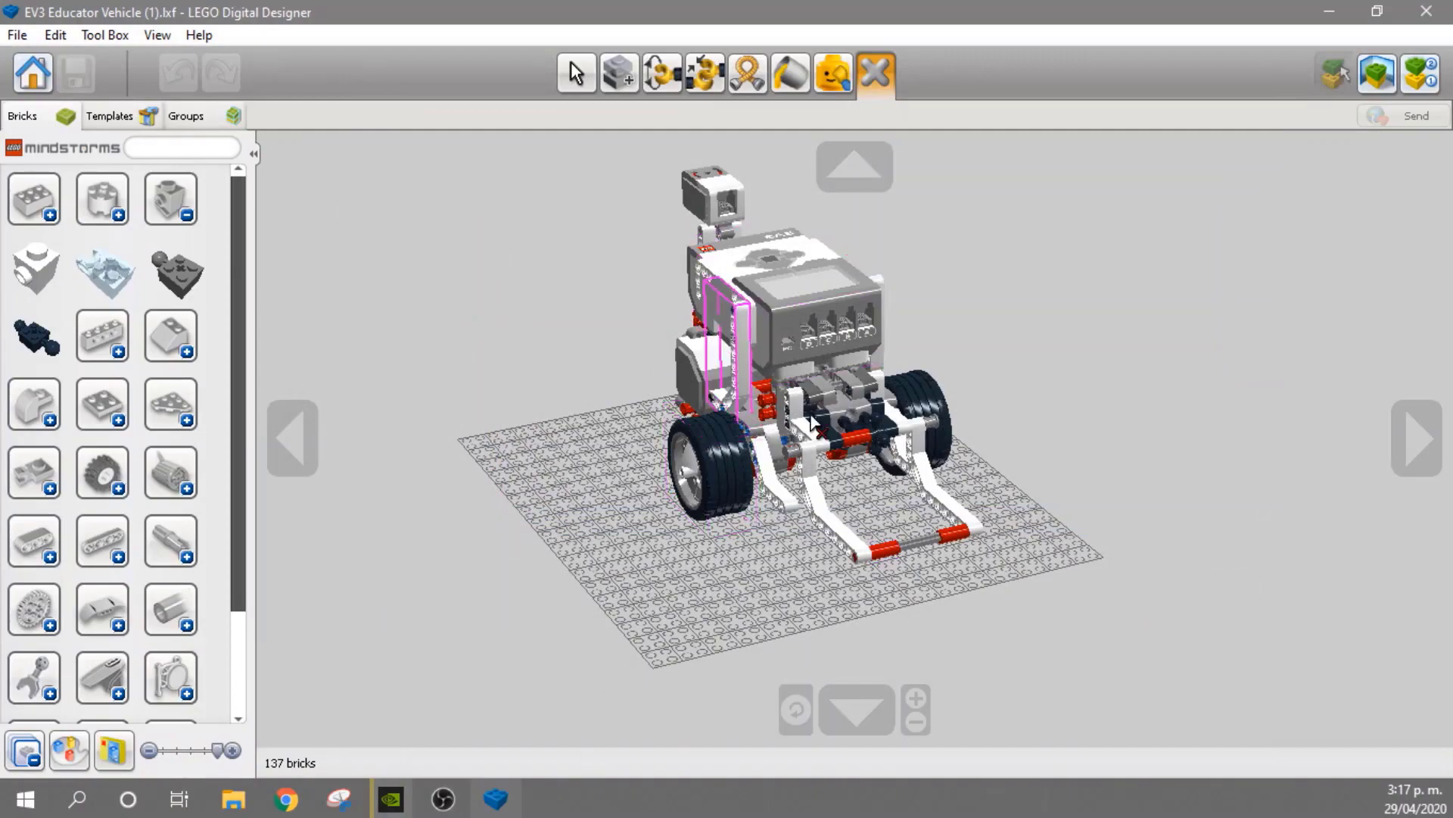
Minimize LEGO Digital Designer, launch Virtual Robotics Toolkit and bring its window maximized onto this screen
{"action": "left_click", "coordinate": [1346, 7]}
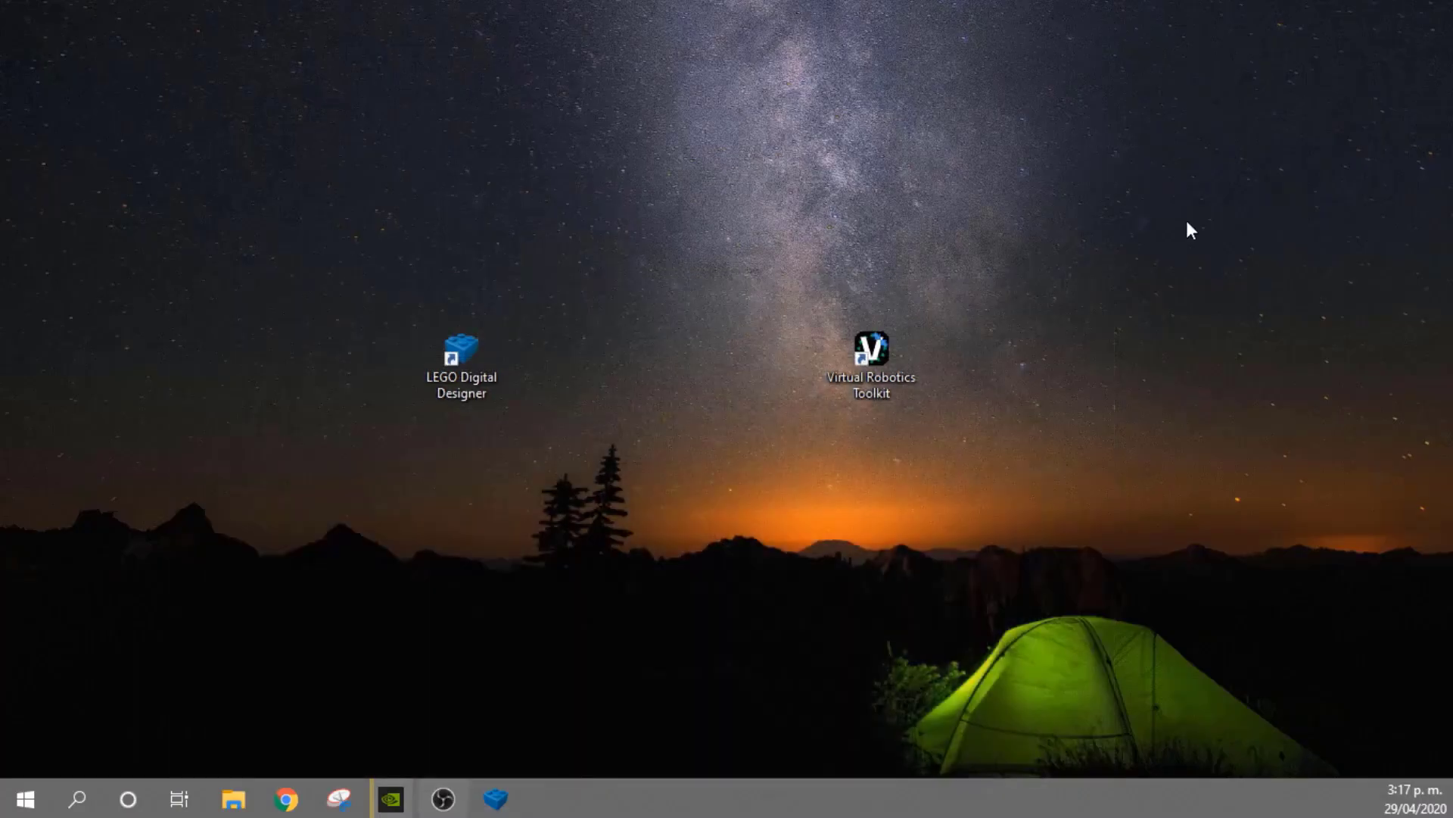
{"action": "double_click", "coordinate": [860, 375]}
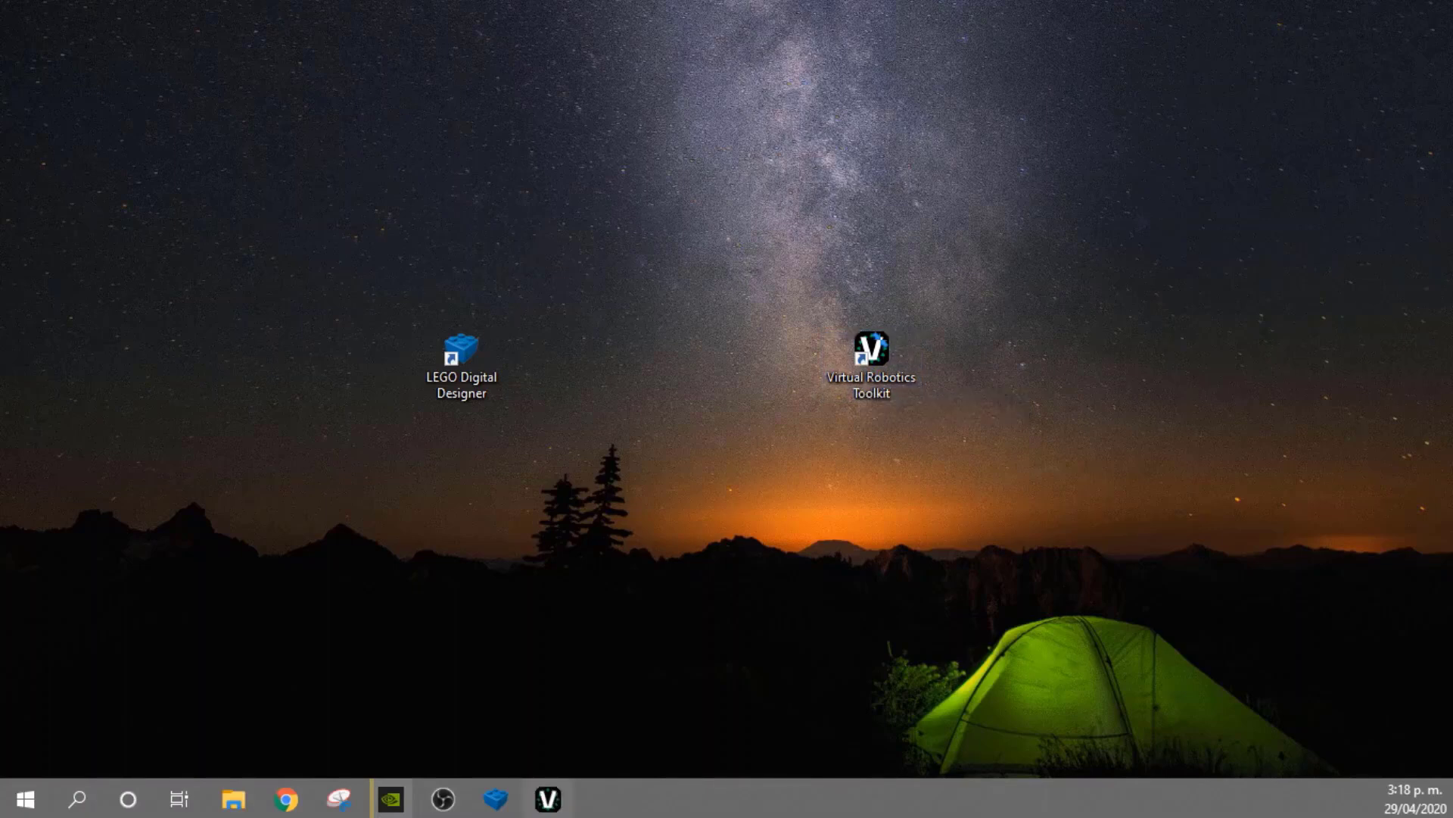
{"action": "left_click_drag", "start_coordinate": [0, 143], "coordinate": [768, 2]}
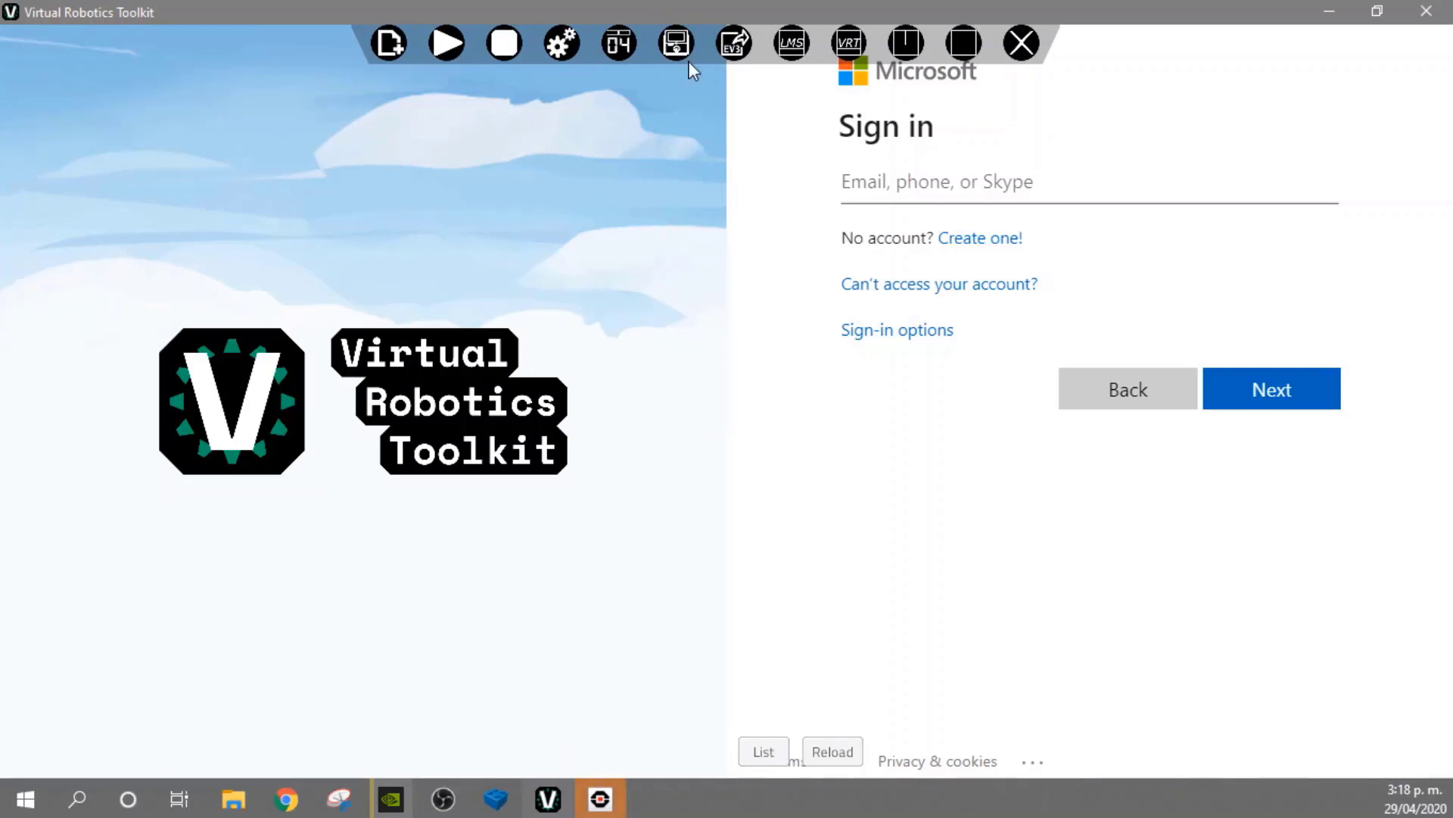
Switch to LEGO MINDSTORMS Education EV3 and bring its window maximized onto this screen
{"action": "left_click", "coordinate": [603, 800]}
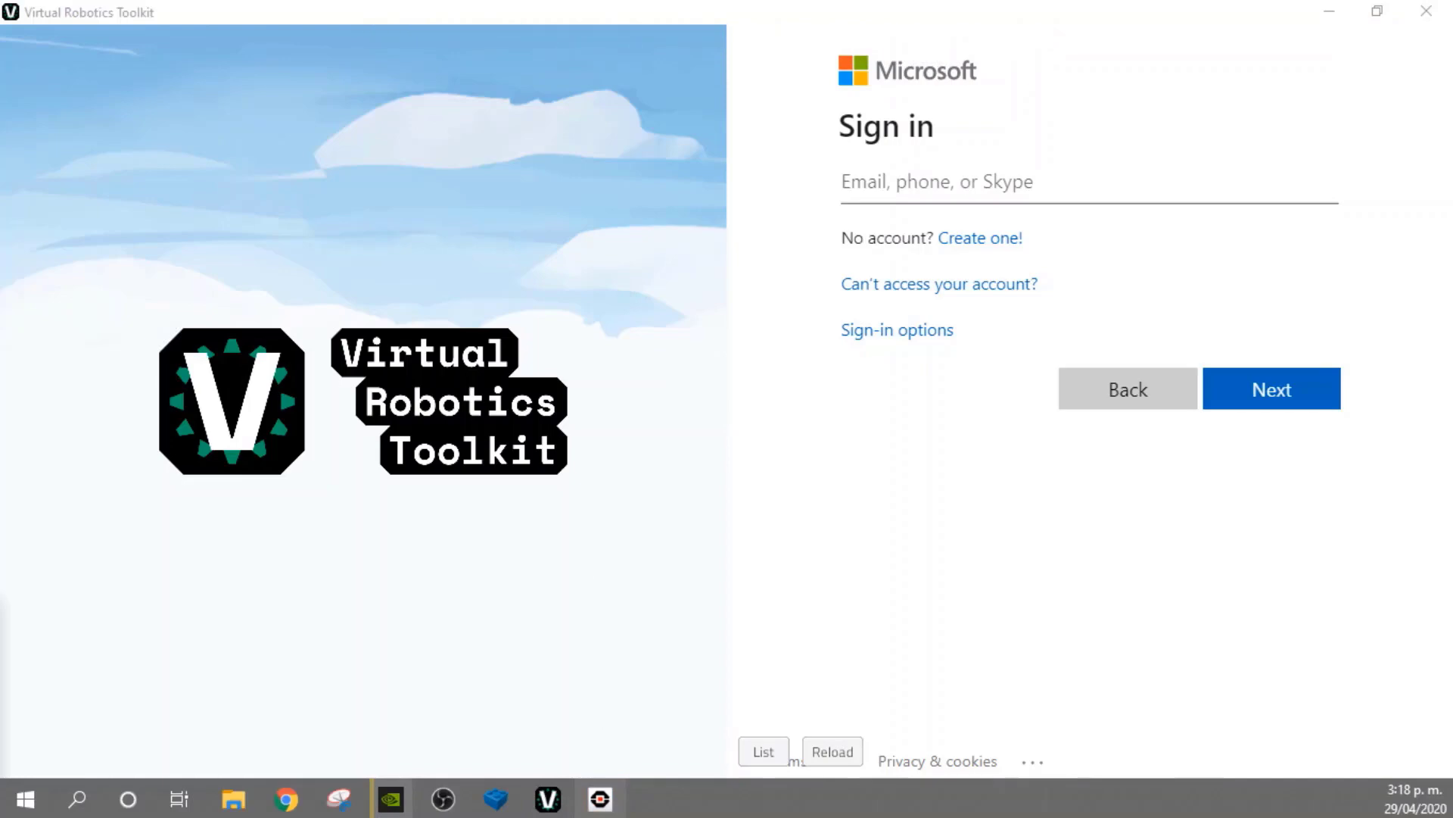
{"action": "left_click_drag", "start_coordinate": [0, 606], "coordinate": [910, 0]}
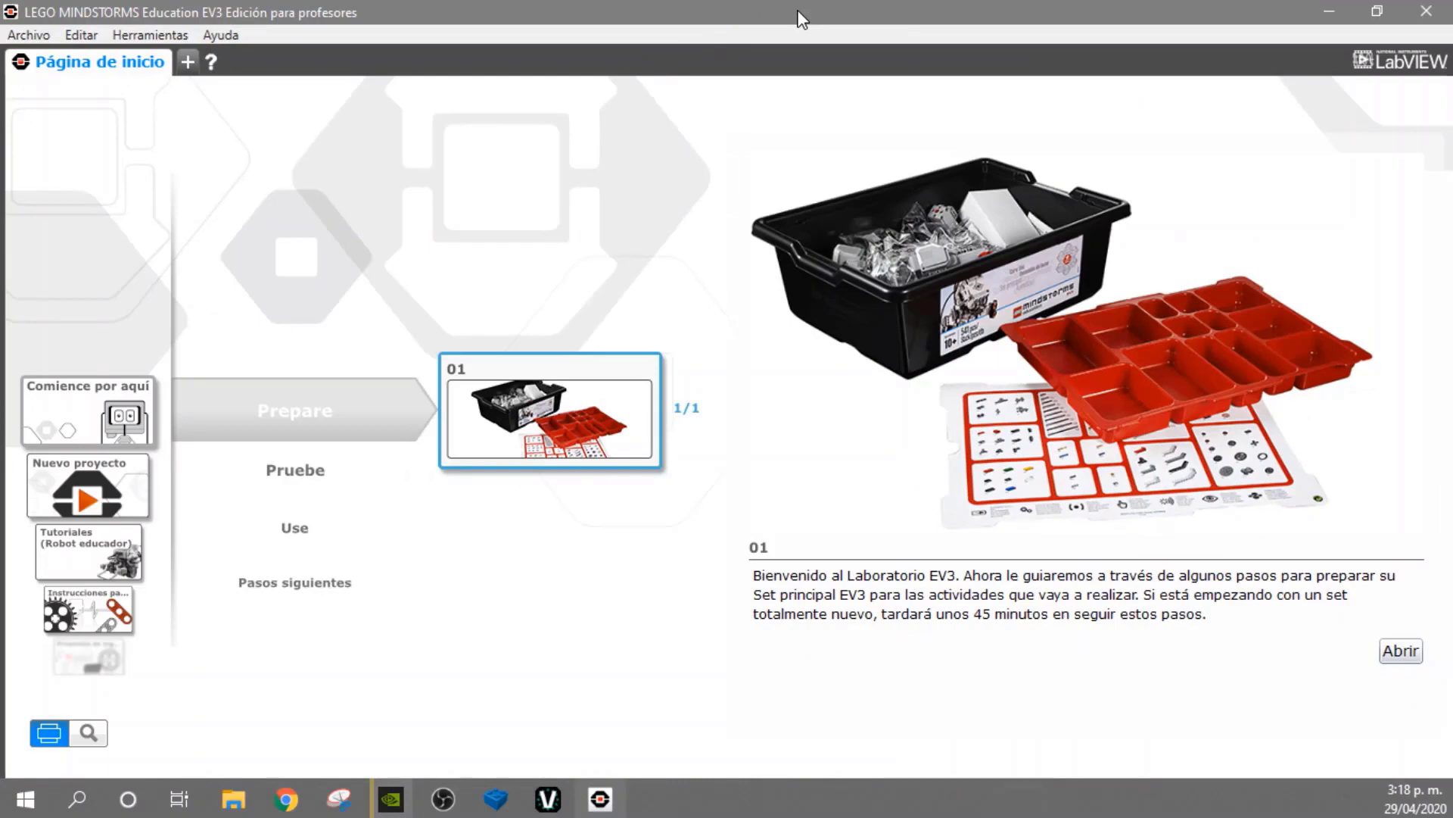
Move the EV3 software window off this screen and open the project selection in Virtual Robotics Toolkit
{"action": "left_click_drag", "start_coordinate": [803, 19], "coordinate": [0, 341]}
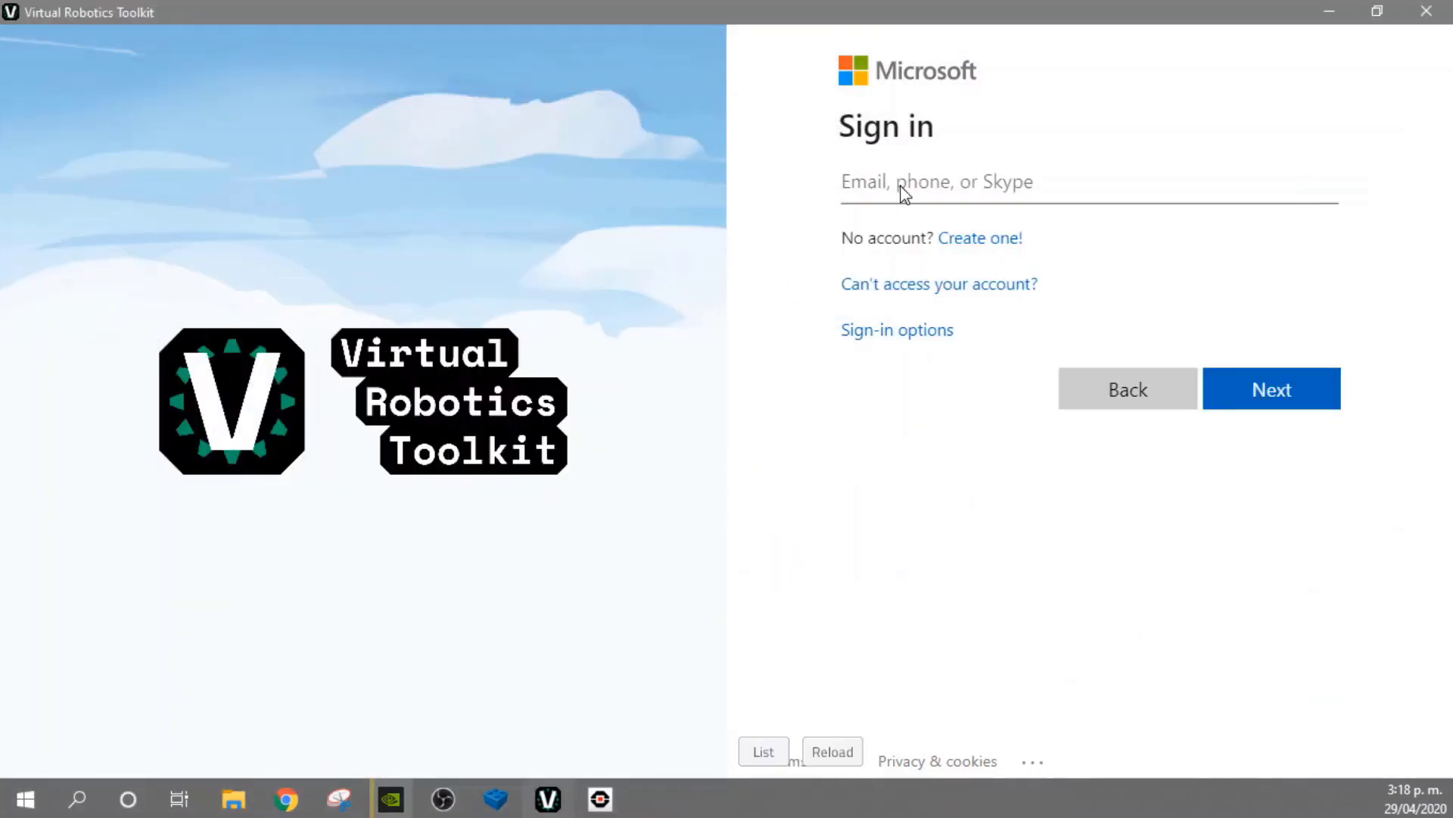
{"action": "mouse_move", "coordinate": [807, 34]}
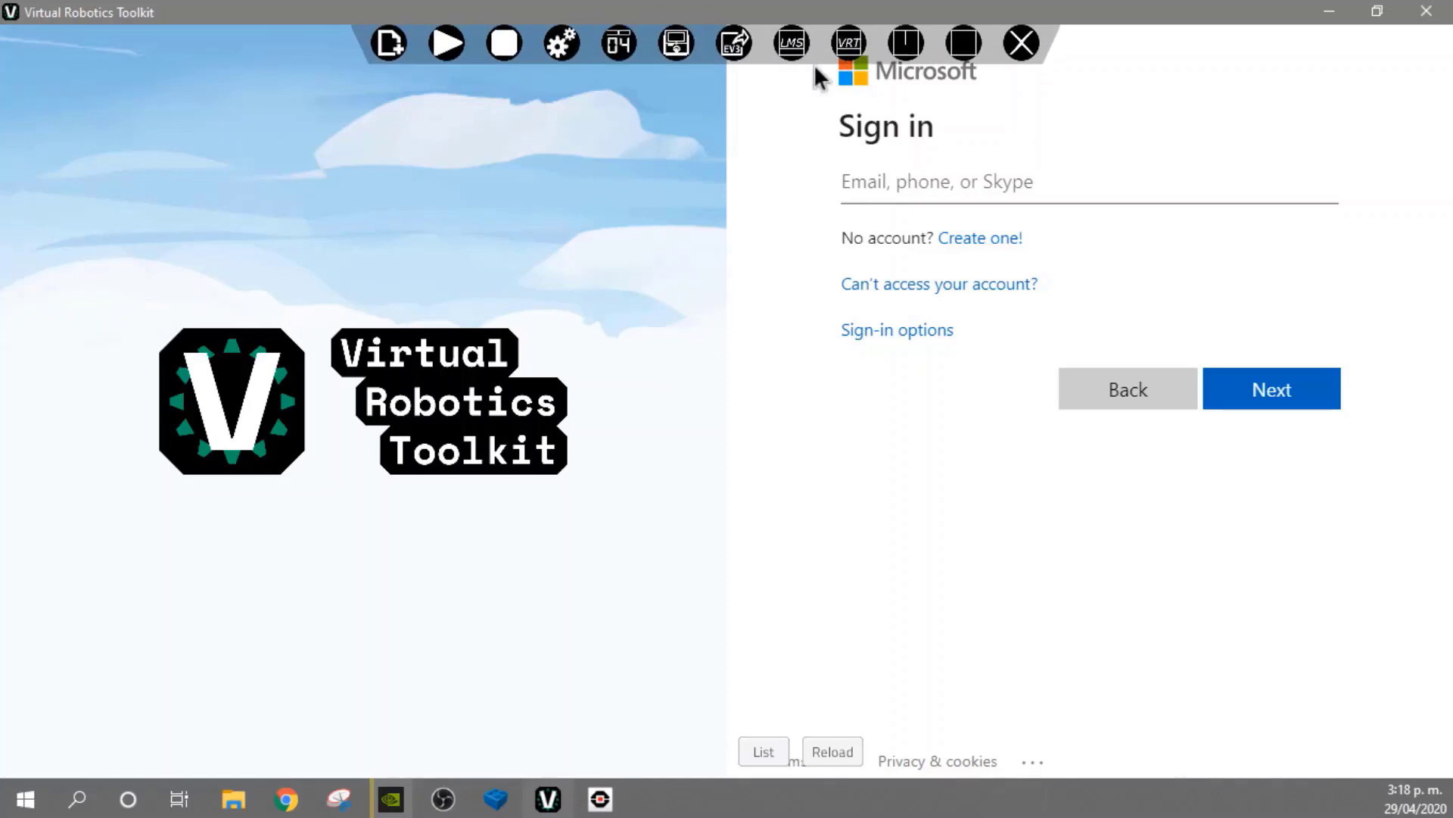
{"action": "left_click", "coordinate": [850, 44]}
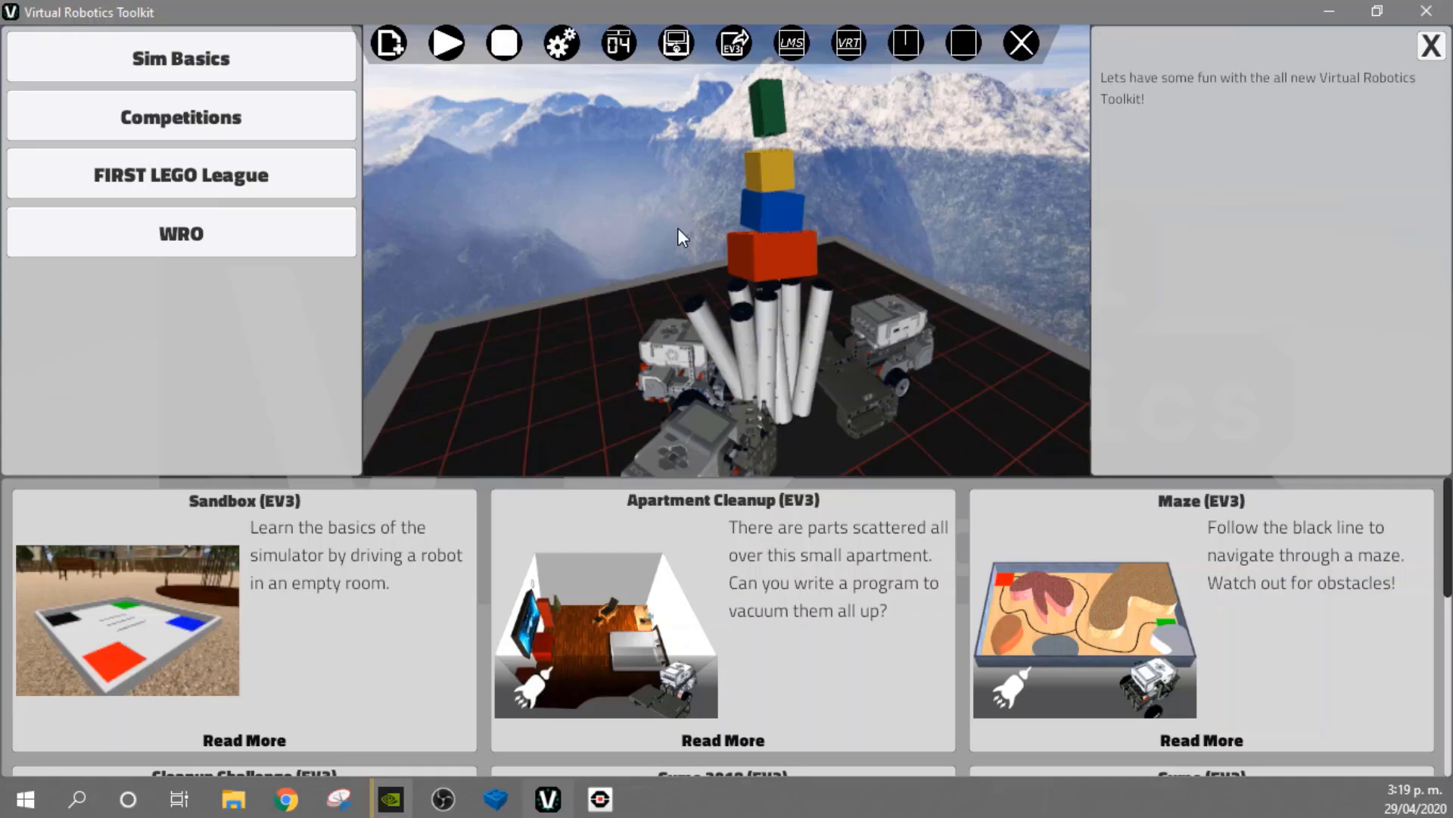
Create the City Shaper 2019 project from the FIRST LEGO League category, starting over instead of continuing the saved project
{"action": "left_click", "coordinate": [136, 186]}
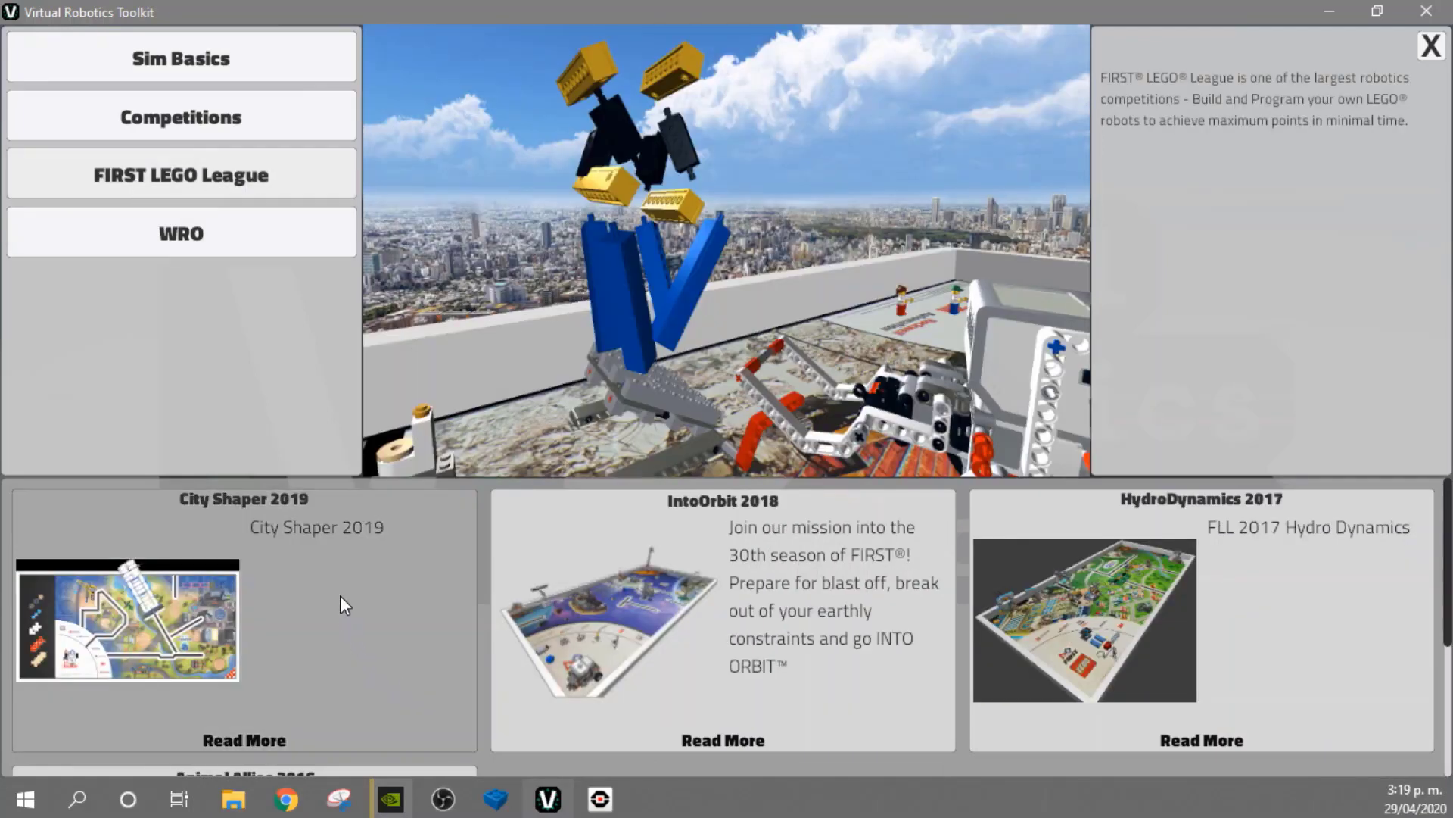
{"action": "left_click", "coordinate": [306, 570]}
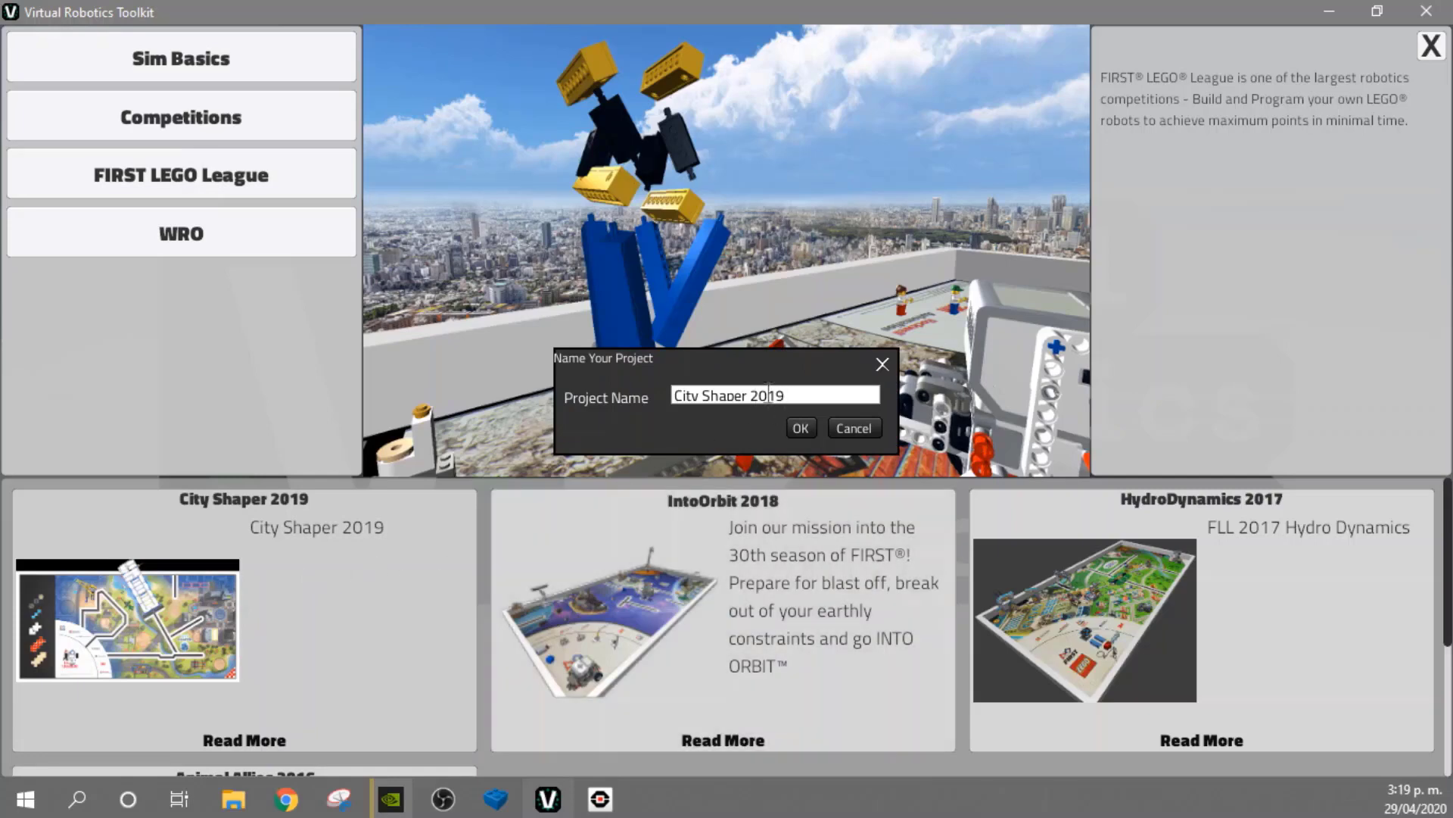
{"action": "left_click", "coordinate": [801, 429]}
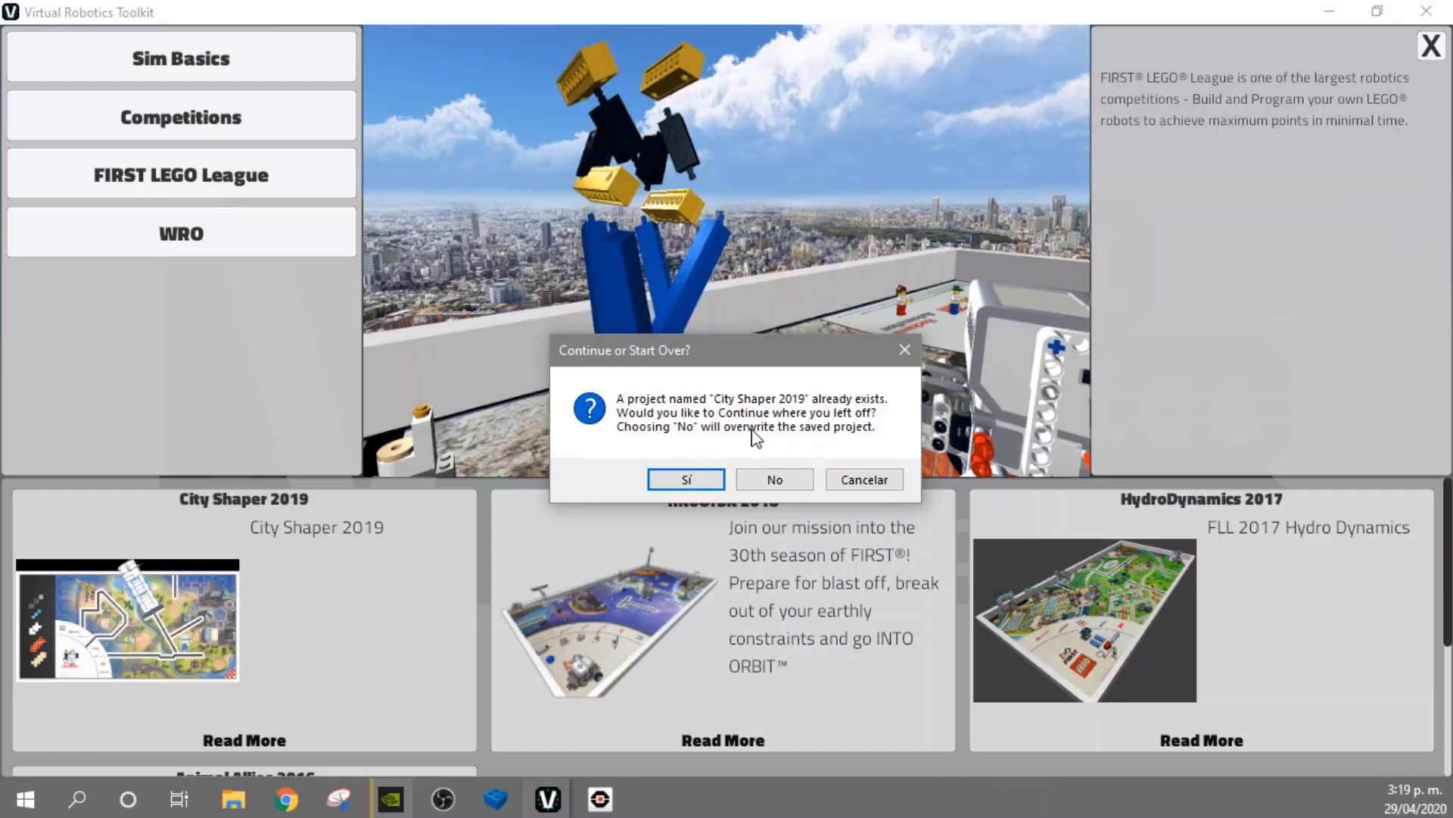
{"action": "left_click", "coordinate": [772, 480]}
{"action": "key", "text": "Return"}
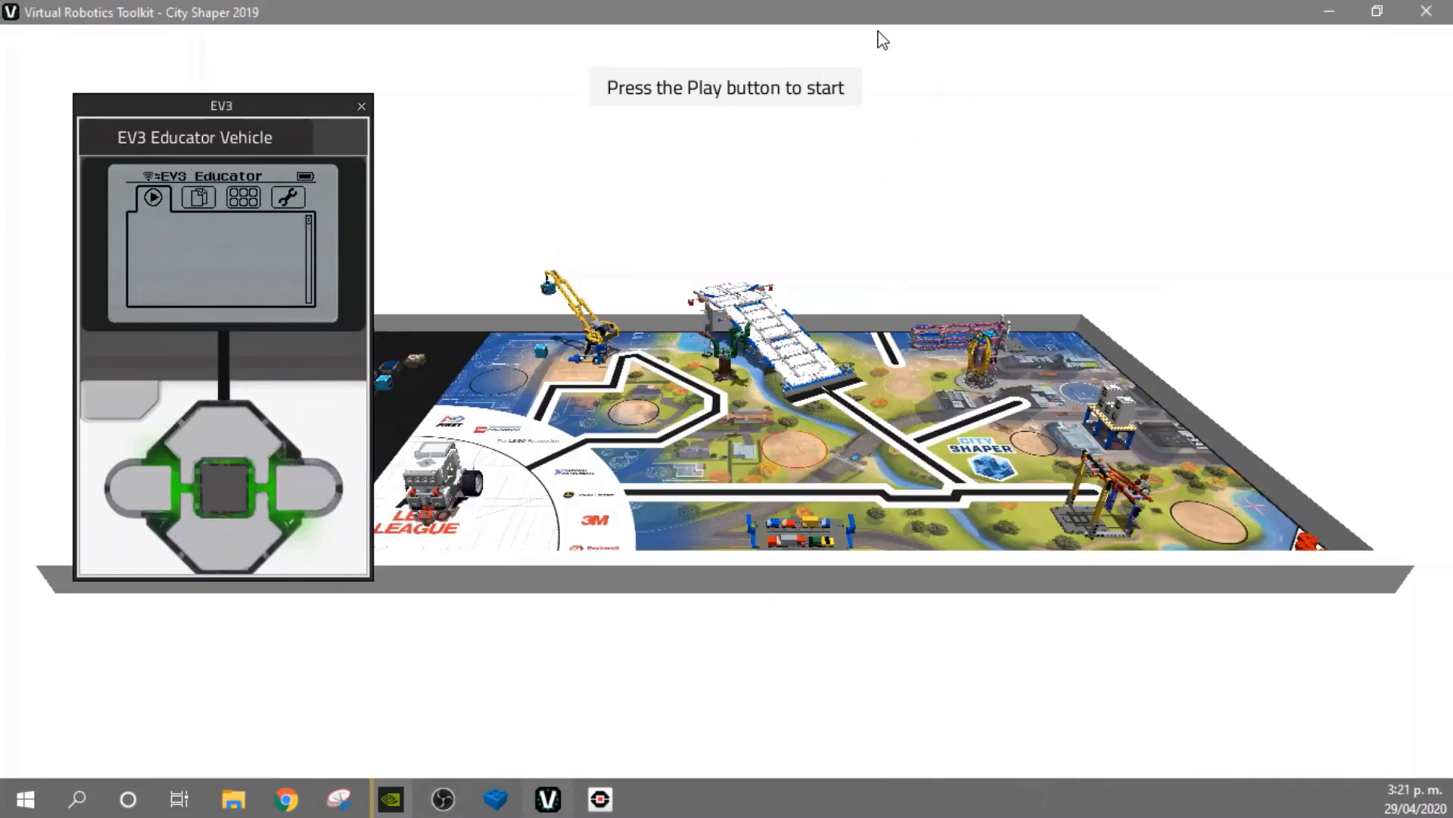
Switch the simulator to Advanced View, and close its tips and the EV3 brick window after looking through the tips
{"action": "mouse_move", "coordinate": [866, 87]}
{"action": "left_click", "coordinate": [906, 44]}
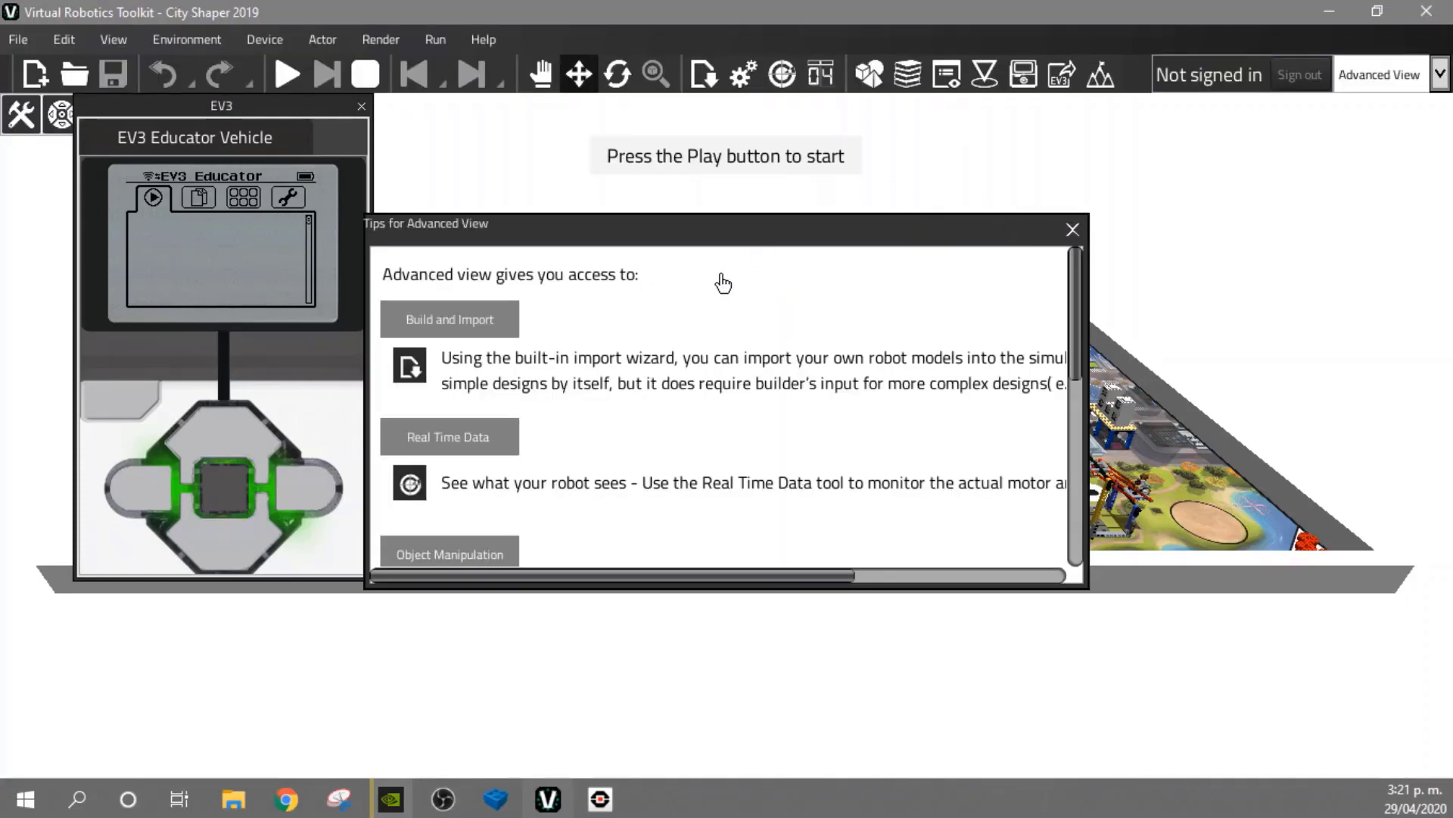
{"action": "scroll", "coordinate": [691, 393], "scroll_direction": "down", "scroll_amount": 5}
{"action": "scroll", "coordinate": [693, 398], "scroll_direction": "up", "scroll_amount": 3}
{"action": "scroll", "coordinate": [610, 421], "scroll_direction": "up", "scroll_amount": 3}
{"action": "scroll", "coordinate": [676, 336], "scroll_direction": "down", "scroll_amount": 6}
{"action": "scroll", "coordinate": [756, 424], "scroll_direction": "up", "scroll_amount": 6}
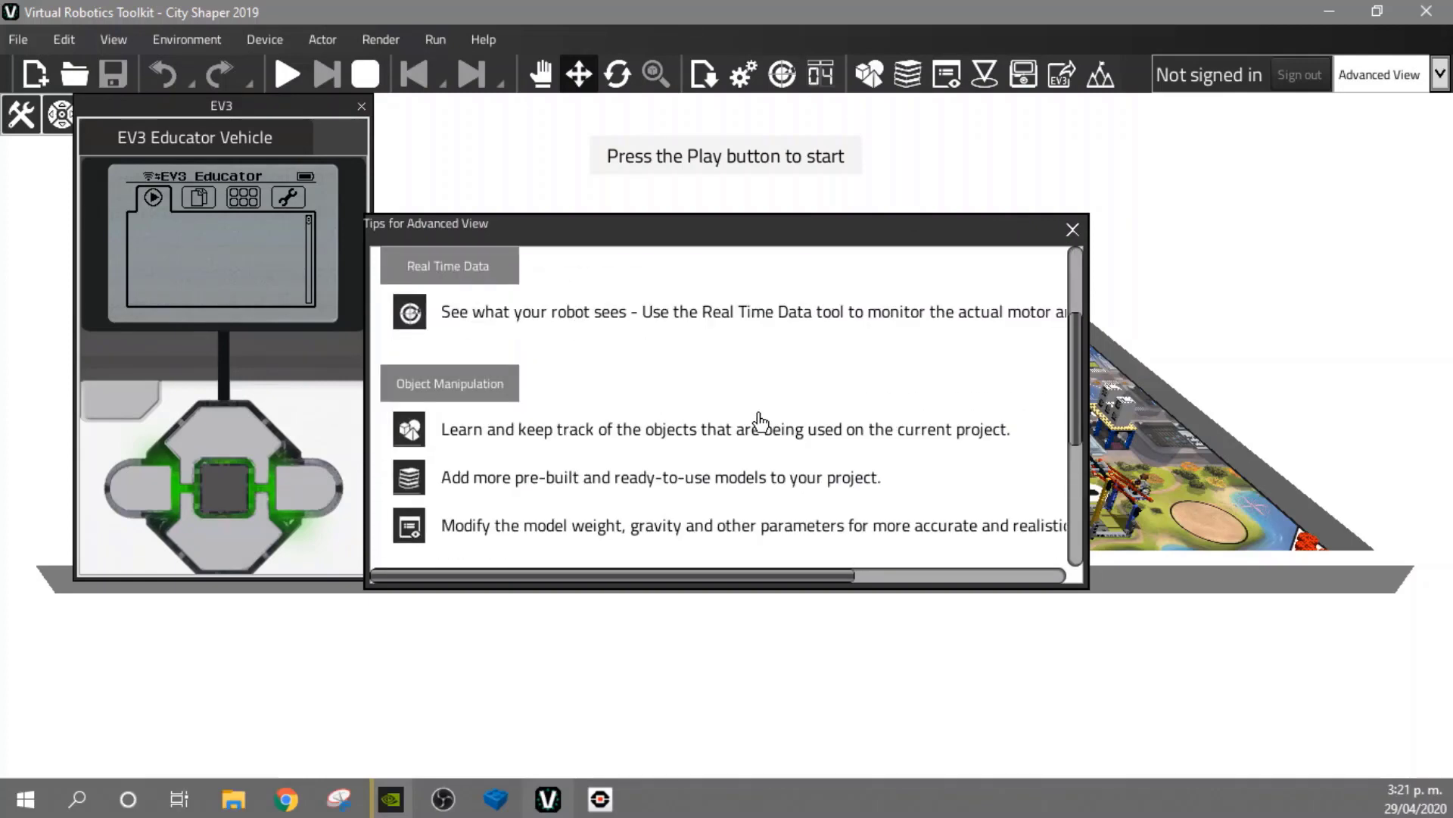
{"action": "left_click", "coordinate": [1072, 230]}
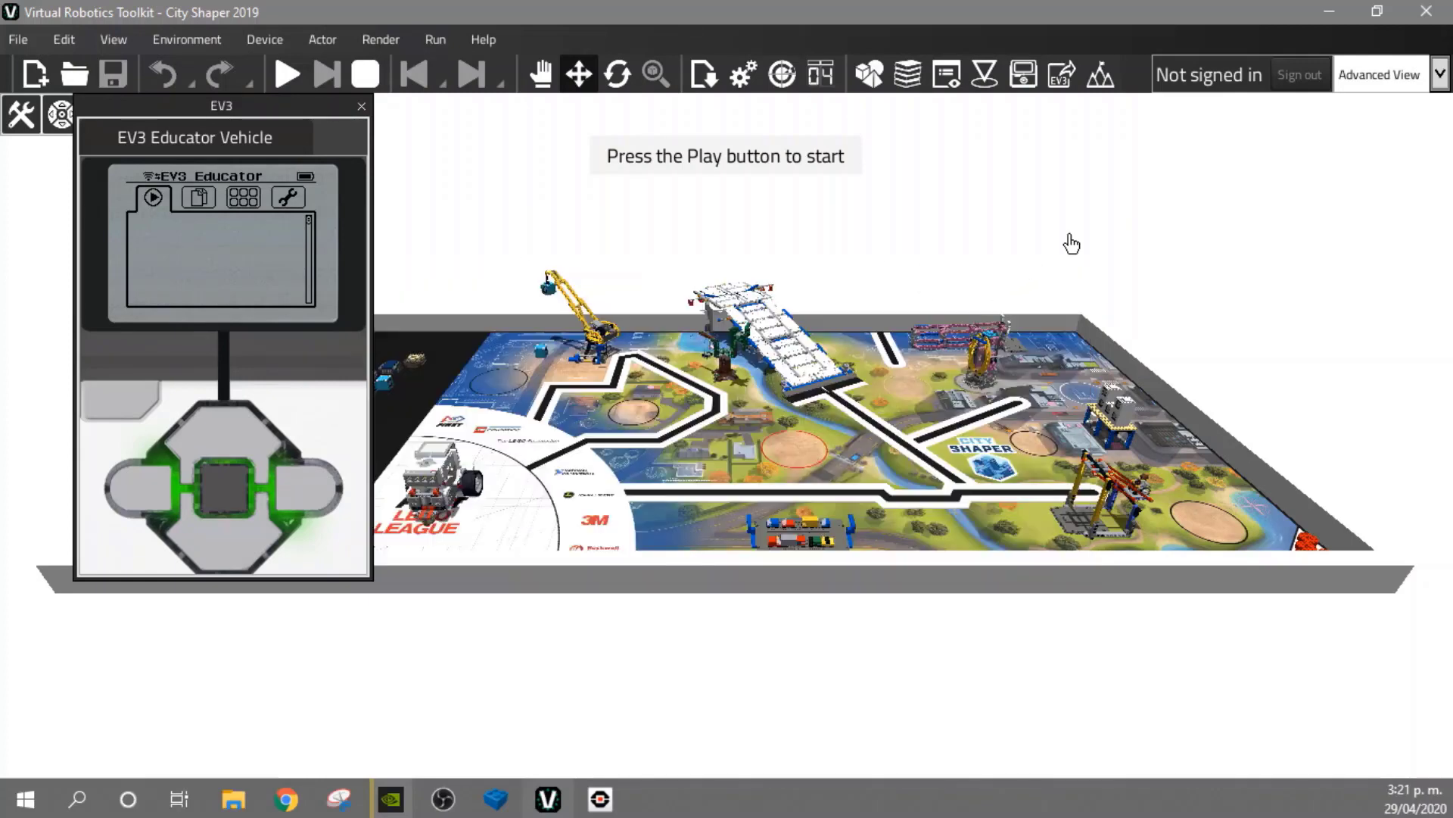
{"action": "left_click", "coordinate": [361, 107]}
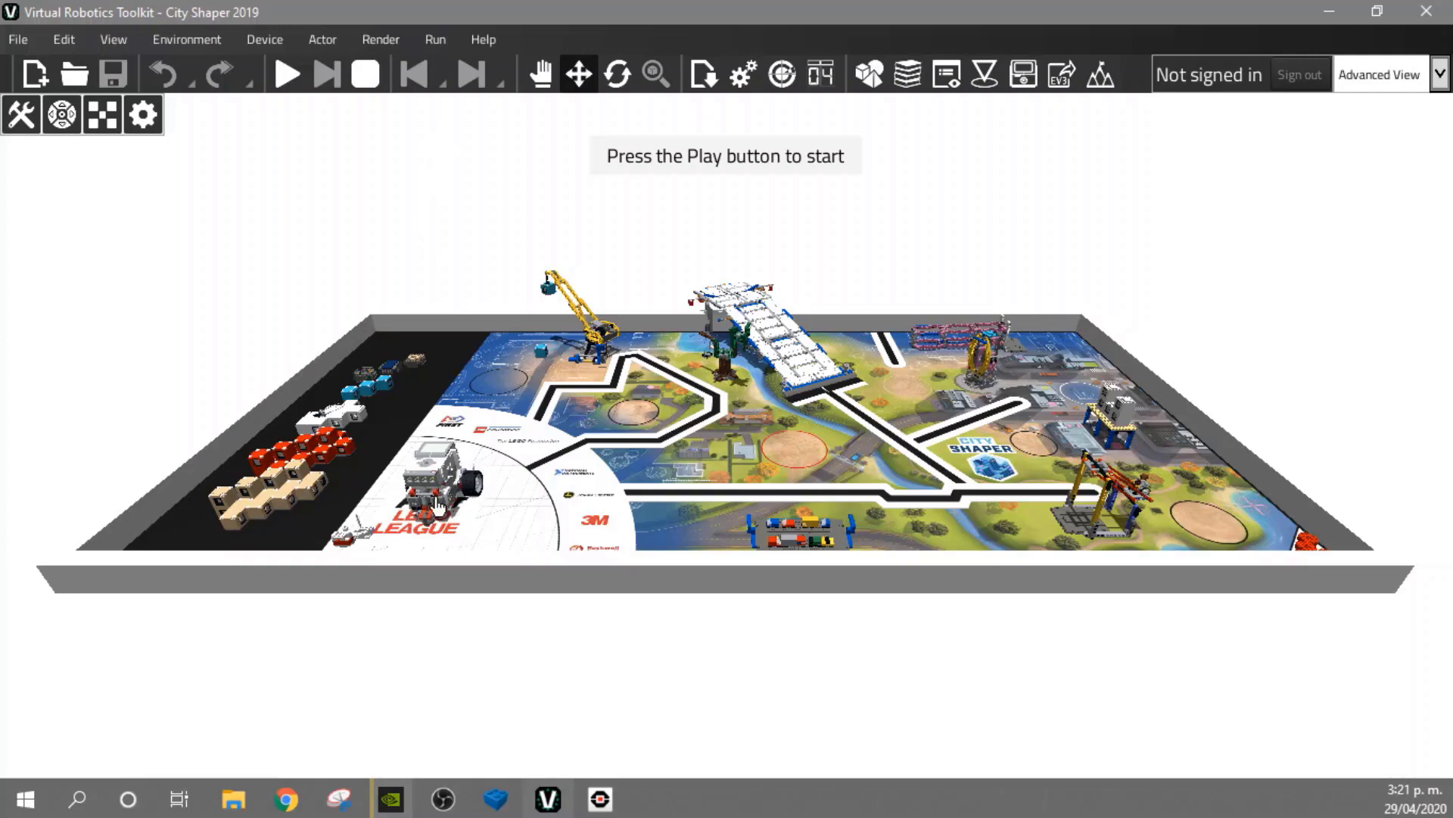
Preview the gyro, ultrasonic, colour and touch sensor attachments offered for the EV3 Educator Vehicle without adding any
{"action": "left_click", "coordinate": [743, 74]}
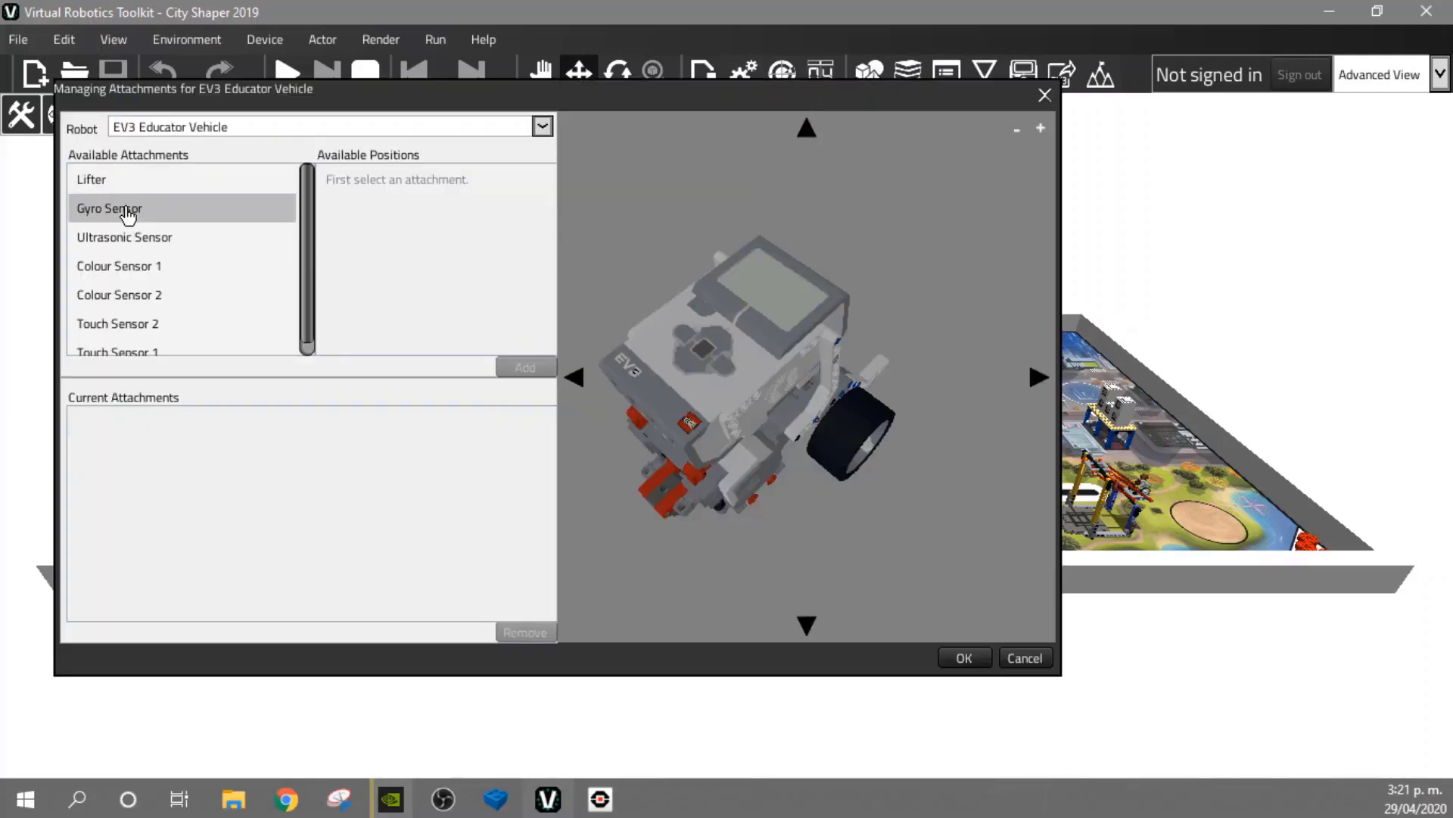
{"action": "left_click", "coordinate": [127, 216]}
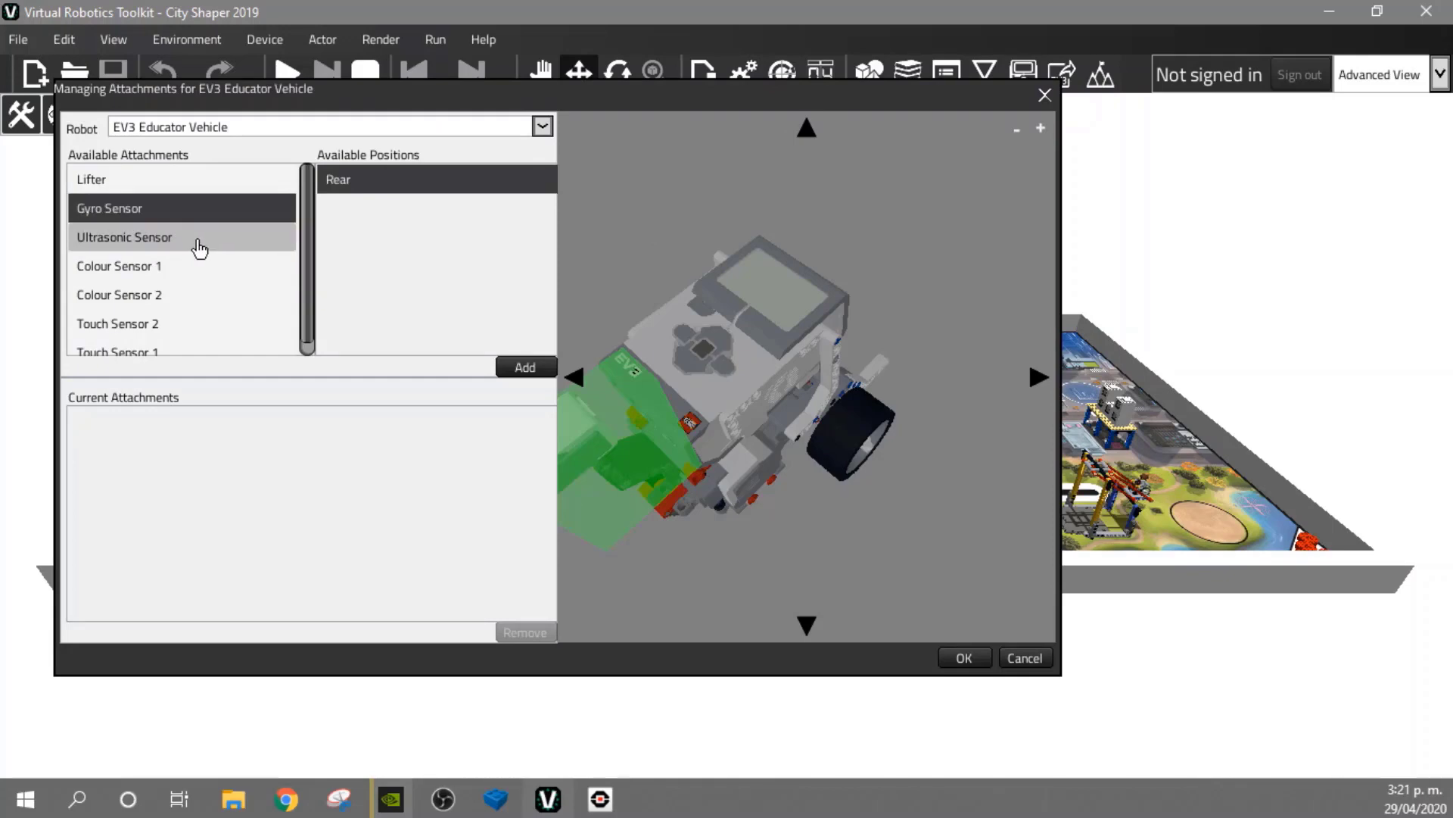
{"action": "left_click", "coordinate": [198, 241]}
{"action": "left_click", "coordinate": [198, 277]}
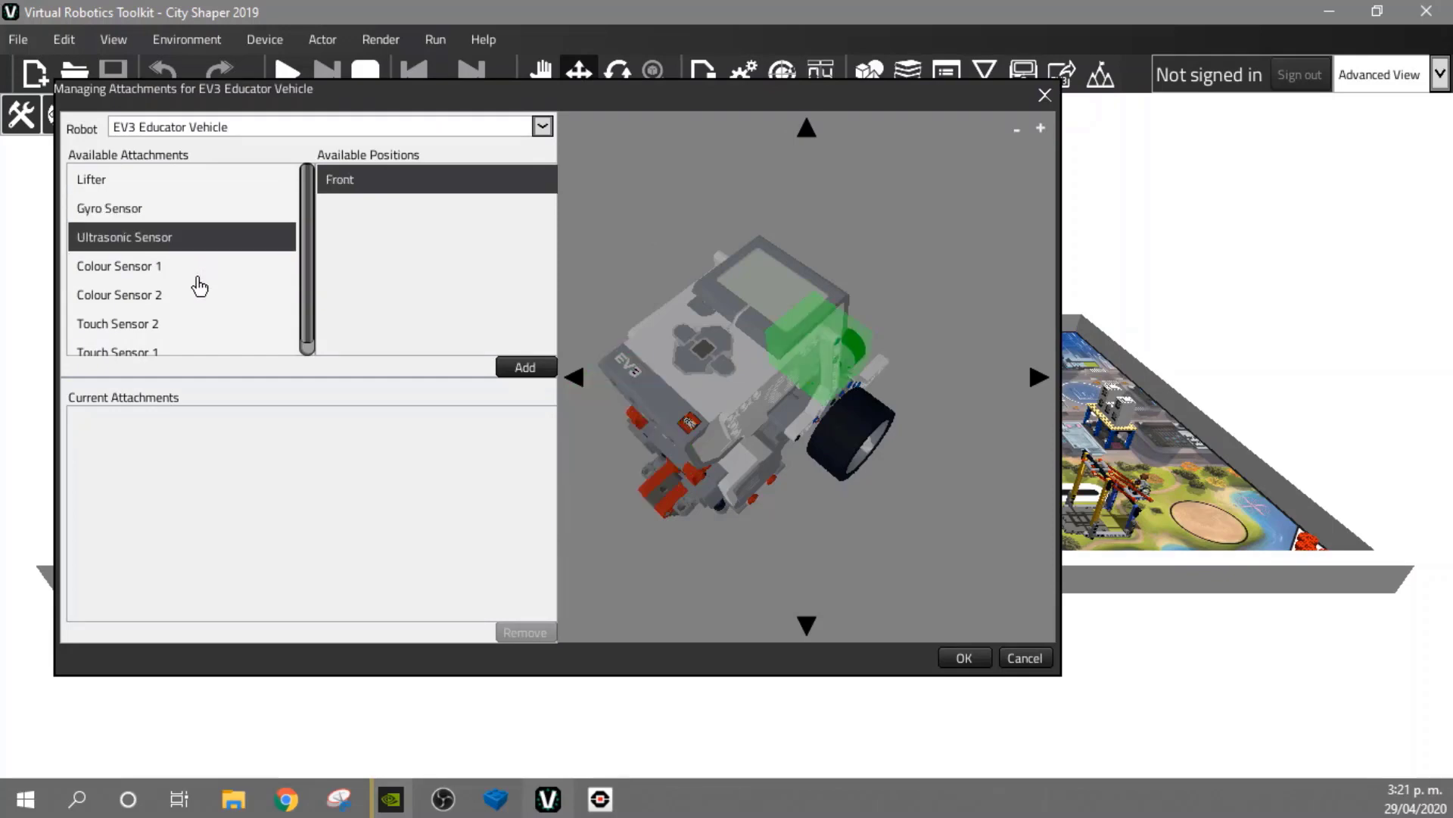
{"action": "left_click", "coordinate": [202, 326]}
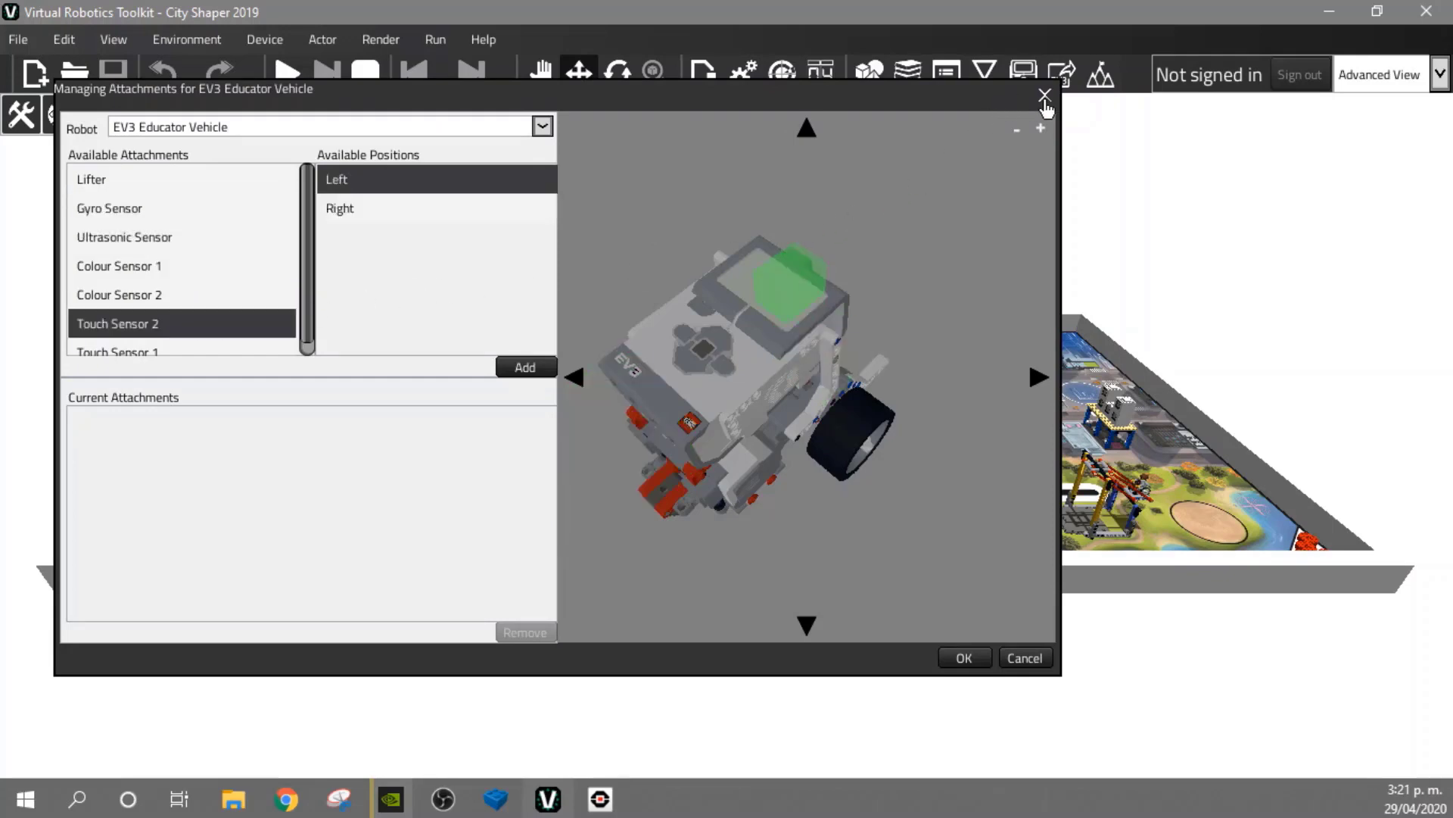
{"action": "left_click", "coordinate": [1025, 659]}
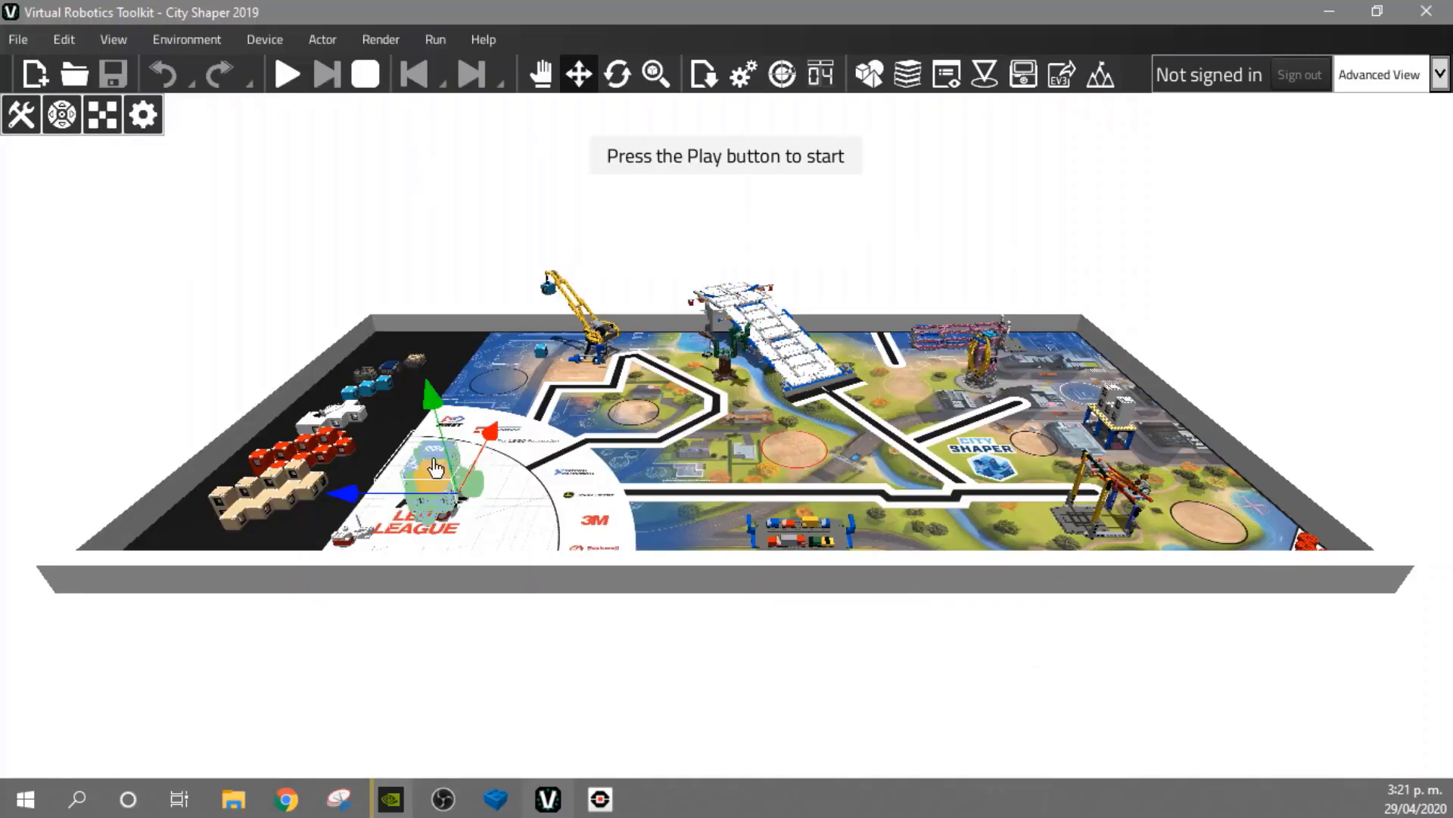
Delete the EV3 Educator Vehicle from the mat and import the model Robot Educador VRT.ldr, continuing to the wizard's component list
{"action": "key", "text": "Delete"}
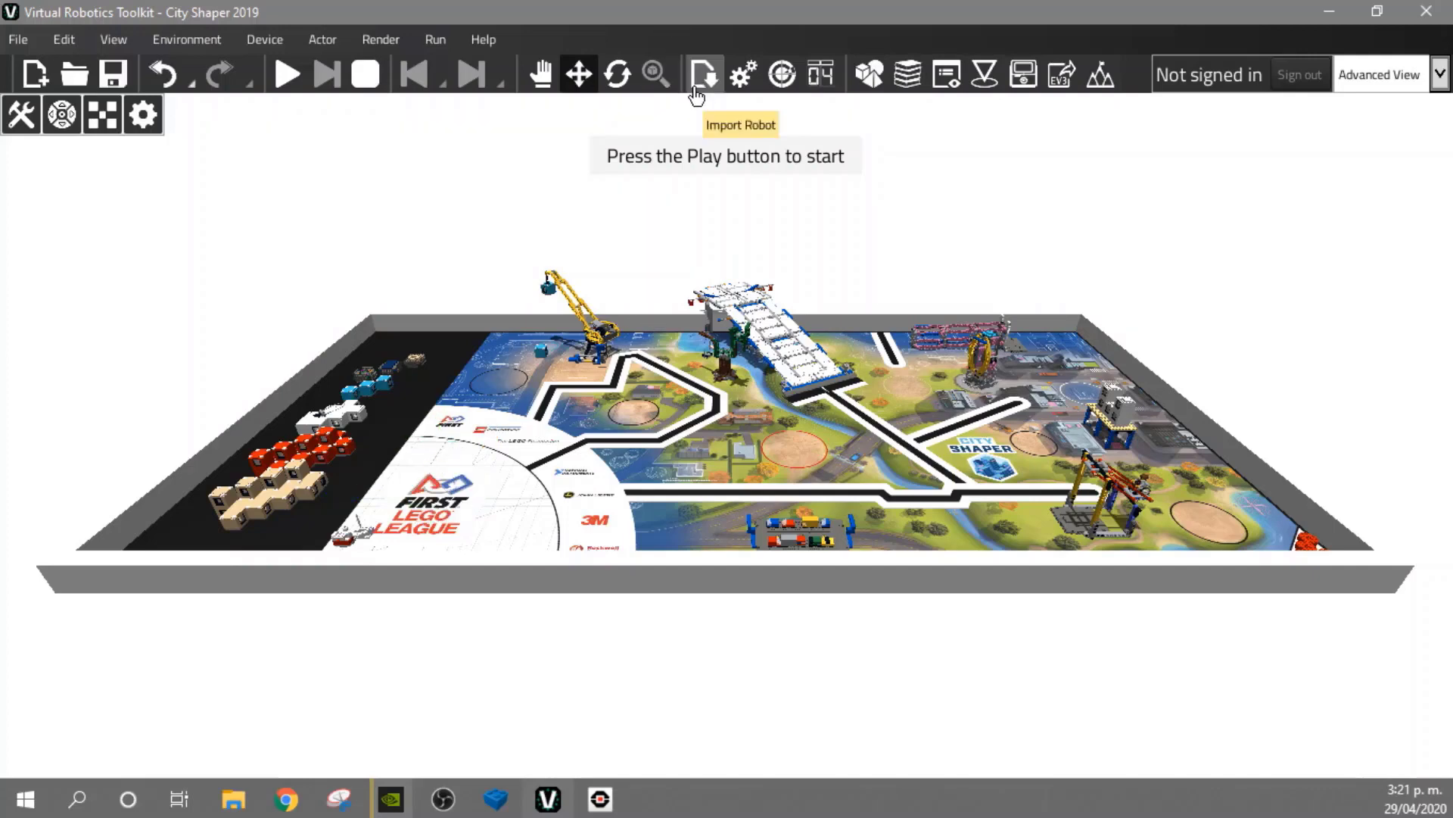
{"action": "left_click", "coordinate": [187, 39]}
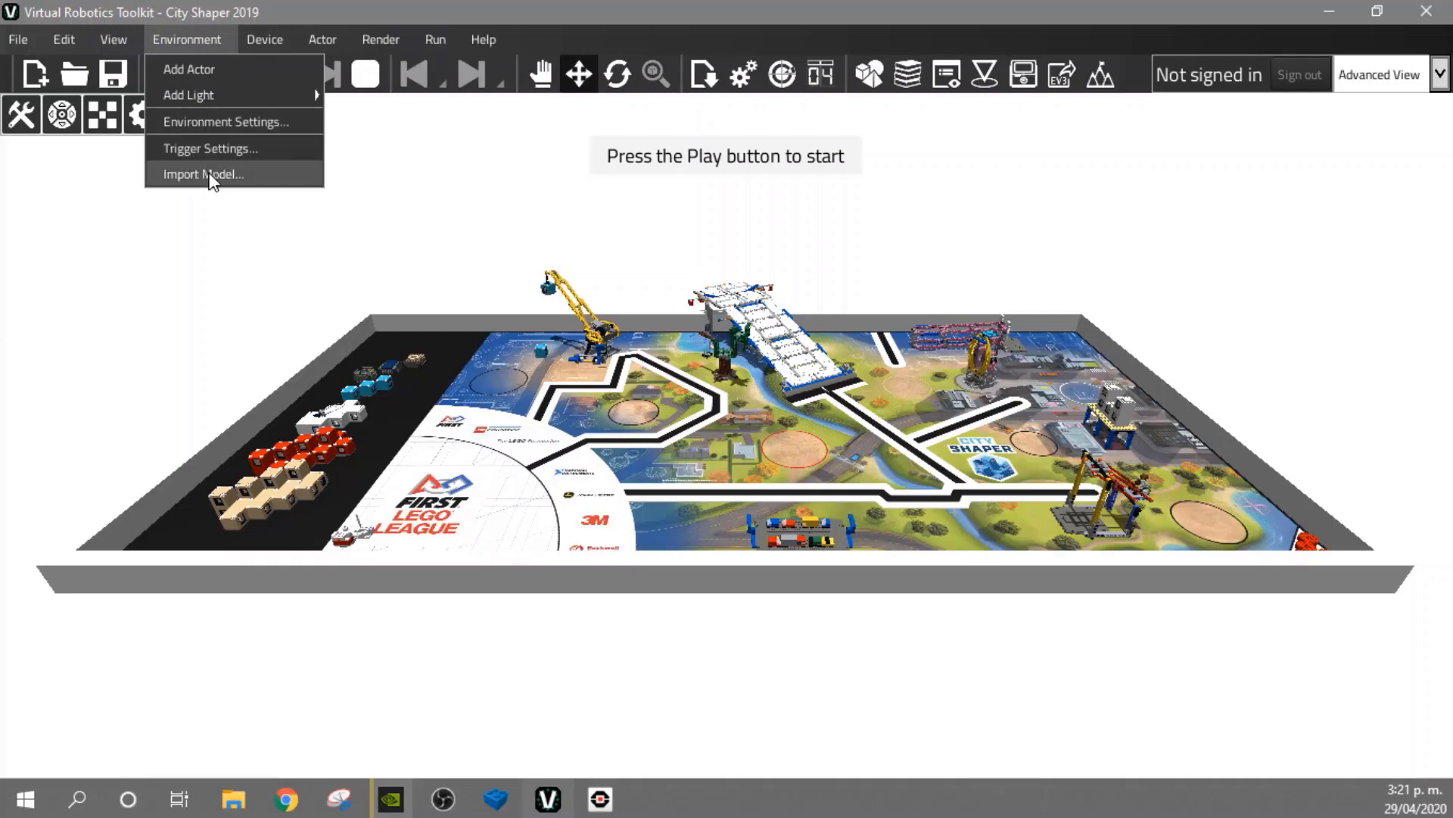
{"action": "left_click", "coordinate": [256, 173]}
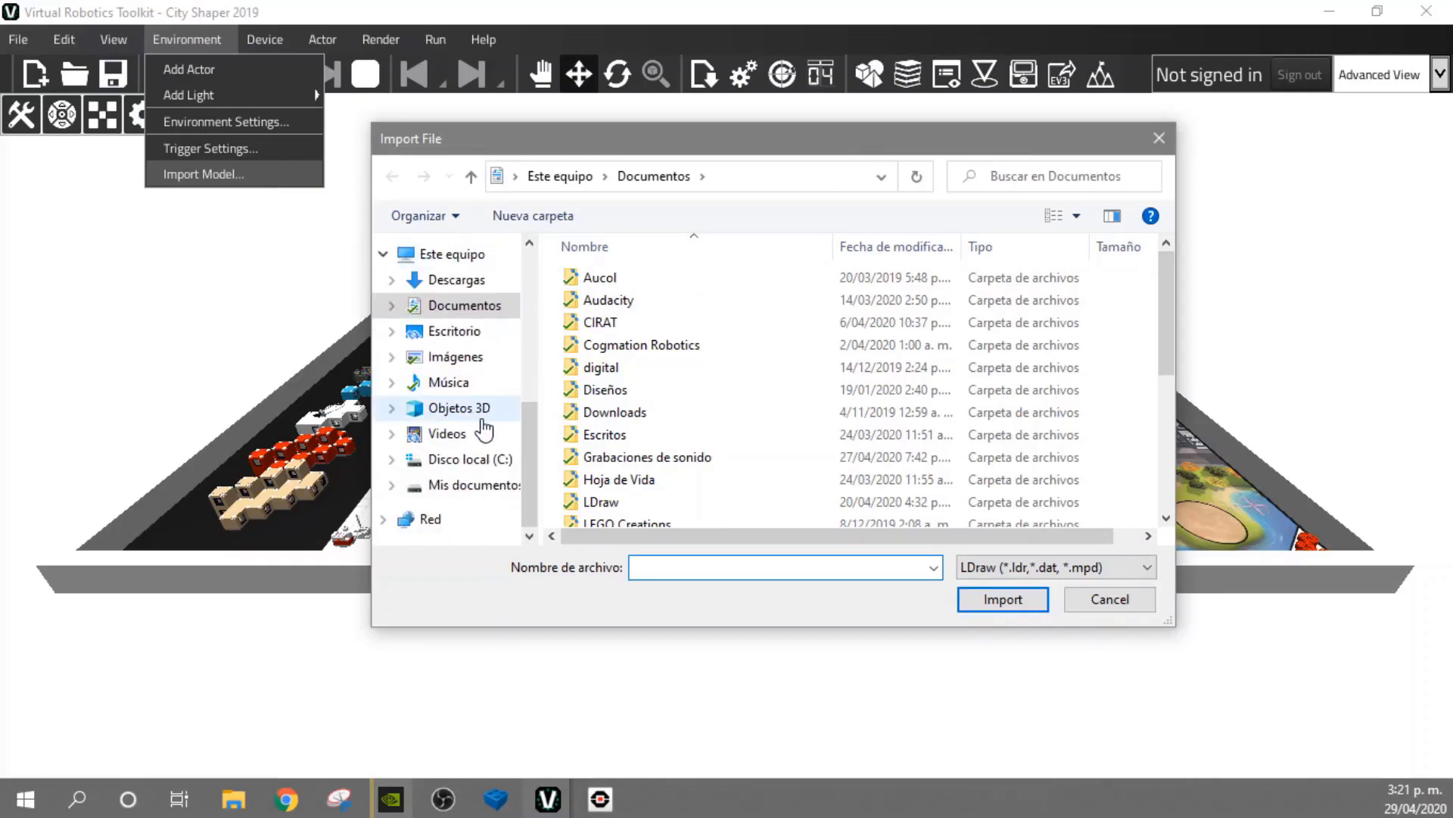
{"action": "scroll", "coordinate": [694, 379], "scroll_direction": "down", "scroll_amount": 4}
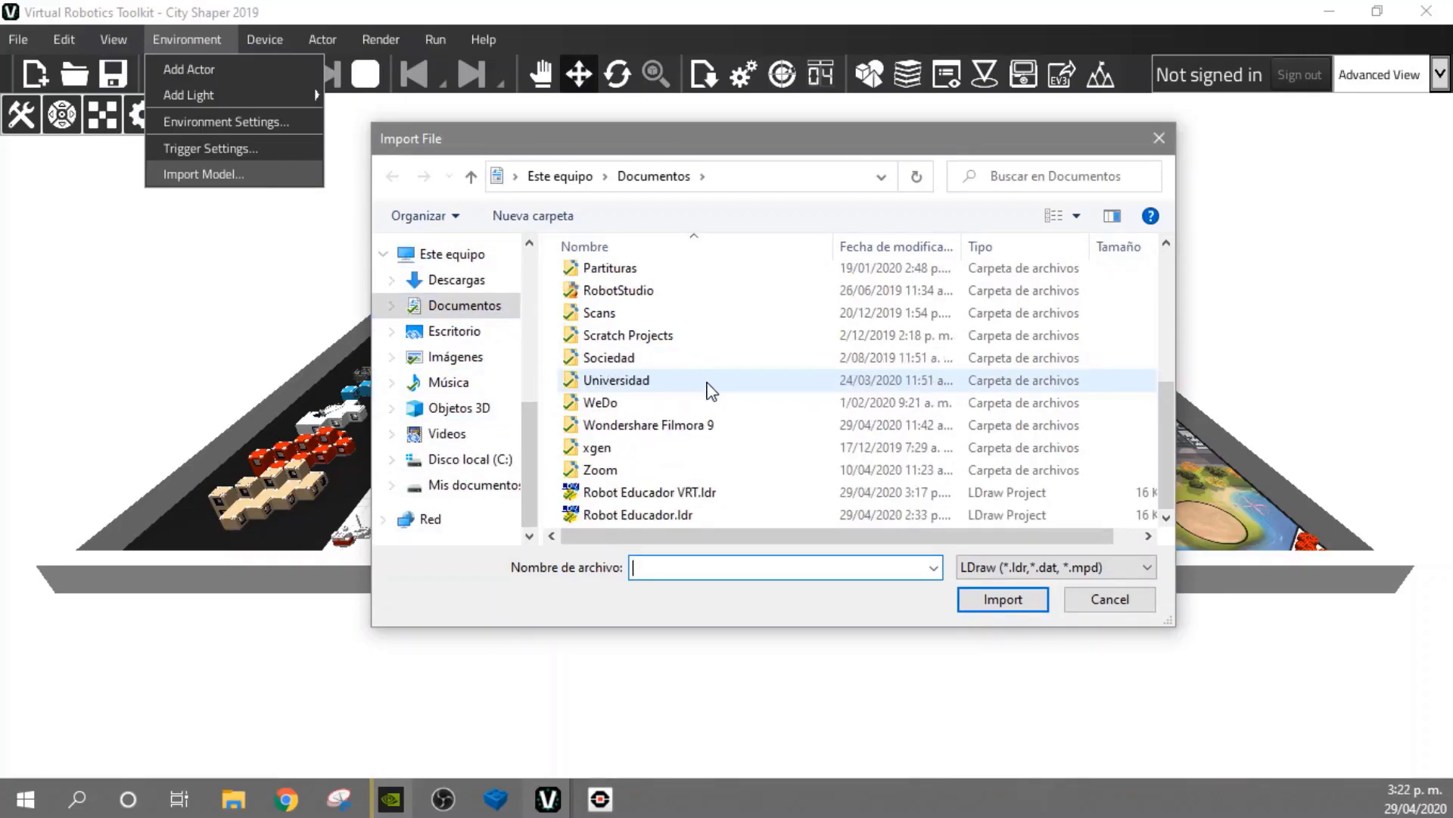
{"action": "left_click", "coordinate": [666, 493]}
{"action": "left_click", "coordinate": [996, 600]}
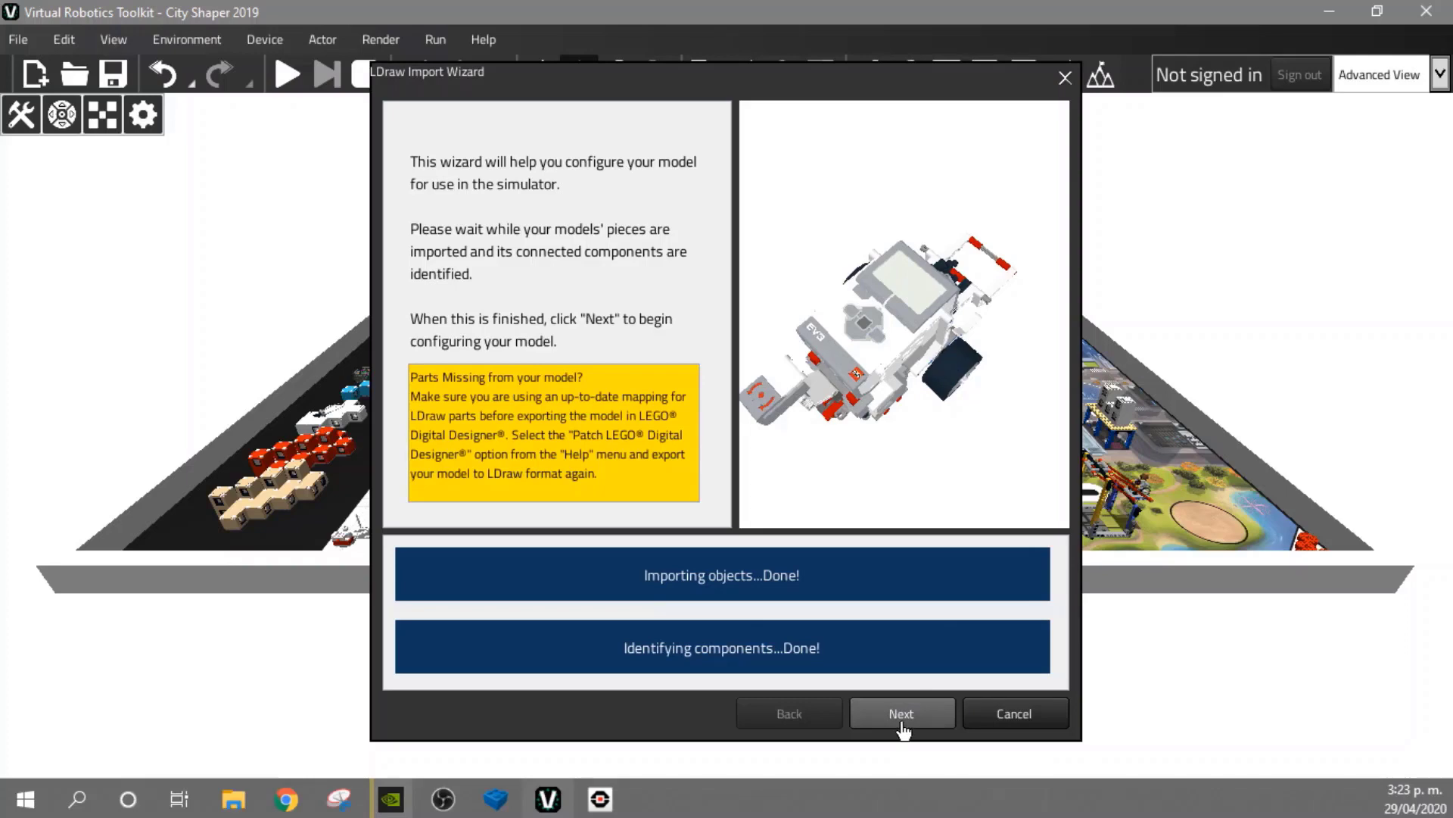
{"action": "left_click", "coordinate": [899, 724]}
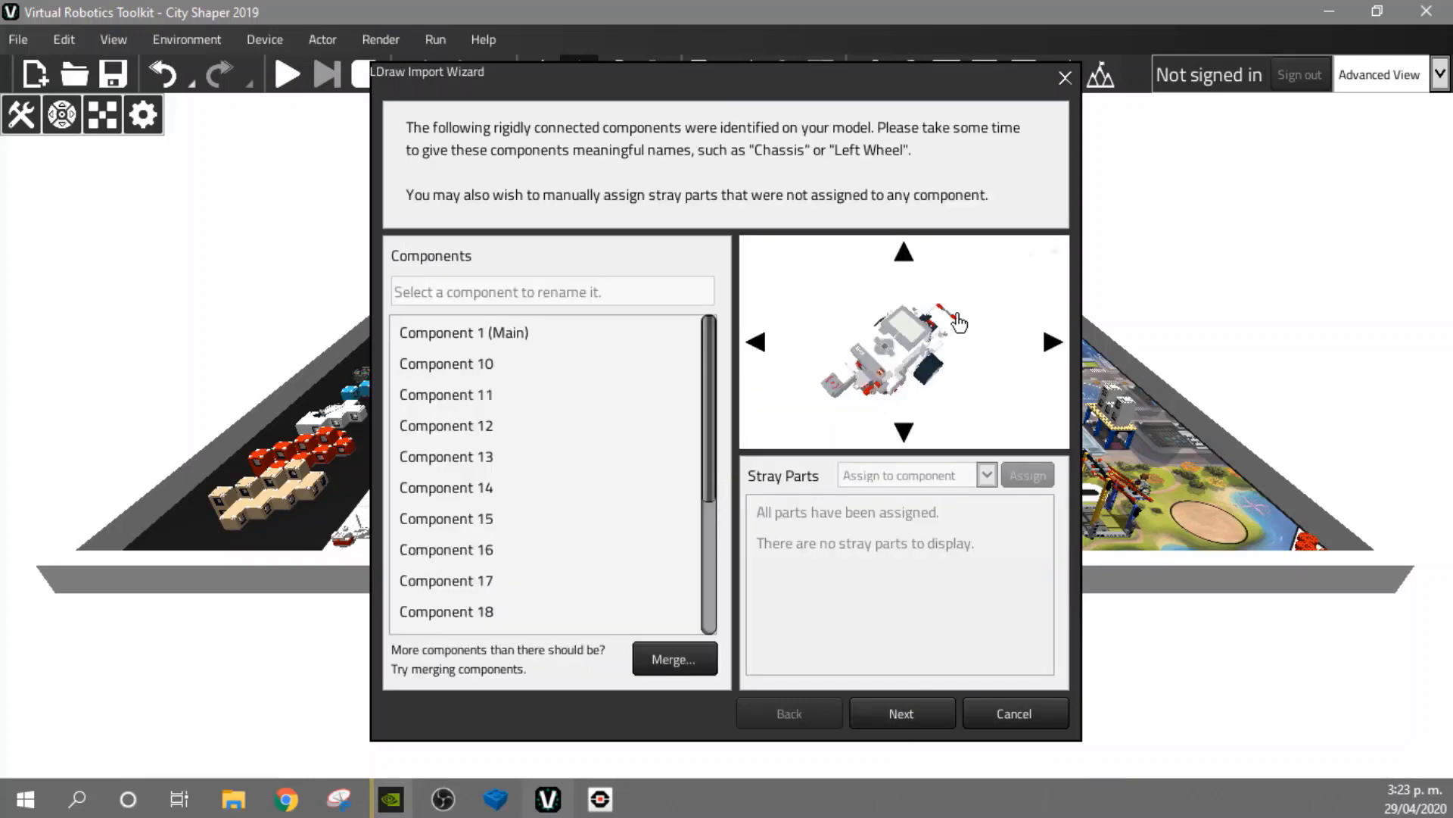
Look through the imported robot's component list and examine the parts of Component 1 (Main) from several angles
{"action": "left_click_drag", "start_coordinate": [905, 358], "coordinate": [937, 366]}
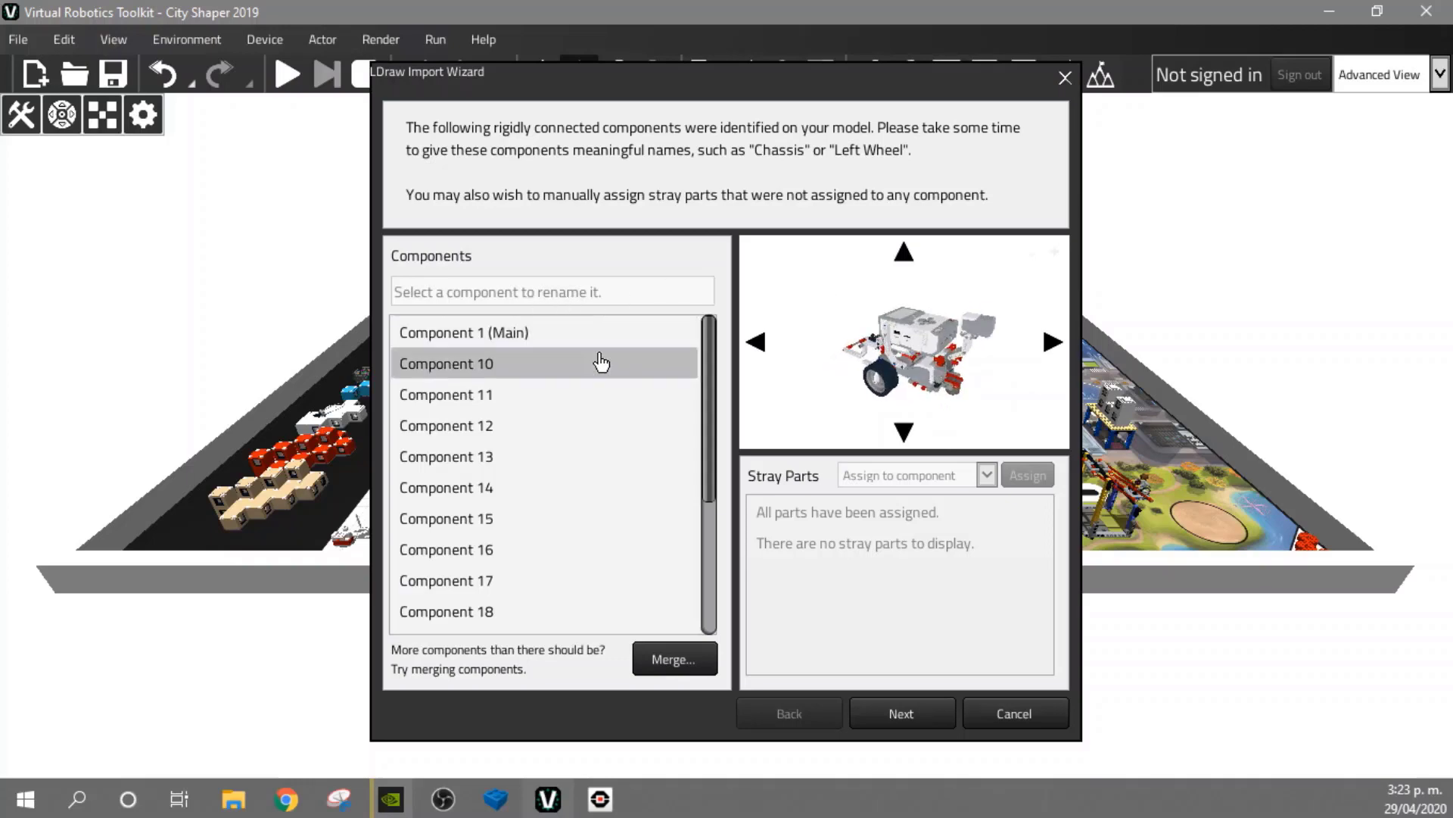
{"action": "left_click", "coordinate": [463, 335]}
{"action": "scroll", "coordinate": [575, 454], "scroll_direction": "up", "scroll_amount": 3}
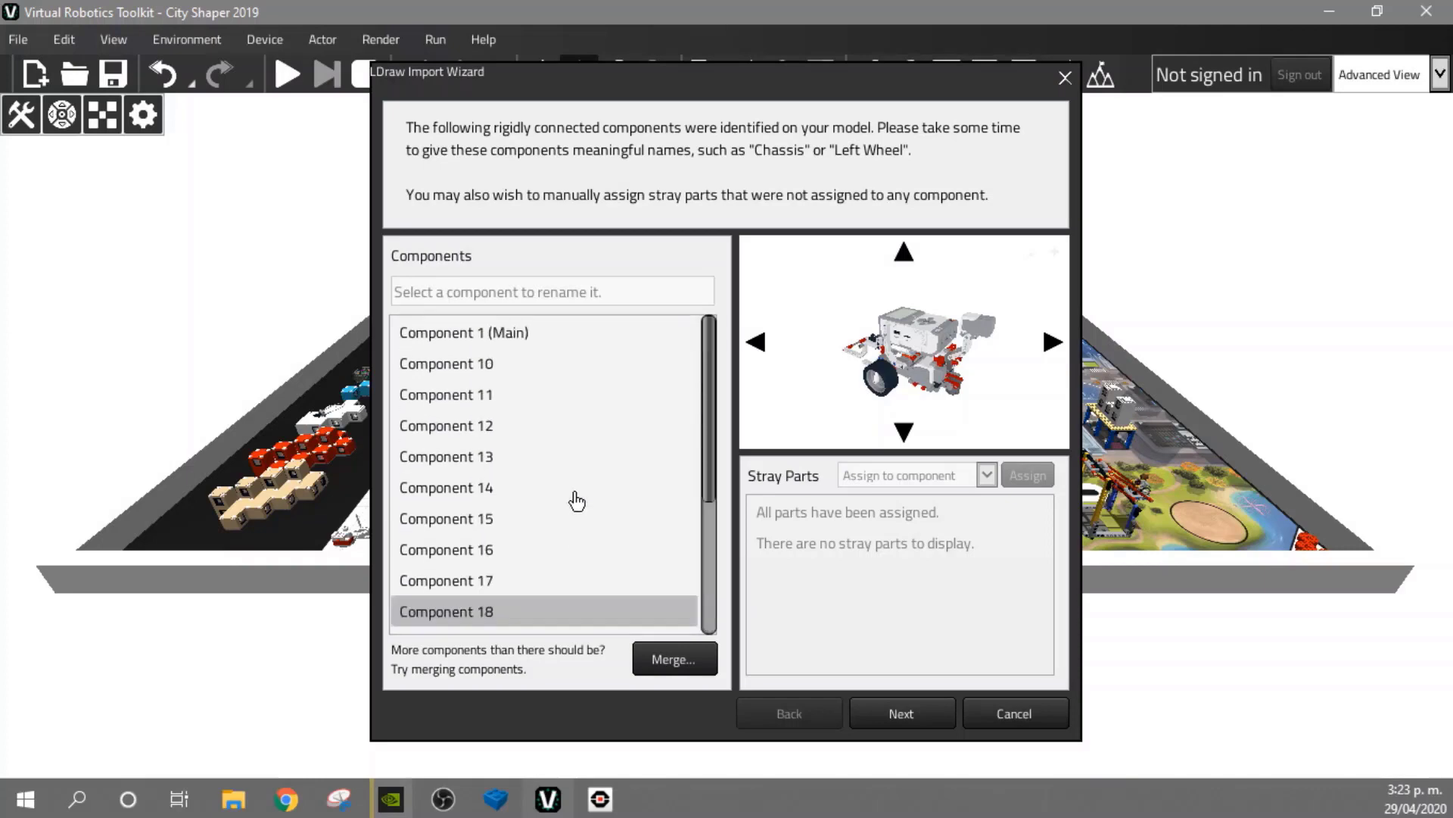
{"action": "scroll", "coordinate": [513, 362], "scroll_direction": "down", "scroll_amount": 3}
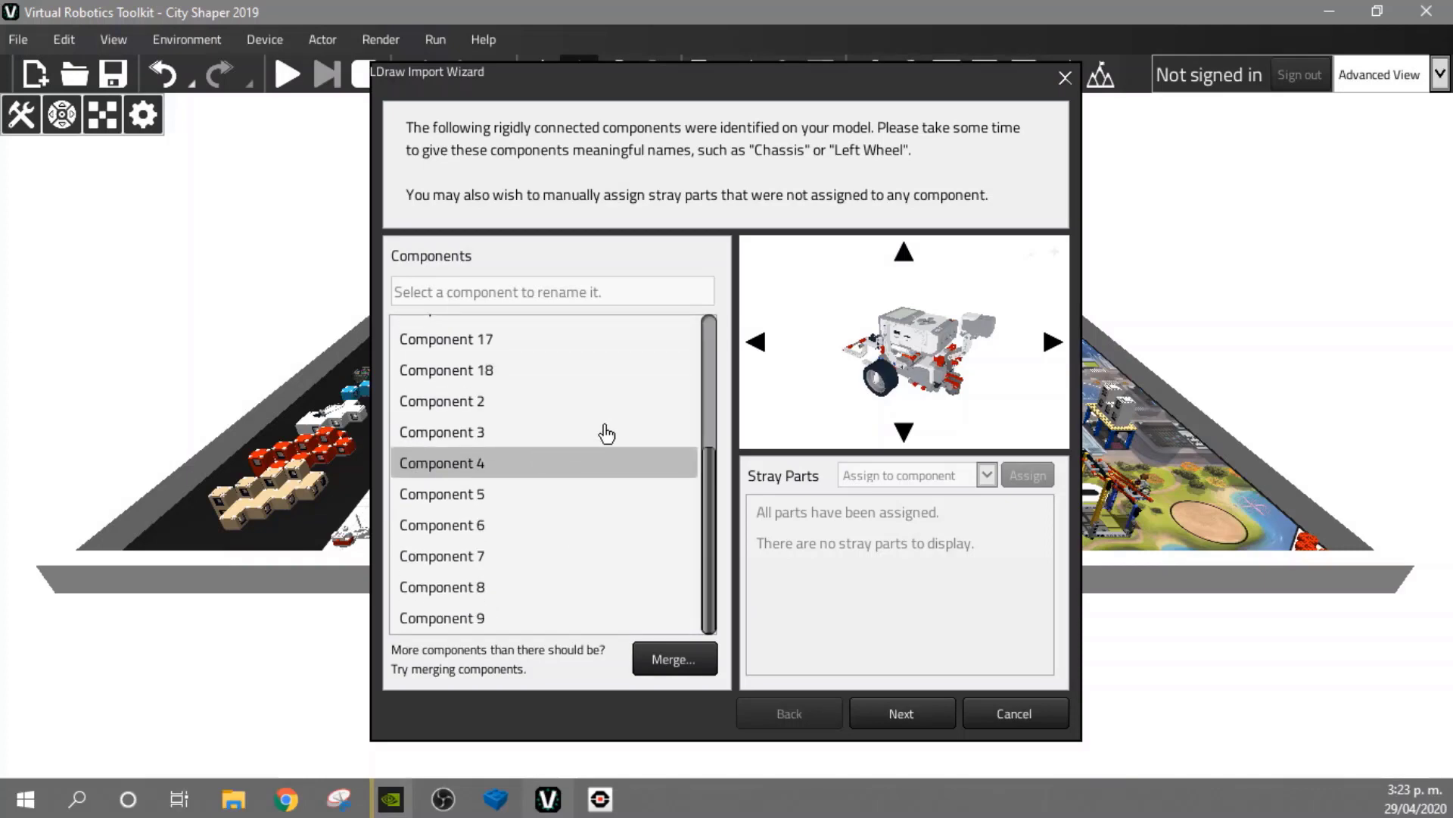
{"action": "scroll", "coordinate": [595, 500], "scroll_direction": "up", "scroll_amount": 2}
{"action": "scroll", "coordinate": [595, 500], "scroll_direction": "up", "scroll_amount": 1}
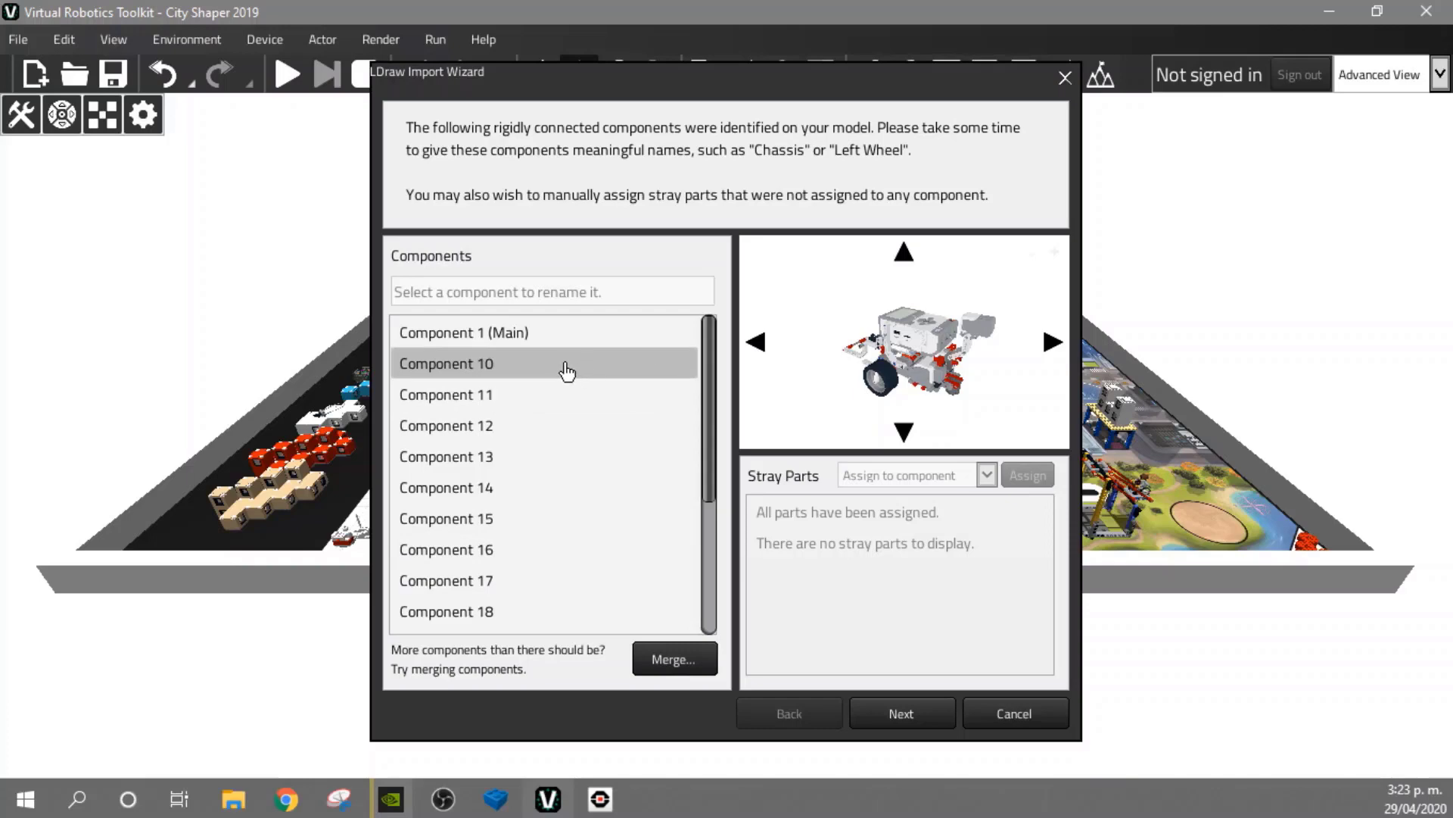
{"action": "left_click", "coordinate": [558, 335]}
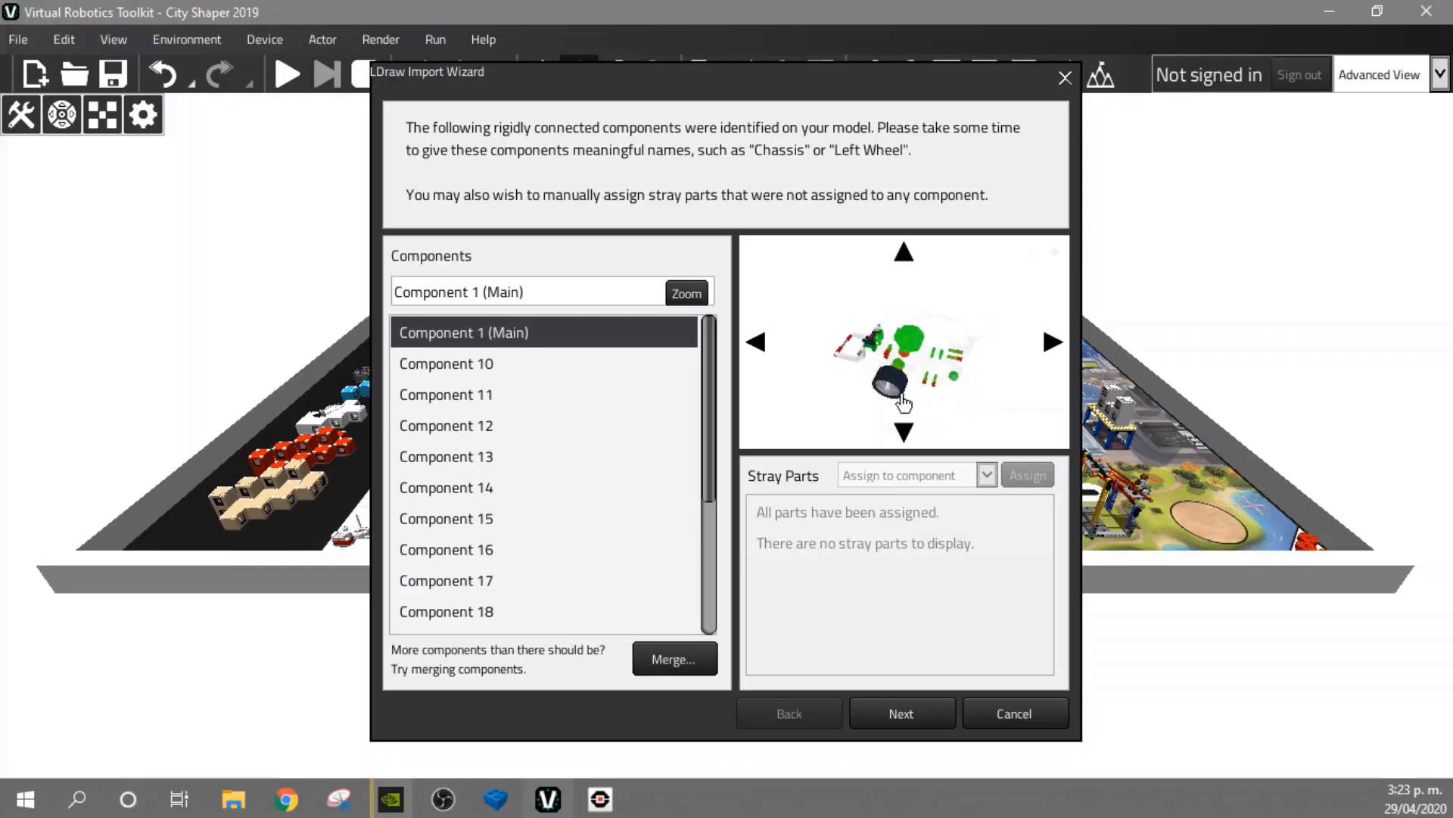
{"action": "left_click_drag", "start_coordinate": [872, 390], "coordinate": [770, 351]}
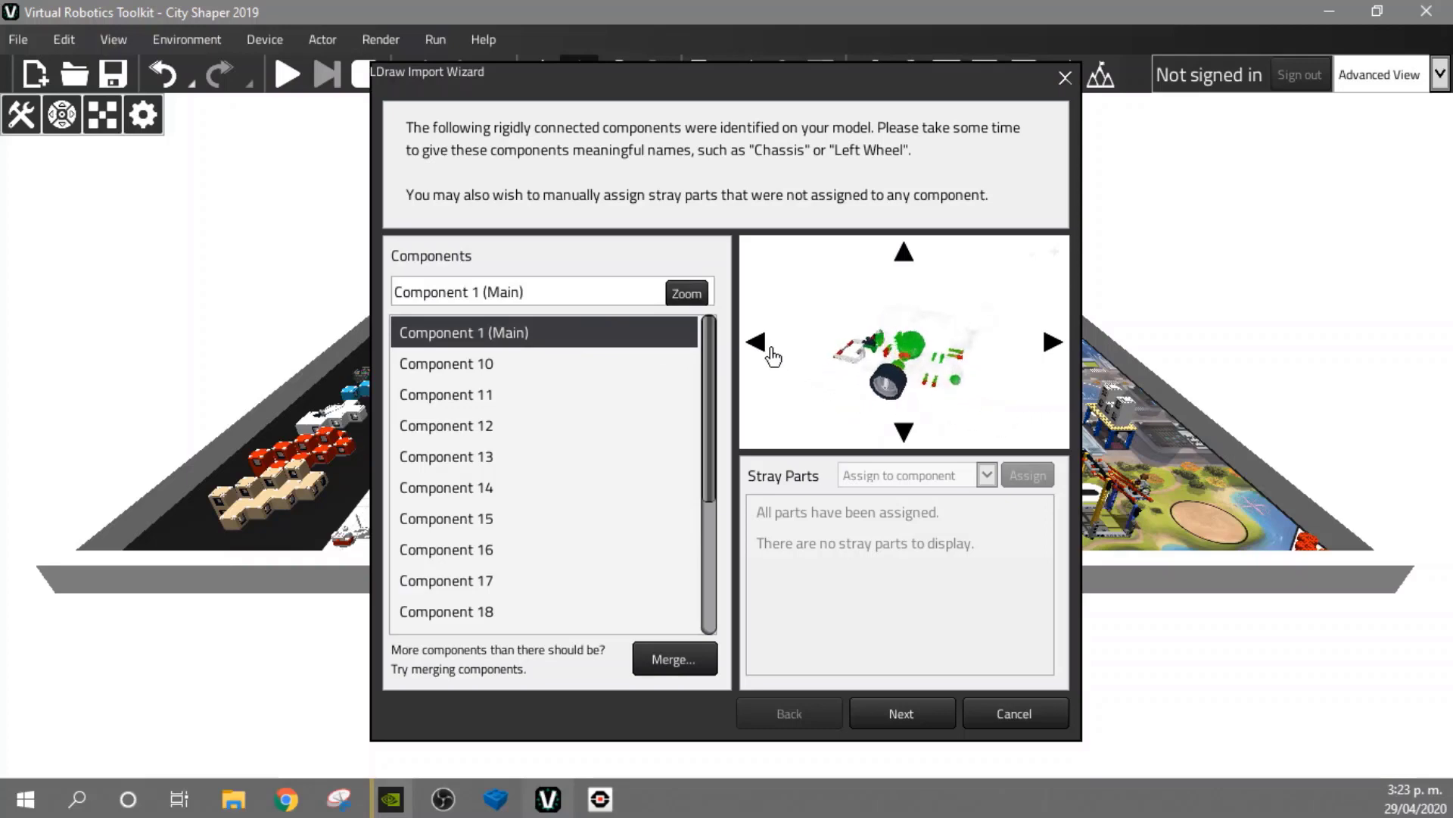
{"action": "left_click_drag", "start_coordinate": [900, 394], "coordinate": [848, 385]}
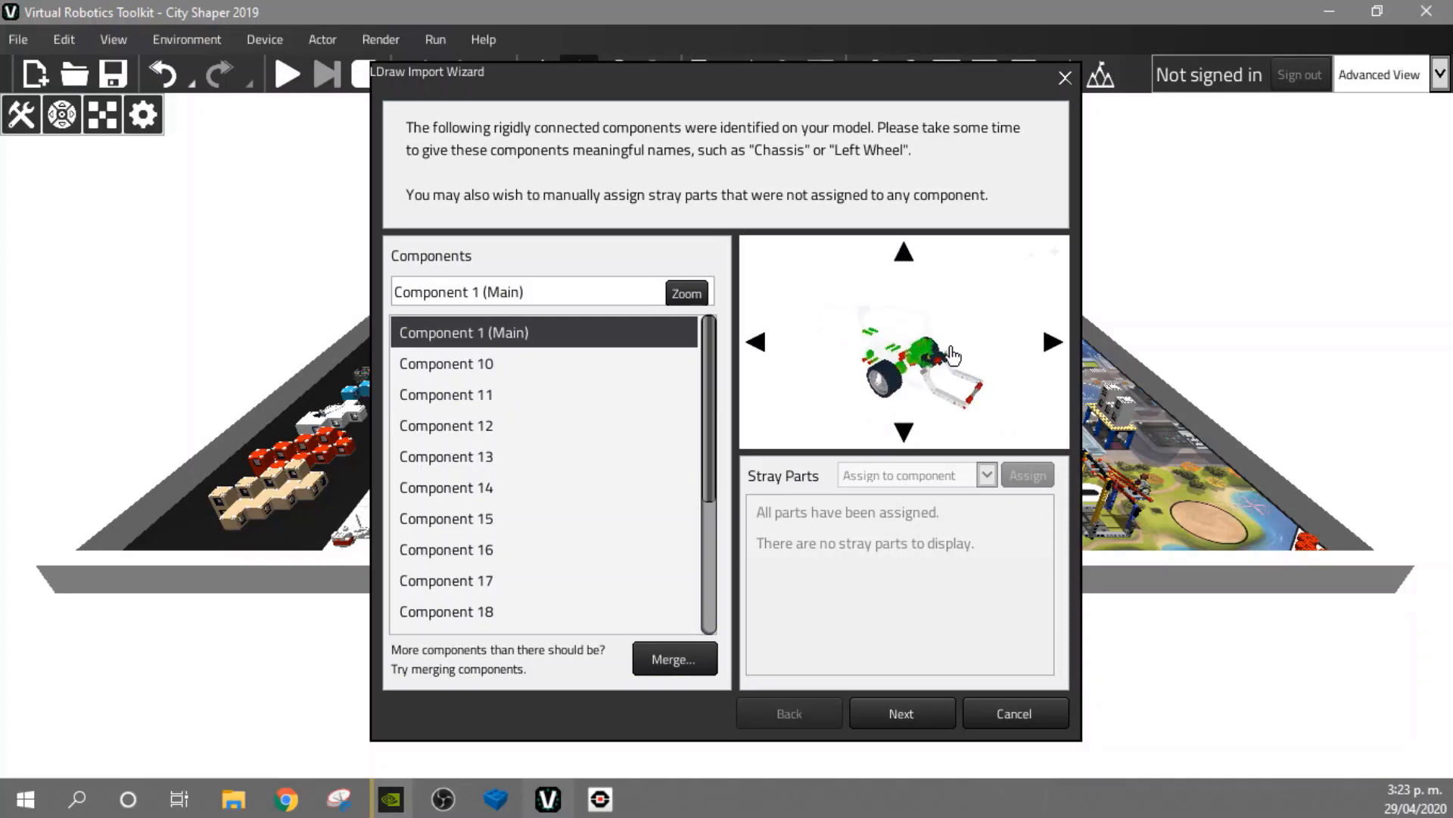
{"action": "left_click", "coordinate": [757, 346]}
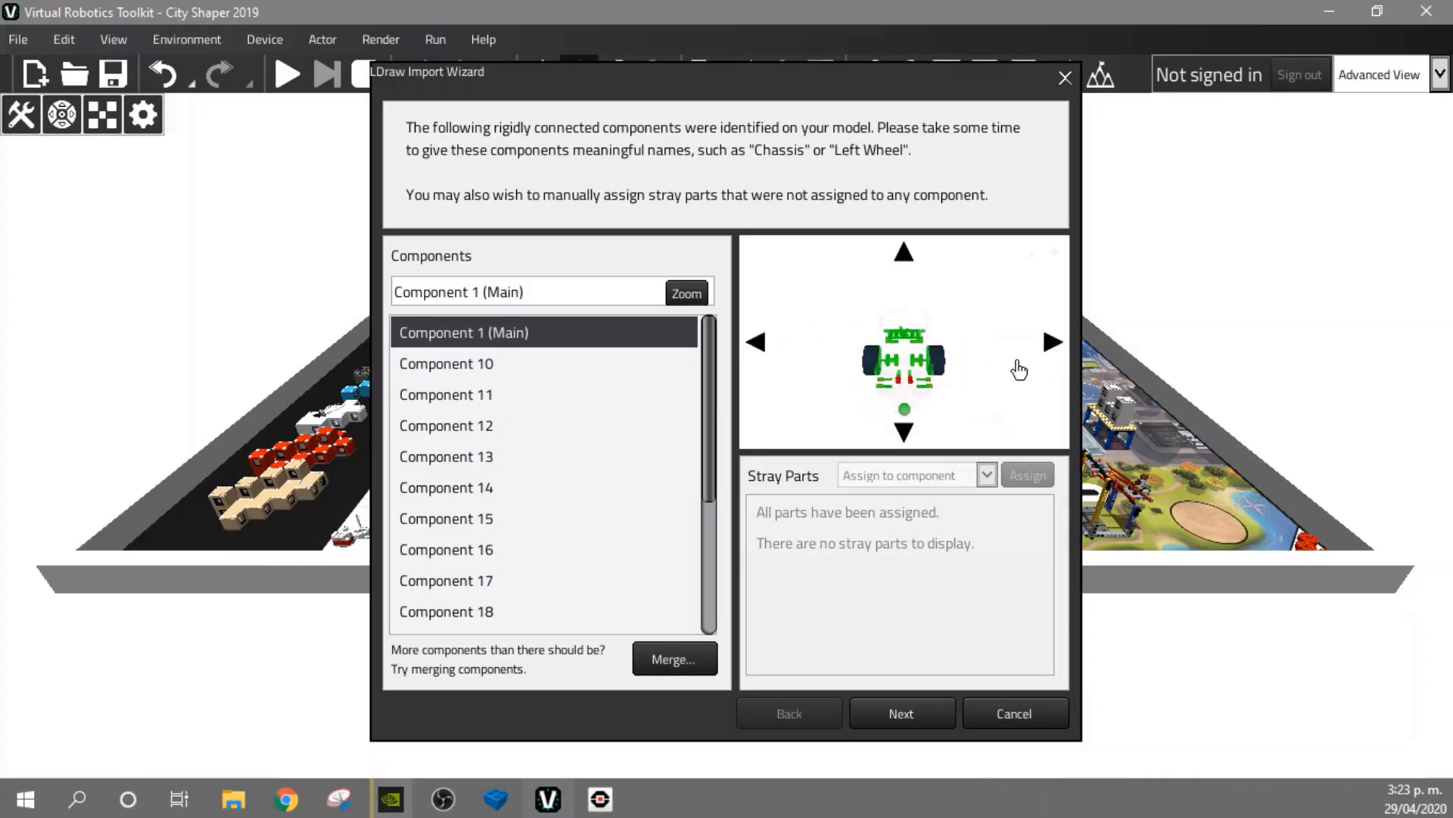
{"action": "left_click", "coordinate": [1058, 348]}
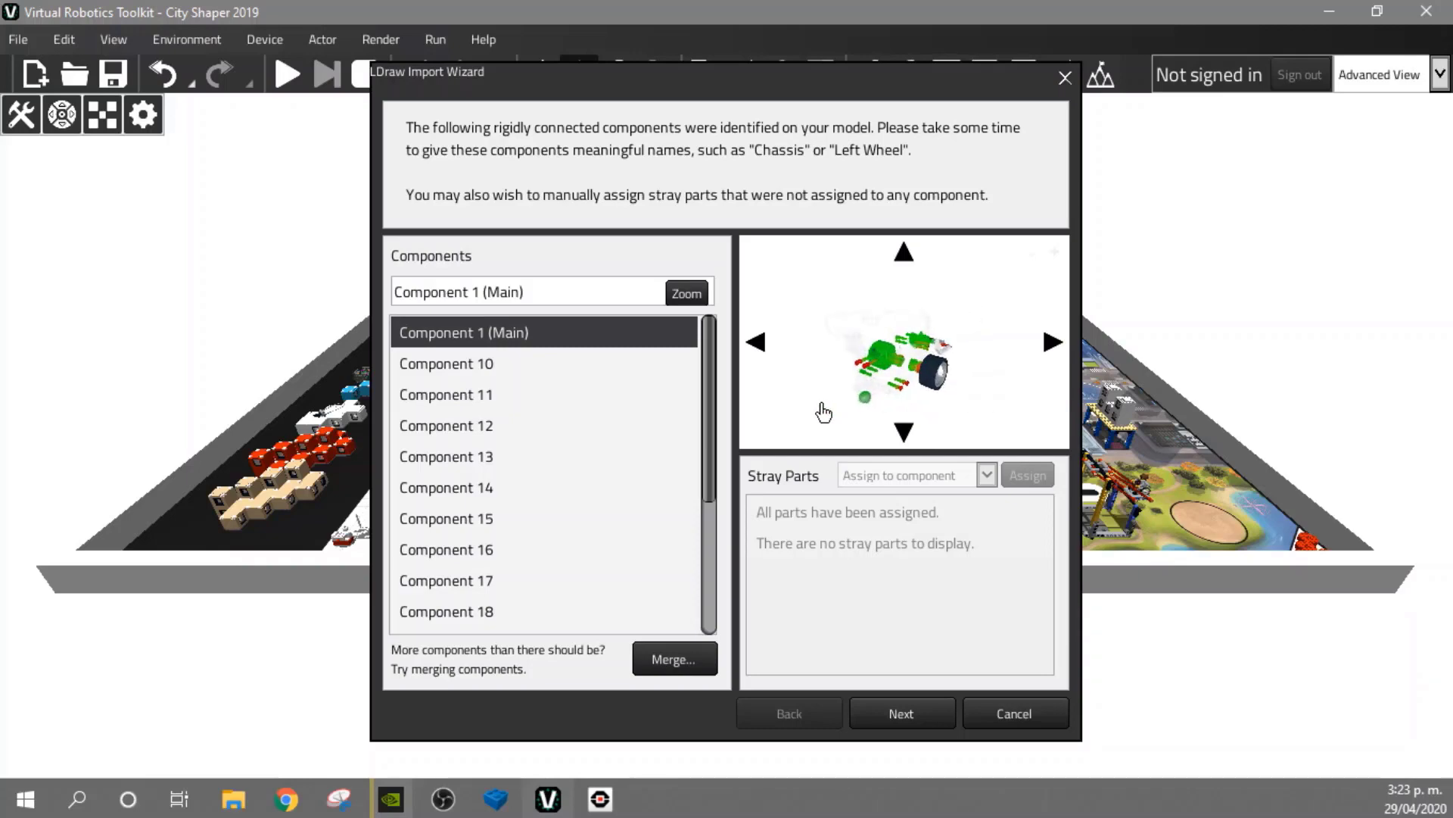
{"action": "scroll", "coordinate": [863, 373], "scroll_direction": "up", "scroll_amount": 6}
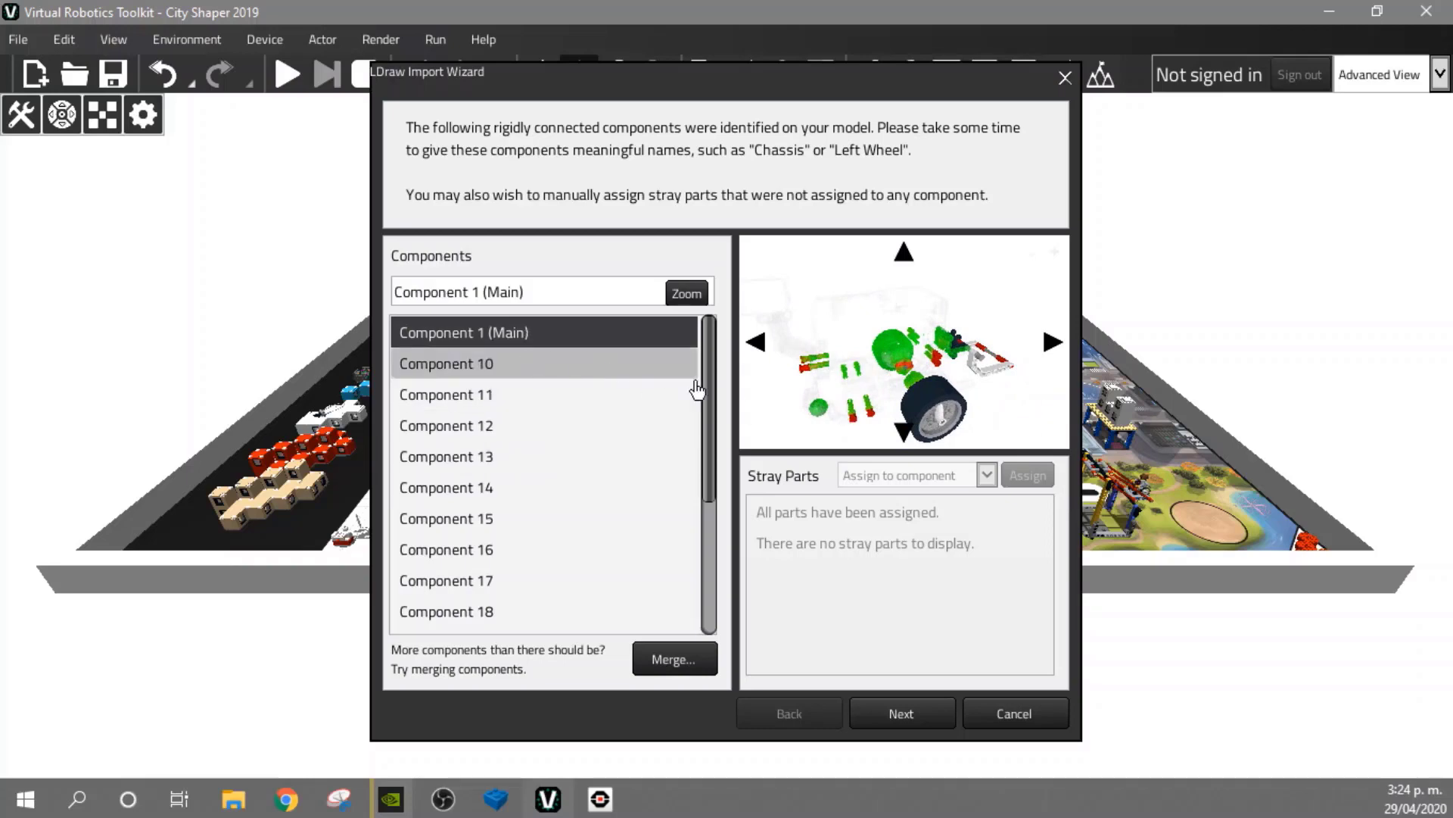
Examine which parts of the robot belong to Components 10, 11 and 12 in the model preview
{"action": "left_click", "coordinate": [547, 377]}
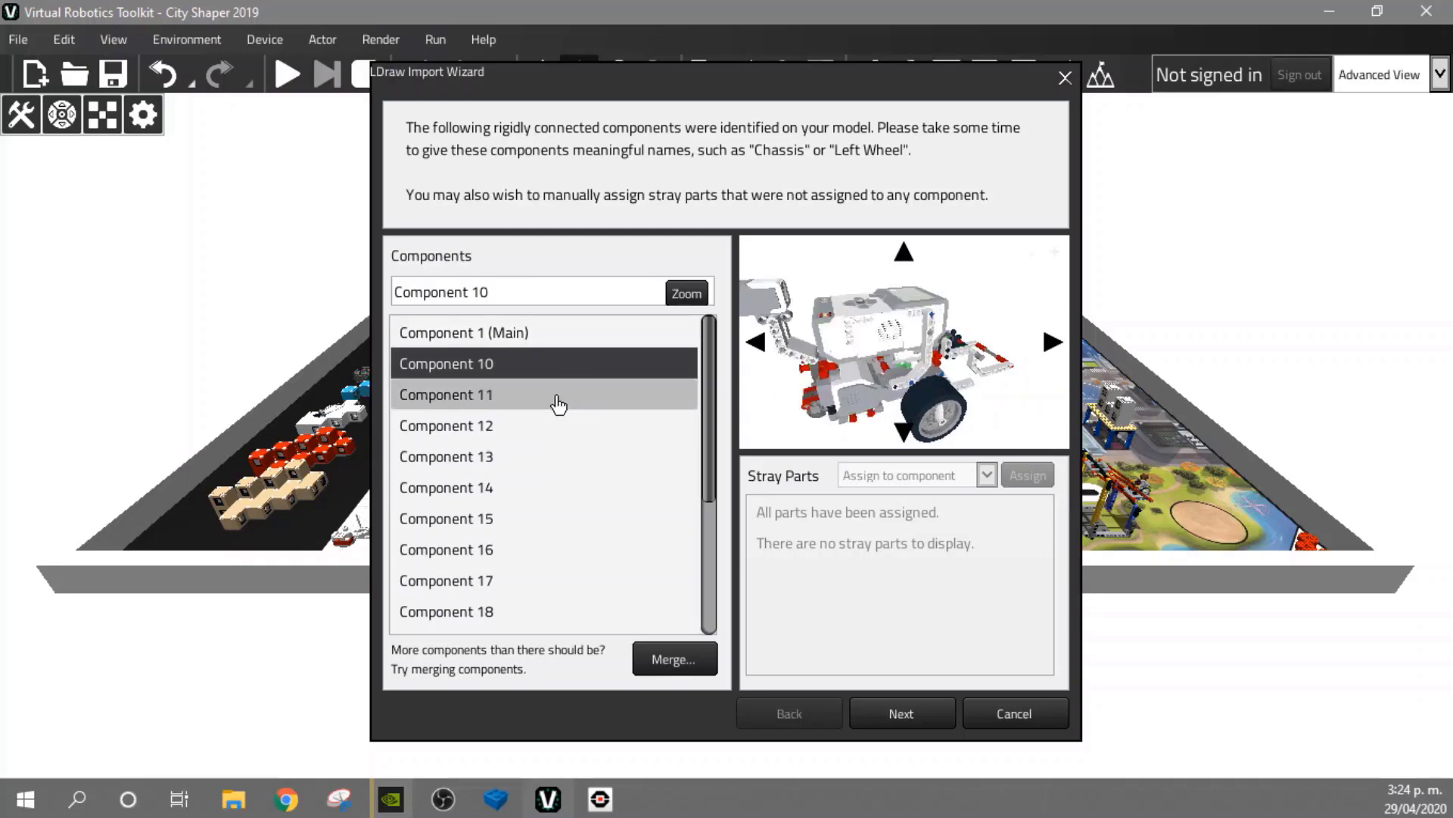
{"action": "left_click", "coordinate": [562, 403]}
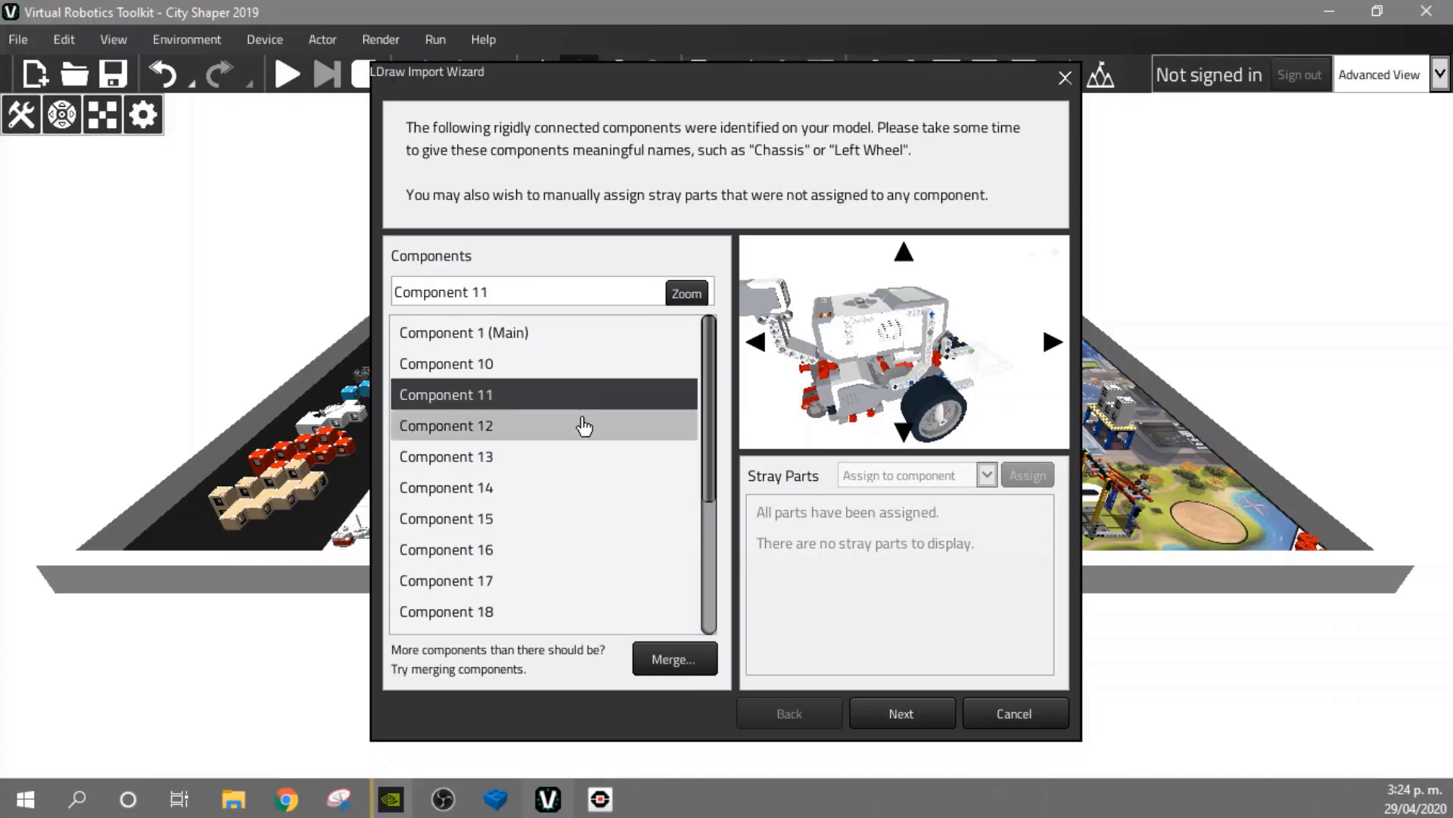
{"action": "left_click", "coordinate": [584, 427]}
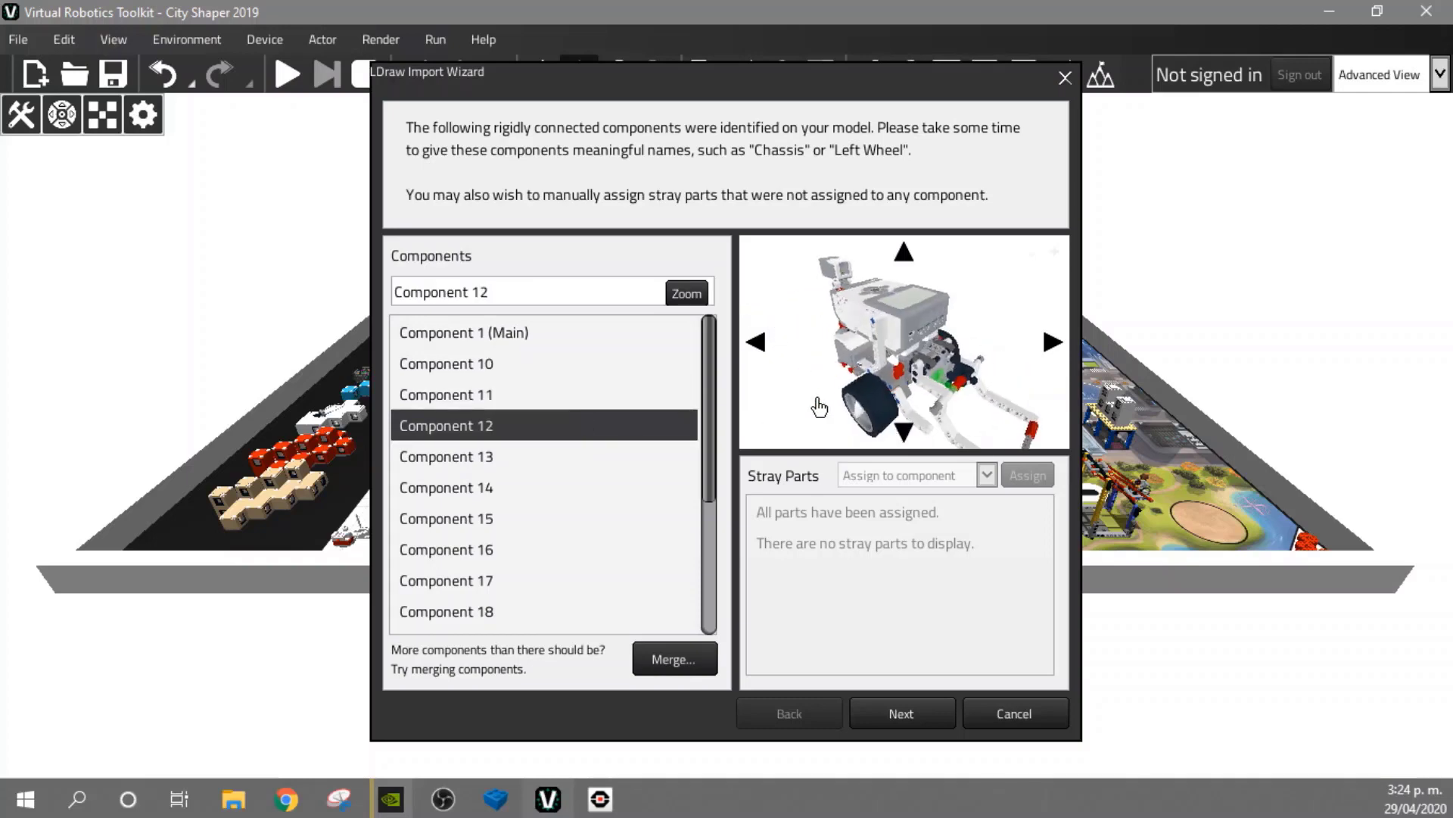
{"action": "left_click", "coordinate": [532, 368]}
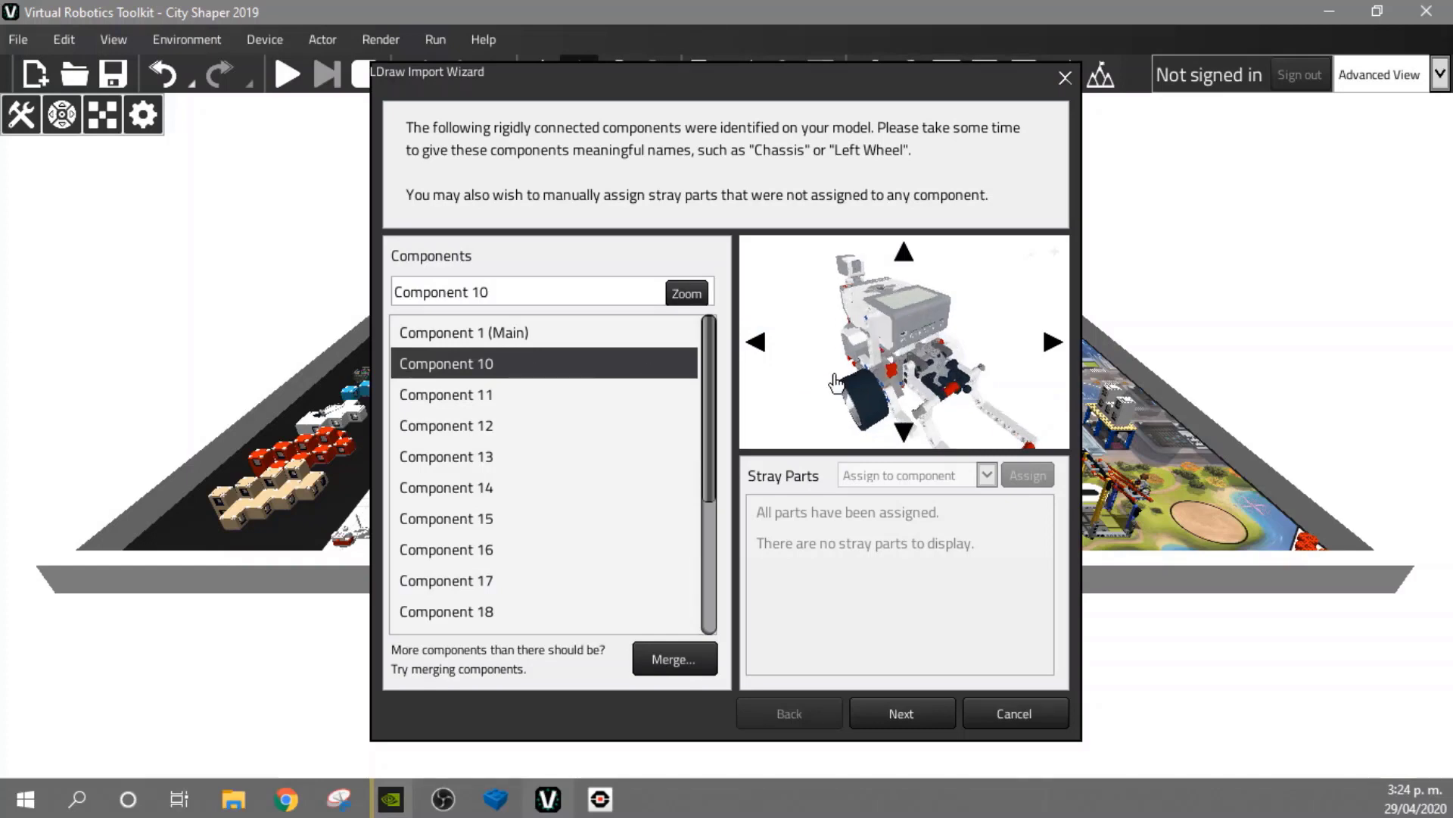
{"action": "left_click_drag", "start_coordinate": [832, 388], "coordinate": [938, 354]}
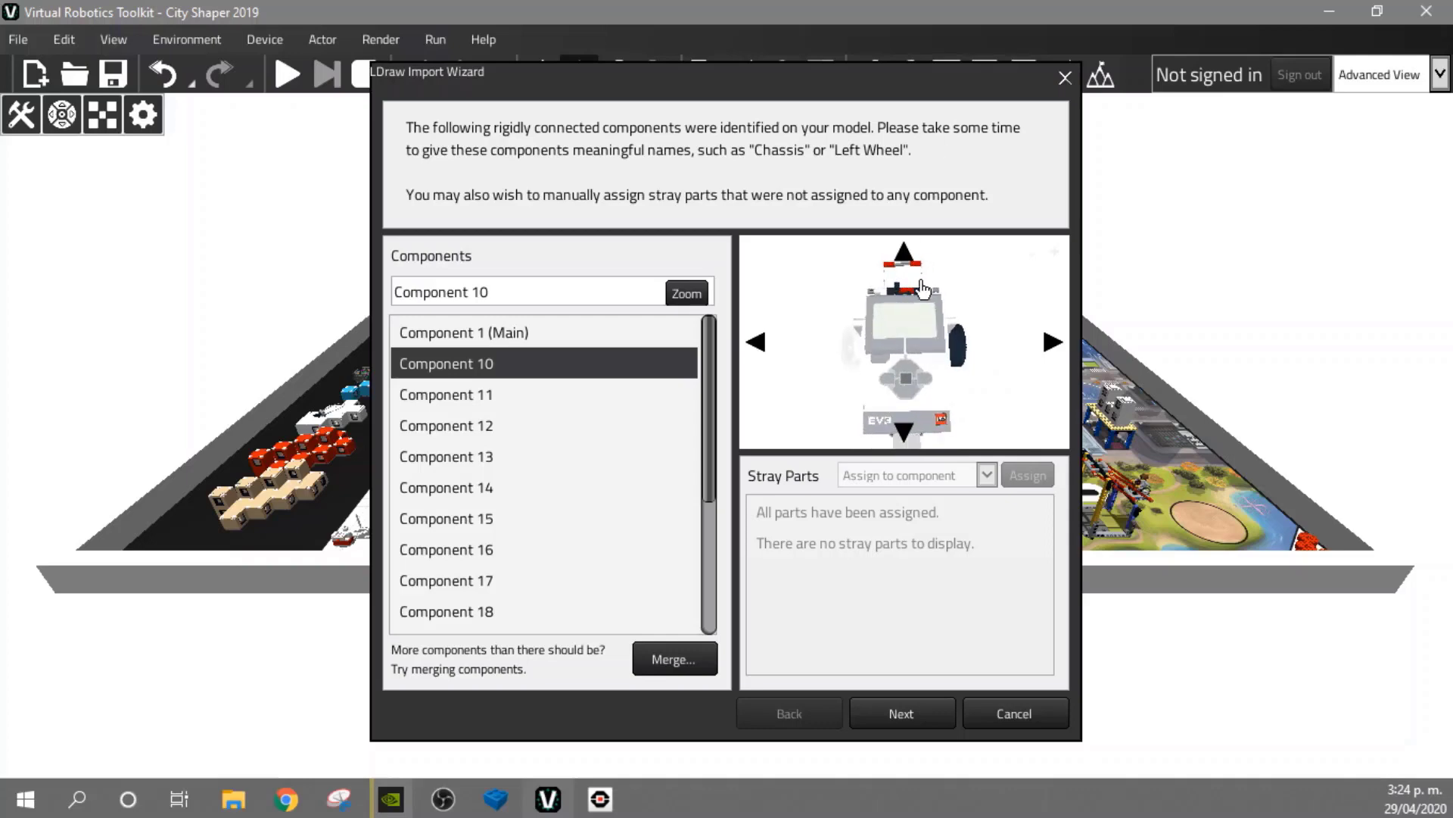
{"action": "left_click", "coordinate": [519, 397]}
{"action": "left_click_drag", "start_coordinate": [894, 352], "coordinate": [1012, 328]}
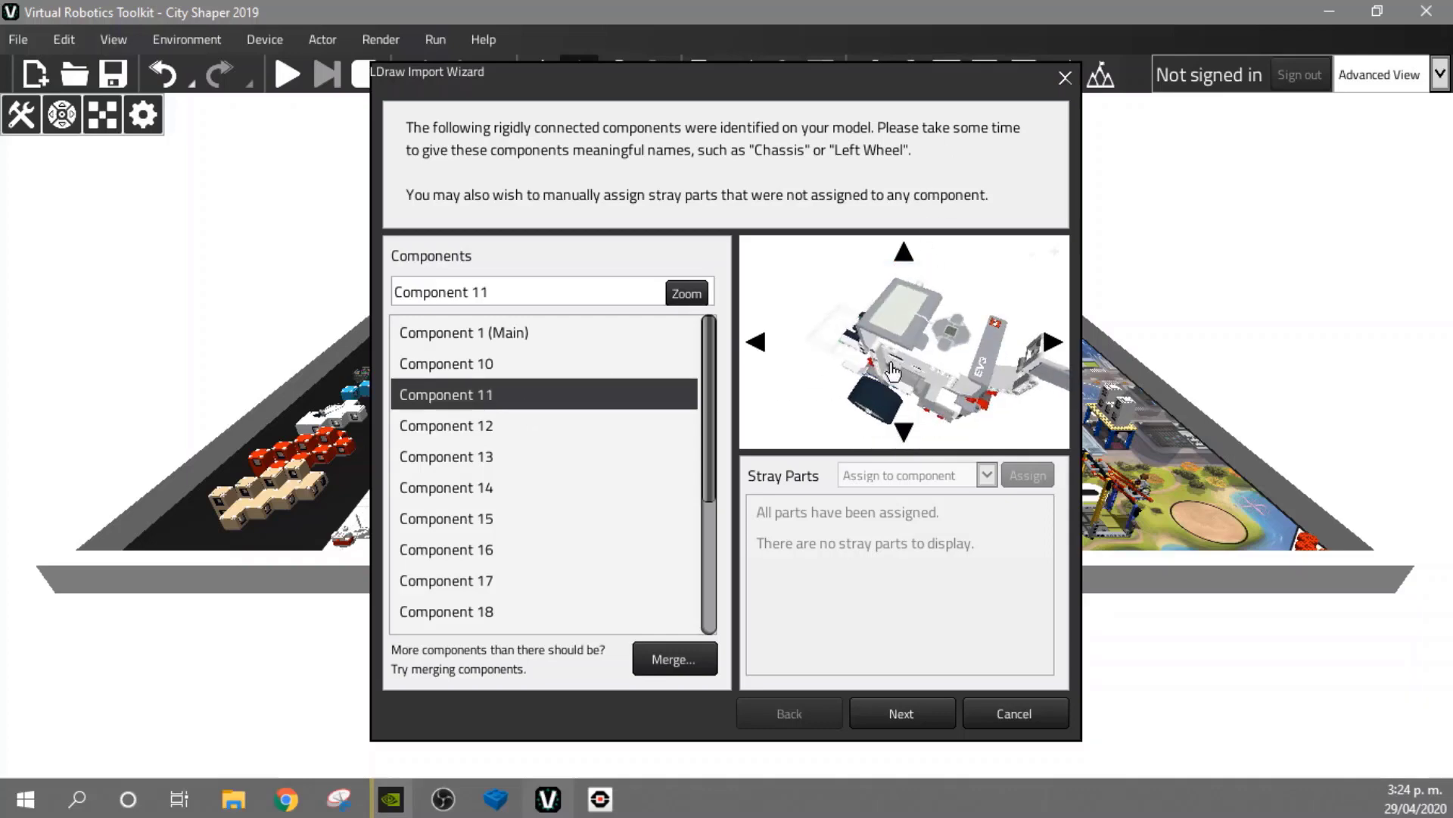
{"action": "left_click_drag", "start_coordinate": [893, 371], "coordinate": [923, 352]}
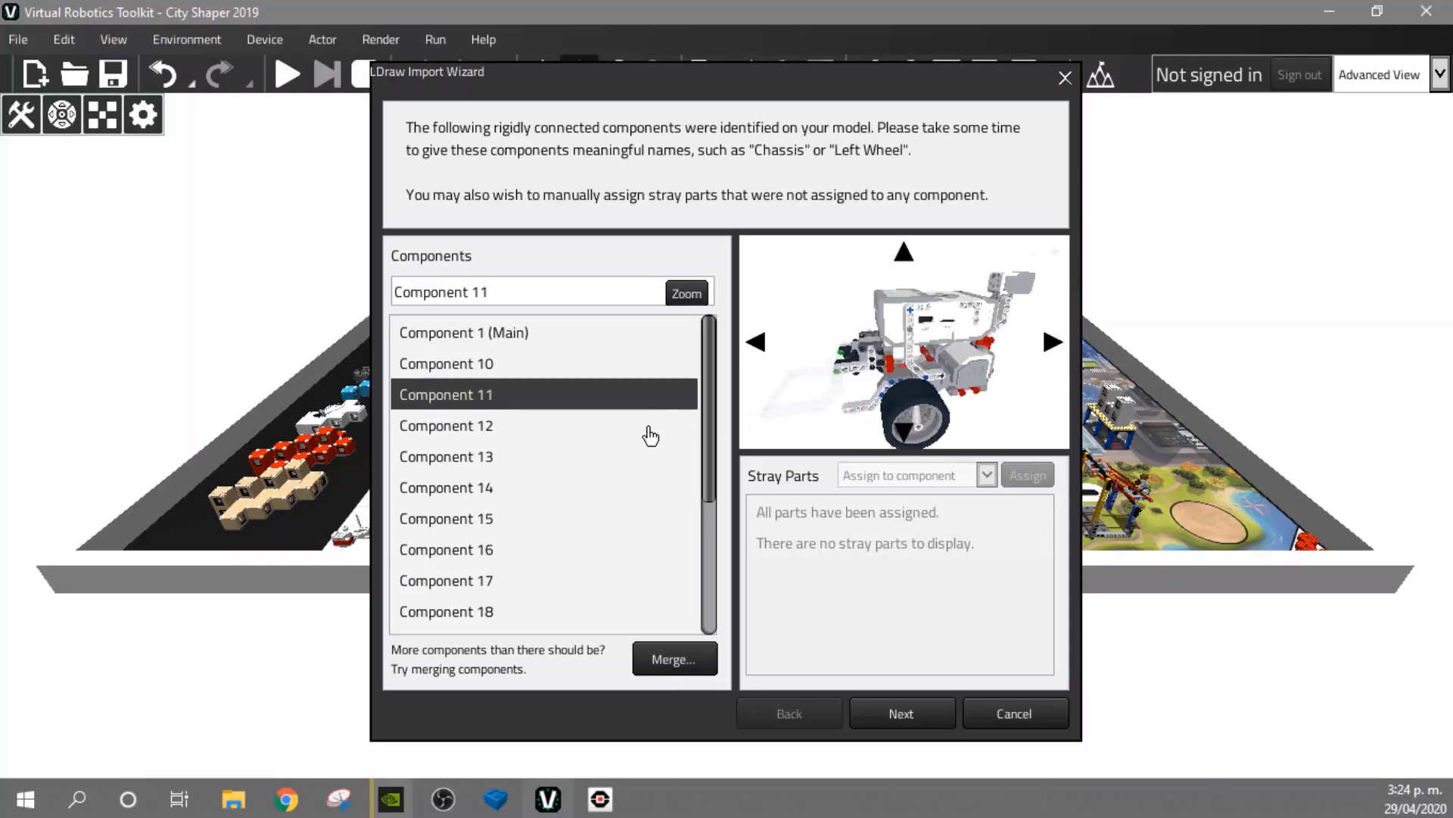
Examine which parts of the robot belong to Components 12 through 17, viewing the model from several angles
{"action": "left_click", "coordinate": [577, 430]}
{"action": "left_click_drag", "start_coordinate": [819, 395], "coordinate": [695, 461]}
{"action": "left_click", "coordinate": [545, 458]}
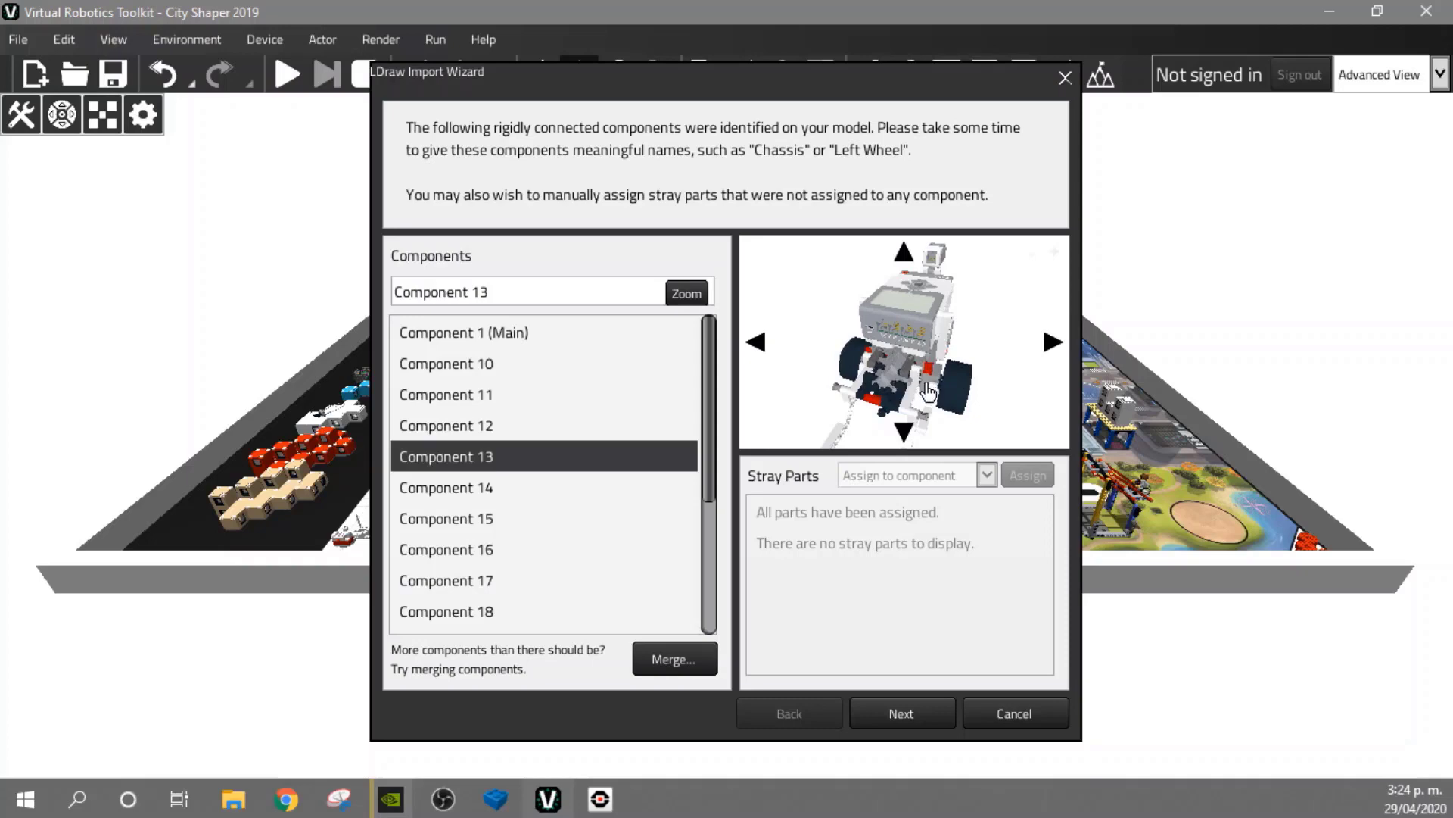
{"action": "left_click_drag", "start_coordinate": [854, 397], "coordinate": [960, 371]}
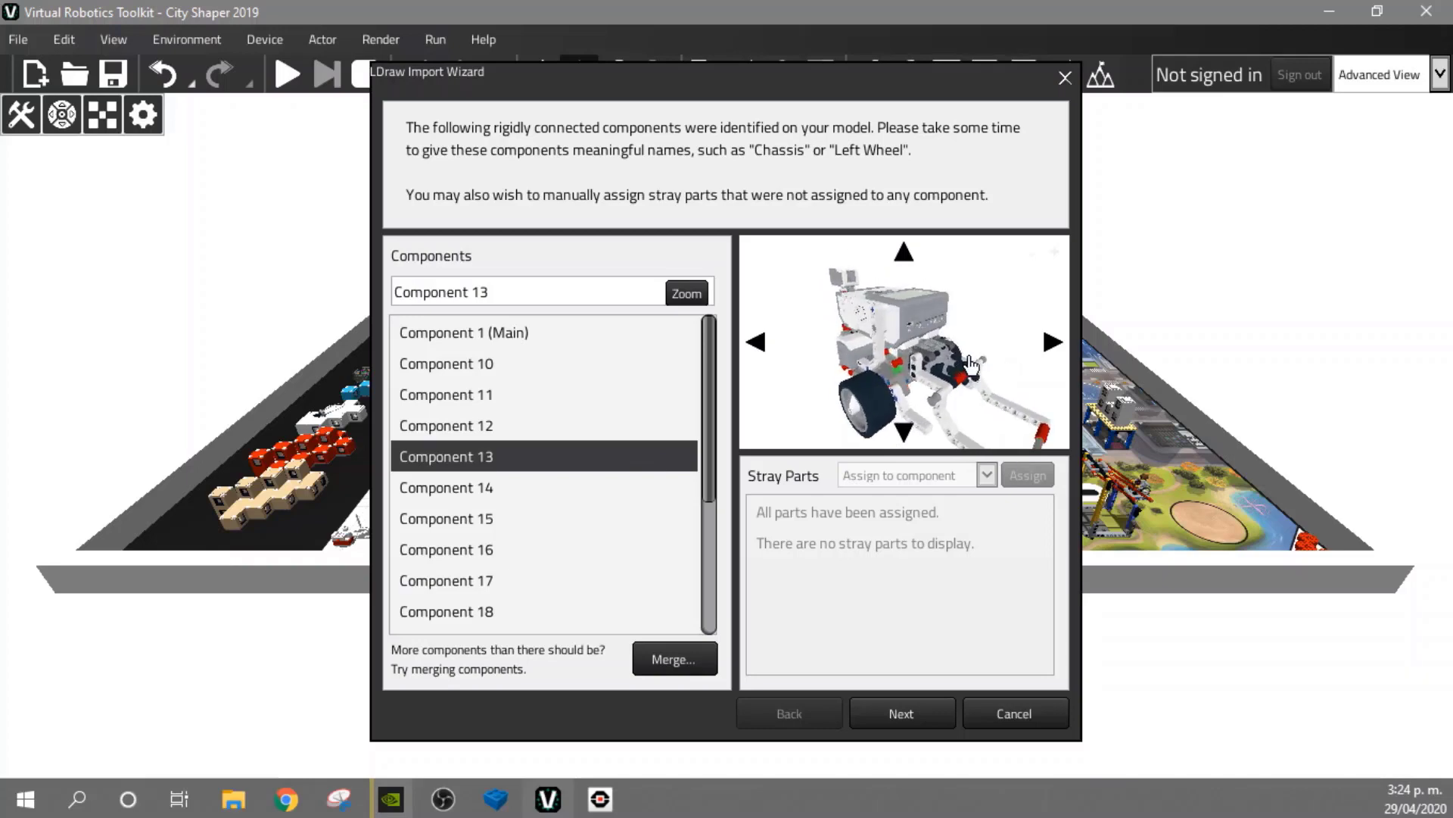
{"action": "left_click", "coordinate": [632, 484]}
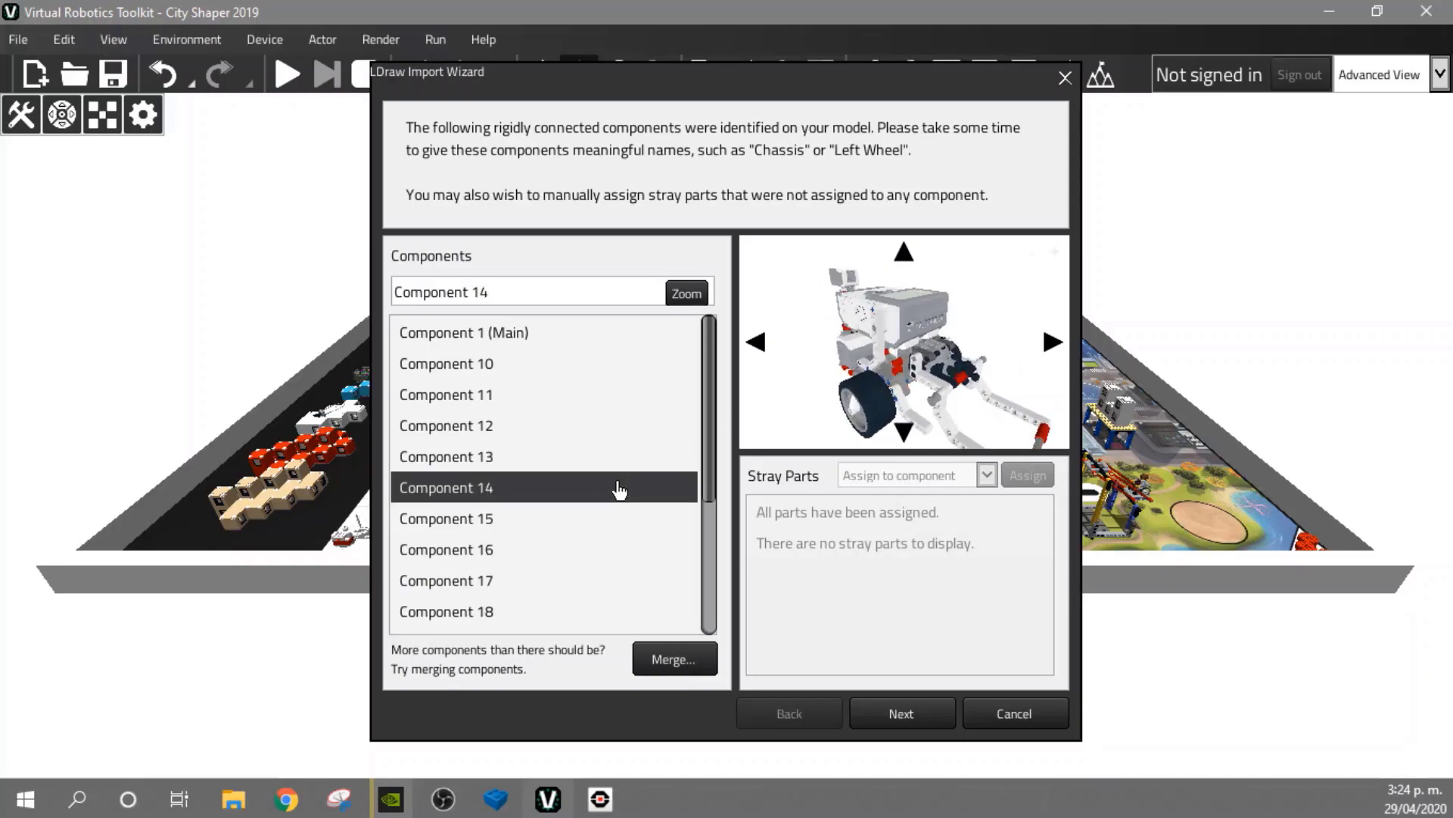
{"action": "left_click_drag", "start_coordinate": [942, 363], "coordinate": [738, 391]}
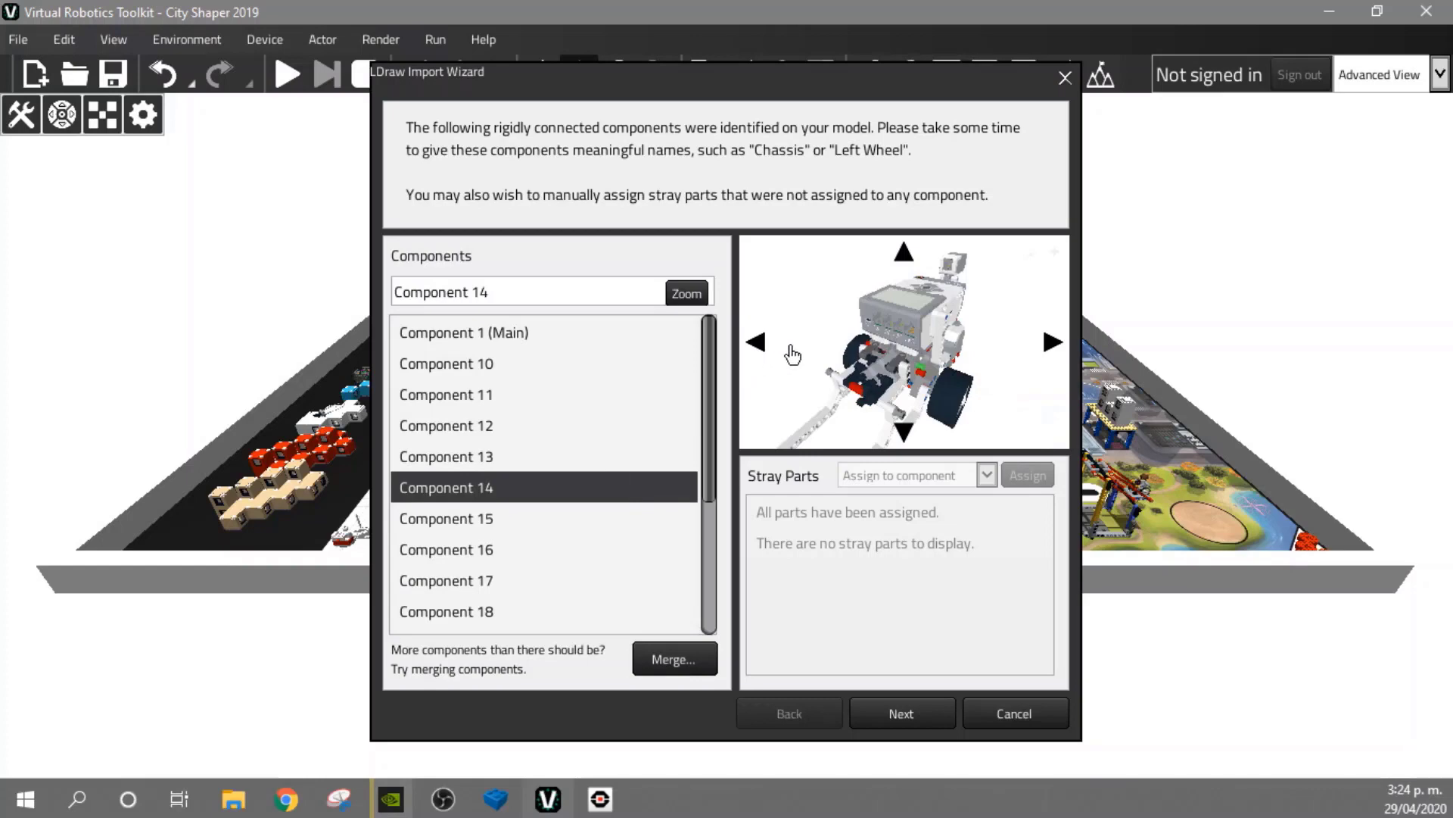
{"action": "left_click", "coordinate": [615, 524]}
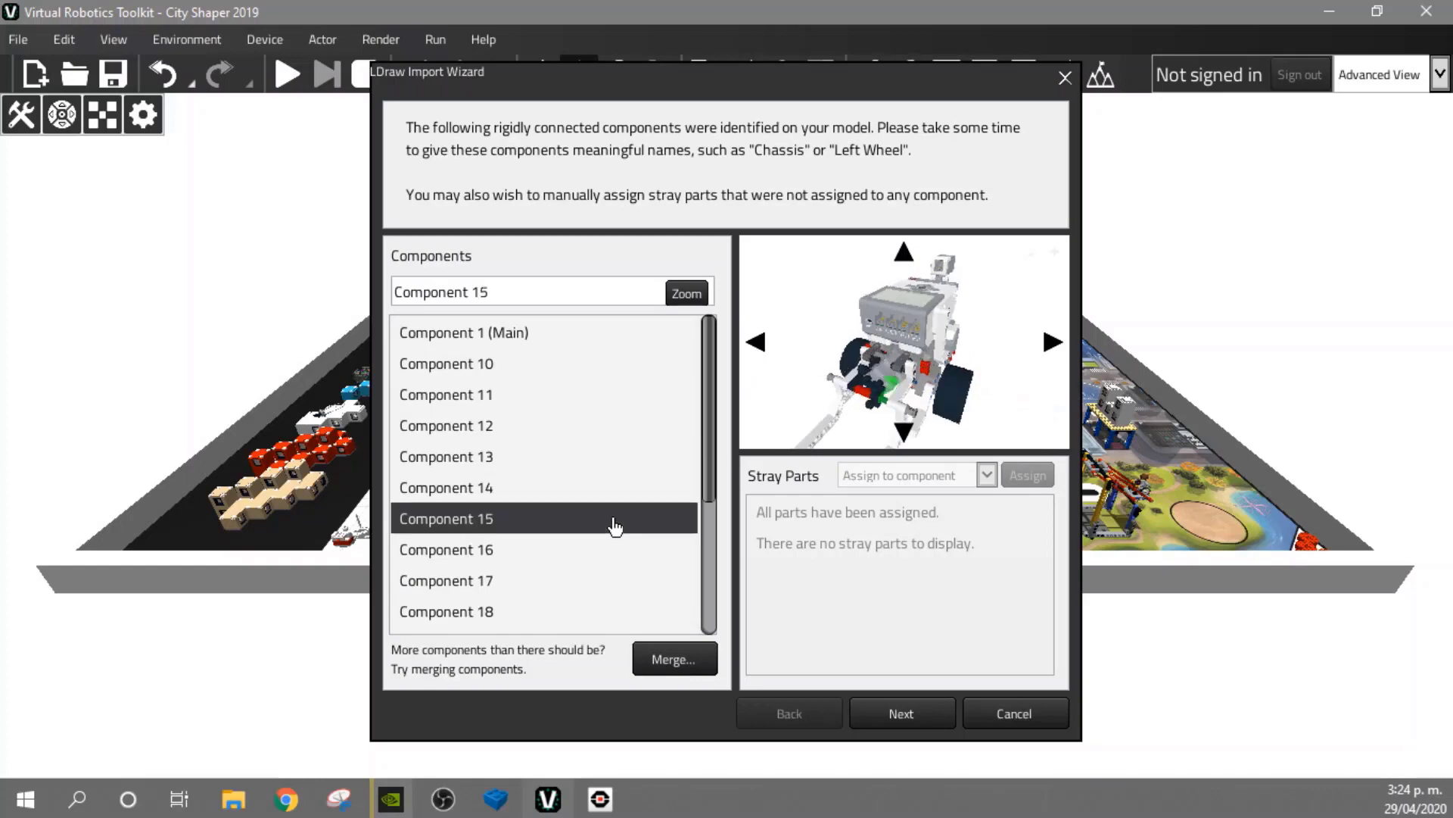
{"action": "left_click", "coordinate": [578, 551]}
{"action": "left_click", "coordinate": [569, 583]}
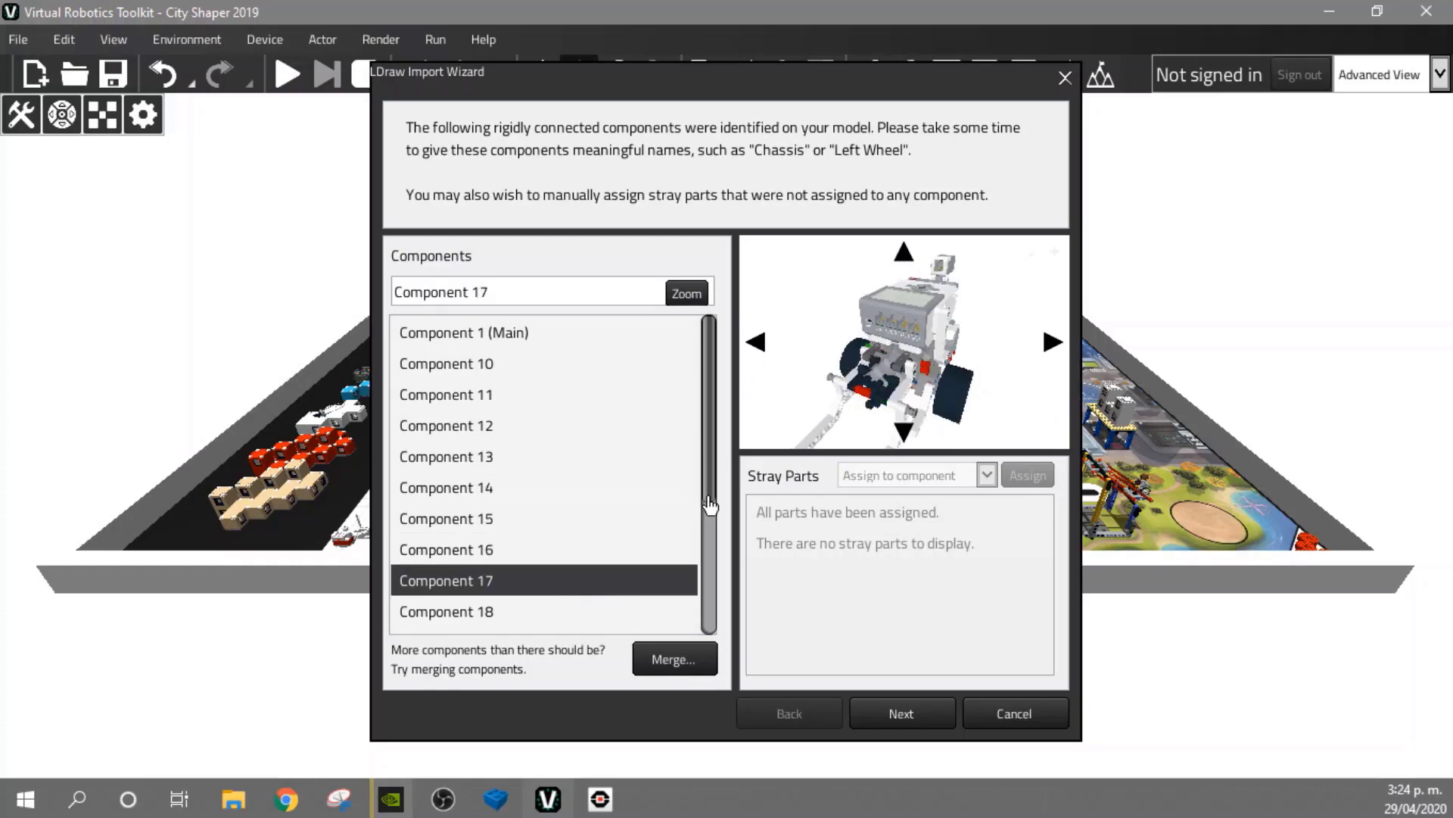
{"action": "left_click", "coordinate": [551, 463]}
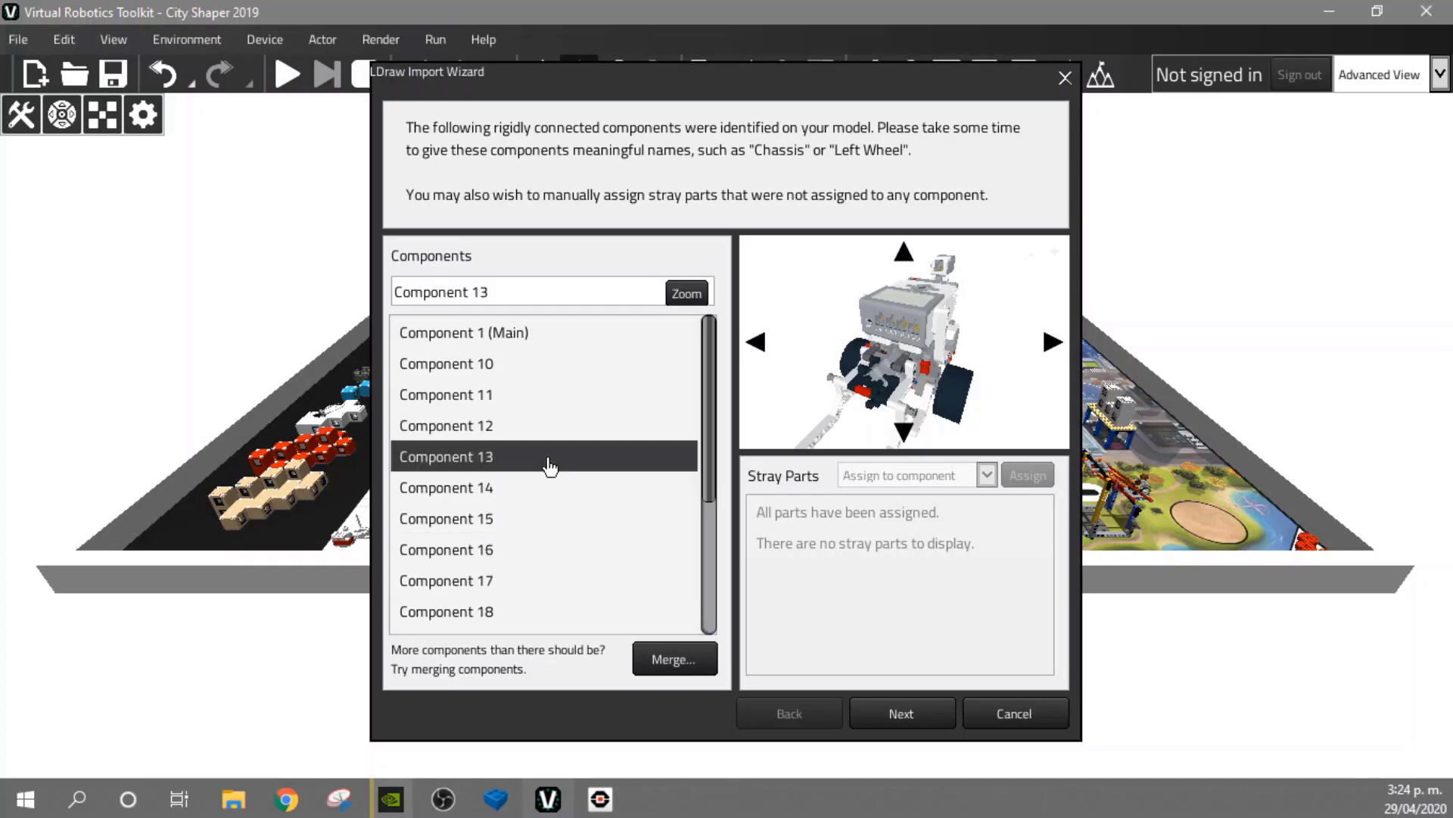
{"action": "mouse_move", "coordinate": [922, 371]}
{"action": "left_mouse_down"}
{"action": "mouse_move", "coordinate": [955, 366]}
{"action": "mouse_move", "coordinate": [921, 367]}
{"action": "left_mouse_up"}
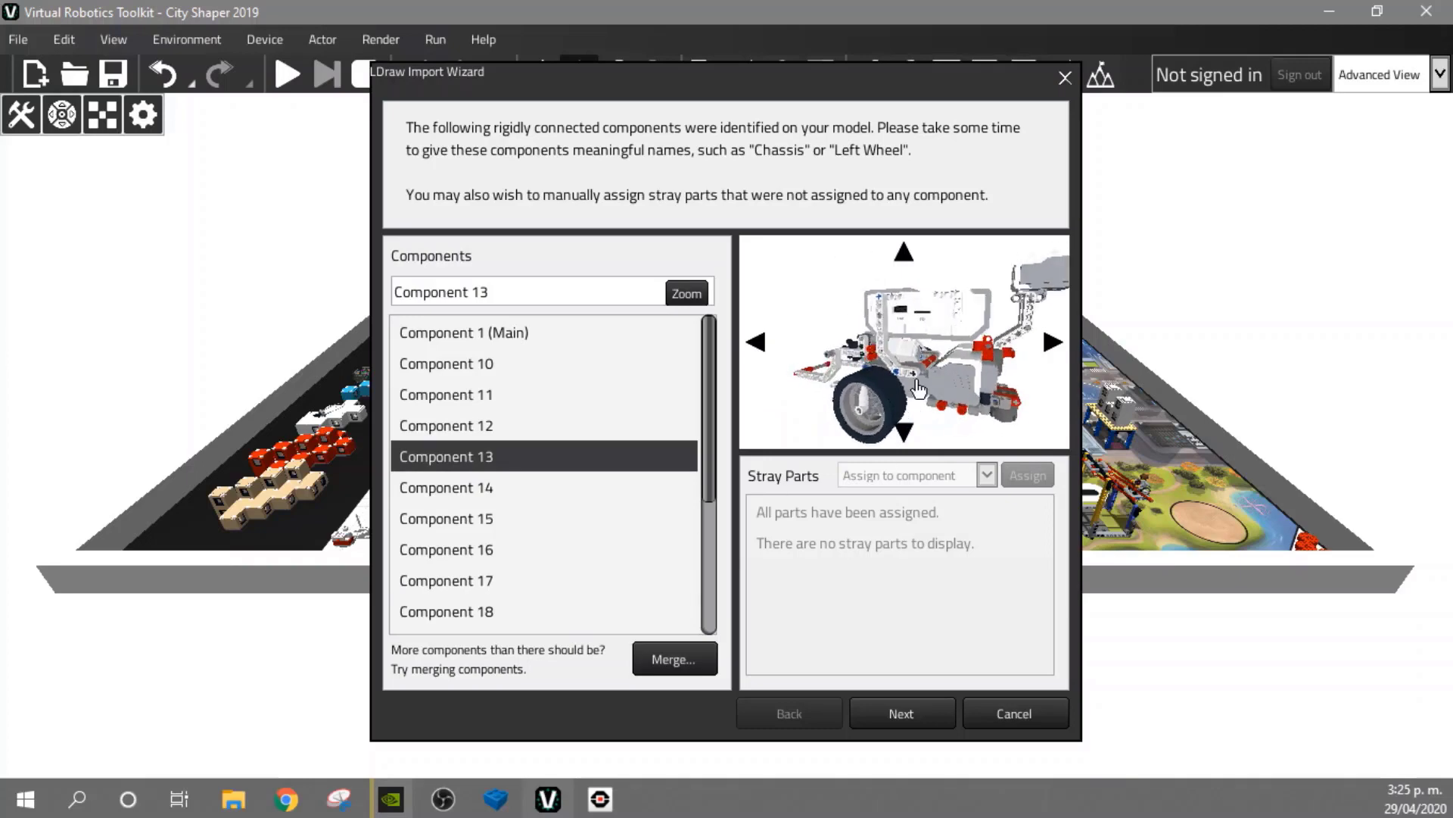
Merge Components 13, 14, 16 and 17 into Component 1 (Main)
{"action": "left_click", "coordinate": [672, 665]}
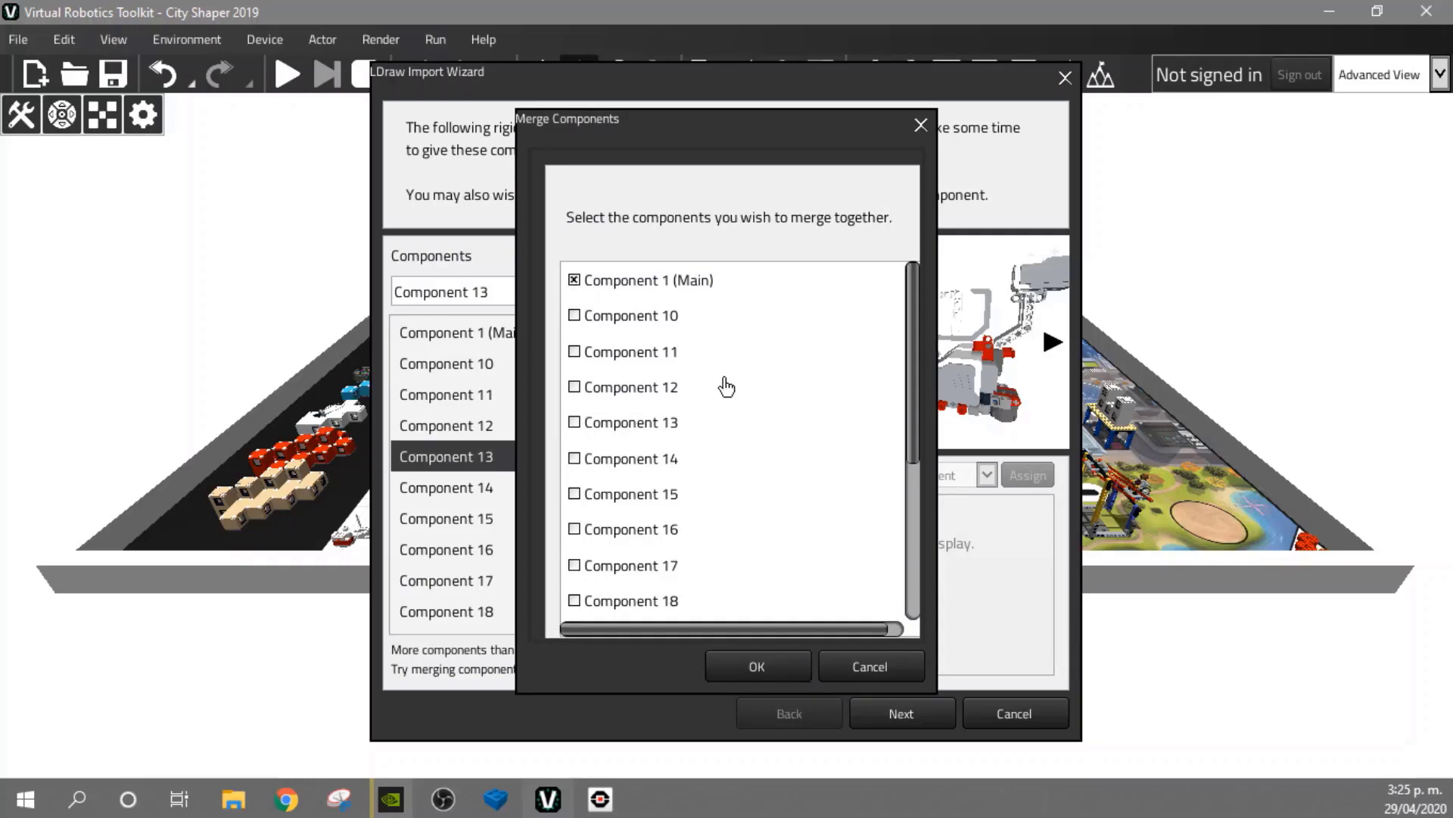
{"action": "scroll", "coordinate": [726, 394], "scroll_direction": "down", "scroll_amount": 3}
{"action": "scroll", "coordinate": [675, 386], "scroll_direction": "up", "scroll_amount": 3}
{"action": "left_click", "coordinate": [573, 424]}
{"action": "left_click", "coordinate": [771, 670]}
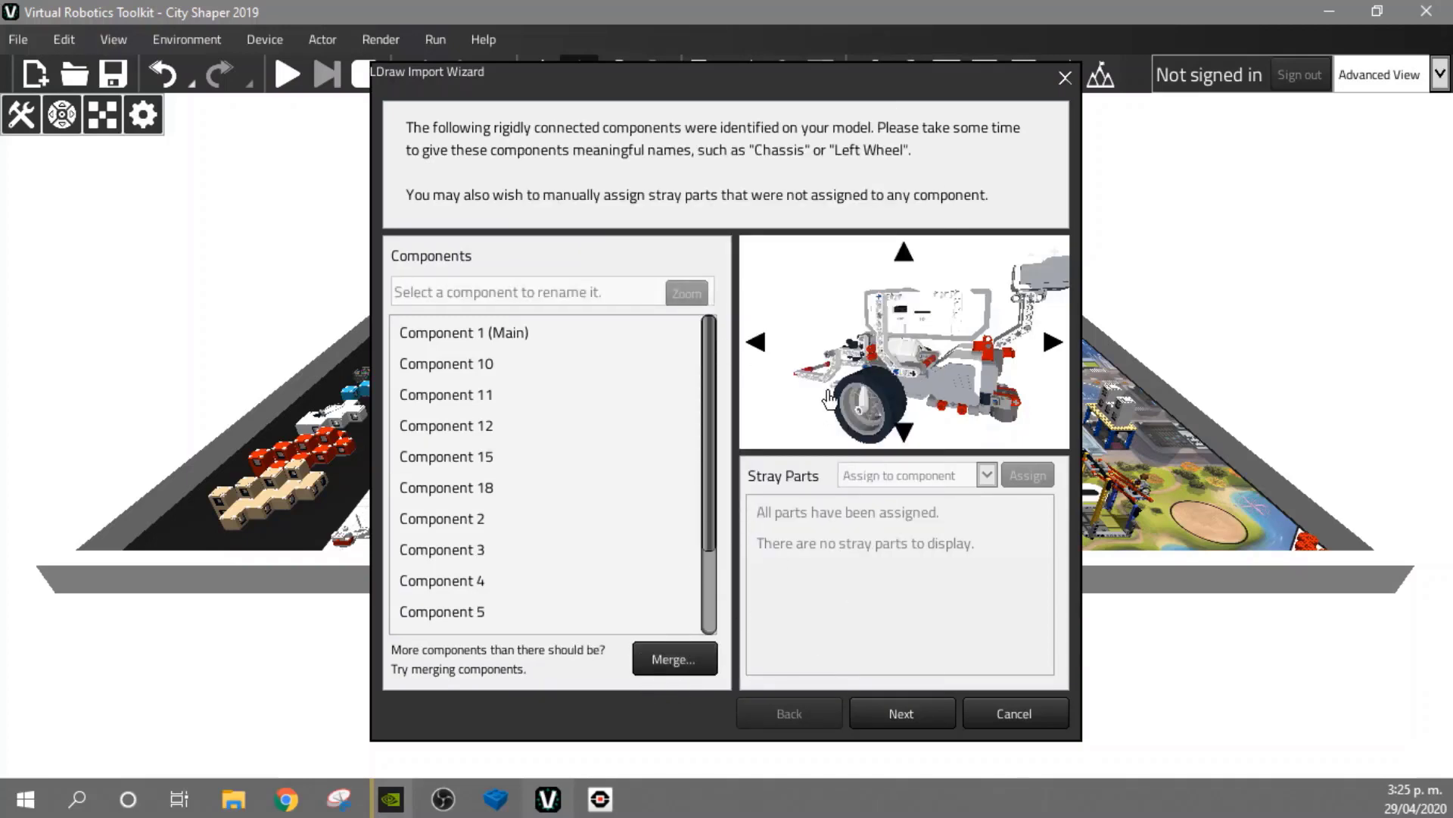
Examine which parts of the robot belong to Components 3 through 9, viewing the model from its underside
{"action": "left_click_drag", "start_coordinate": [859, 398], "coordinate": [847, 280]}
{"action": "scroll", "coordinate": [522, 614], "scroll_direction": "down", "scroll_amount": 3}
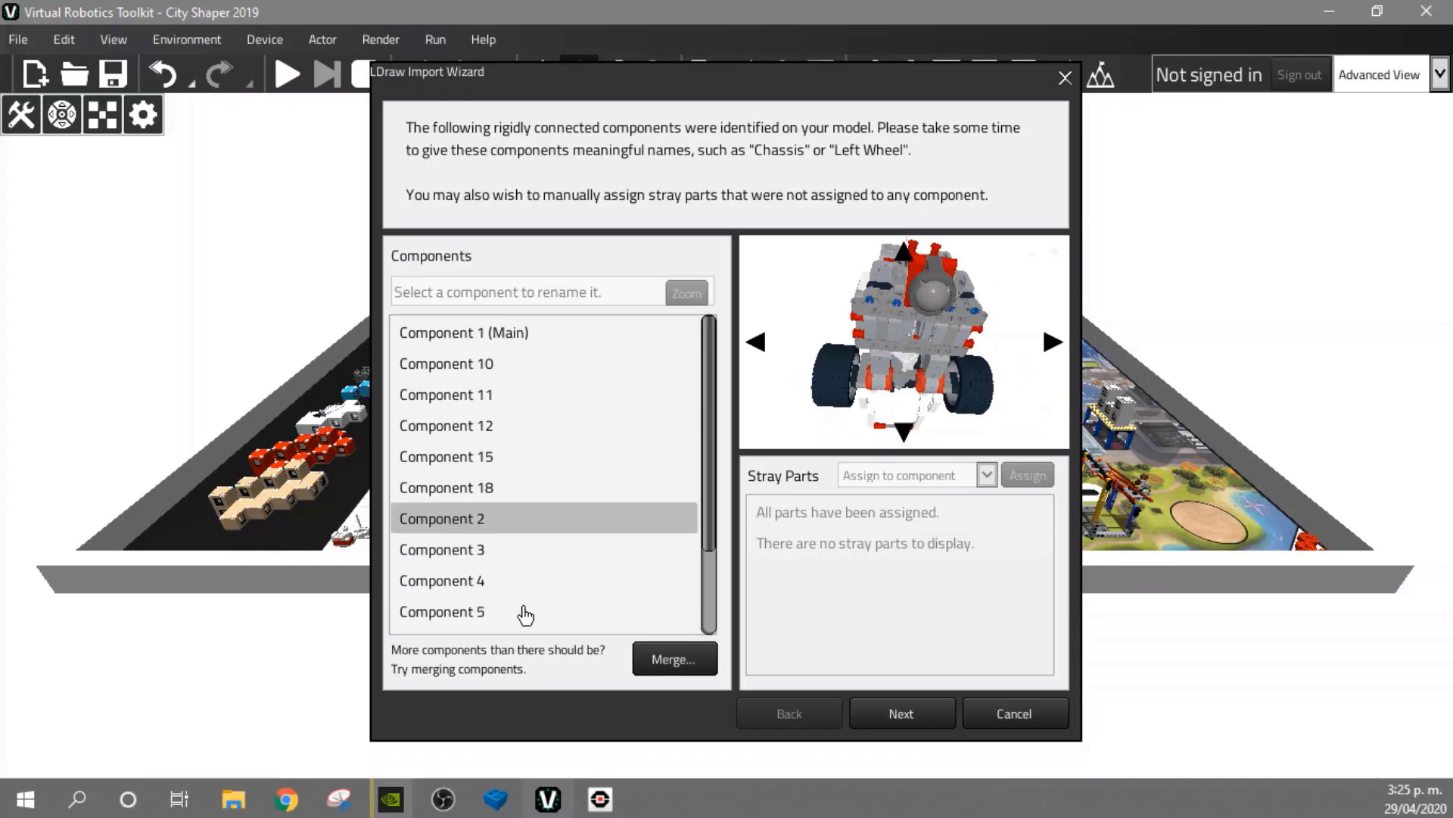
{"action": "left_click", "coordinate": [498, 619]}
{"action": "left_click", "coordinate": [541, 587]}
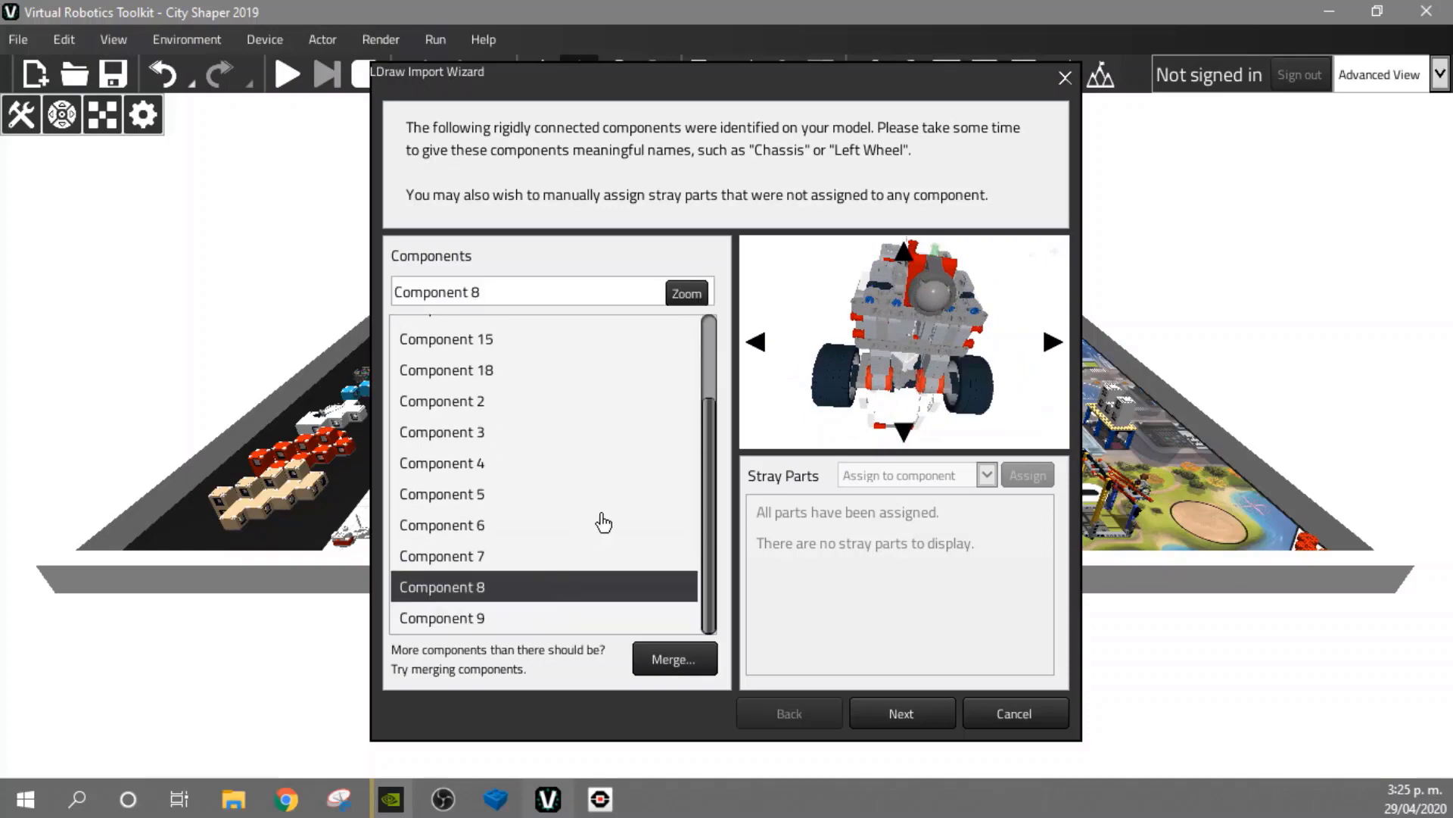
{"action": "left_click", "coordinate": [552, 556]}
{"action": "left_click", "coordinate": [553, 534]}
{"action": "left_click", "coordinate": [553, 505]}
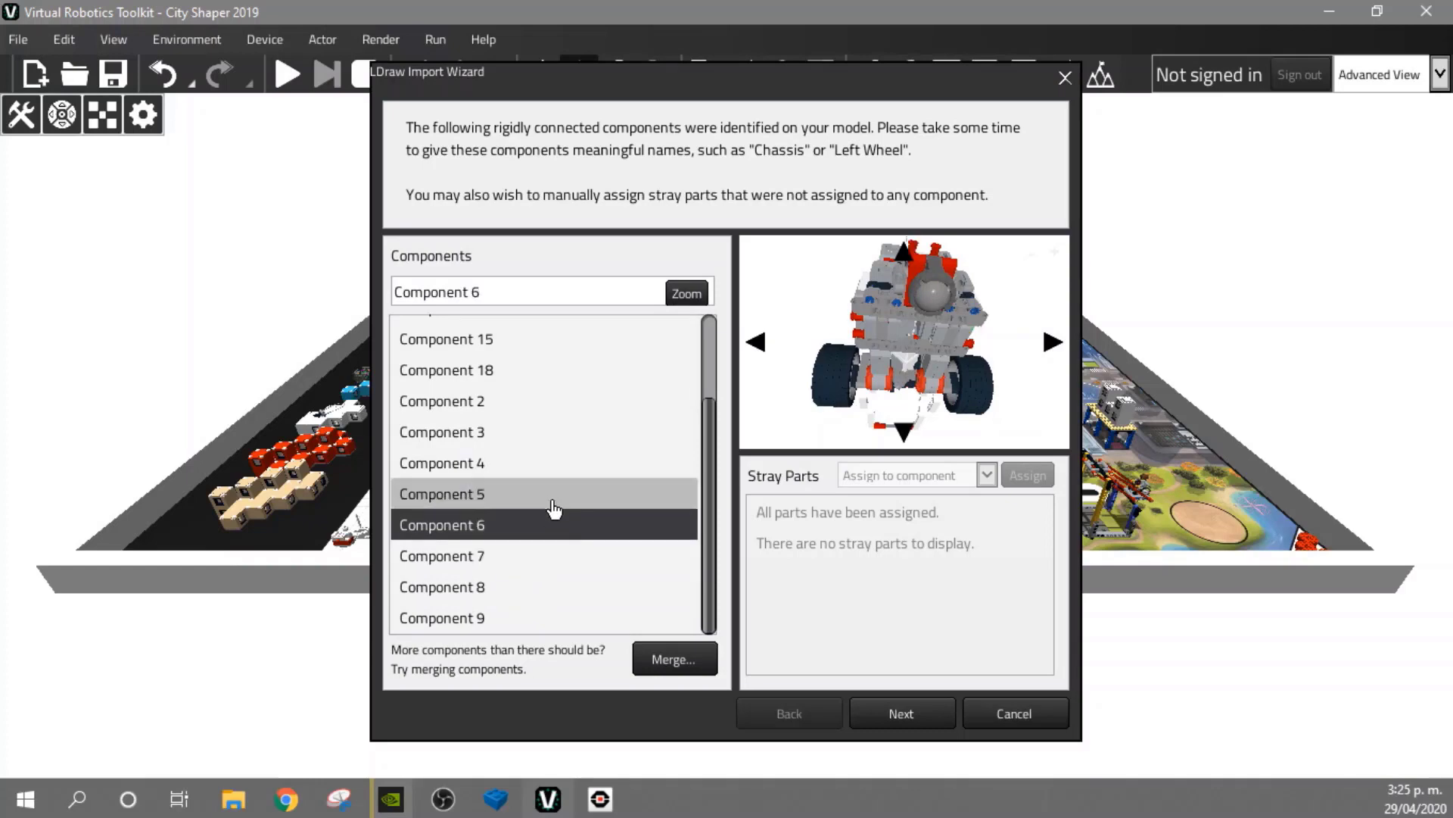
{"action": "left_click", "coordinate": [551, 470]}
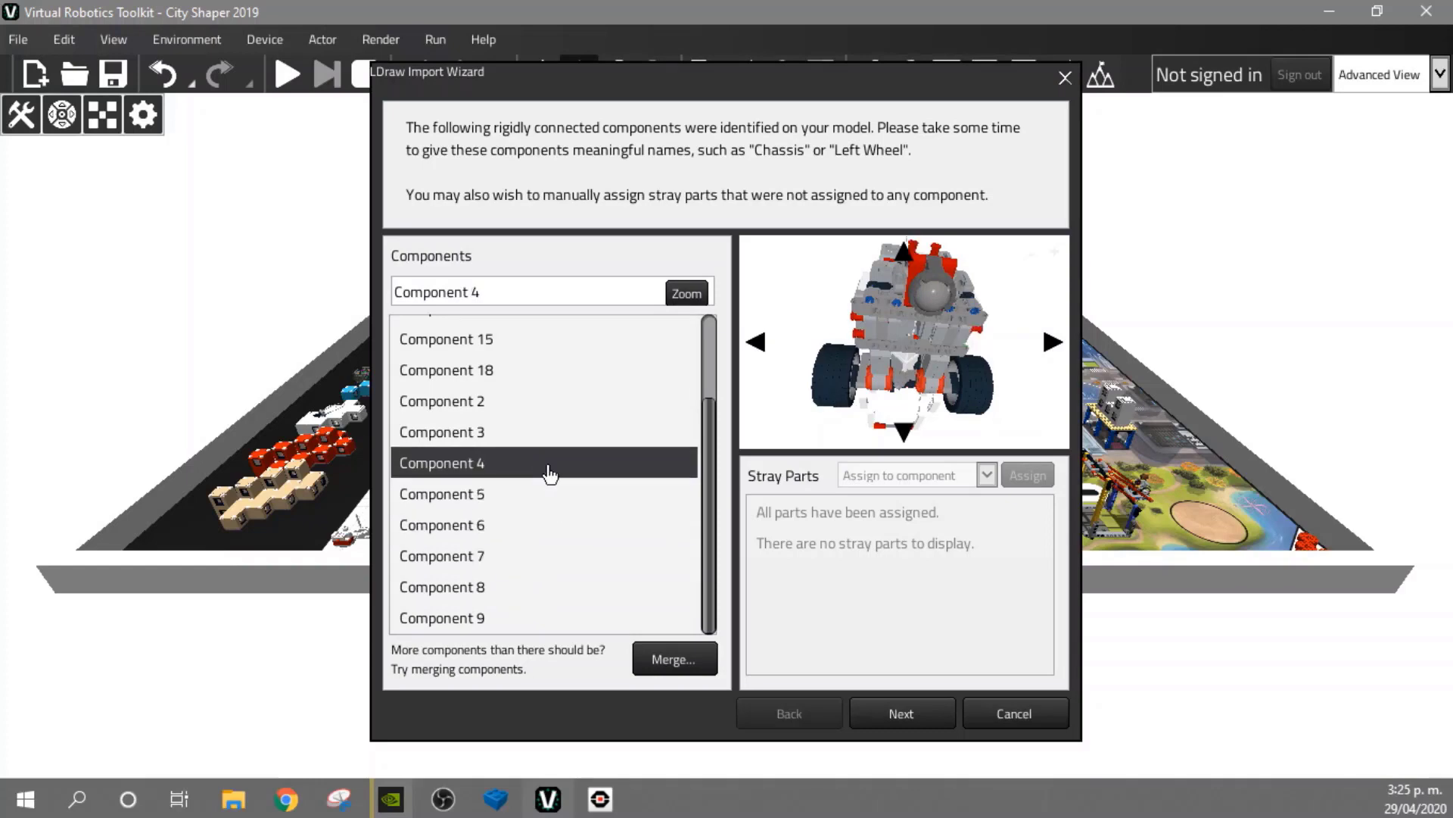
{"action": "left_click", "coordinate": [551, 432]}
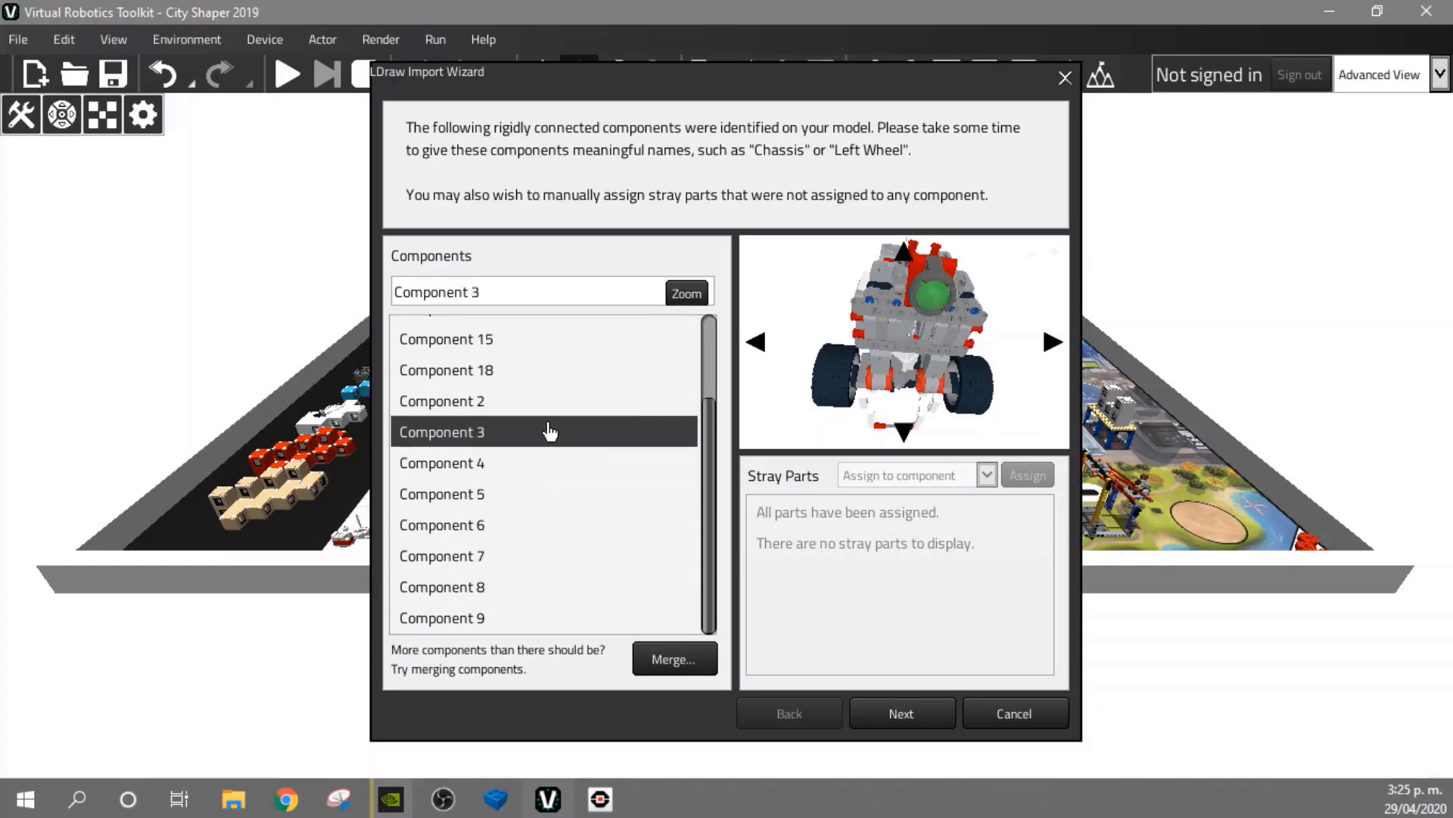
{"action": "left_click", "coordinate": [549, 404]}
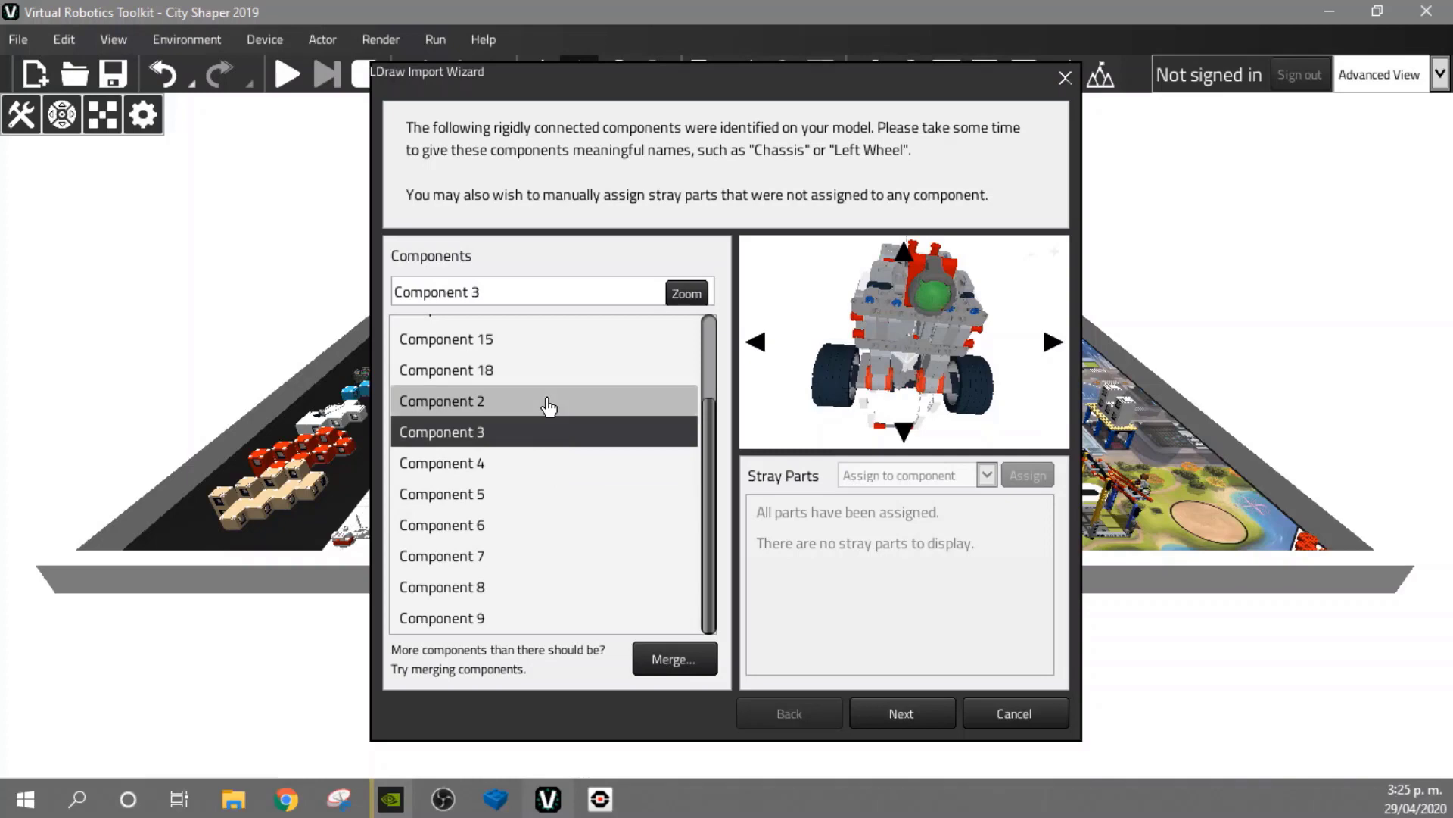
{"action": "left_click", "coordinate": [546, 470]}
{"action": "left_click", "coordinate": [549, 503]}
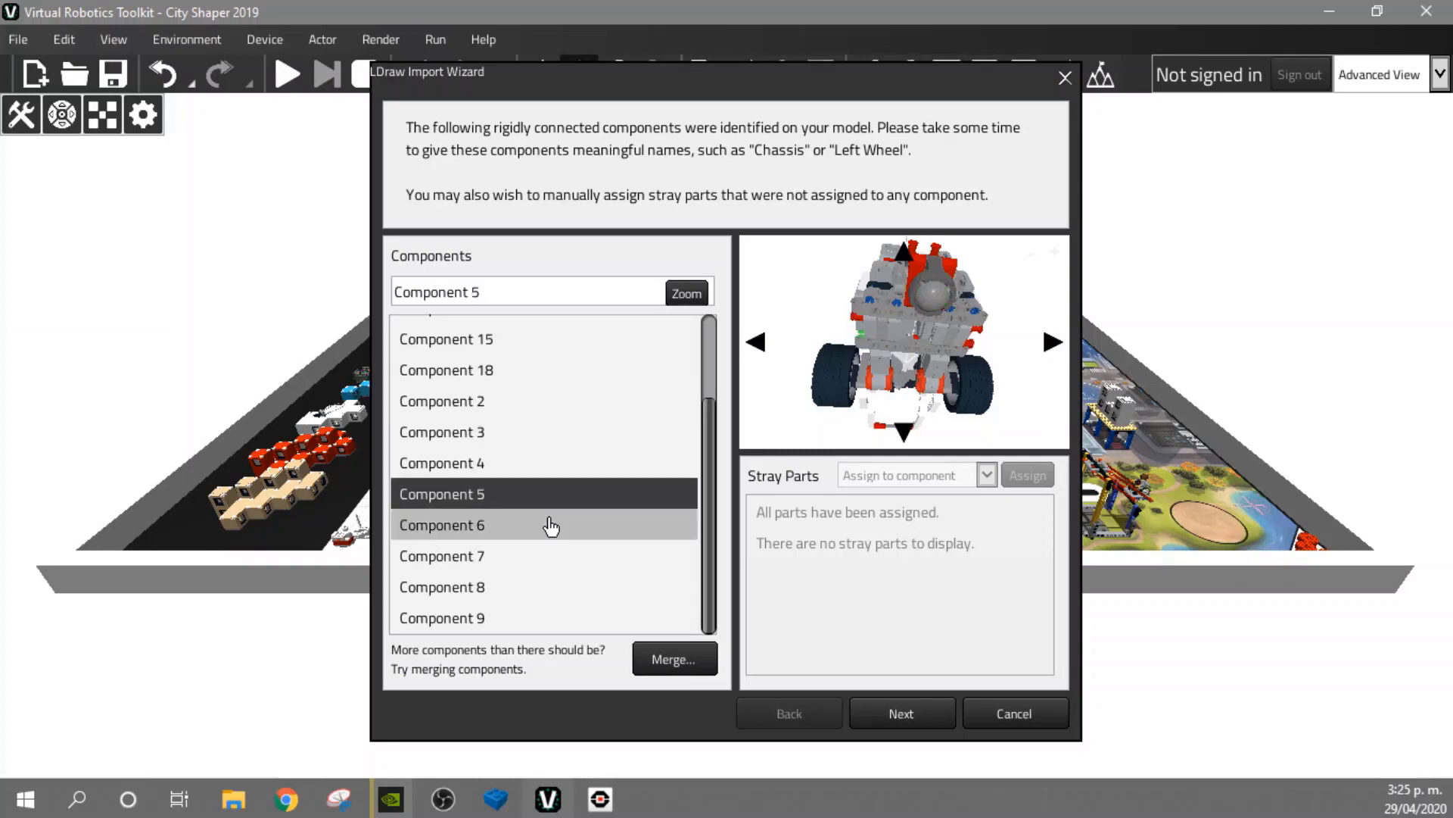
{"action": "left_click", "coordinate": [551, 526]}
{"action": "left_click", "coordinate": [537, 569]}
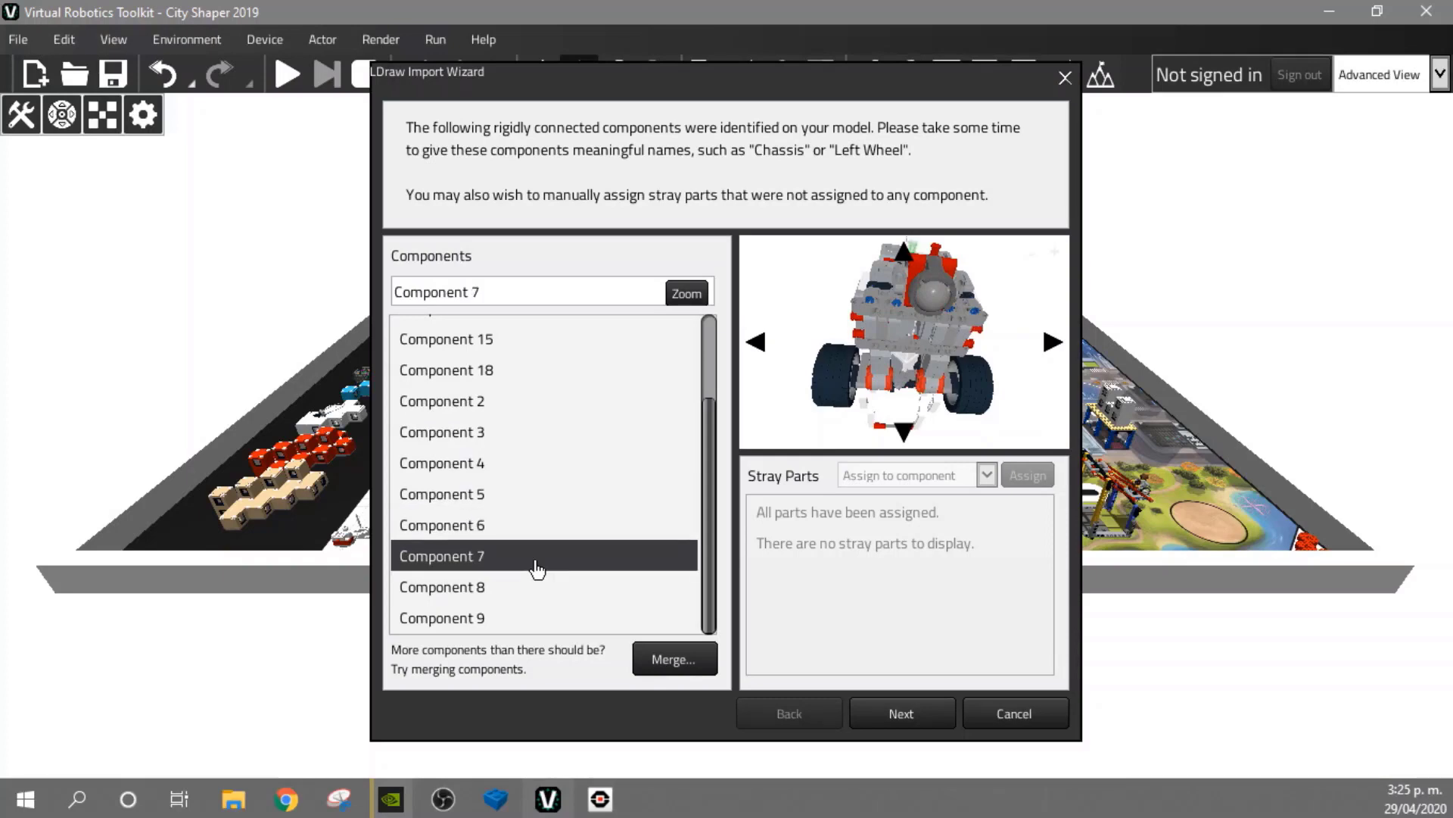
{"action": "left_click", "coordinate": [545, 588]}
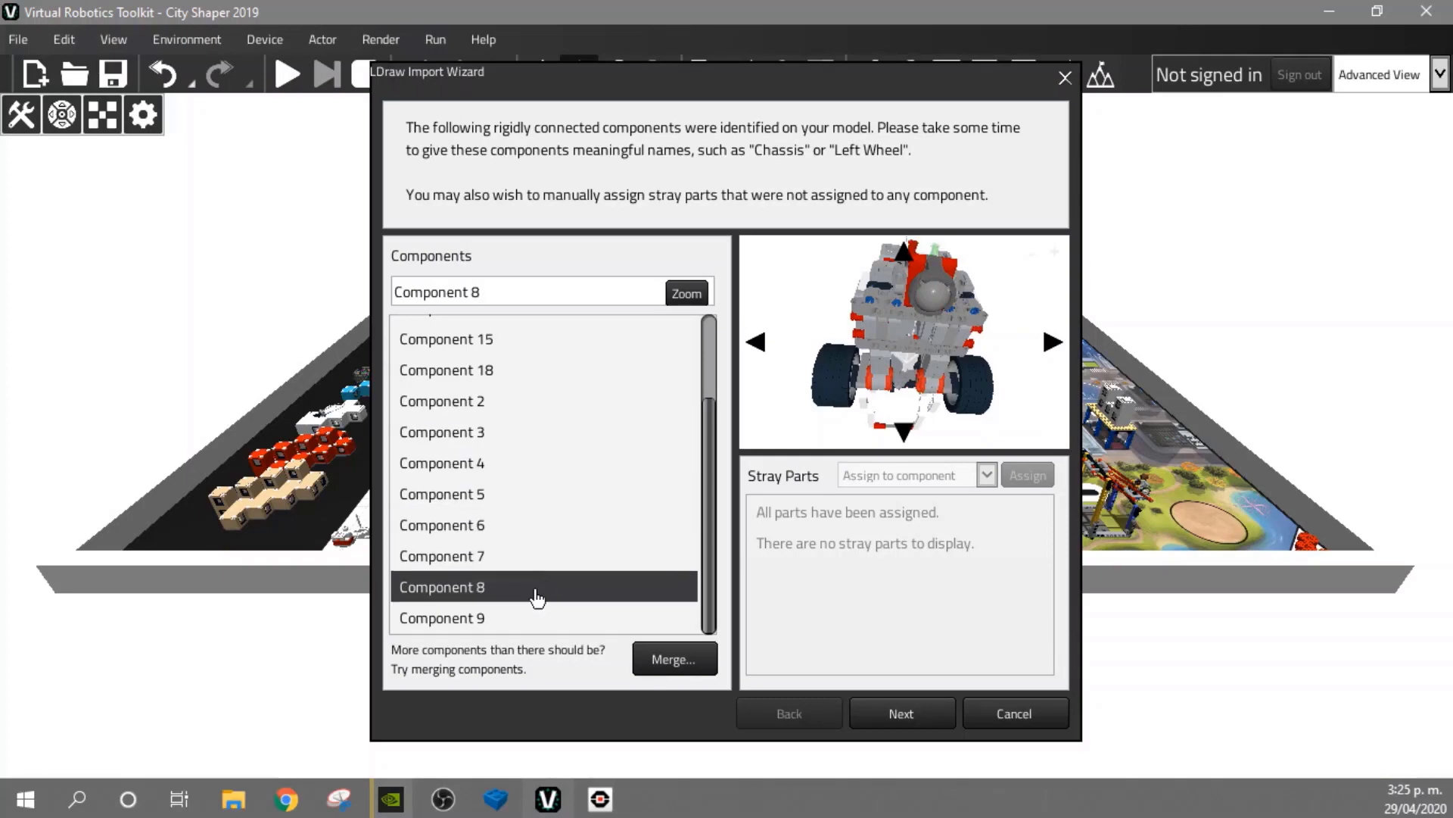
{"action": "left_click", "coordinate": [515, 621]}
{"action": "left_click", "coordinate": [538, 588]}
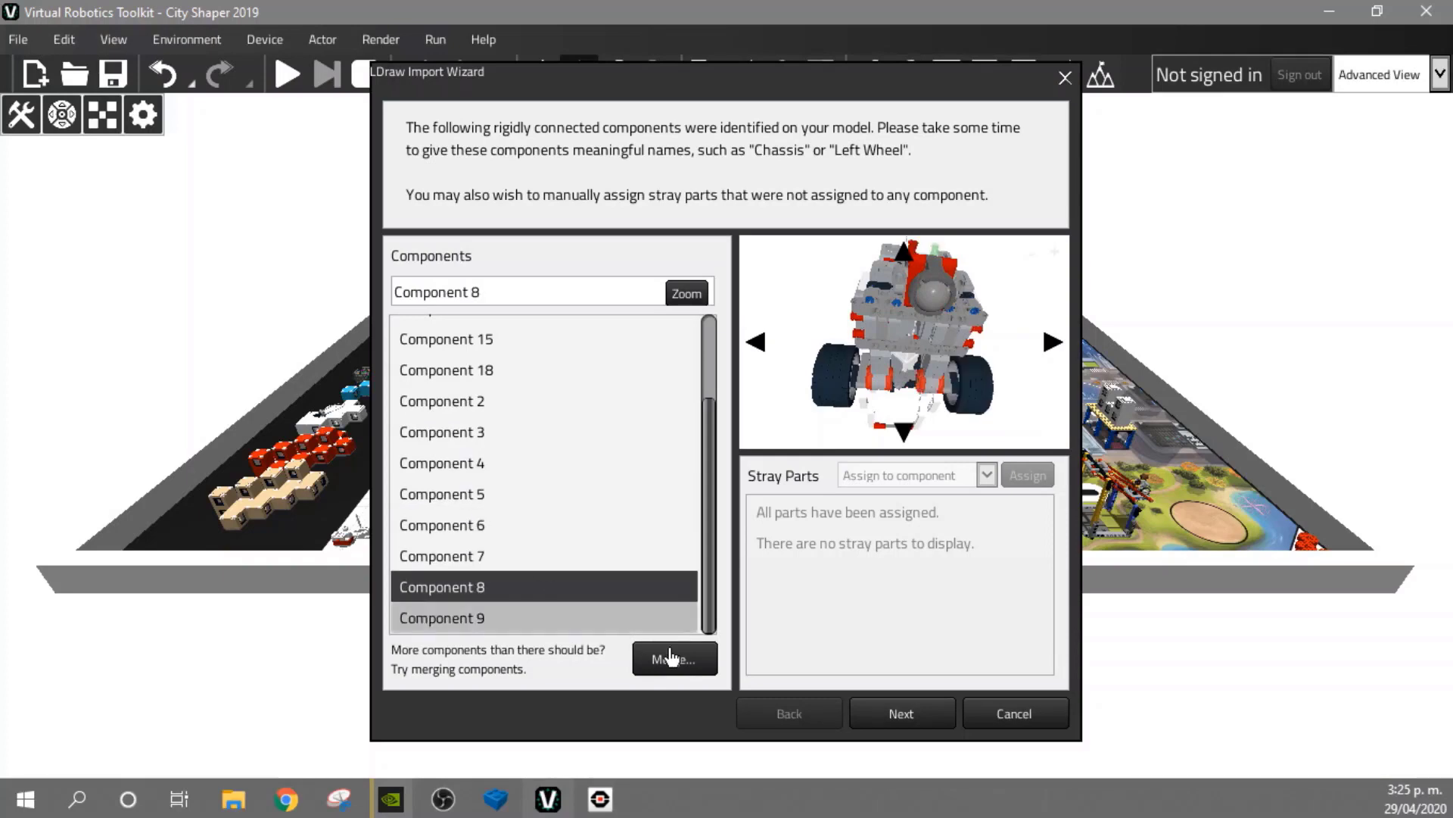
Merge Components 2, 4, 5, 6, 7 and 8 into Component 1 (Main)
{"action": "left_click", "coordinate": [680, 659]}
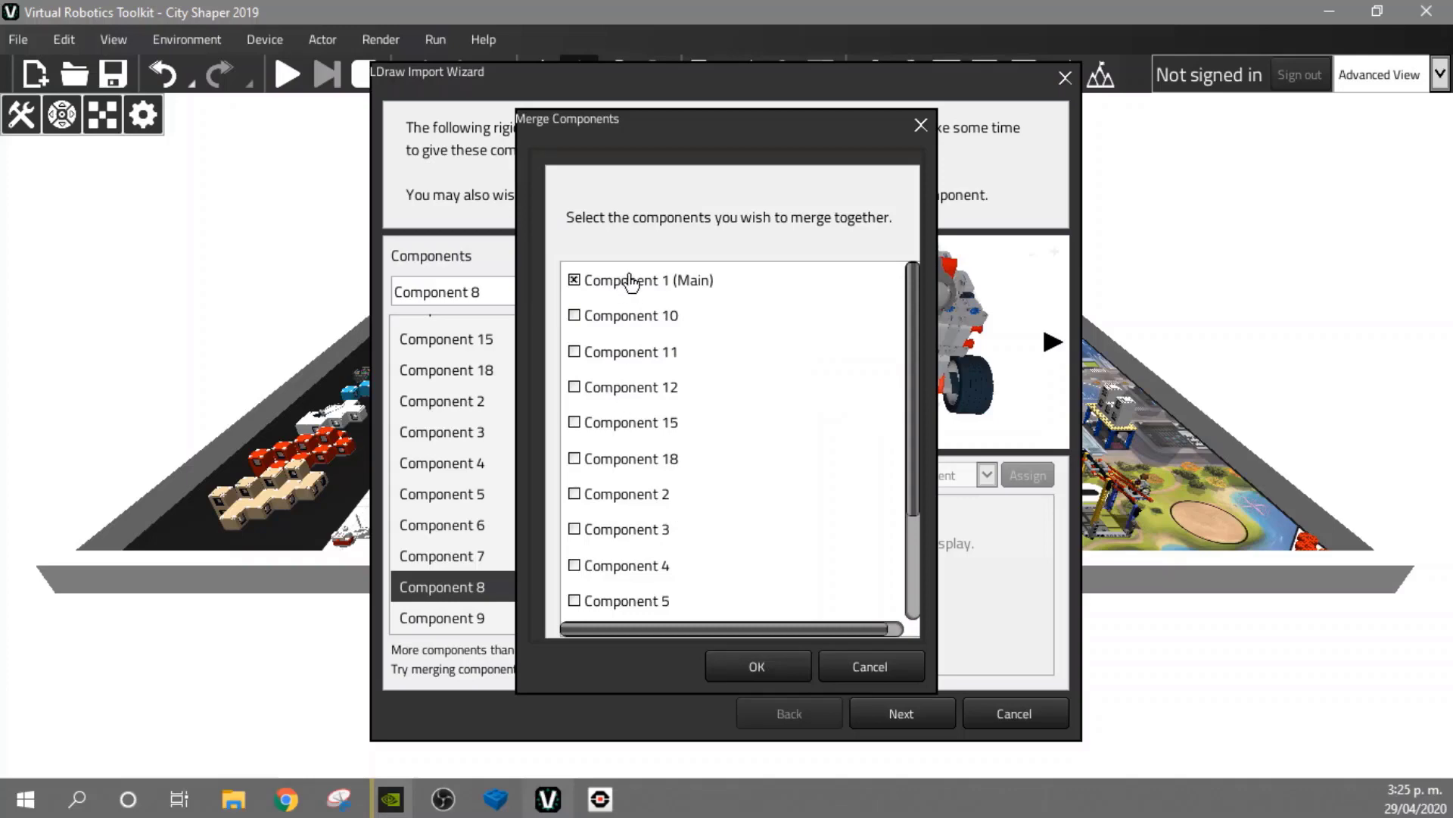
{"action": "scroll", "coordinate": [691, 420], "scroll_direction": "down", "scroll_amount": 2}
{"action": "left_click", "coordinate": [605, 367]}
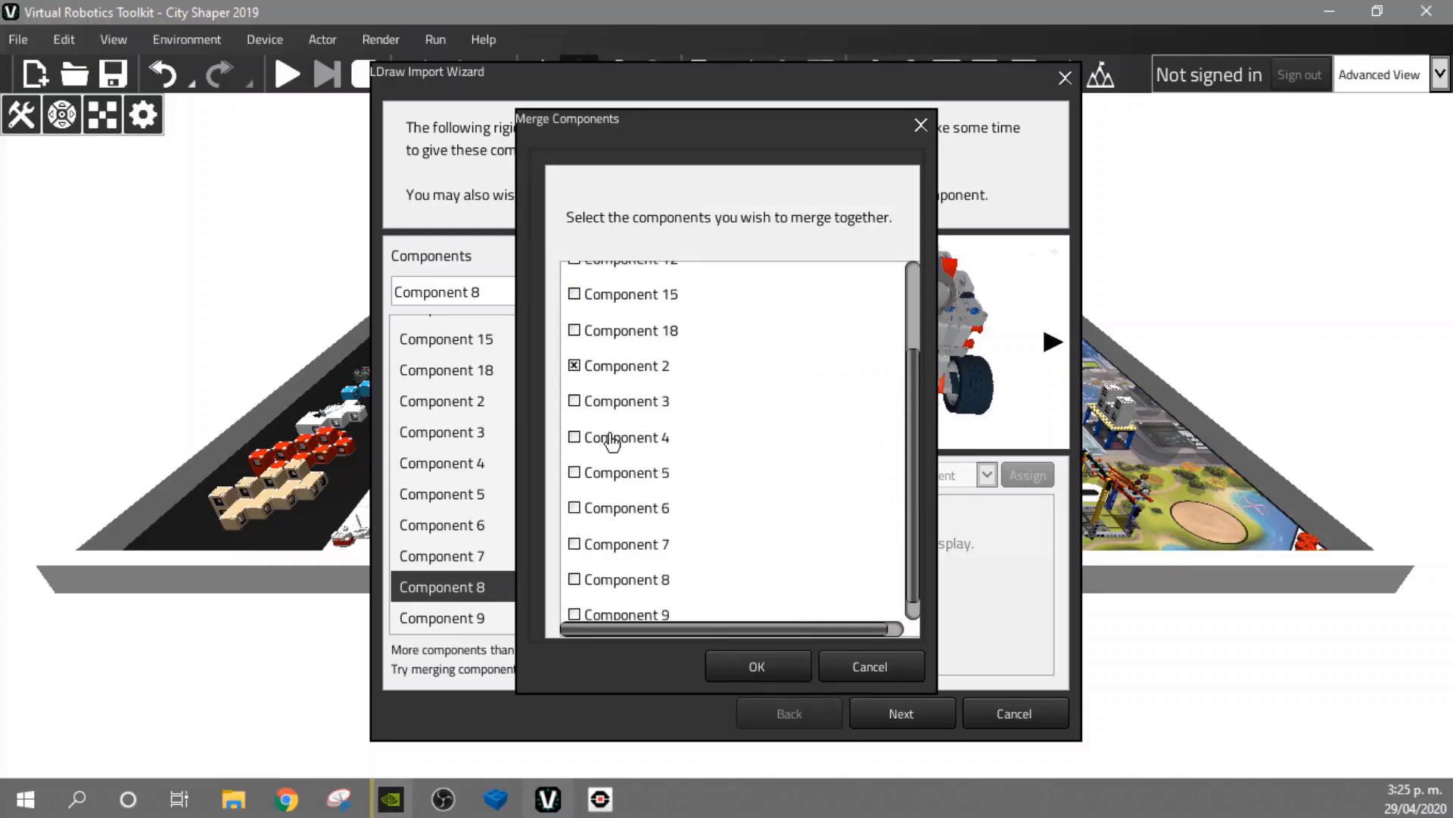
{"action": "left_click", "coordinate": [612, 439]}
{"action": "left_click", "coordinate": [622, 474]}
{"action": "left_click", "coordinate": [634, 509]}
{"action": "left_click", "coordinate": [636, 545]}
{"action": "left_click", "coordinate": [639, 581]}
{"action": "scroll", "coordinate": [666, 510], "scroll_direction": "down", "scroll_amount": 1}
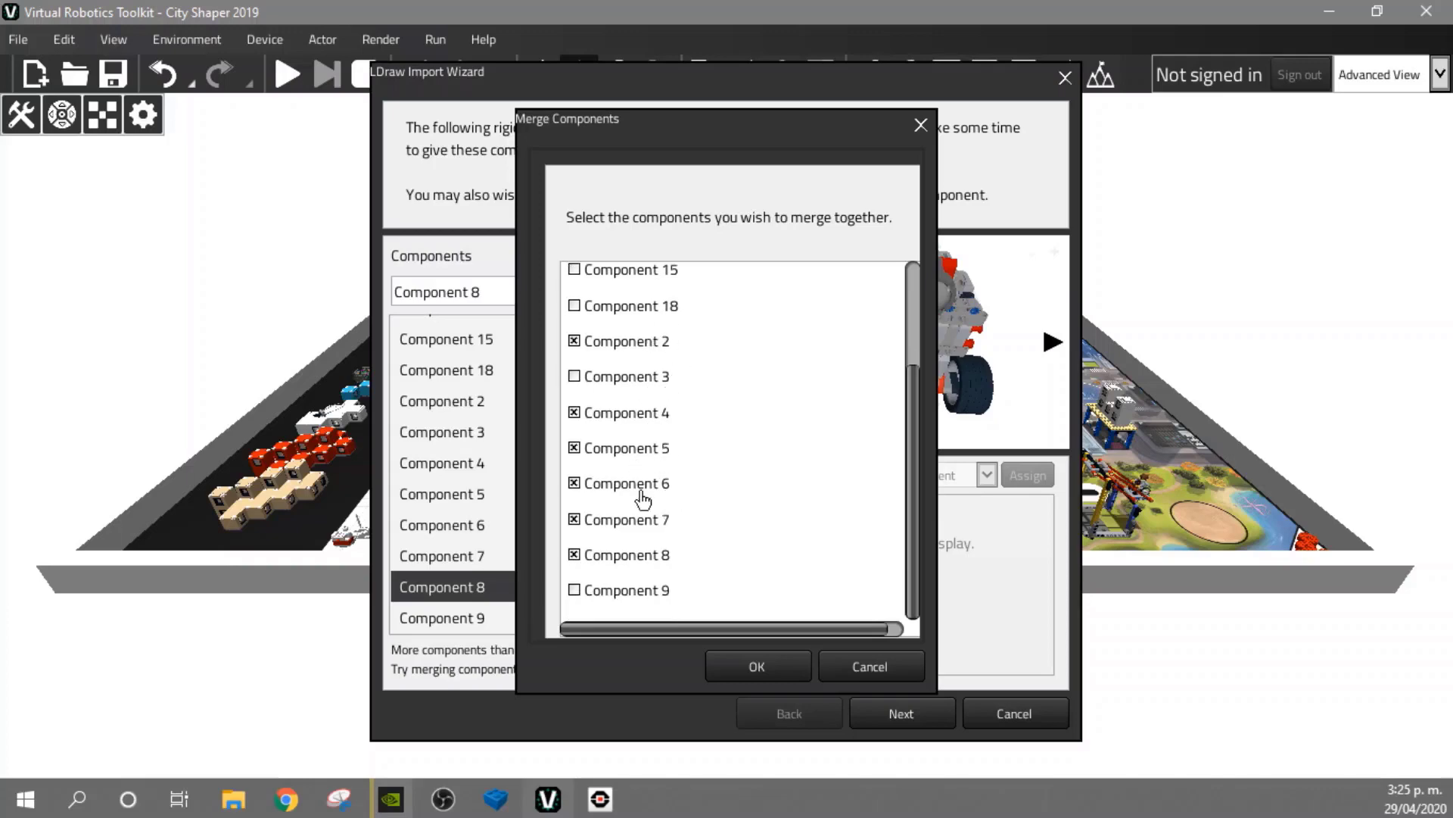
{"action": "left_click", "coordinate": [755, 659]}
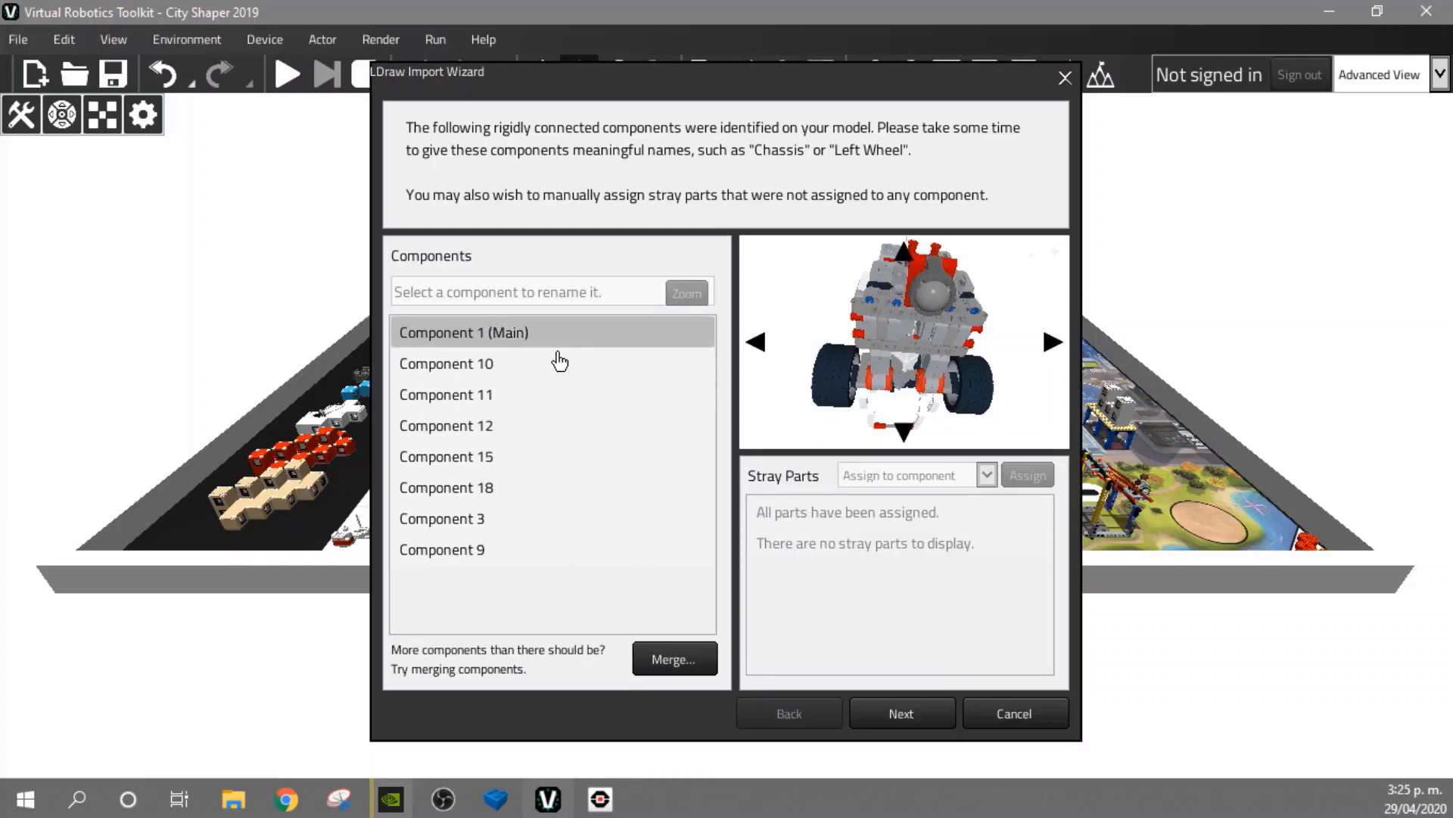
Rename Component 1 (Main) as Chasis
{"action": "left_click_drag", "start_coordinate": [905, 348], "coordinate": [971, 396]}
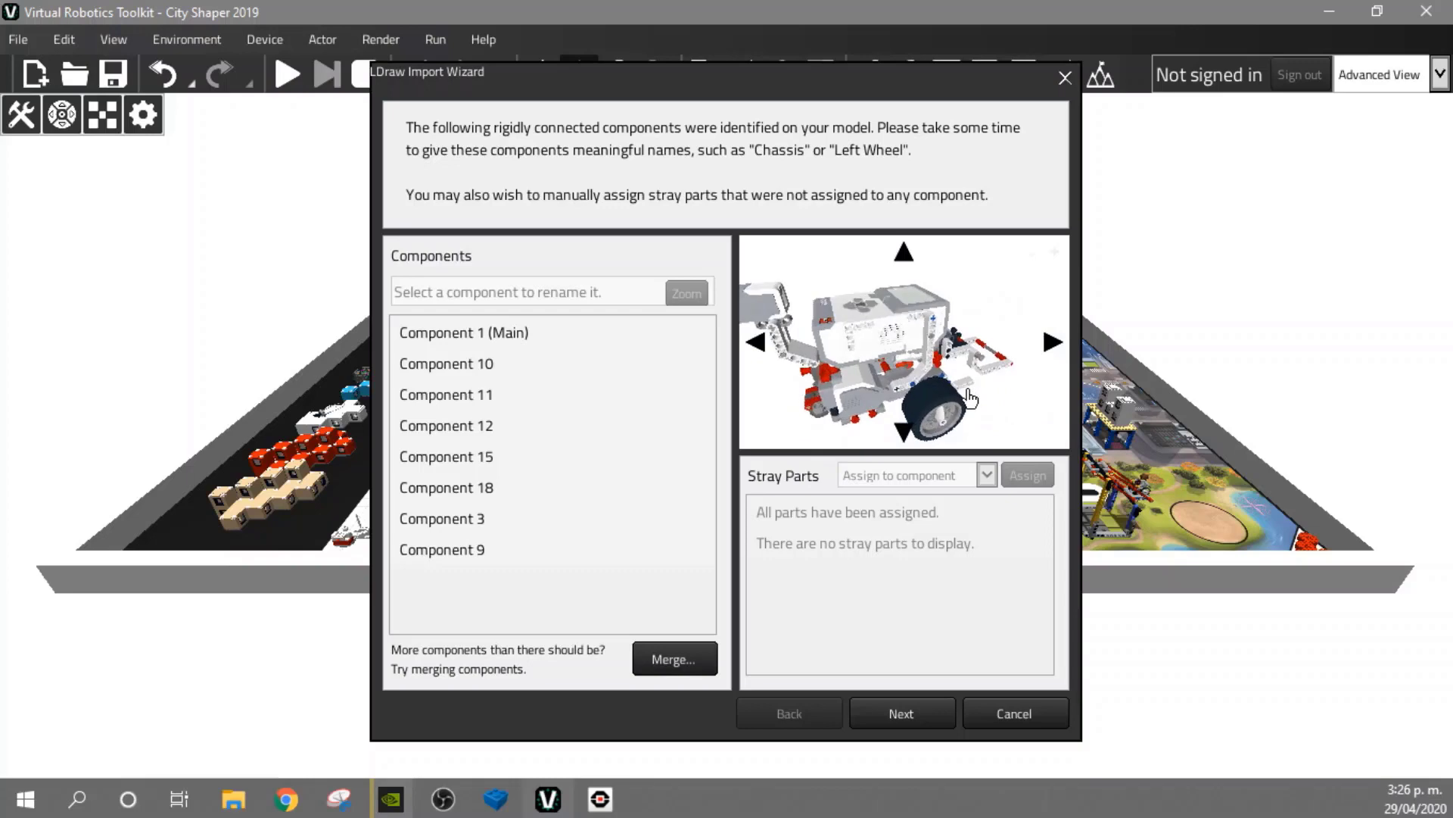
{"action": "left_click", "coordinate": [546, 340]}
{"action": "left_click", "coordinate": [577, 291]}
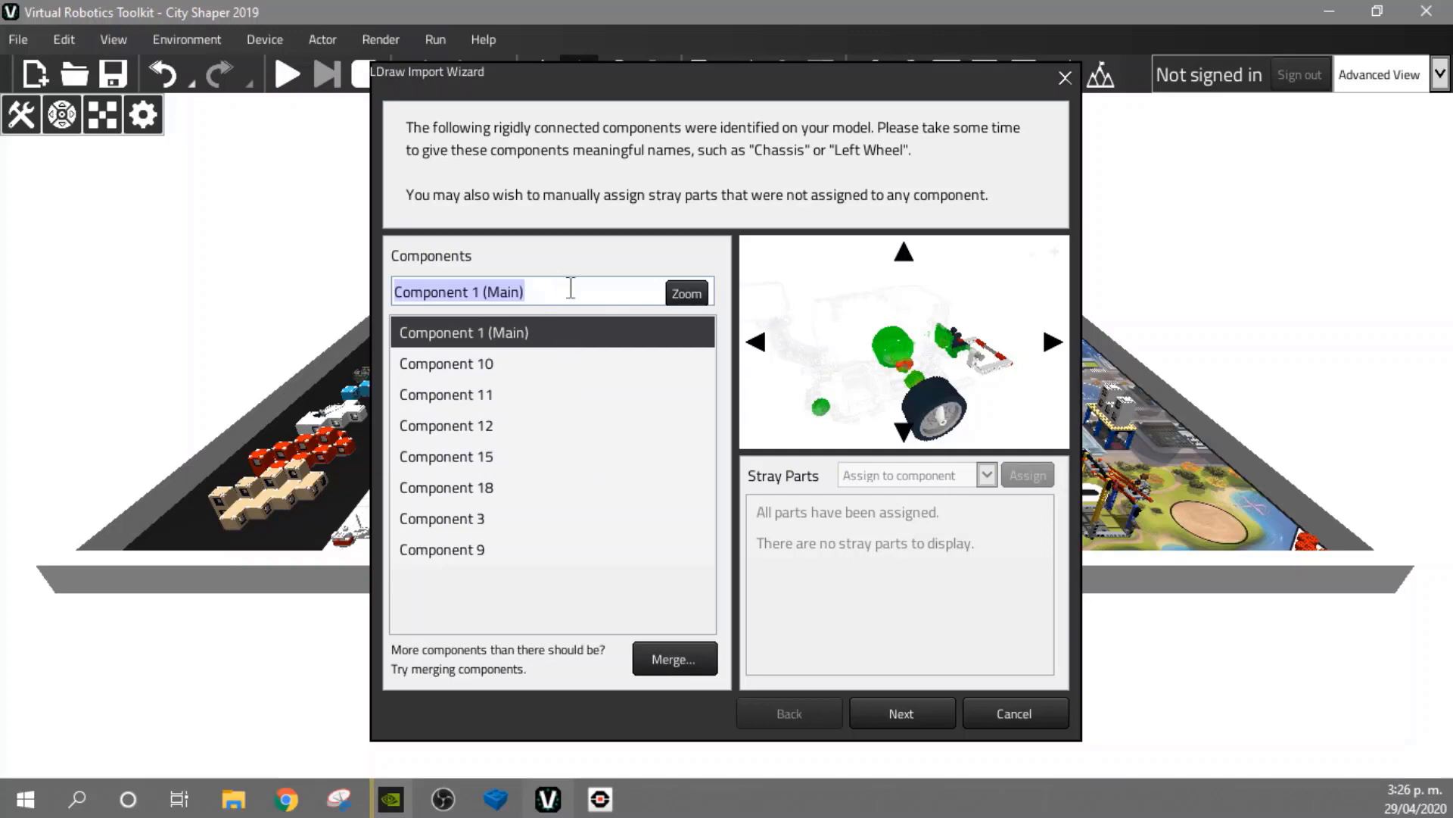
{"action": "type", "text": "Chasis"}
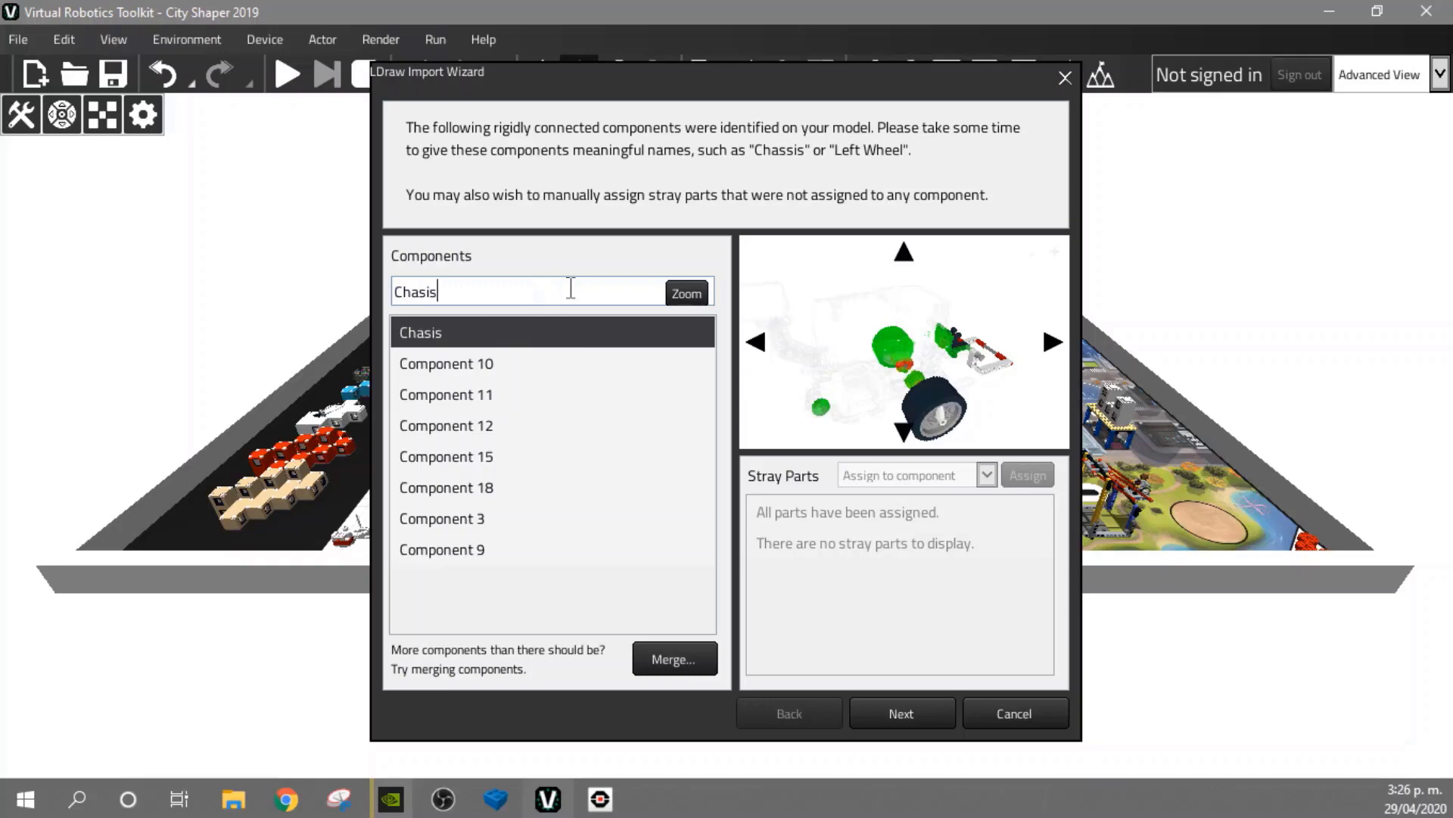
{"action": "left_click", "coordinate": [492, 365]}
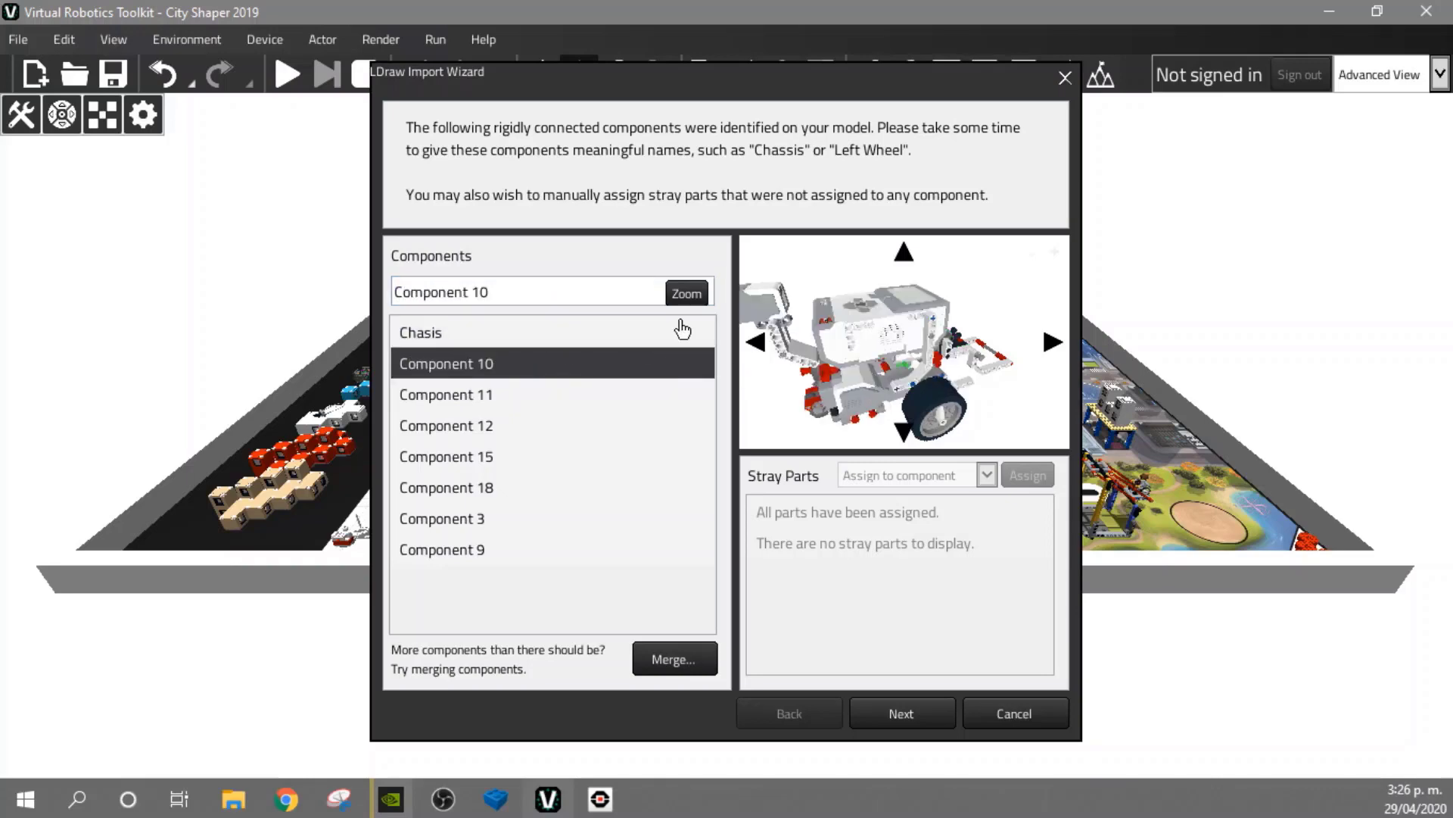
Rename Component 10 as Rueda Izquierda
{"action": "left_click", "coordinate": [538, 290]}
{"action": "type", "text": "Rue"}
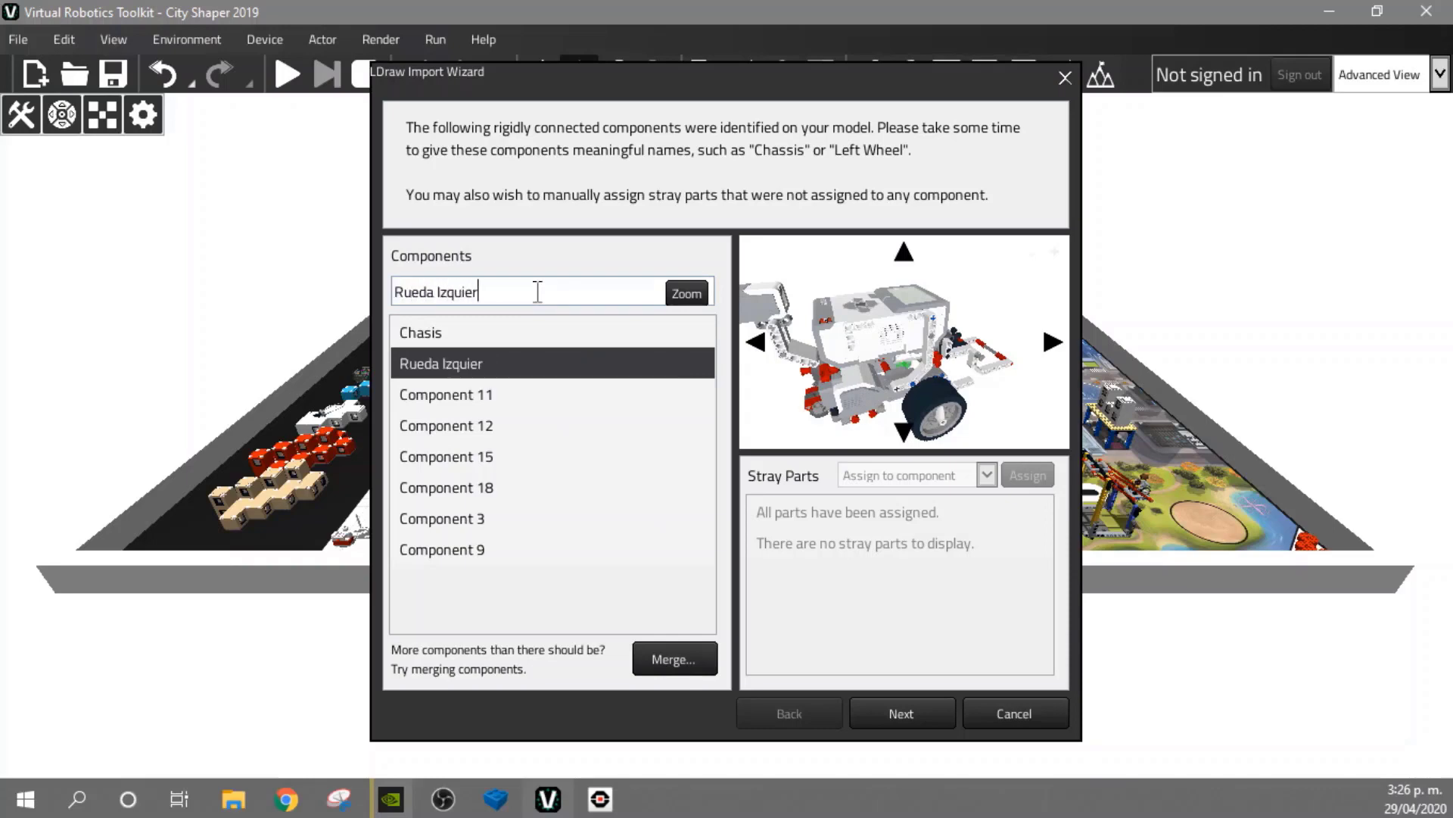
{"action": "type", "text": "da"}
Rename Component 11 as Herramienta
{"action": "left_click", "coordinate": [496, 393]}
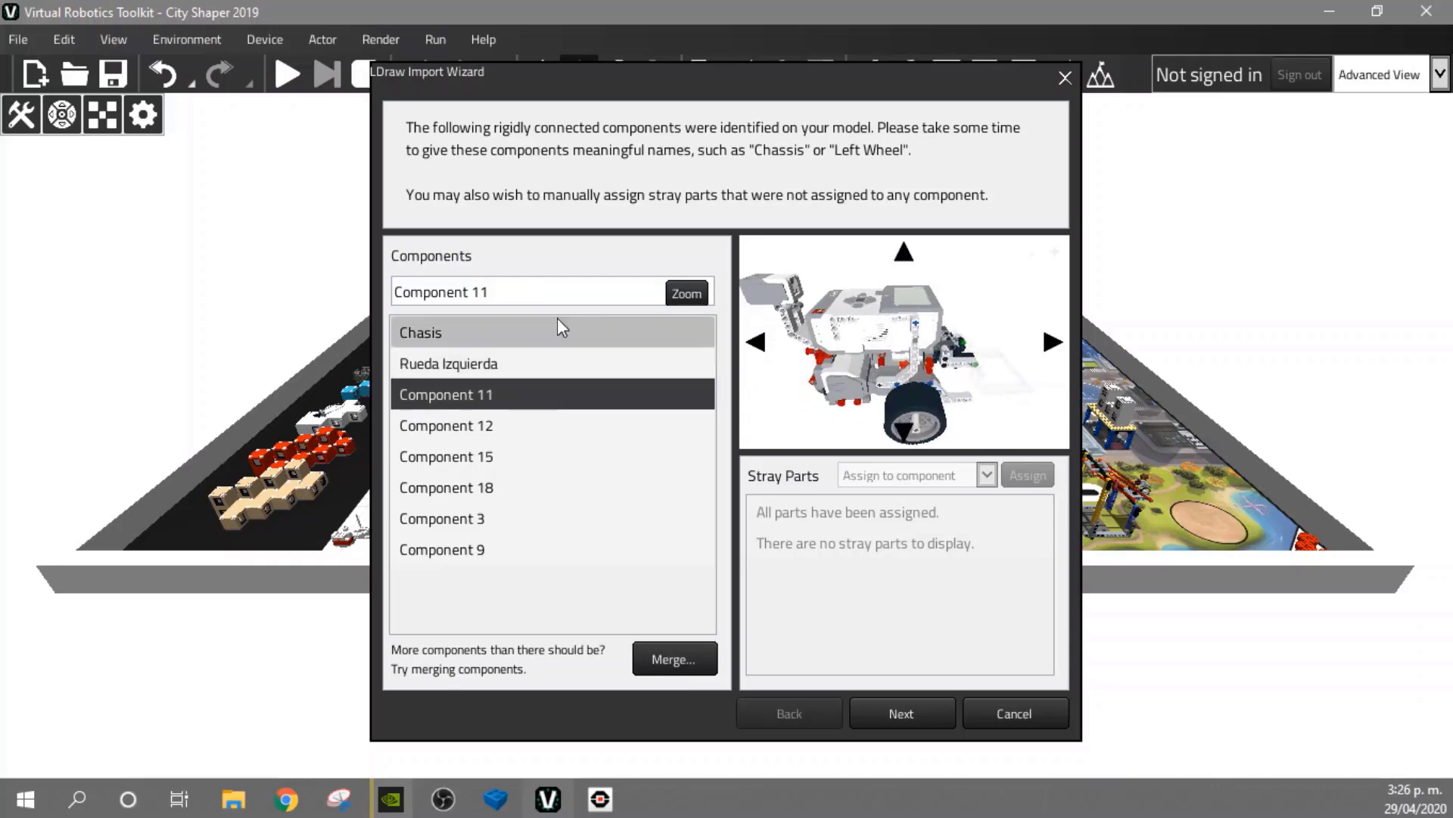
{"action": "double_click", "coordinate": [522, 288]}
{"action": "left_click", "coordinate": [1016, 334]}
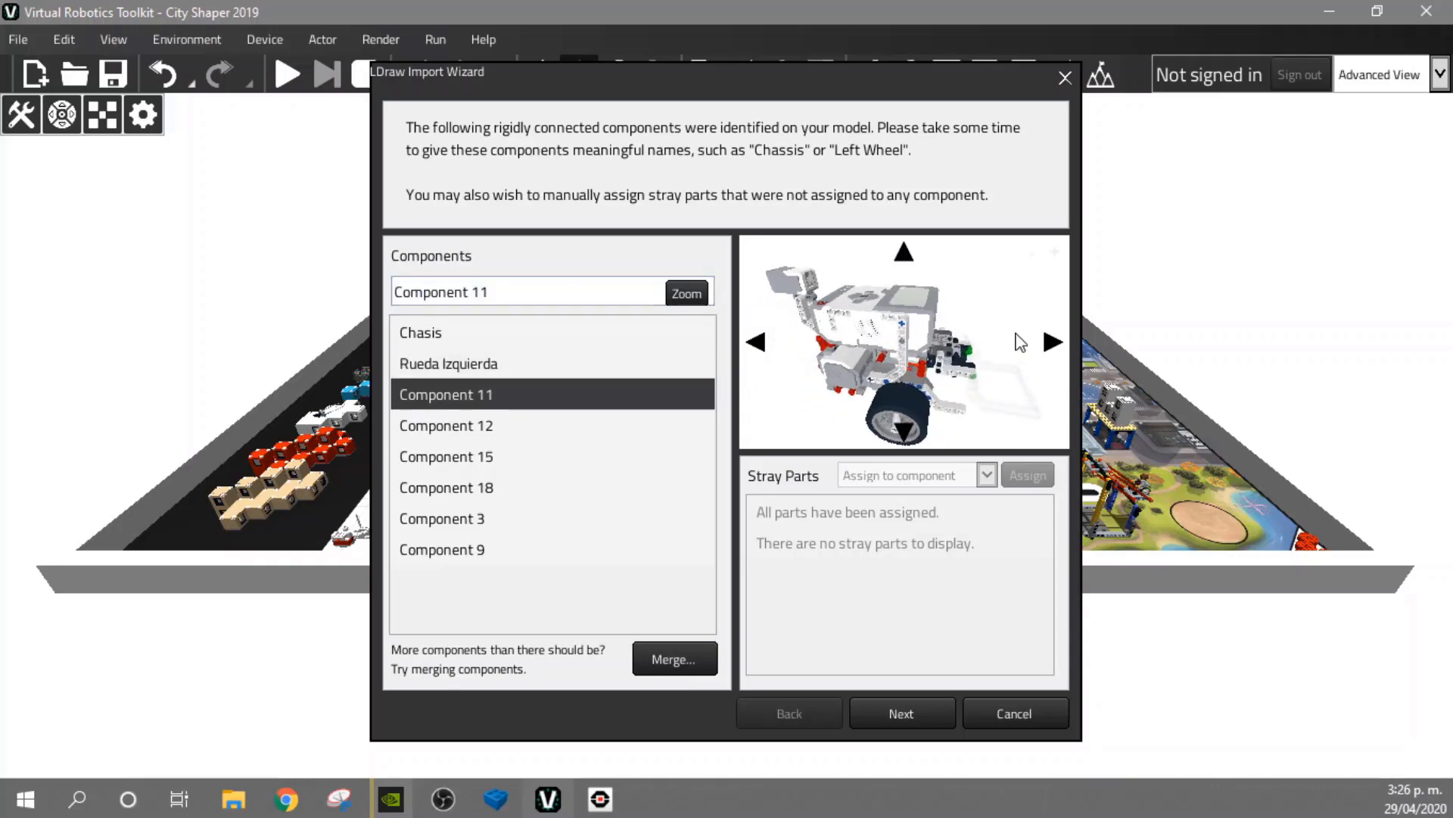
{"action": "left_click", "coordinate": [593, 295]}
{"action": "type", "text": "Herr"}
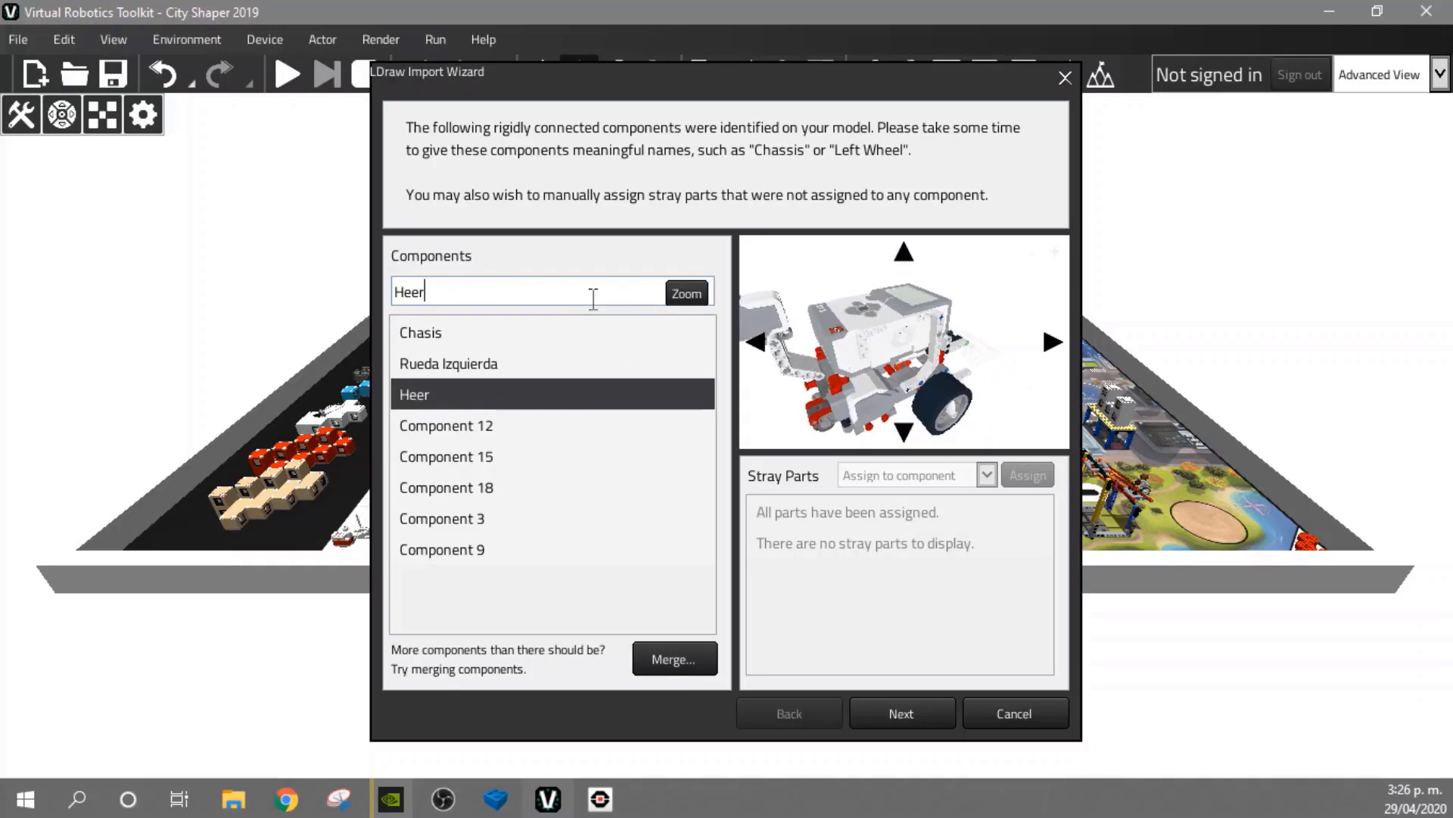
{"action": "key", "text": "BackSpace"}
{"action": "key", "text": "BackSpace"}
{"action": "type", "text": "rramienta"}
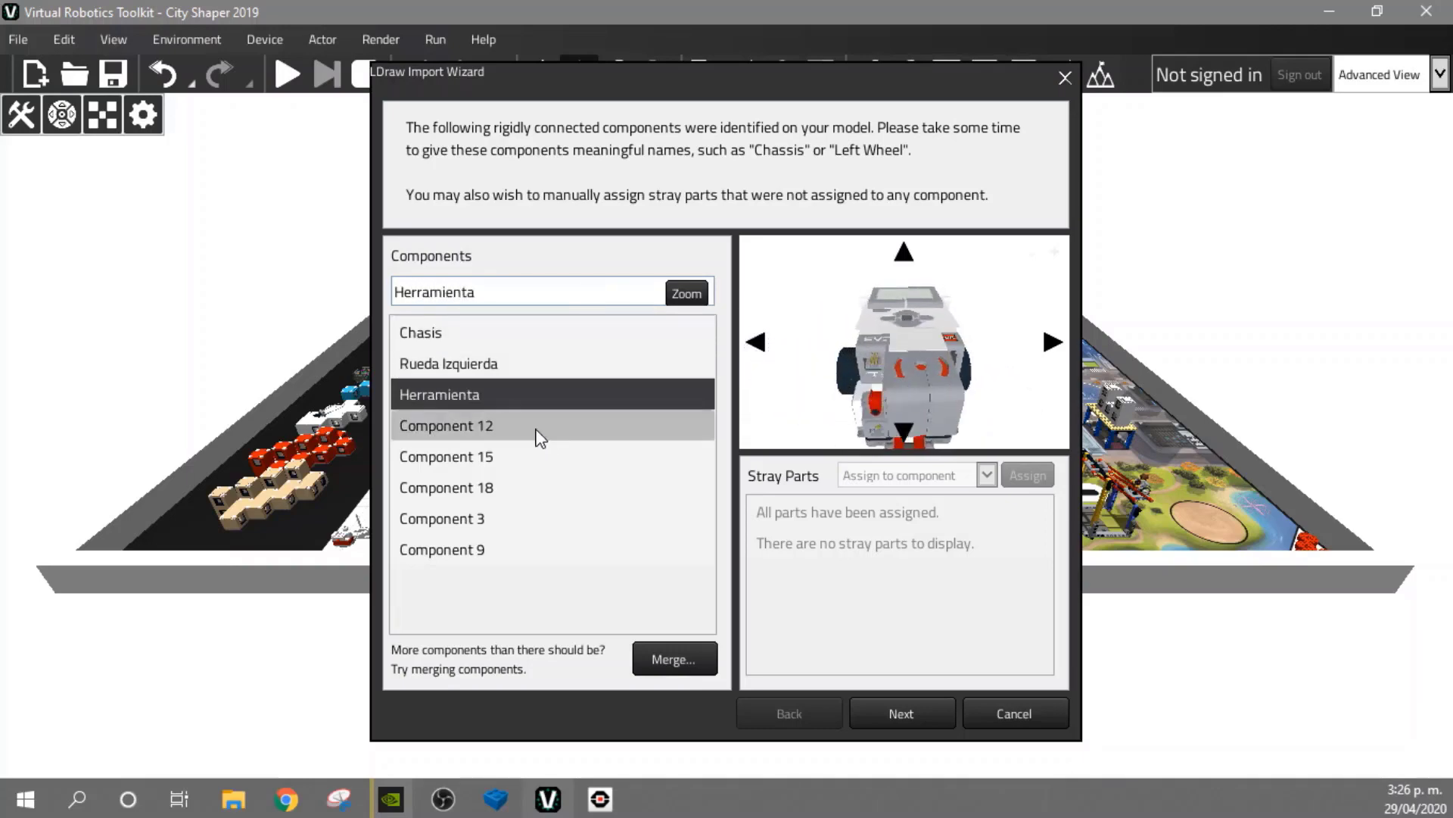
Rename Component 12 as Transmisión 1 and Component 15 as Transmisión 2
{"action": "left_click", "coordinate": [564, 429]}
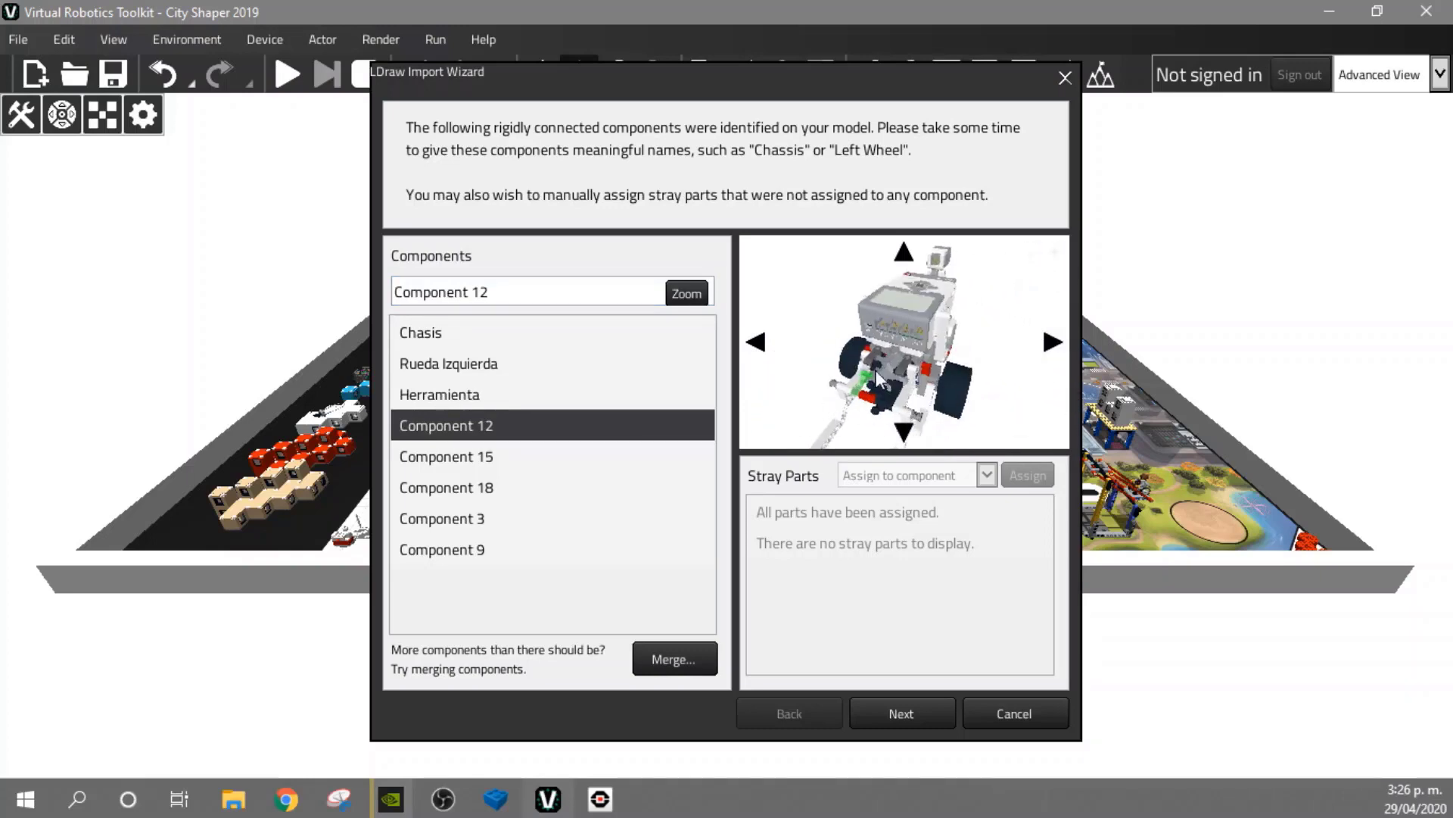
{"action": "left_click", "coordinate": [521, 284]}
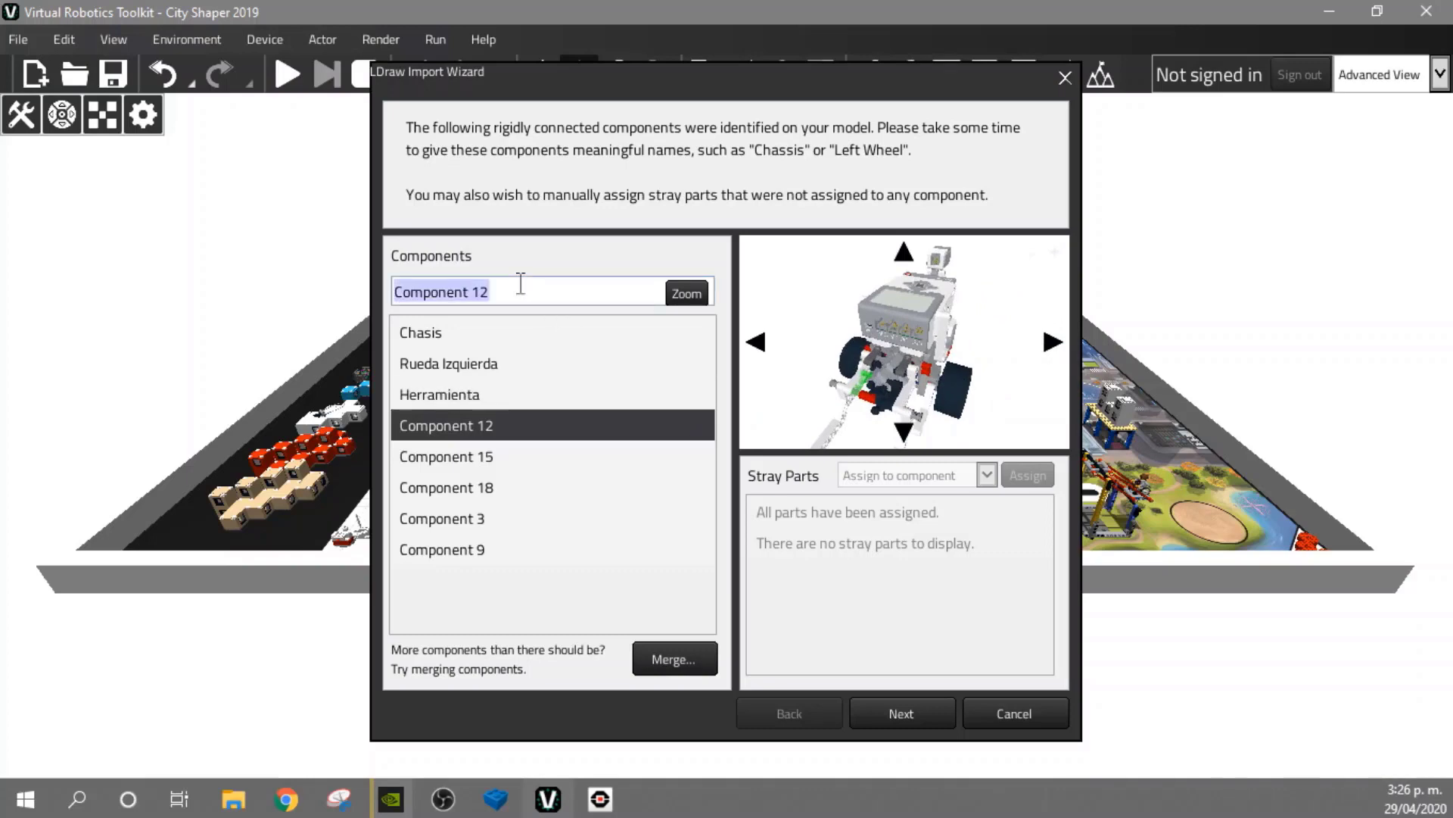
{"action": "type", "text": "Trans"}
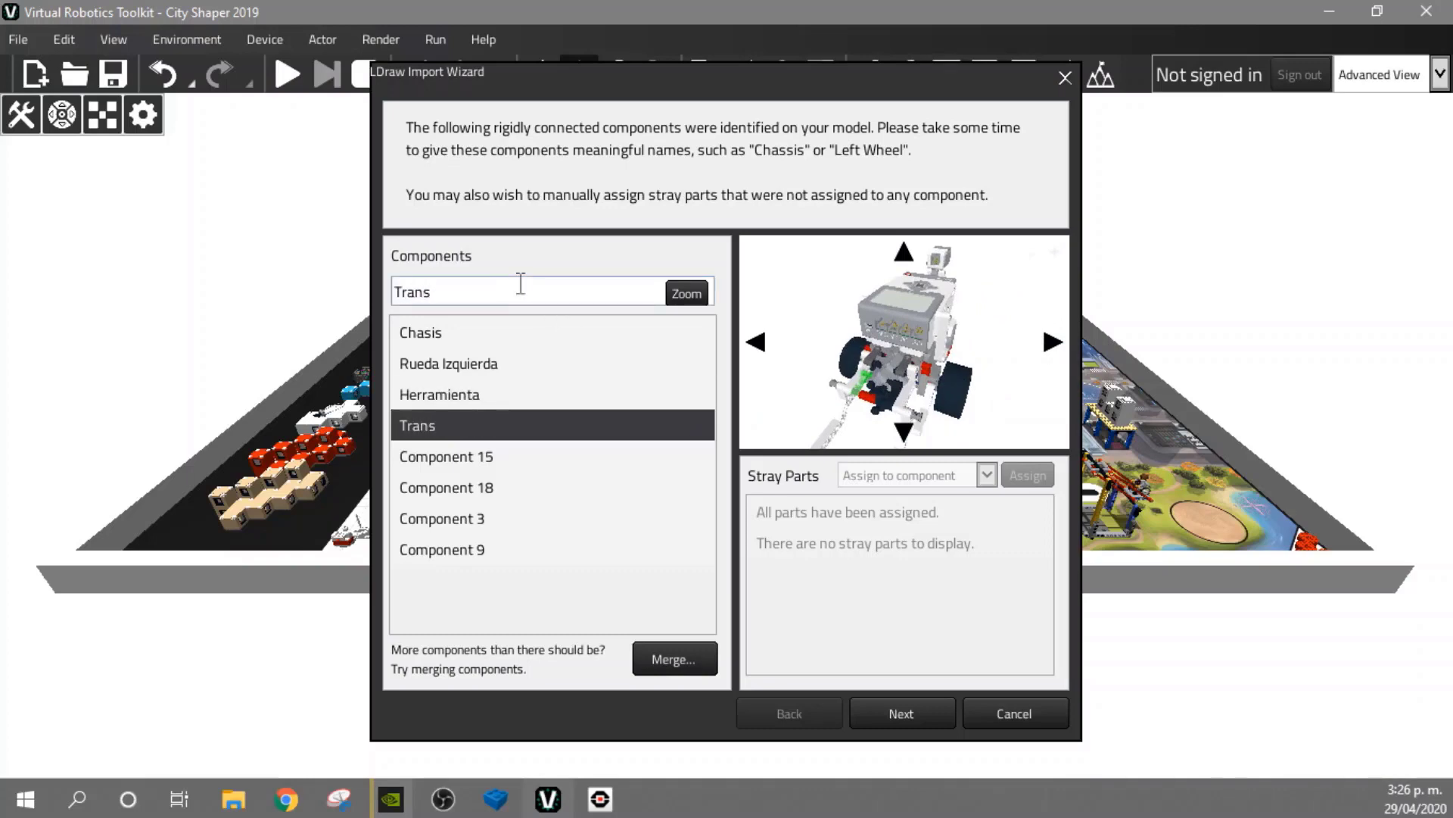
{"action": "type", "text": "misión 1"}
{"action": "left_click", "coordinate": [544, 454]}
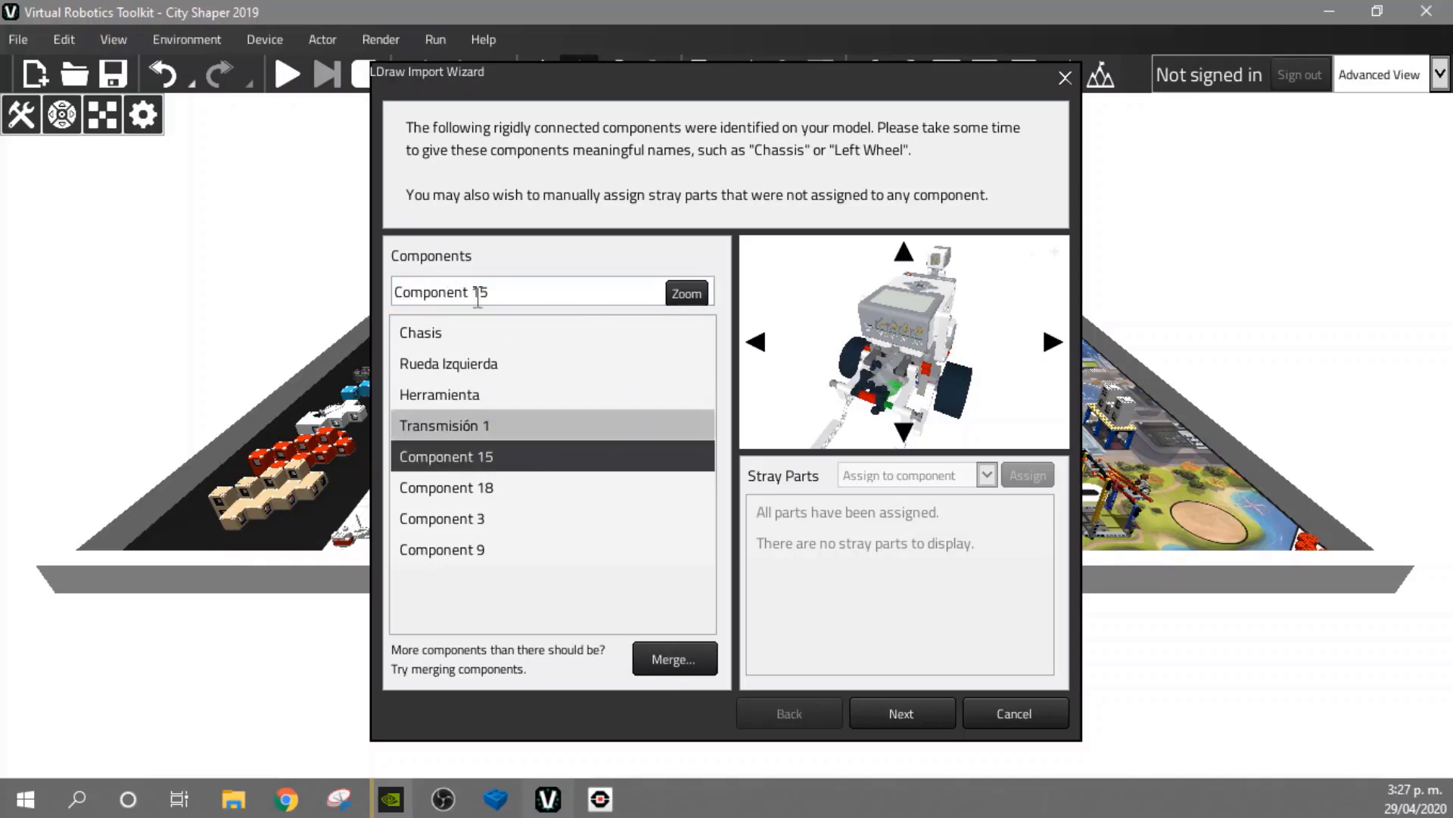
{"action": "left_click", "coordinate": [497, 295]}
{"action": "type", "text": "Trans"}
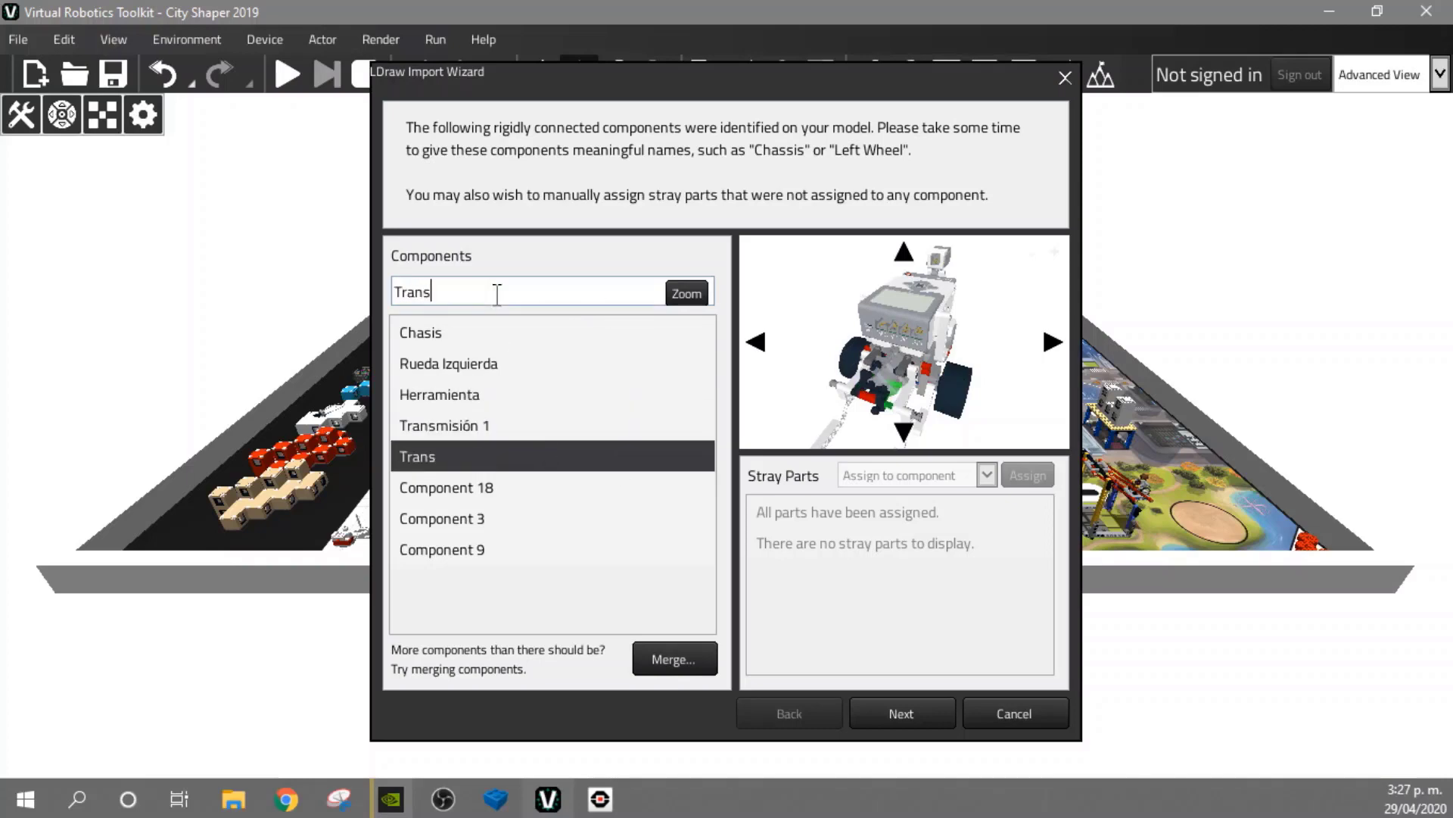
{"action": "type", "text": "misión 2"}
Rename Component 18 as Transmisión 3
{"action": "left_click", "coordinate": [496, 498]}
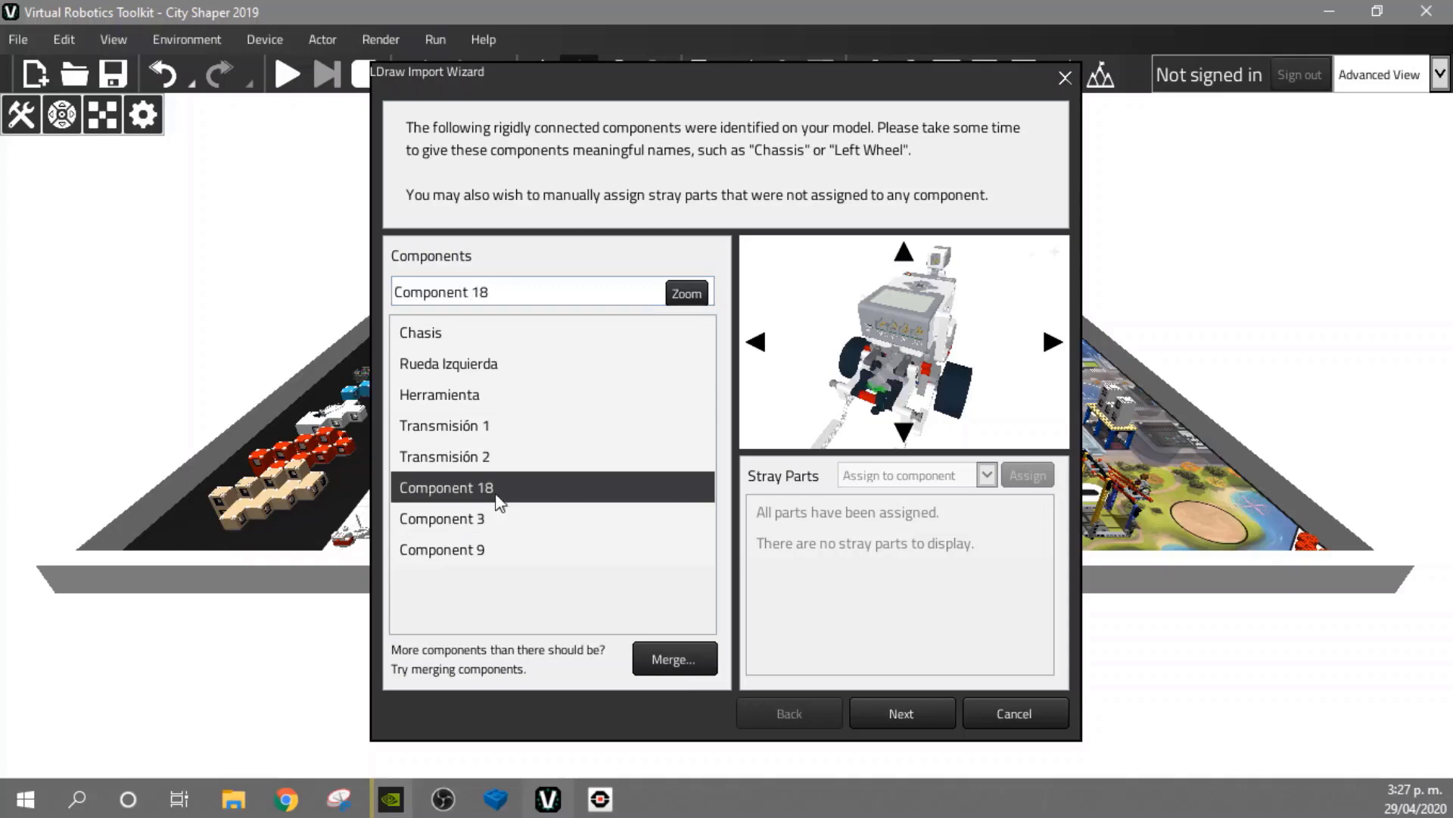
{"action": "left_click", "coordinate": [501, 282]}
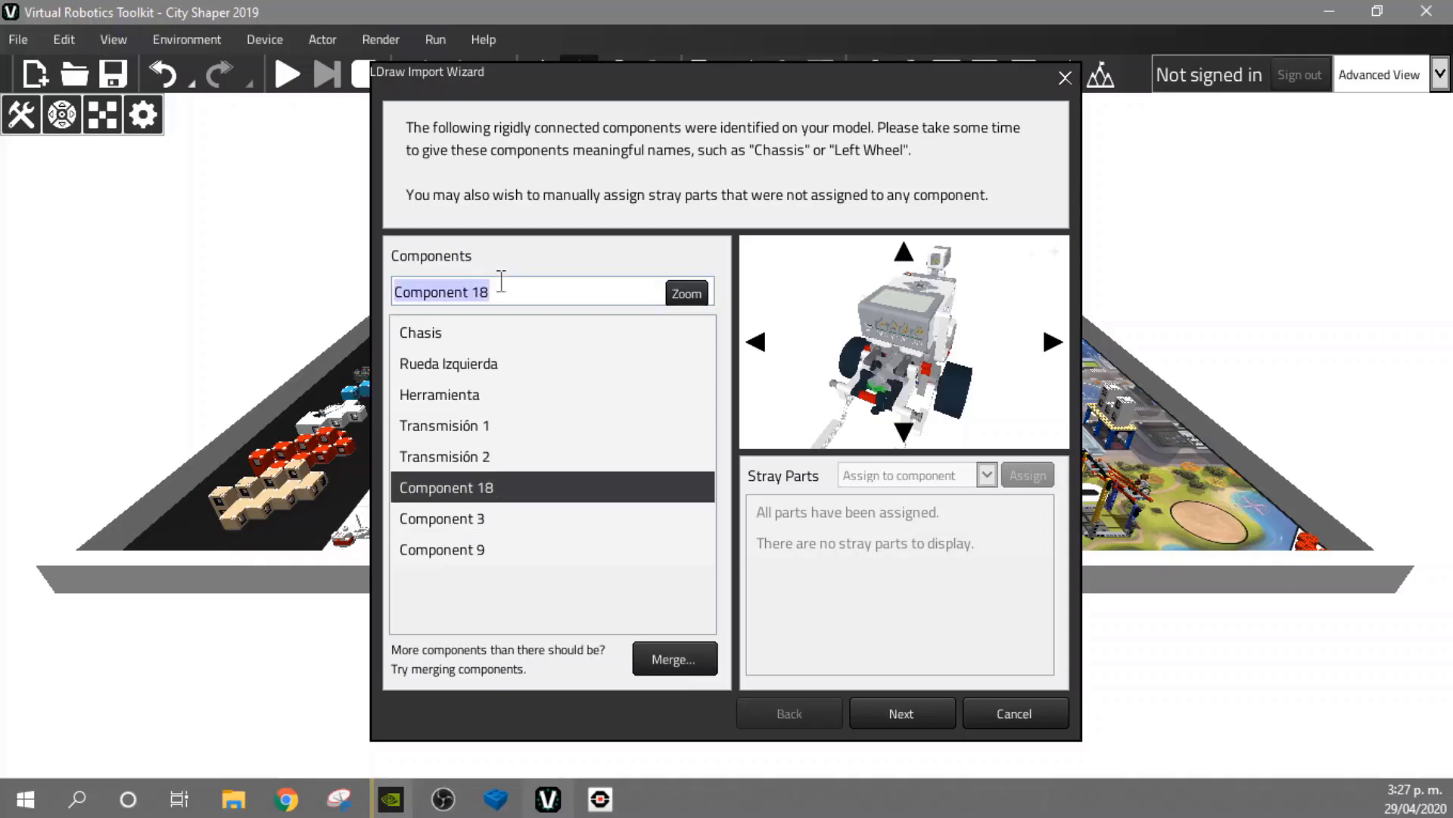
{"action": "type", "text": "Transmisión"}
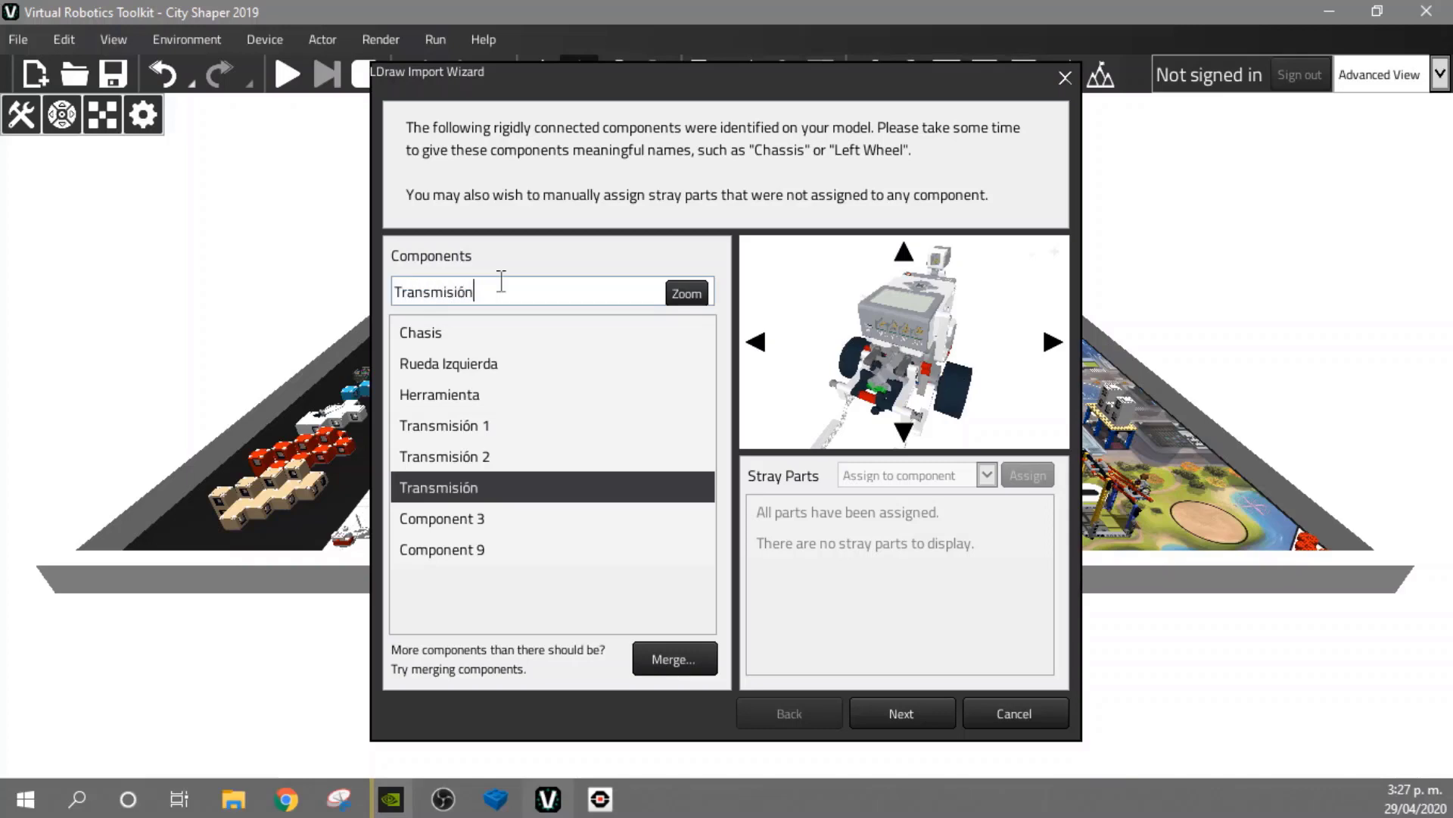
{"action": "type", "text": " 3"}
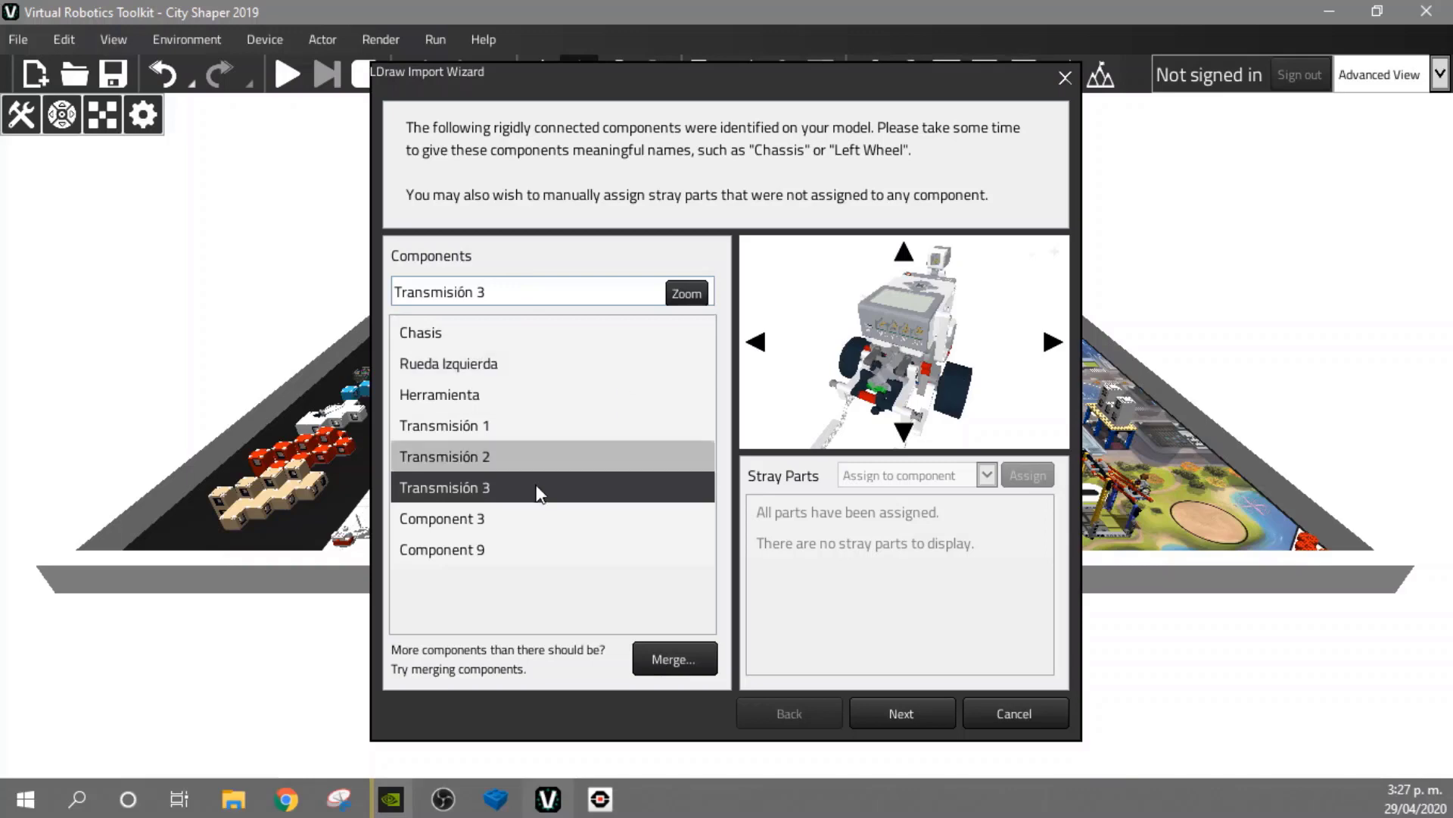
Identify Component 3 on the robot's underside and rename it as Rueda Loca
{"action": "left_click", "coordinate": [499, 516]}
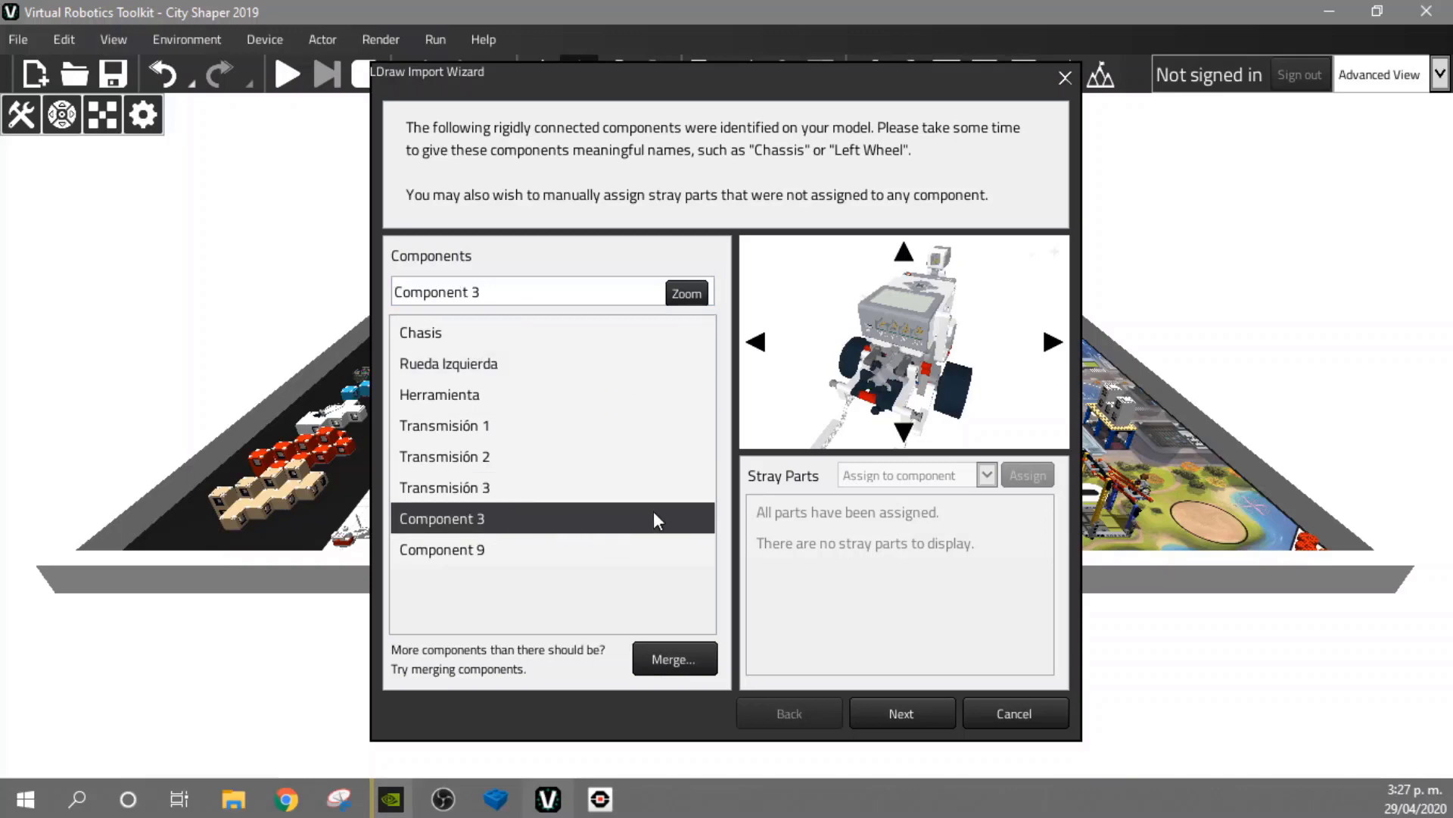
{"action": "left_click_drag", "start_coordinate": [986, 377], "coordinate": [832, 460]}
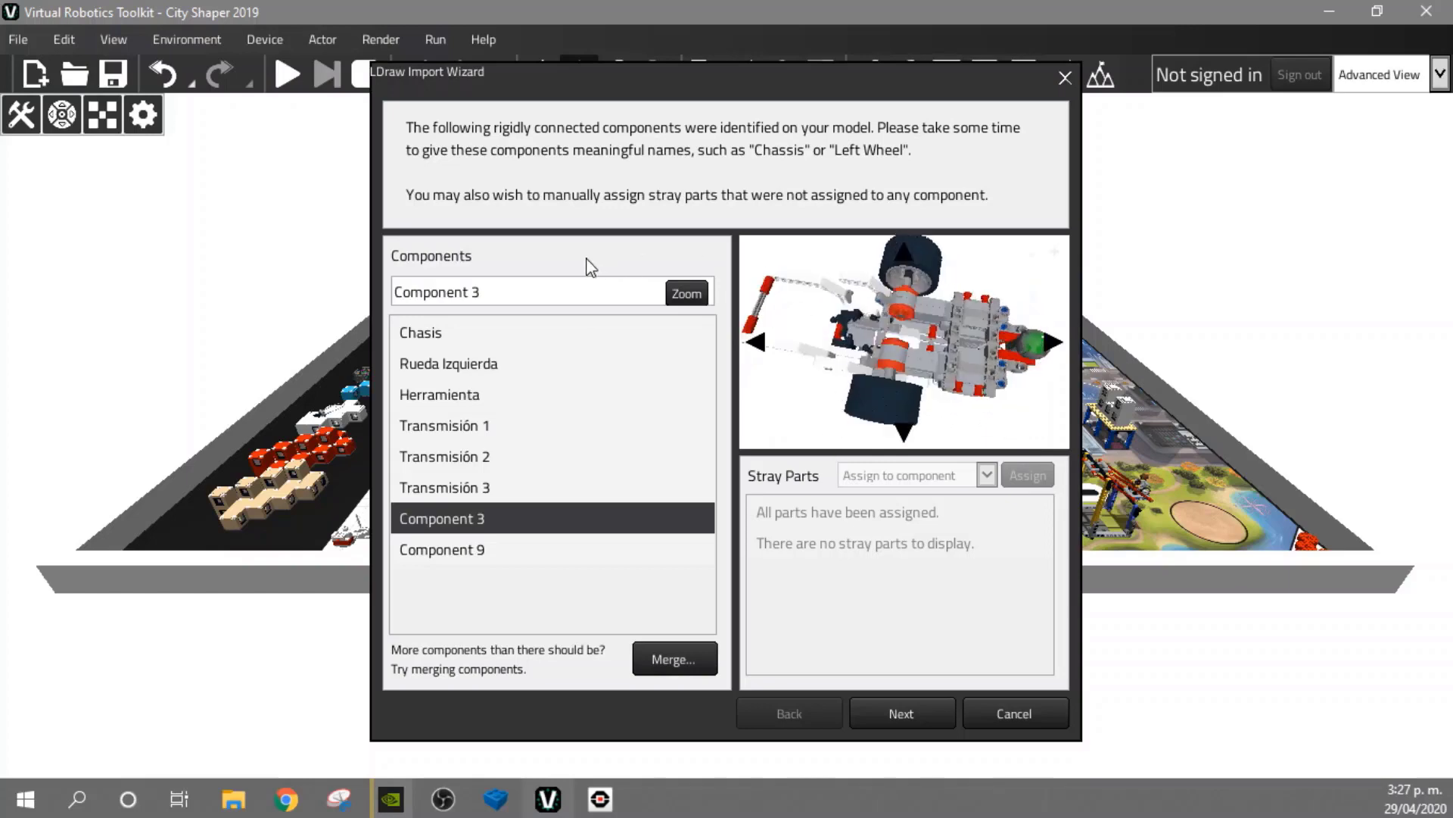
{"action": "left_click", "coordinate": [501, 295]}
{"action": "type", "text": "R"}
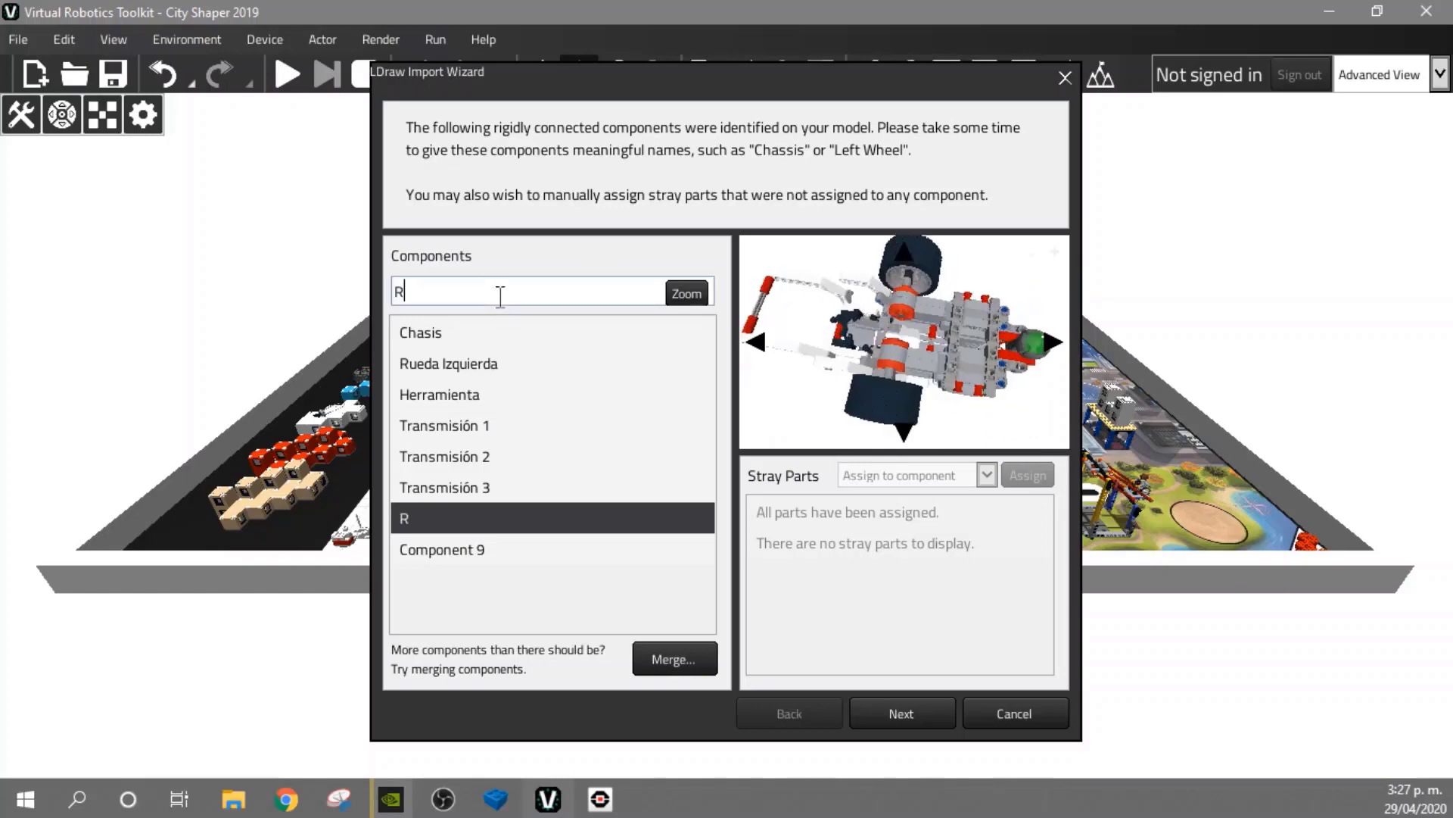
{"action": "type", "text": "ueda Loca"}
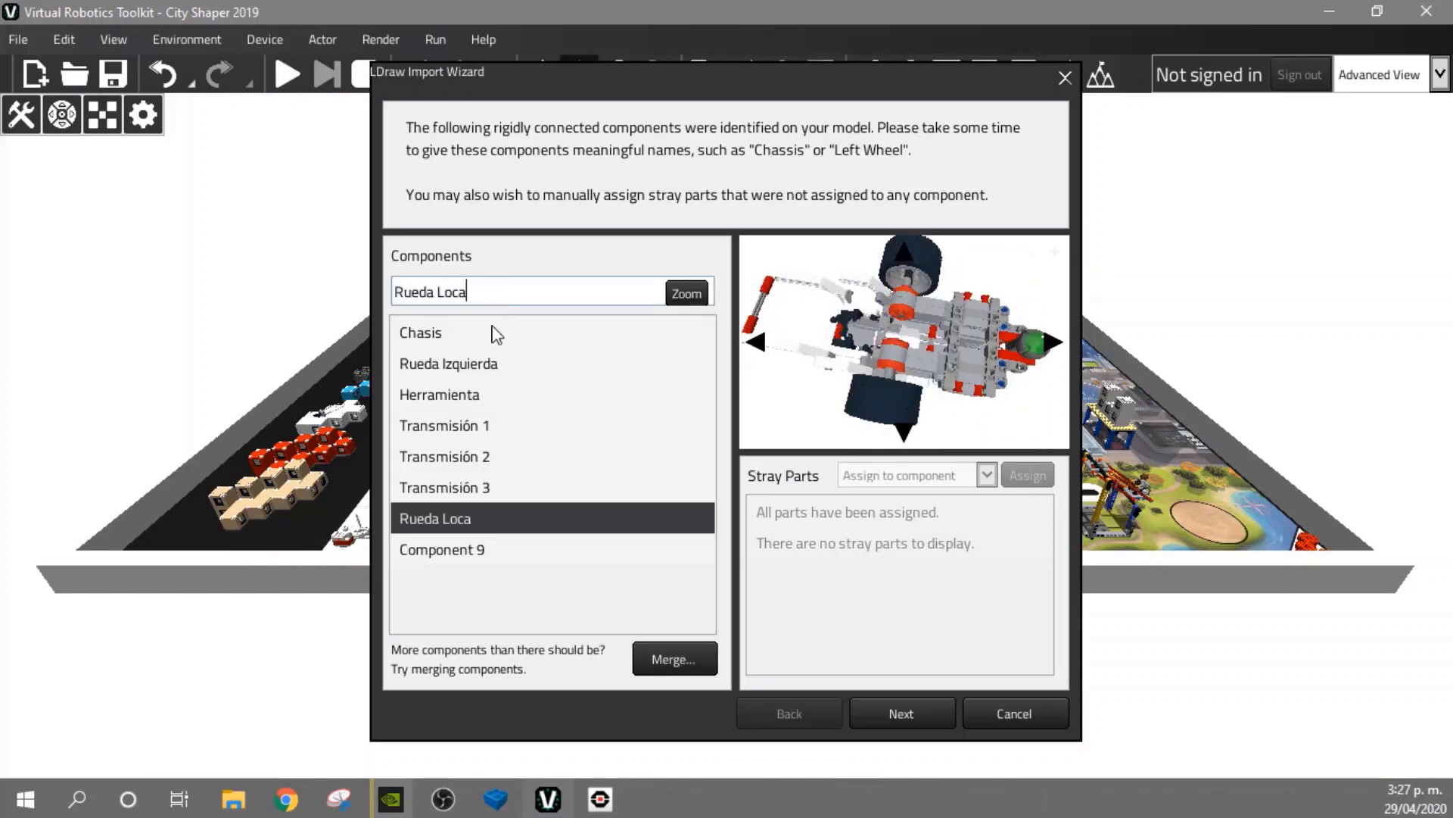
Rename Component 9 as Rueda Derecha and continue to the wizard's sensor and motor setup
{"action": "left_click", "coordinate": [511, 544]}
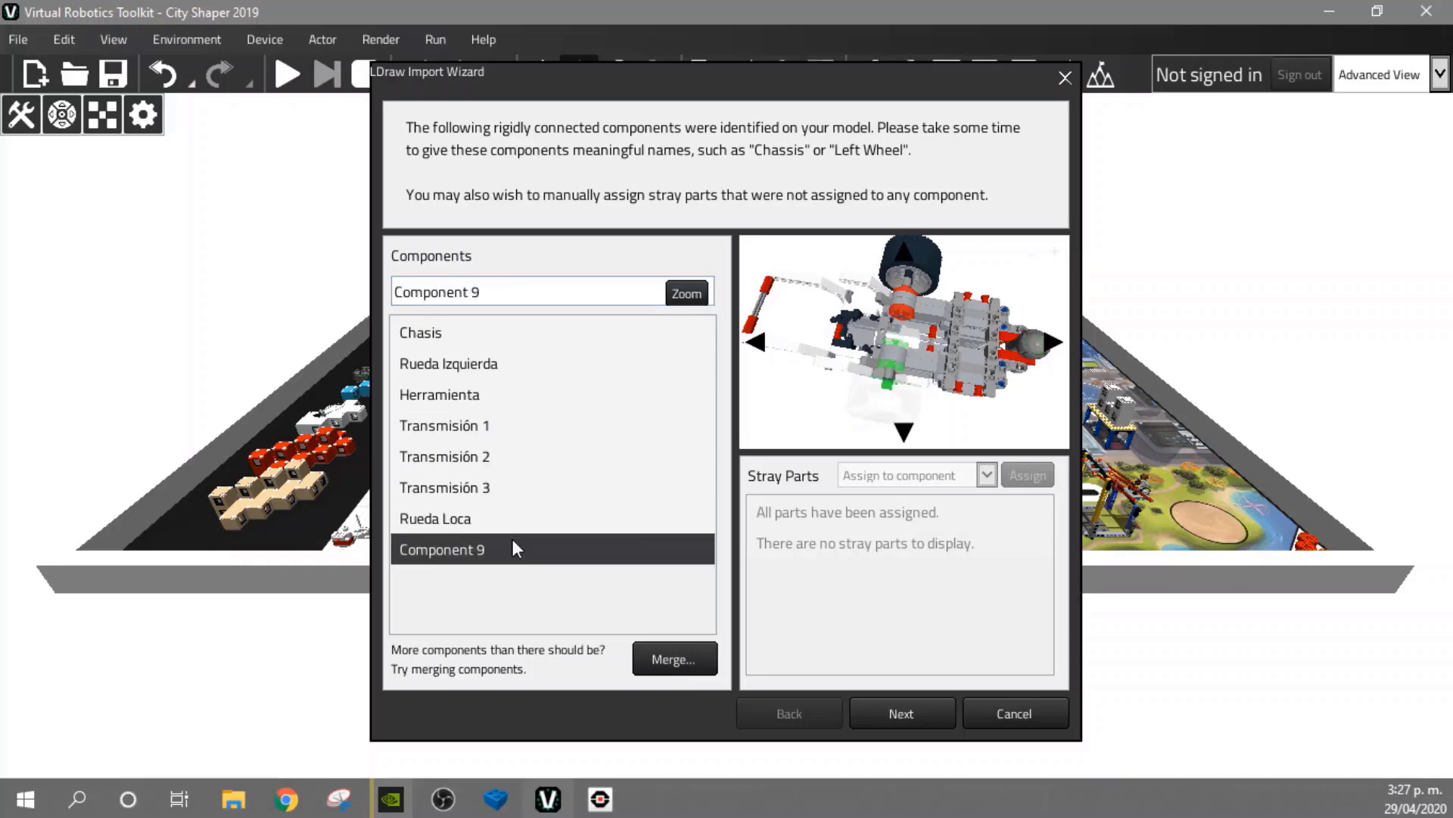
{"action": "left_click", "coordinate": [503, 295]}
{"action": "type", "text": "Rueda"}
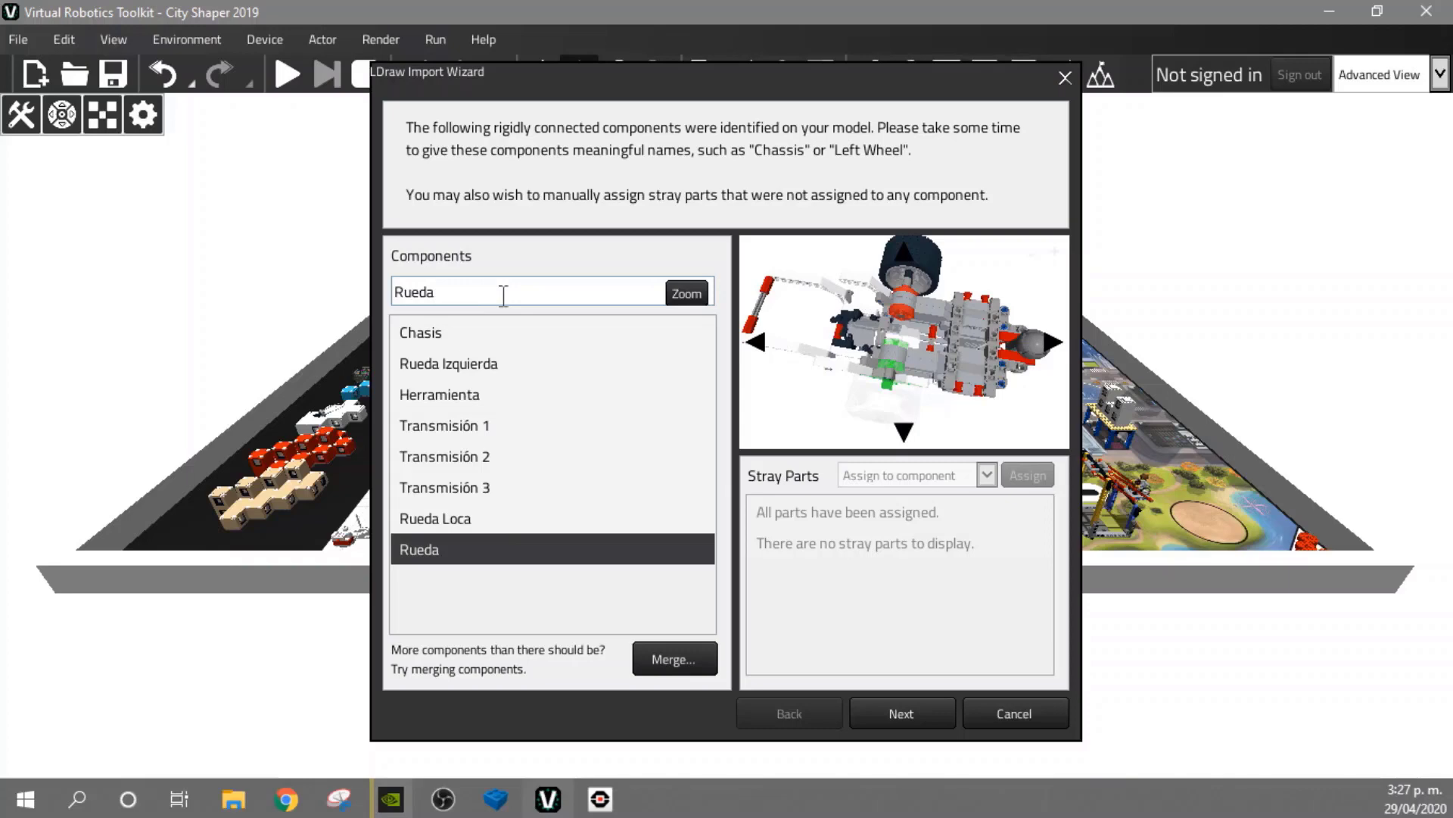
{"action": "type", "text": " Derecha"}
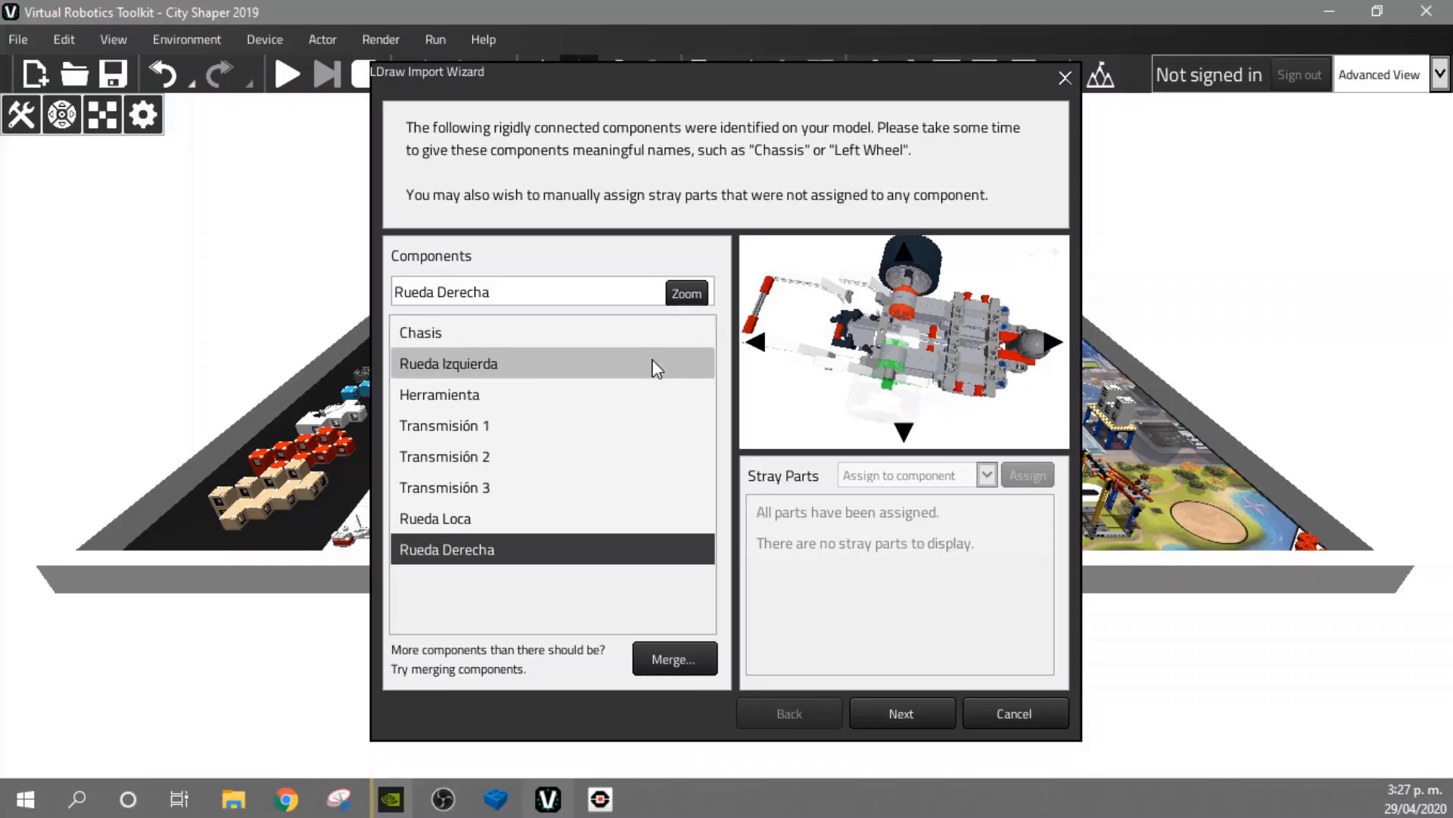
{"action": "left_click_drag", "start_coordinate": [886, 370], "coordinate": [956, 374]}
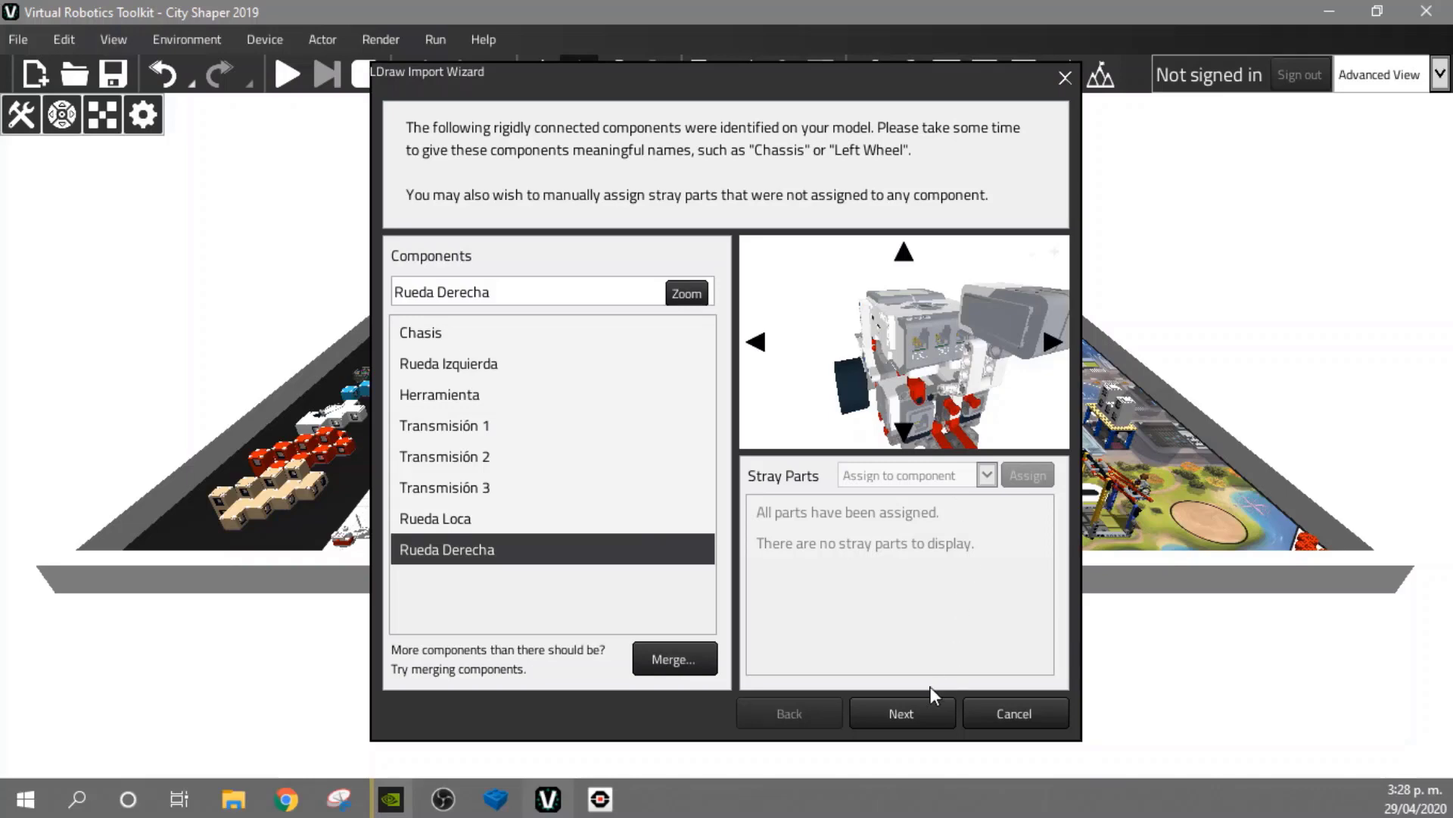
{"action": "left_click", "coordinate": [901, 714]}
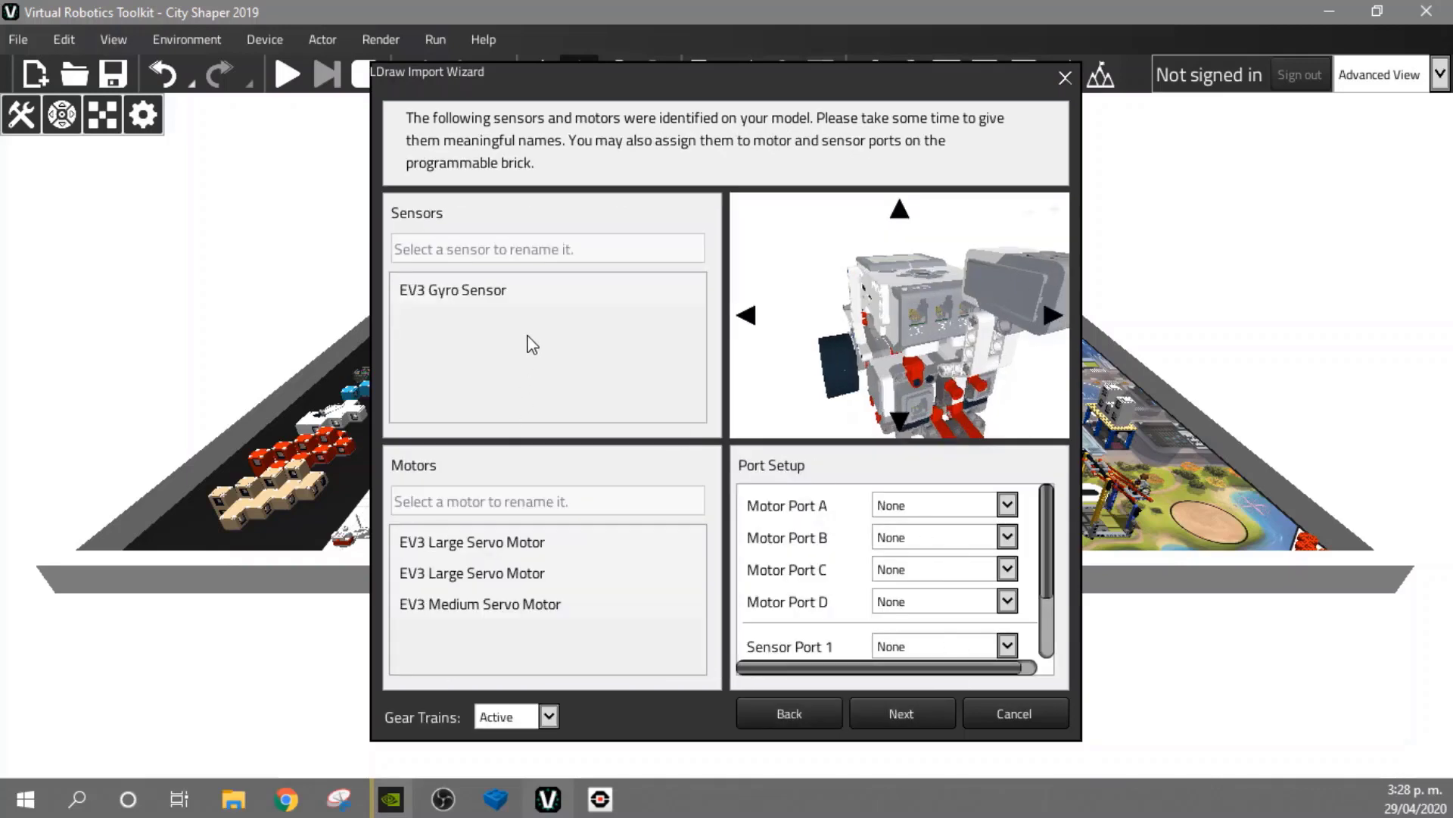
Rename the EV3 Gyro Sensor as Giroscopio
{"action": "mouse_move", "coordinate": [868, 333]}
{"action": "left_mouse_down"}
{"action": "mouse_move", "coordinate": [843, 337]}
{"action": "mouse_move", "coordinate": [859, 340]}
{"action": "left_mouse_up"}
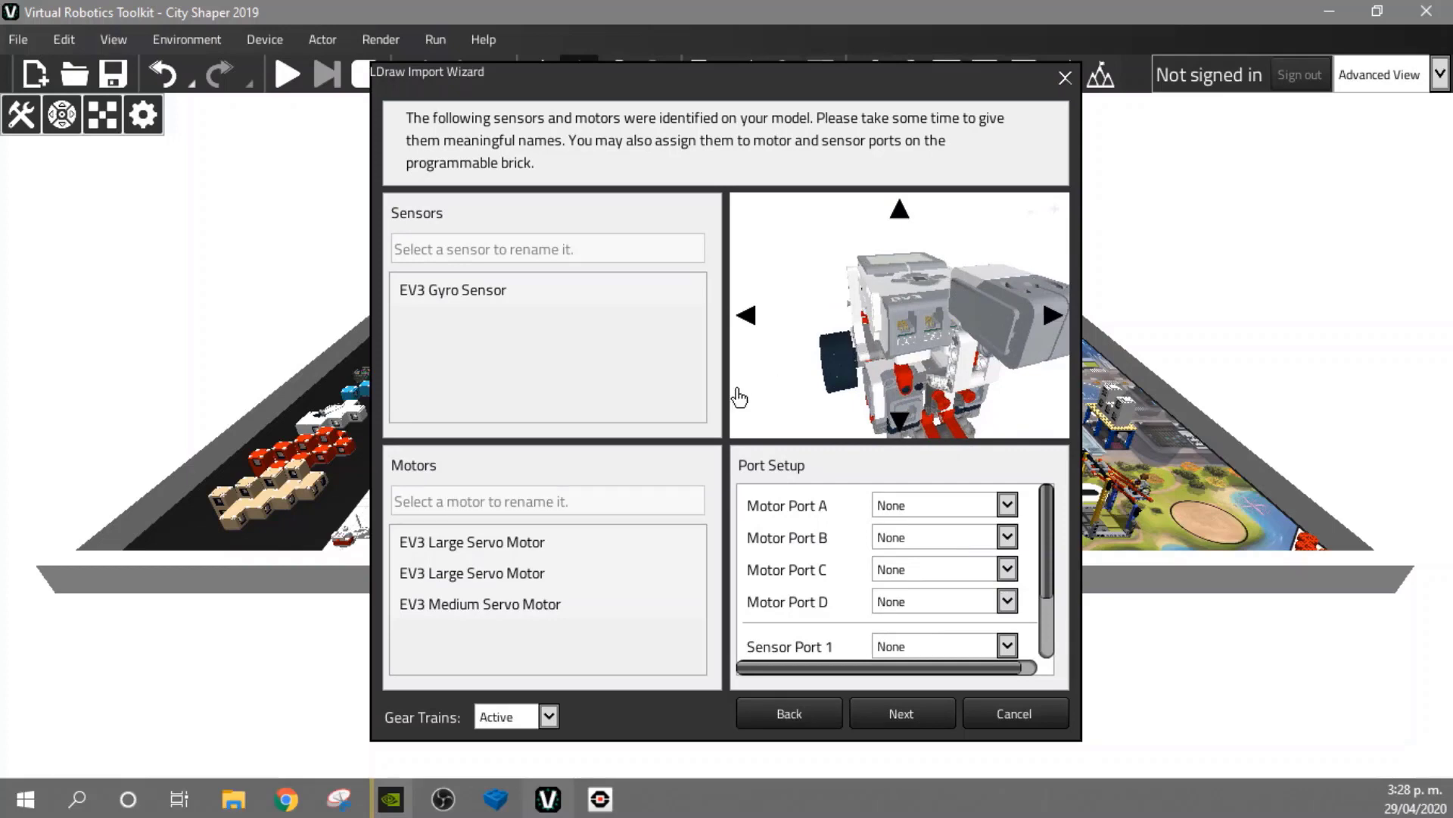
{"action": "left_click", "coordinate": [484, 293]}
{"action": "left_click", "coordinate": [513, 254]}
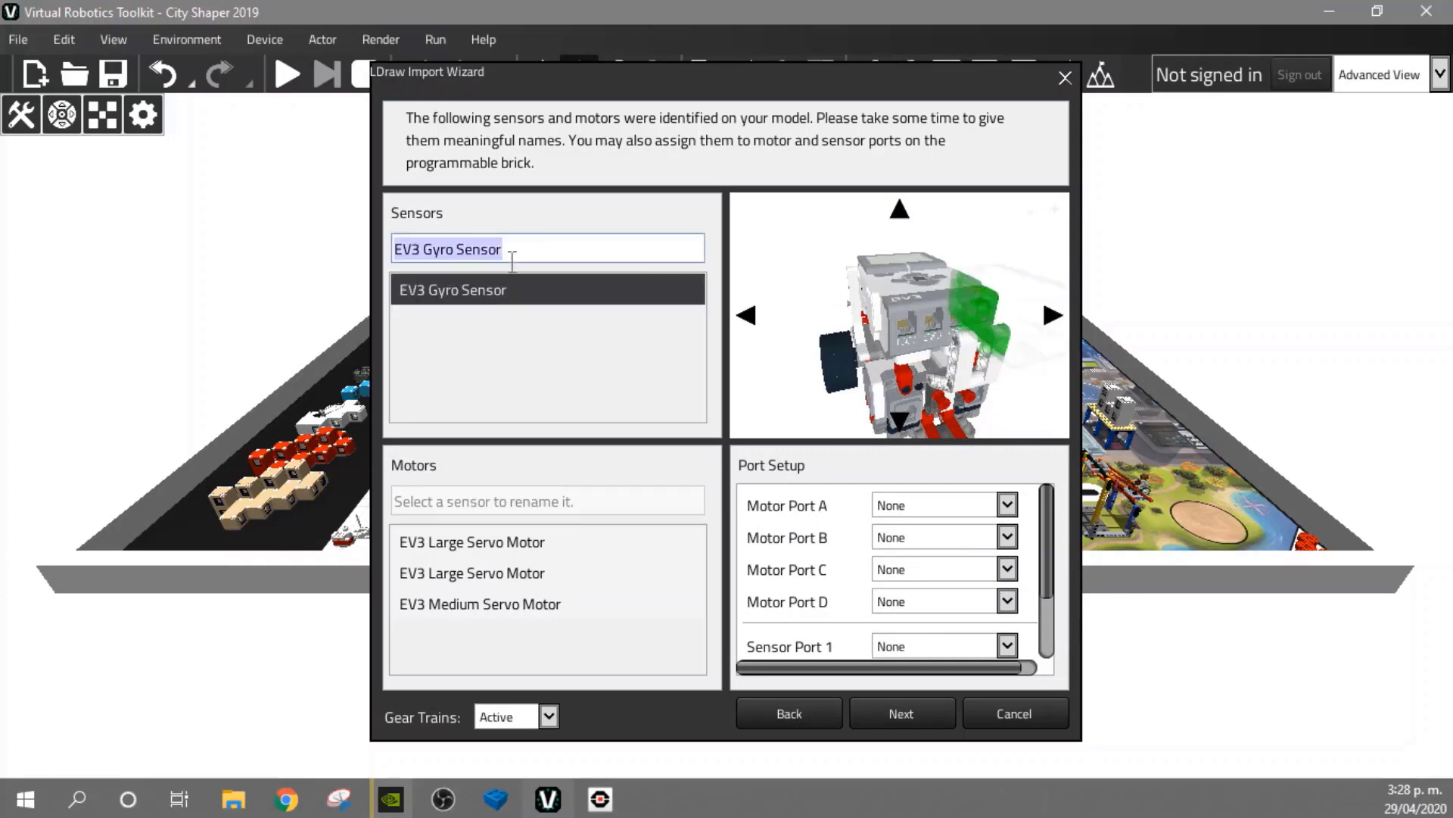
{"action": "type", "text": "Gi"}
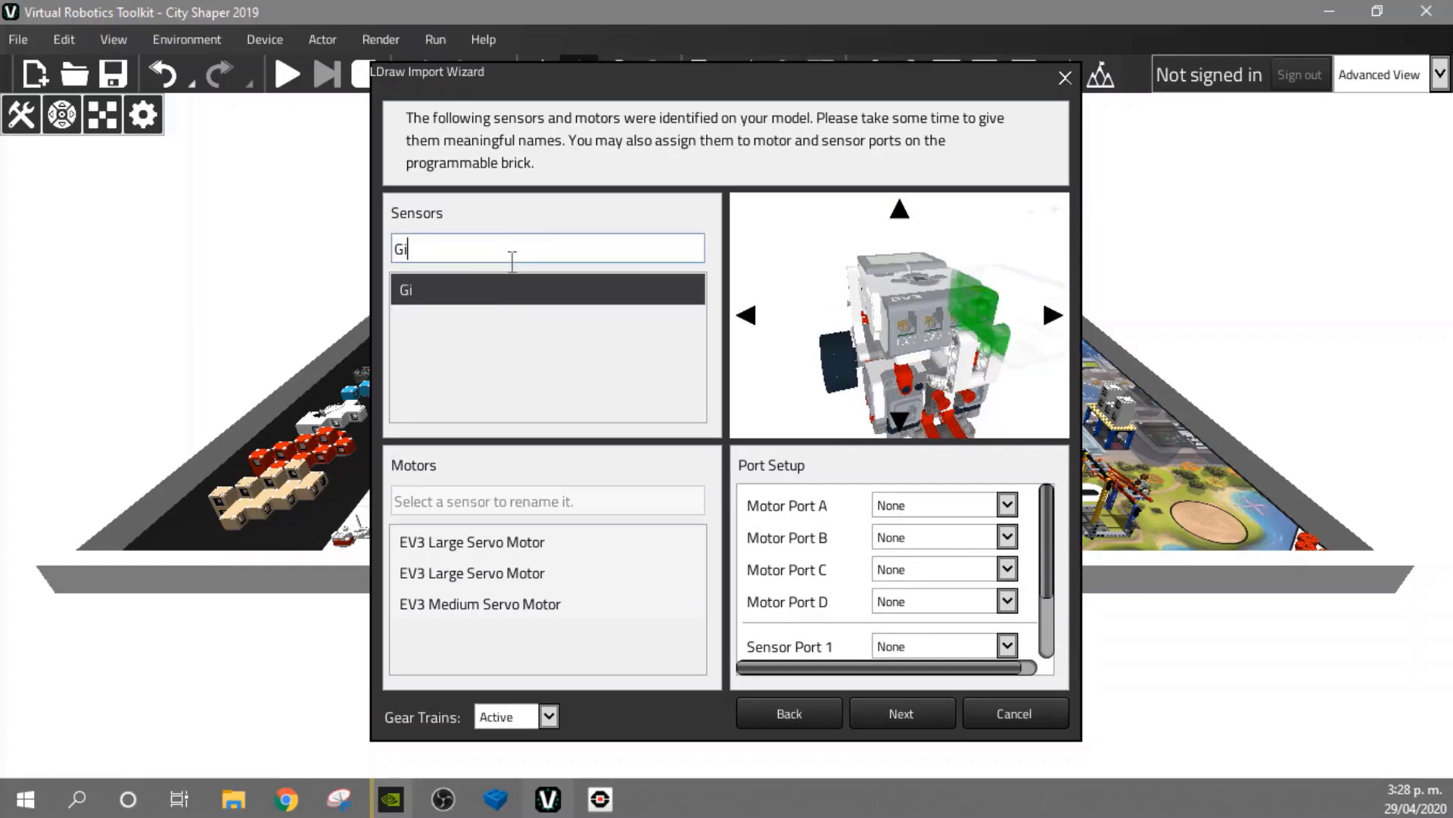
{"action": "type", "text": "roscopio"}
{"action": "left_click", "coordinate": [491, 358]}
{"action": "left_click", "coordinate": [528, 247]}
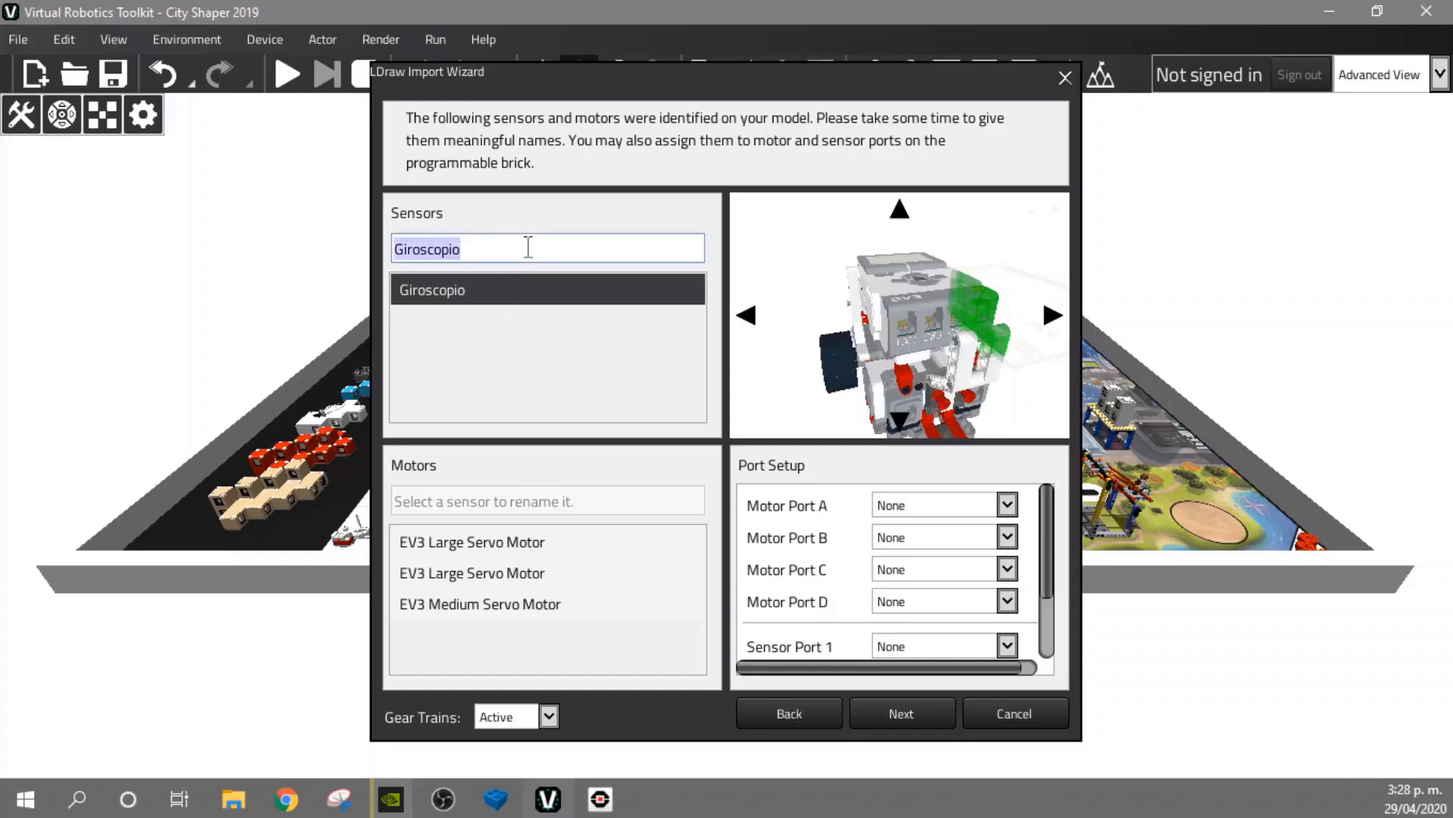
{"action": "left_click", "coordinate": [556, 295]}
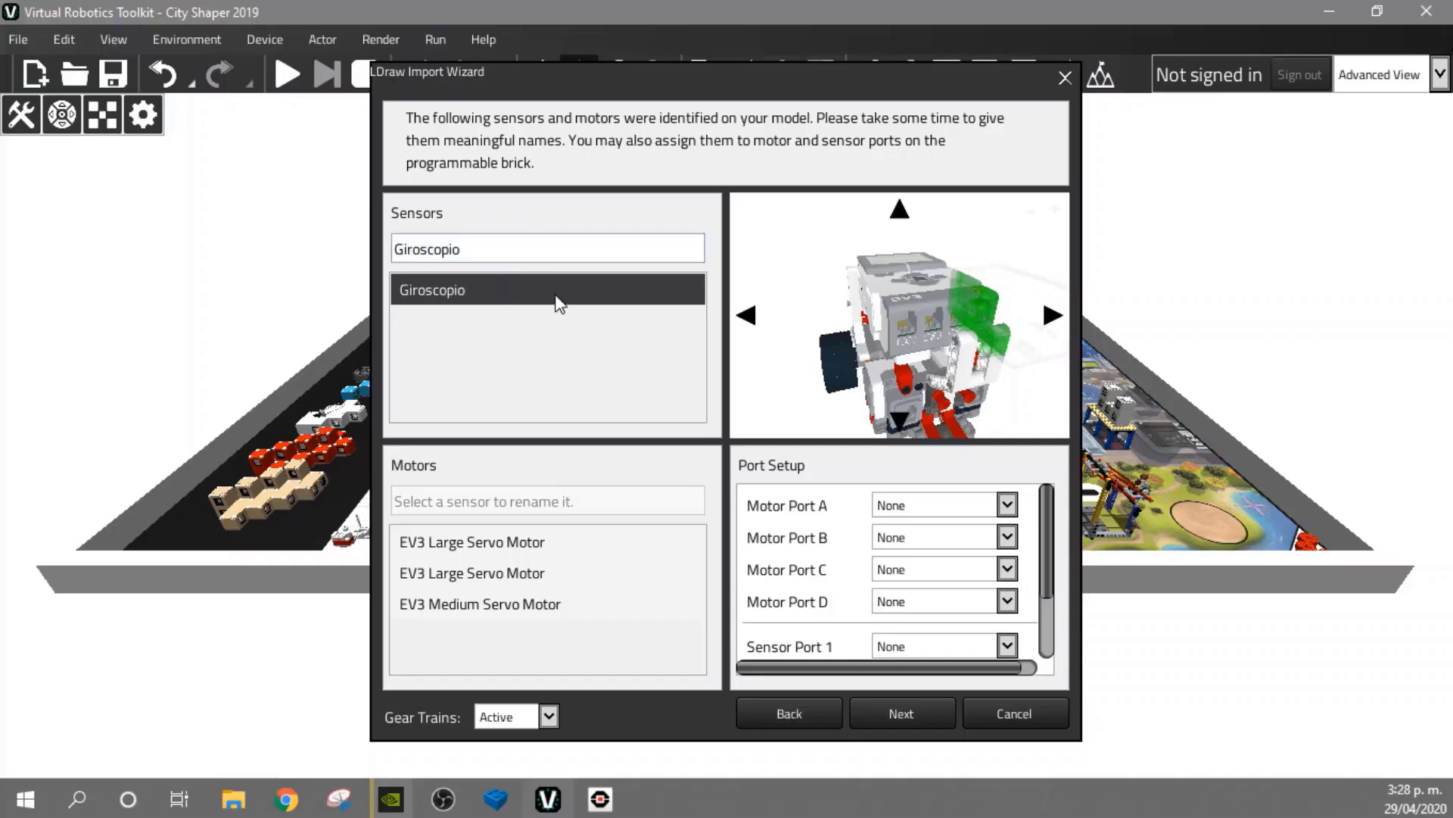
Rename the first EV3 Large Servo Motor in the list as Motor Rueda Derecha
{"action": "left_click", "coordinate": [512, 539]}
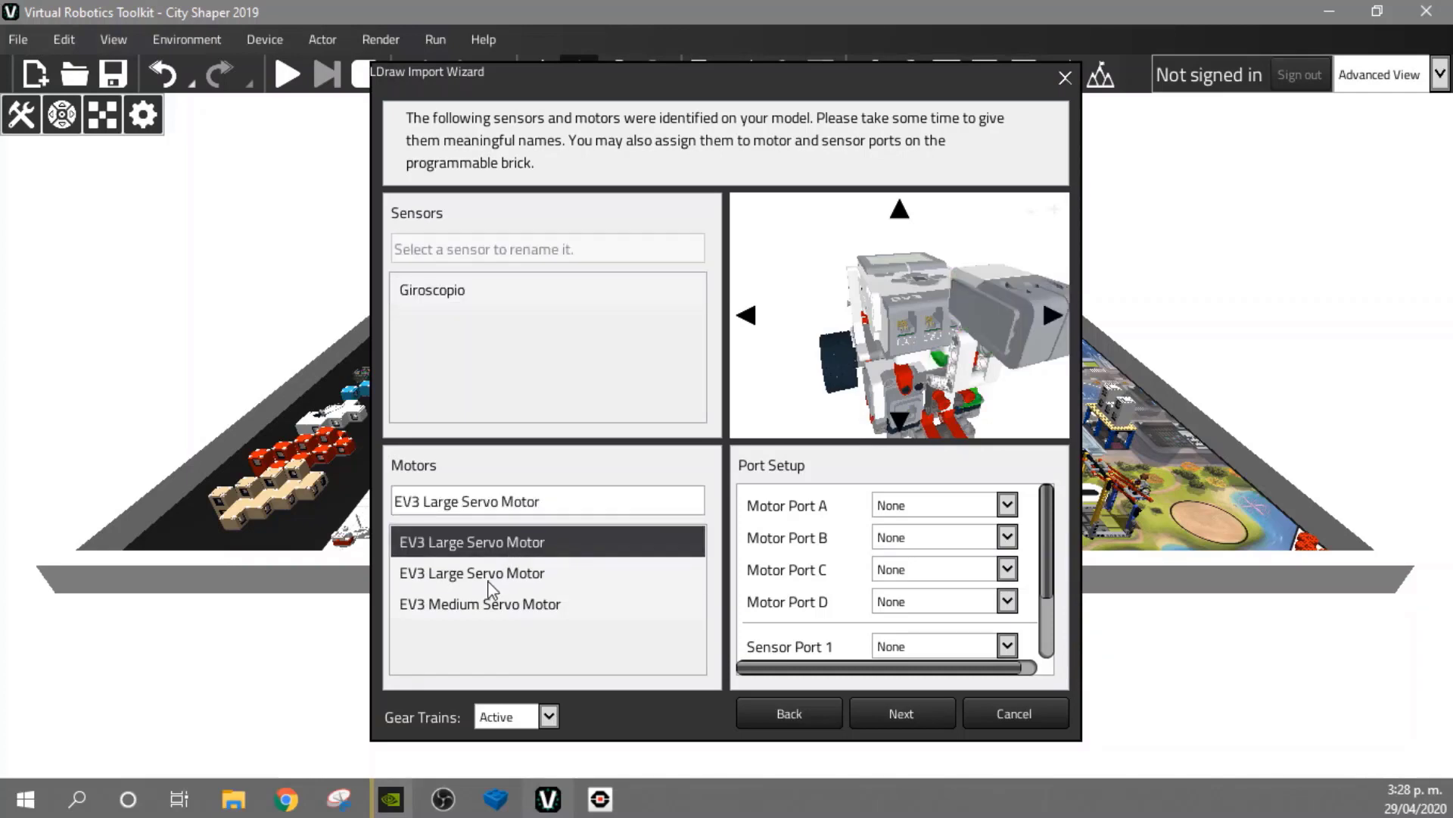
{"action": "left_click", "coordinate": [538, 504]}
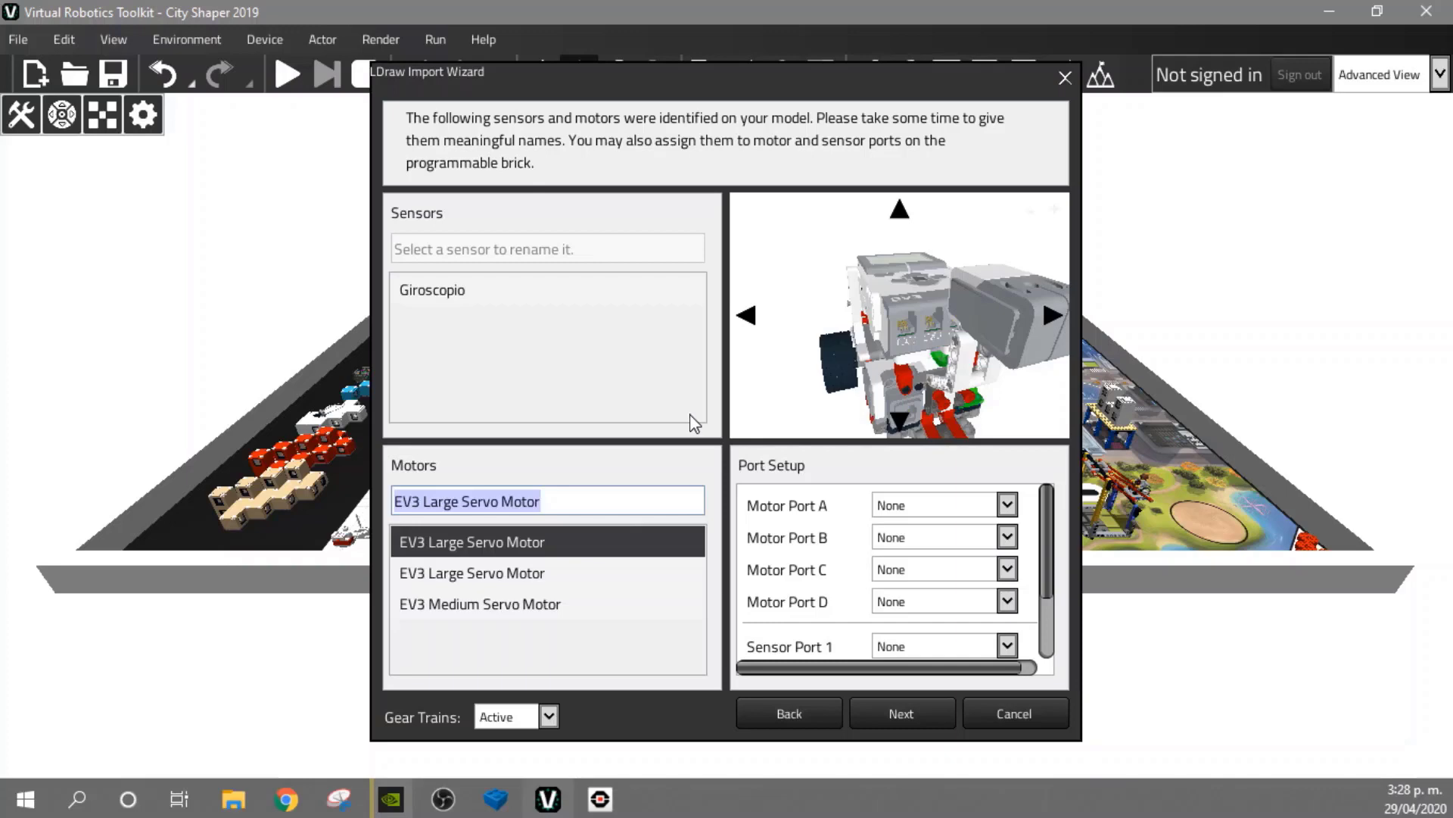
{"action": "type", "text": "Motor"}
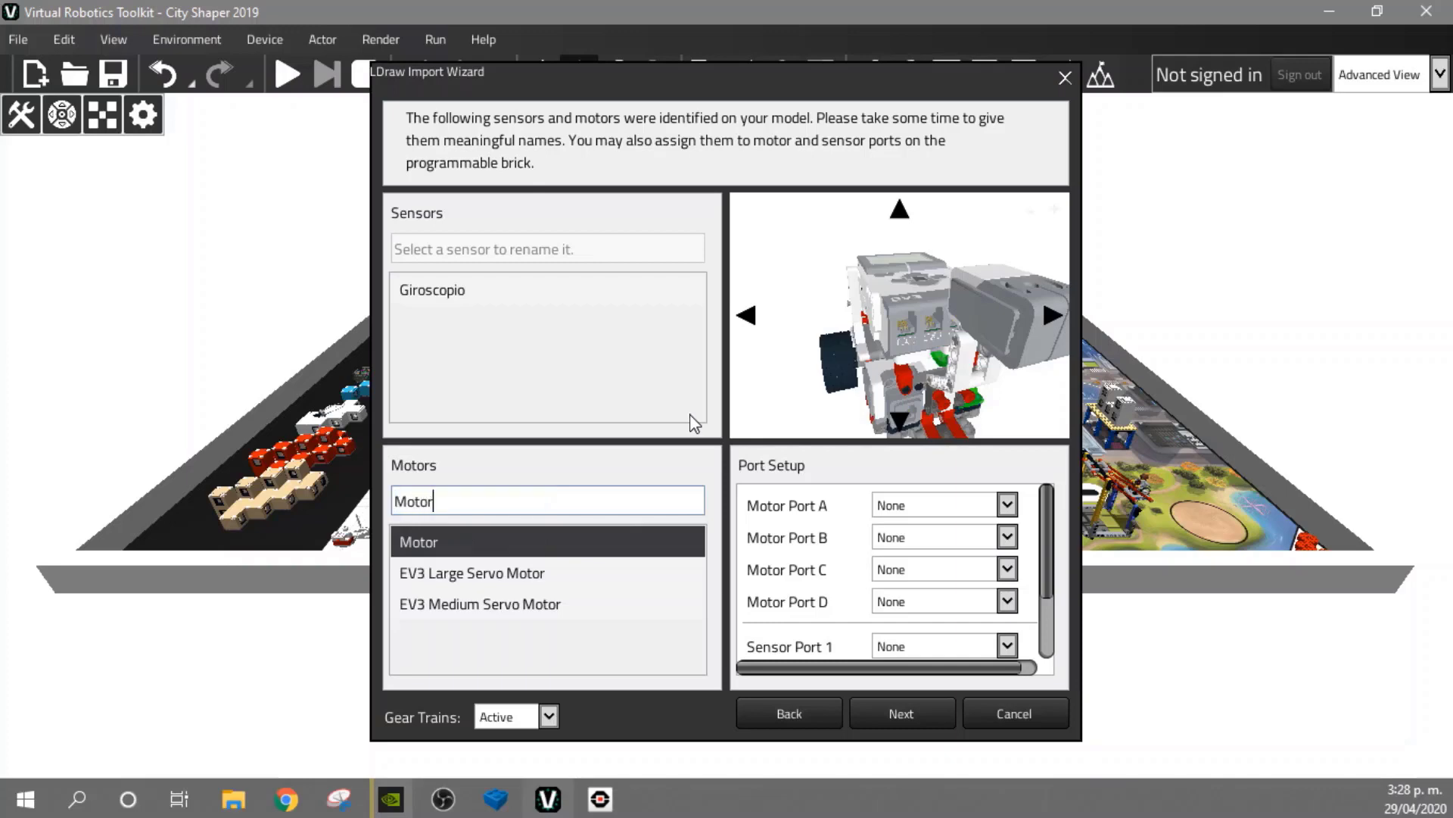
{"action": "type", "text": " Derech"}
{"action": "key", "text": "BackSpace"}
{"action": "key", "text": "BackSpace"}
{"action": "key", "text": "BackSpace"}
{"action": "key", "text": "BackSpace"}
{"action": "key", "text": "BackSpace"}
{"action": "type", "text": "ueda Derecha"}
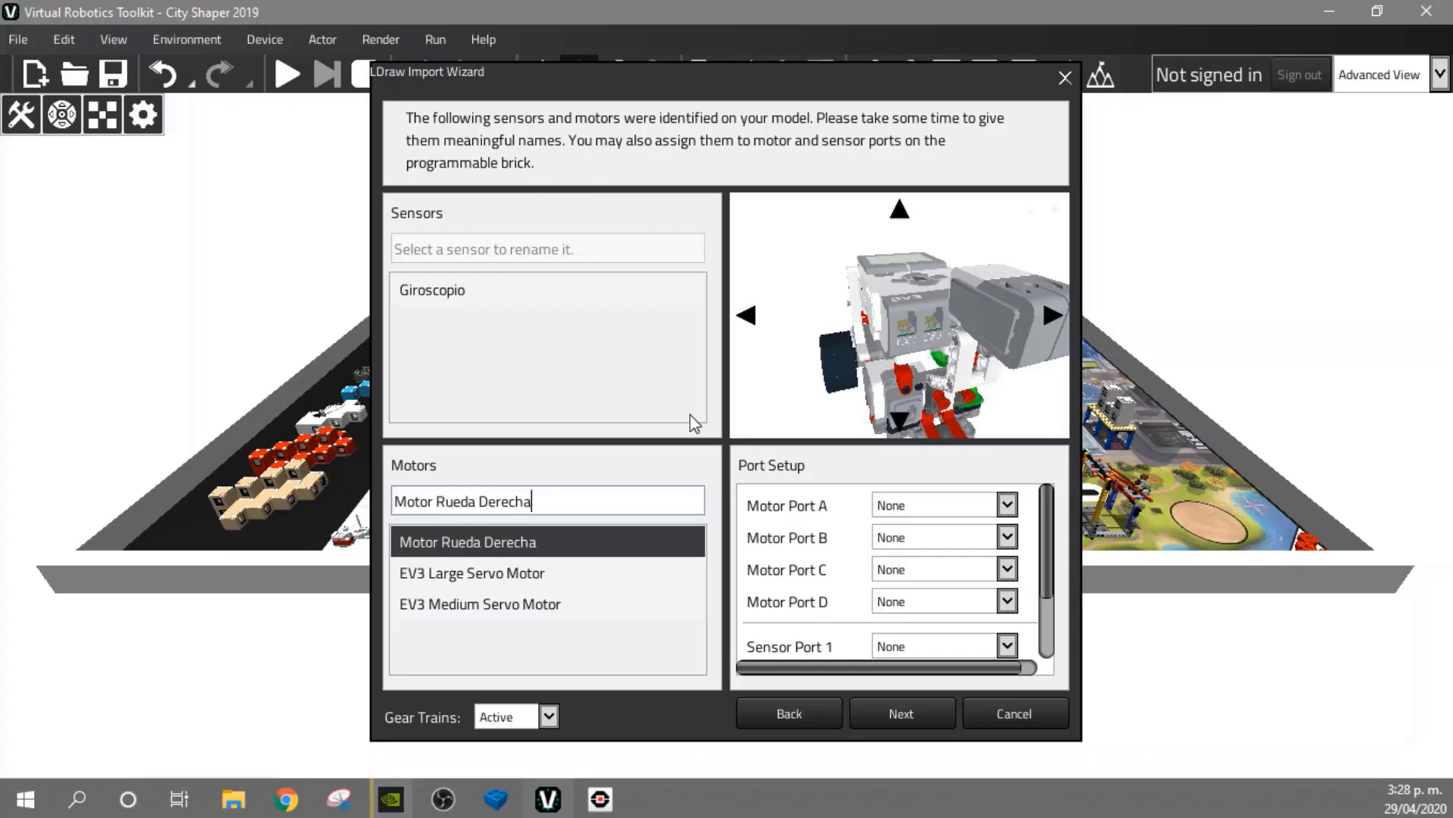
Rename the remaining EV3 Large Servo Motor as Motor Rueda Izquierda
{"action": "left_click", "coordinate": [564, 573]}
{"action": "left_click", "coordinate": [552, 512]}
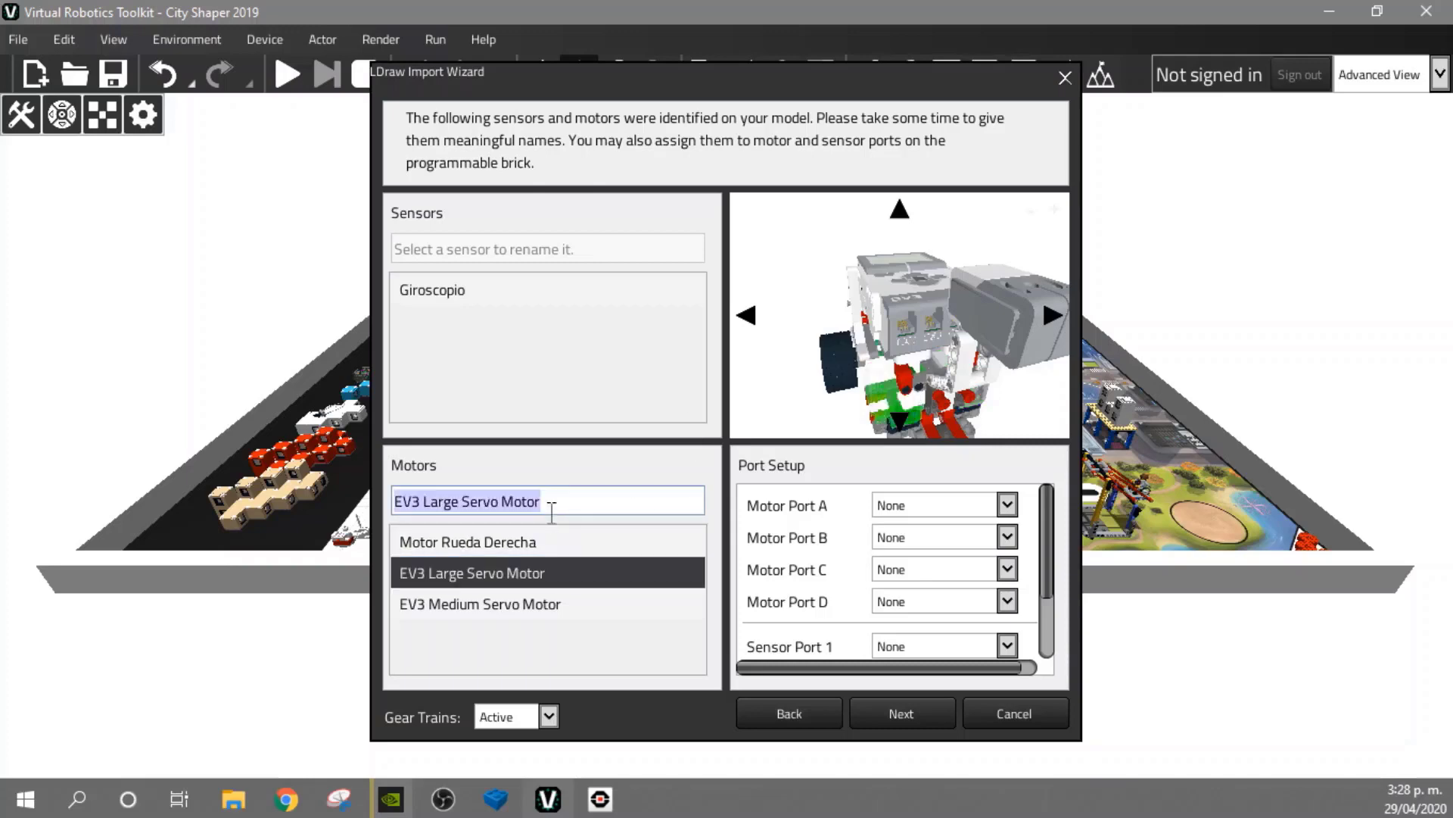
{"action": "type", "text": "Motor "}
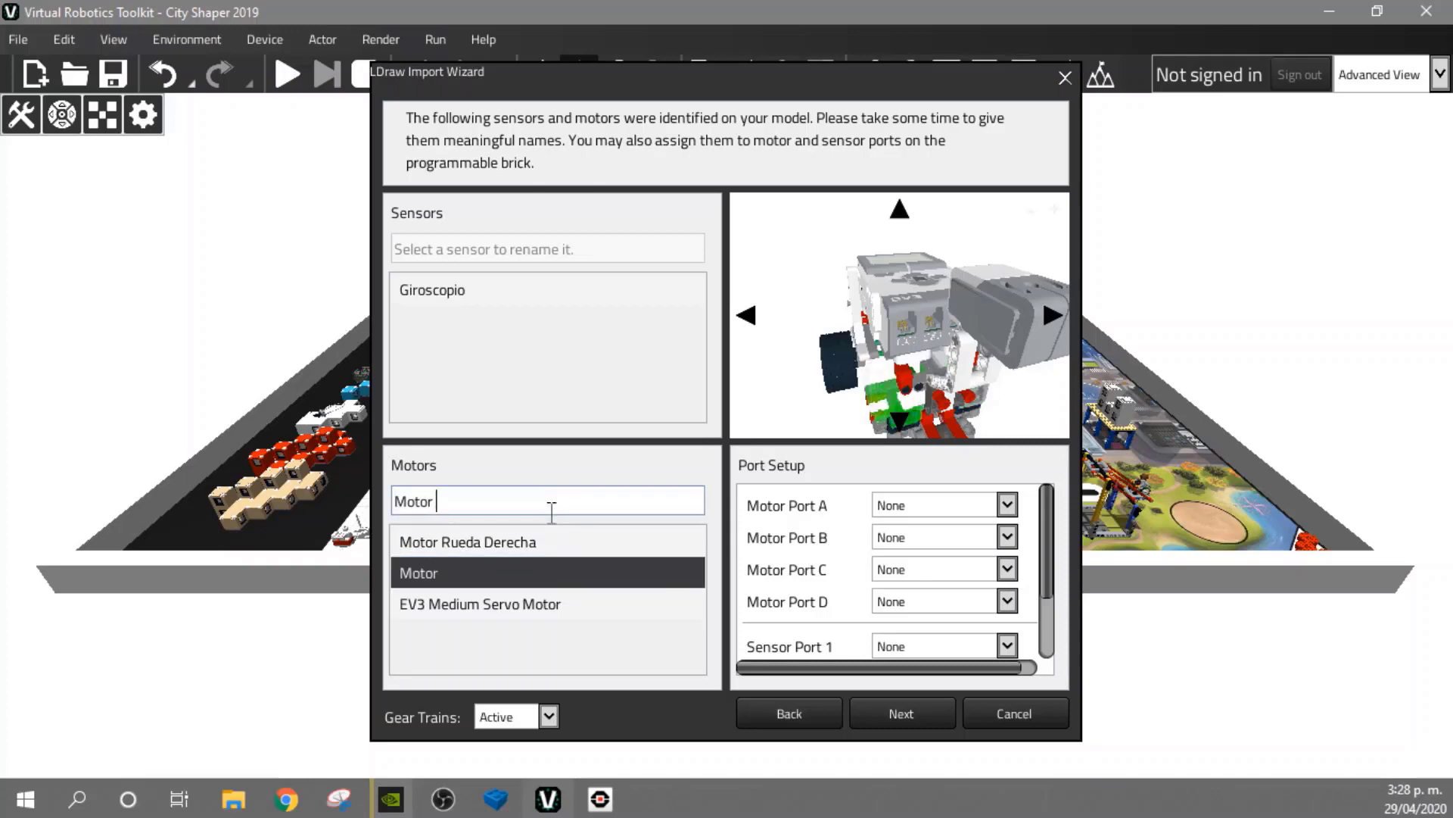
{"action": "type", "text": "Rueda Izquierda"}
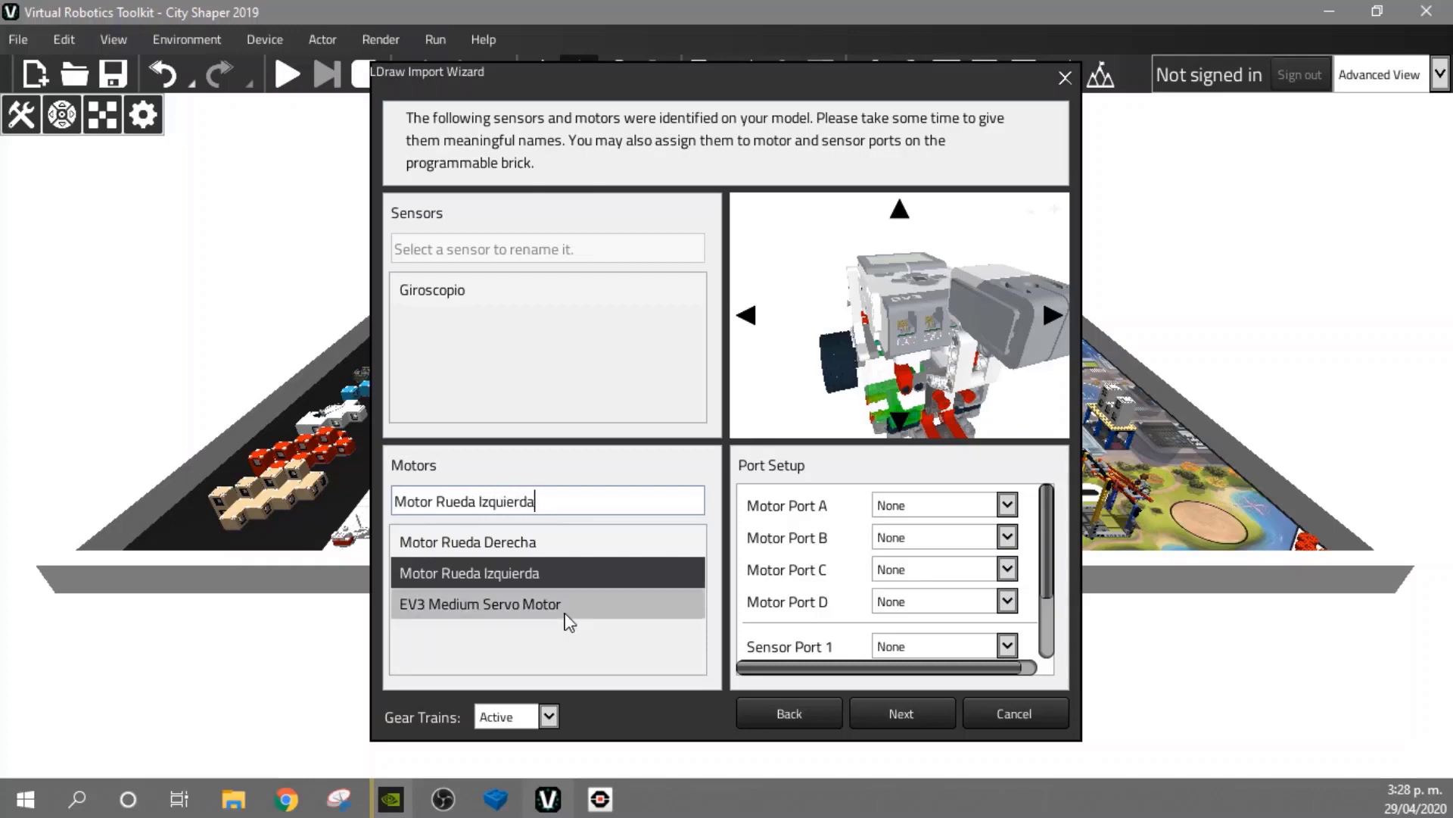
Rename the EV3 Medium Servo Motor as Motor de la Herramienta
{"action": "left_click", "coordinate": [571, 604]}
{"action": "left_click", "coordinate": [583, 504]}
{"action": "type", "text": "Motor de la he"}
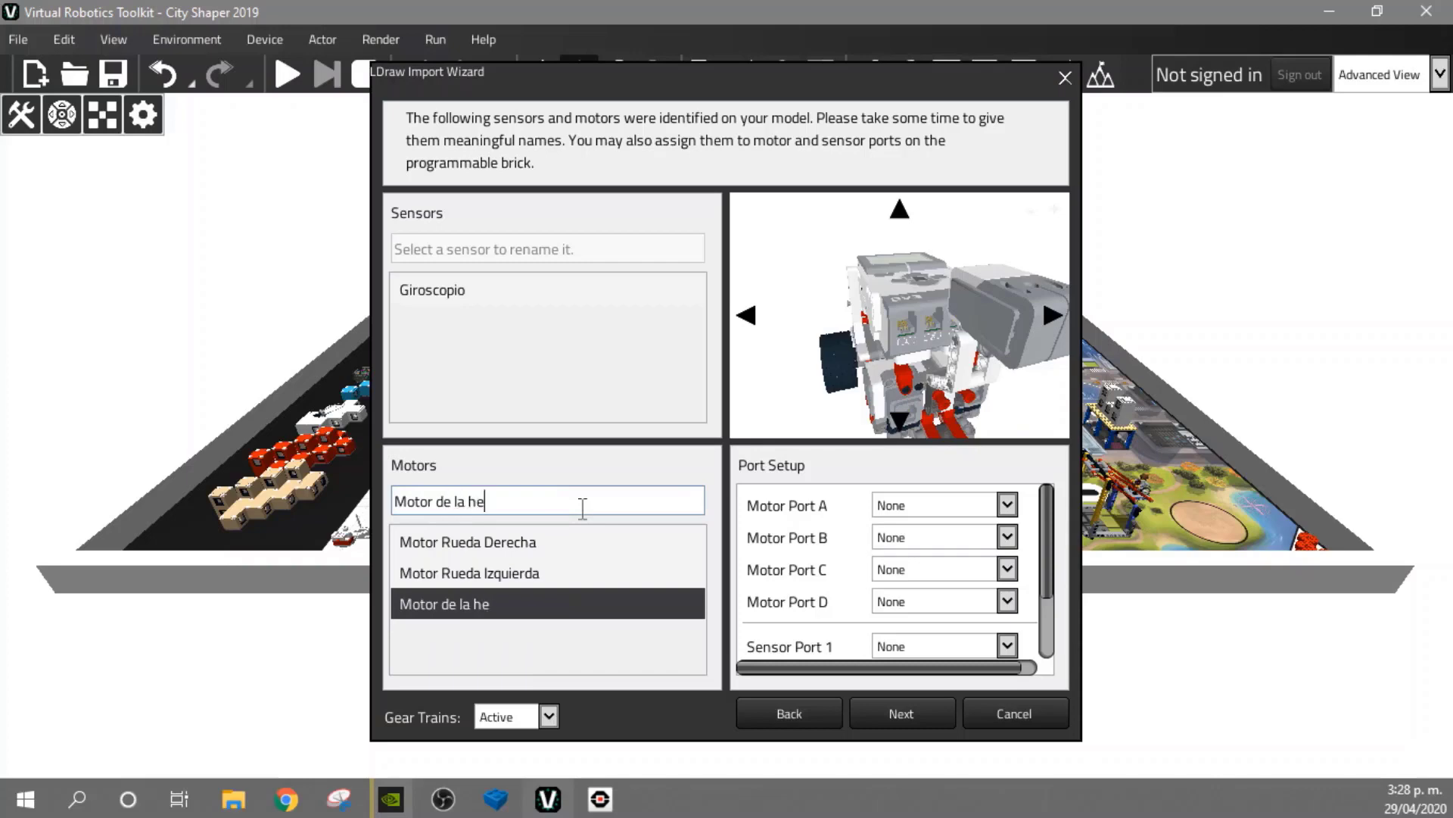
{"action": "key", "text": "BackSpace"}
{"action": "key", "text": "BackSpace"}
{"action": "key", "text": "BackSpace"}
{"action": "key", "text": "BackSpace"}
{"action": "type", "text": "Herramienta"}
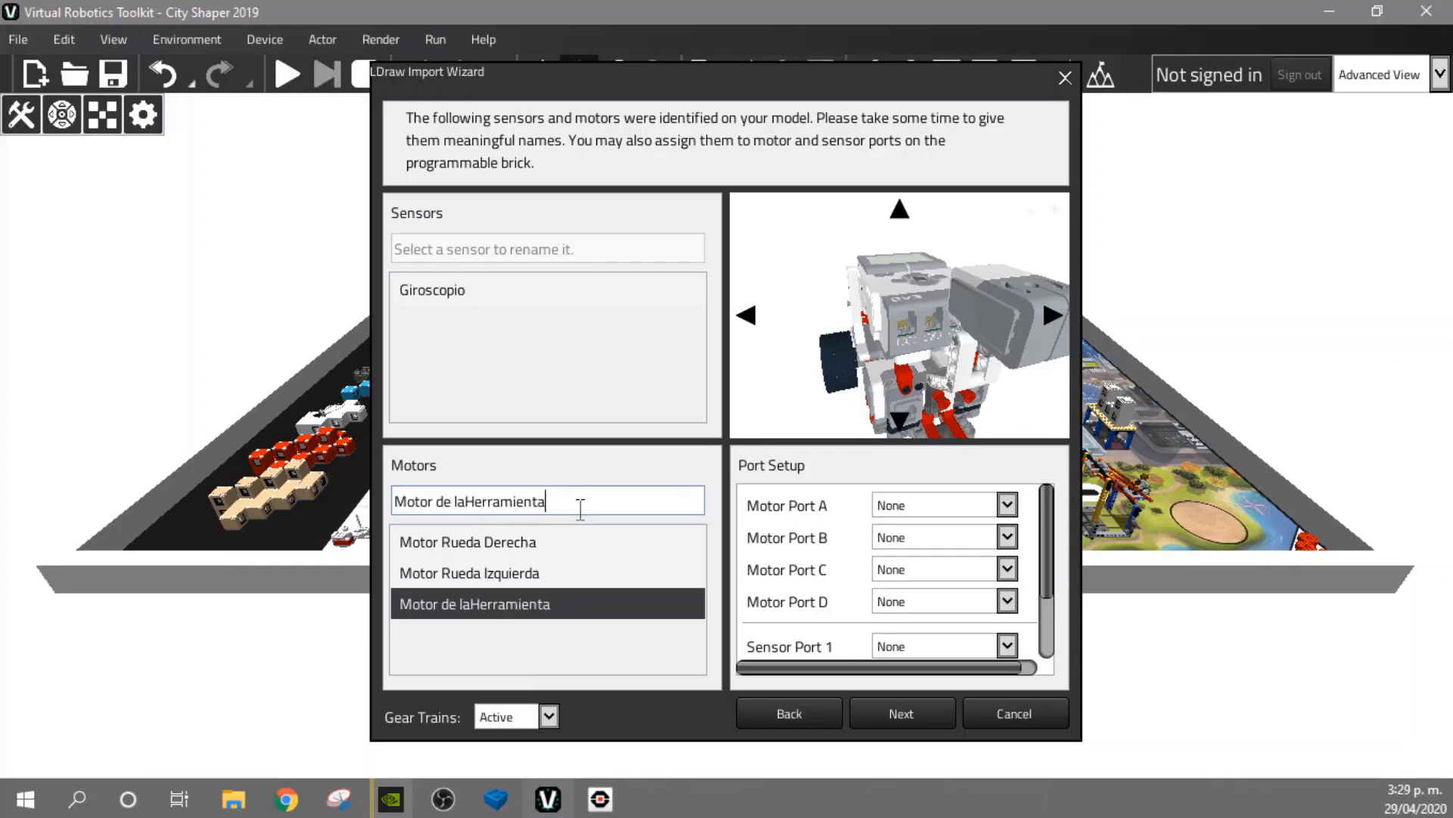
{"action": "double_click", "coordinate": [471, 501]}
{"action": "left_click", "coordinate": [466, 500]}
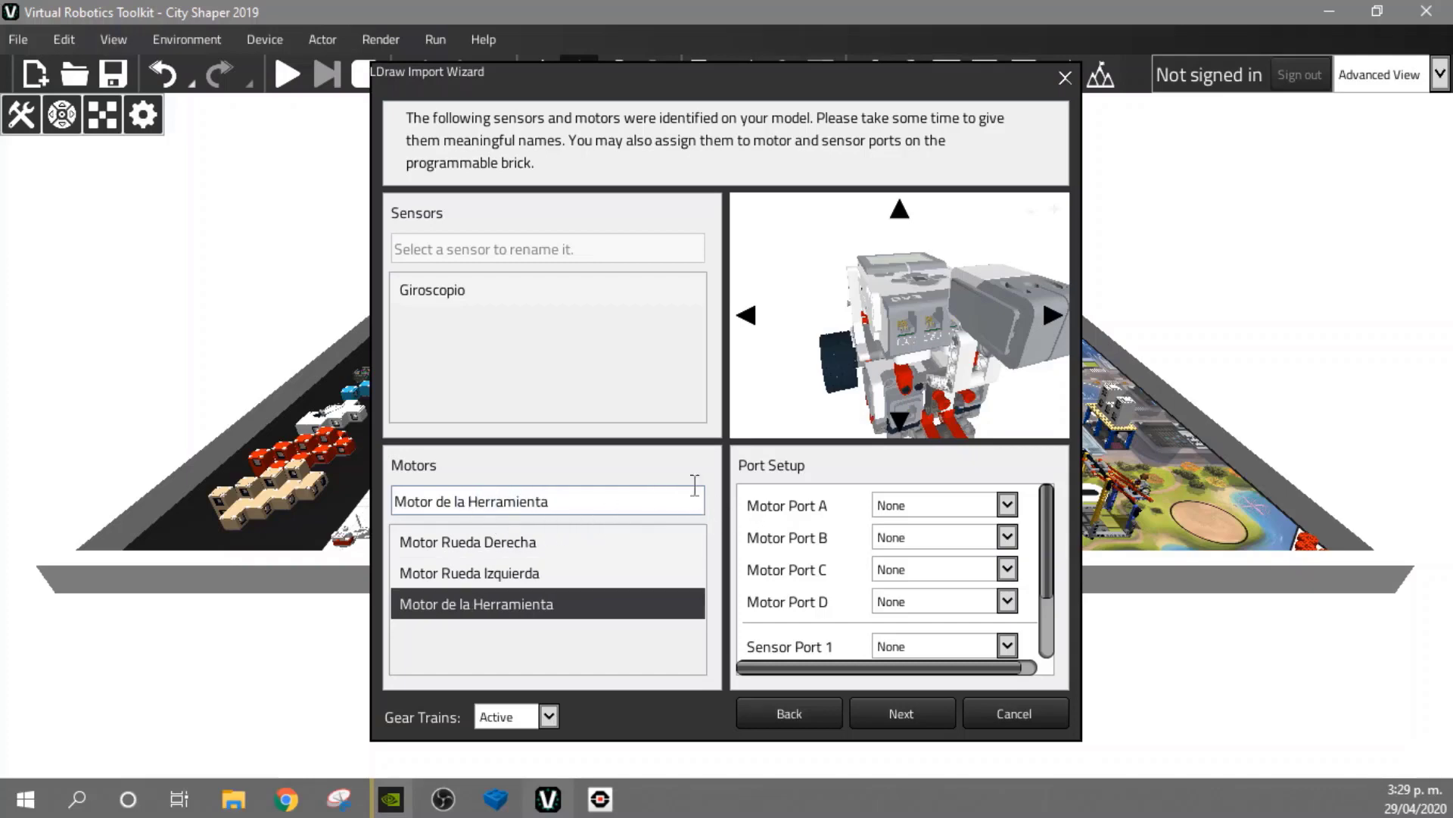
Assign Motor Rueda Derecha to Motor Port B, Motor Rueda Izquierda to Motor Port C and Motor de la Herramienta to Motor Port A
{"action": "scroll", "coordinate": [919, 533], "scroll_direction": "down", "scroll_amount": 2}
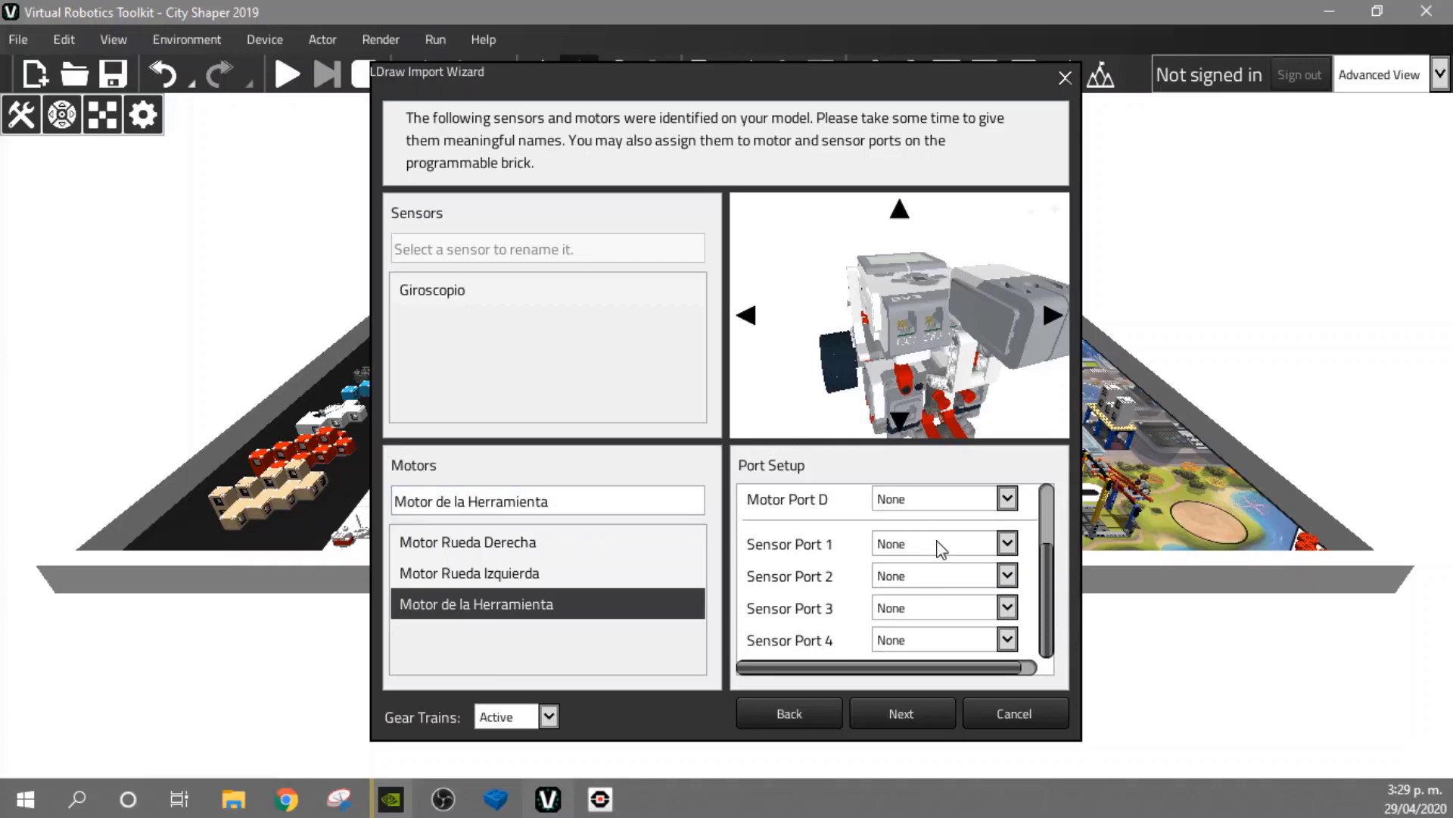
{"action": "scroll", "coordinate": [941, 547], "scroll_direction": "up", "scroll_amount": 2}
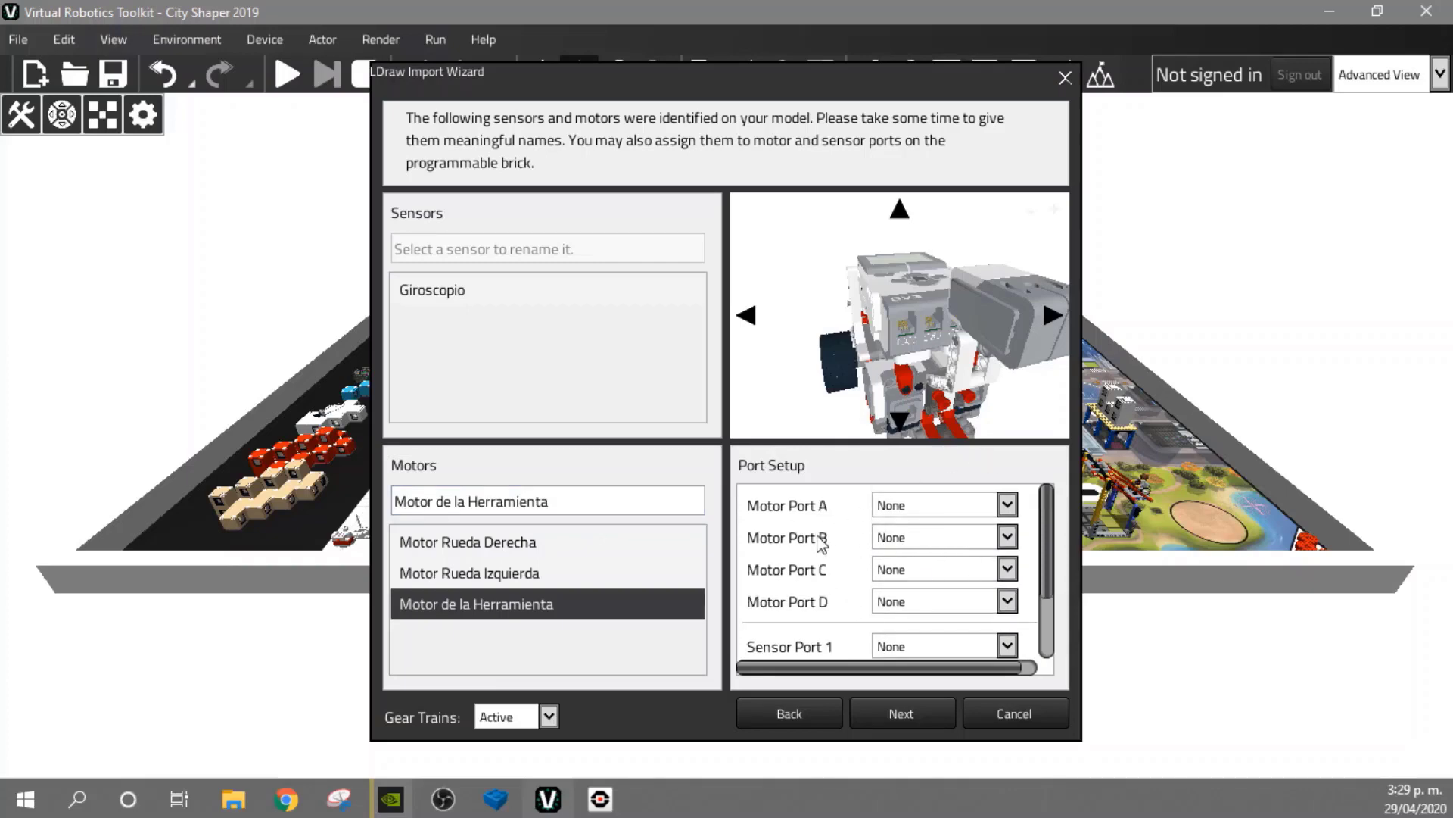
{"action": "scroll", "coordinate": [840, 587], "scroll_direction": "down", "scroll_amount": 2}
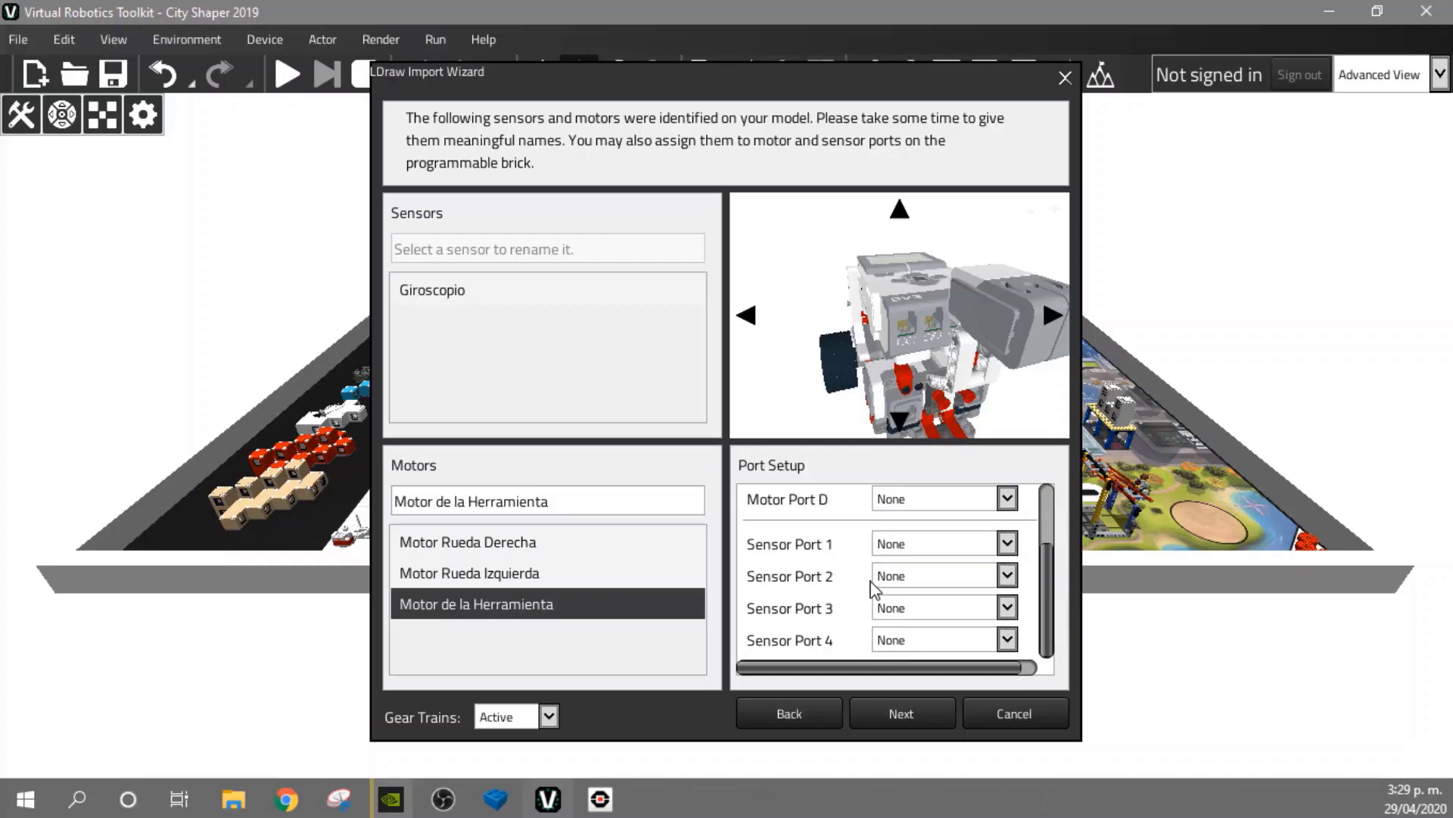
{"action": "scroll", "coordinate": [846, 578], "scroll_direction": "up", "scroll_amount": 2}
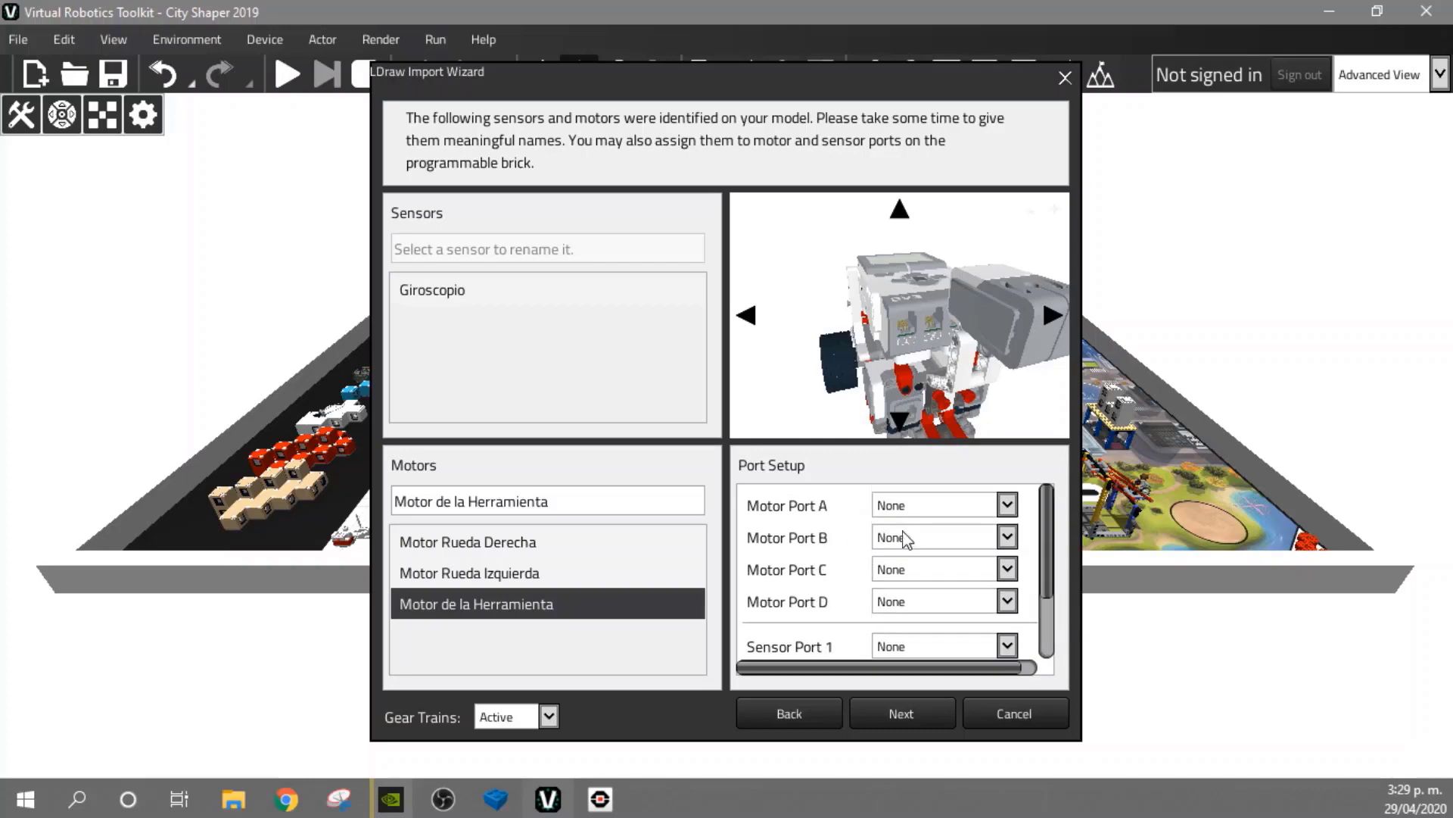
{"action": "left_click", "coordinate": [1008, 539]}
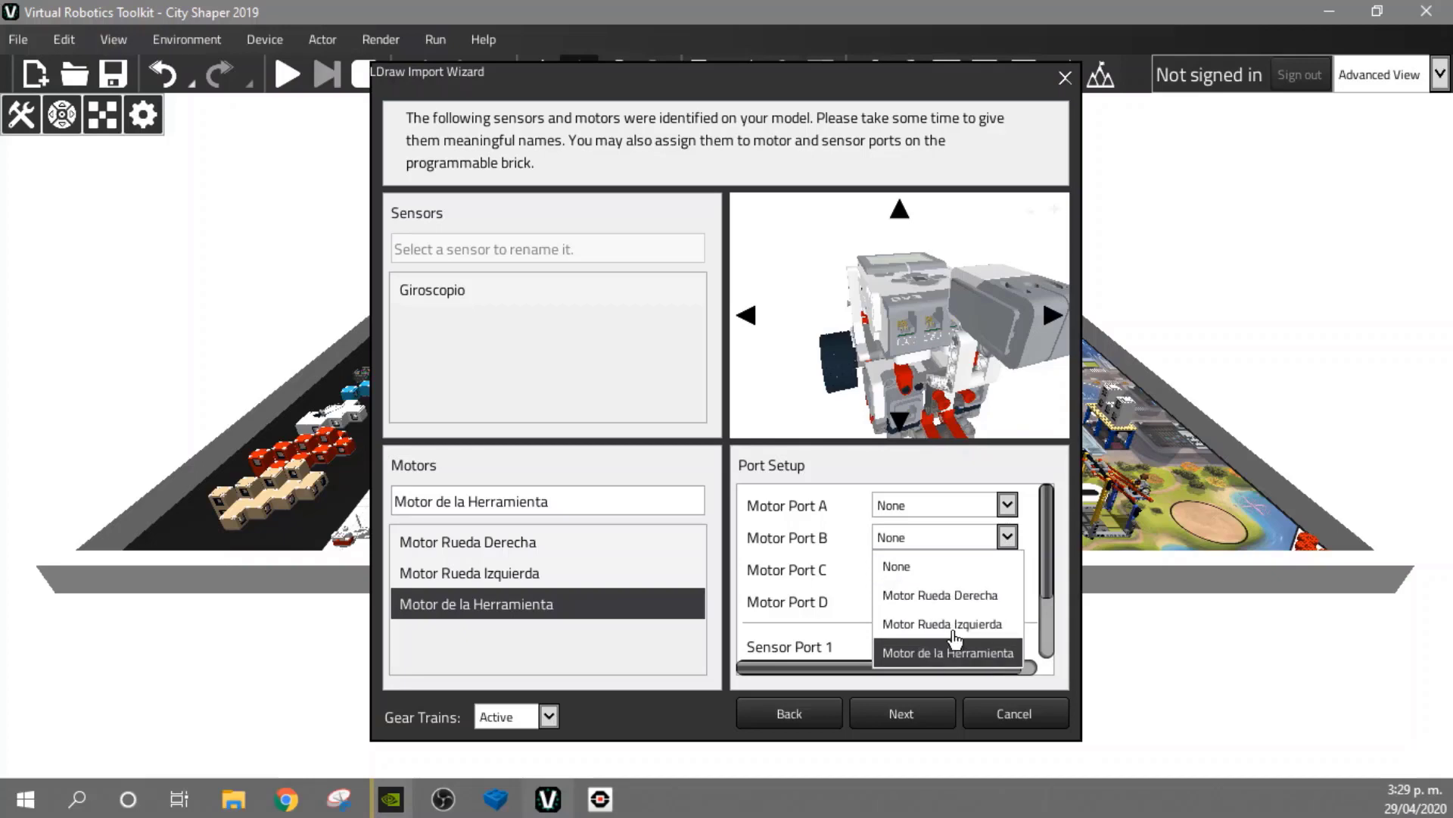
{"action": "left_click", "coordinate": [960, 597]}
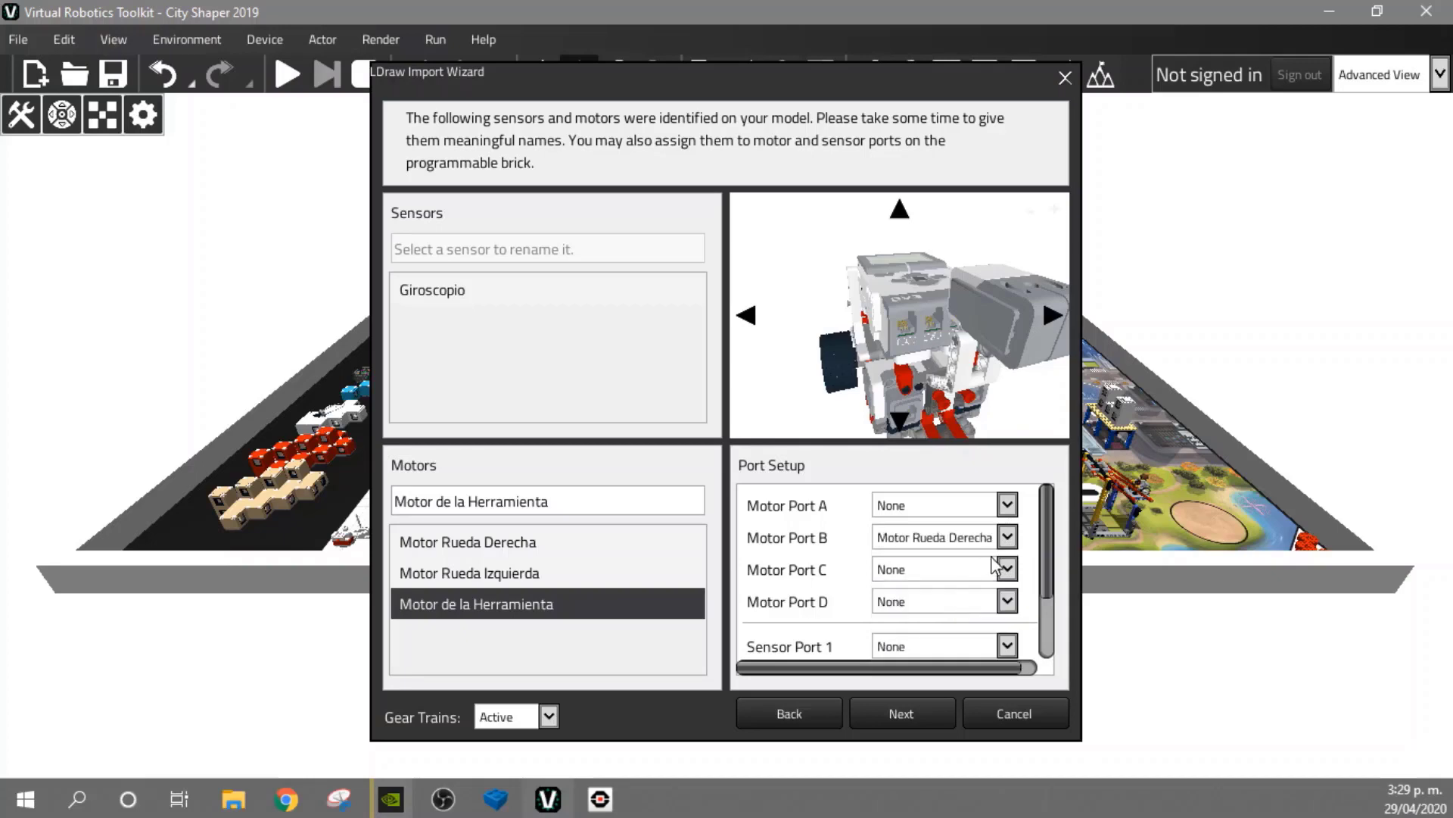
{"action": "left_click", "coordinate": [1008, 569]}
{"action": "left_click", "coordinate": [942, 656]}
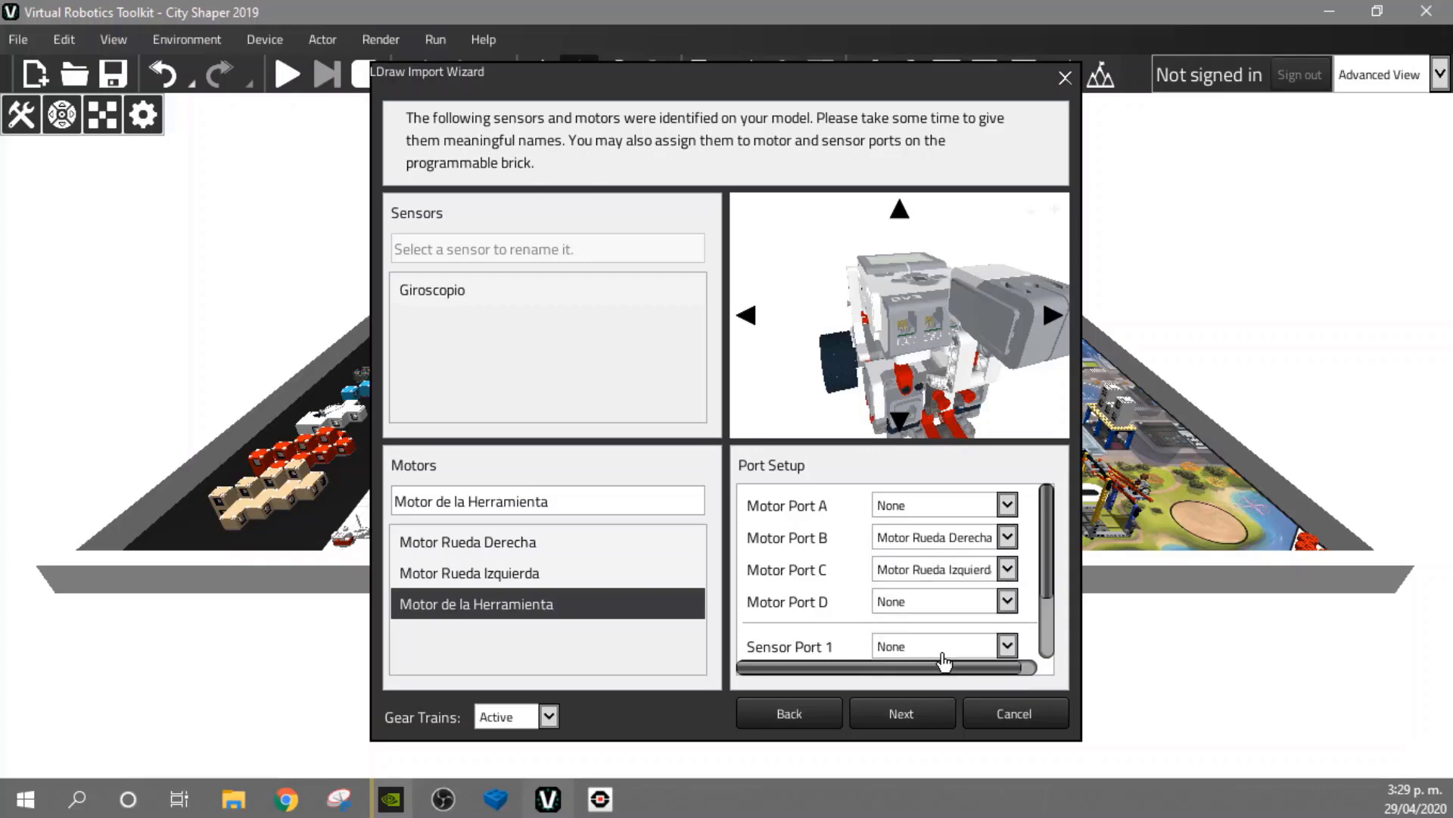
{"action": "left_click", "coordinate": [1007, 505]}
{"action": "left_click", "coordinate": [985, 620]}
Assign Giroscopio to Sensor Port 1 and continue to the wizard's drive controls page
{"action": "scroll", "coordinate": [977, 600], "scroll_direction": "down", "scroll_amount": 3}
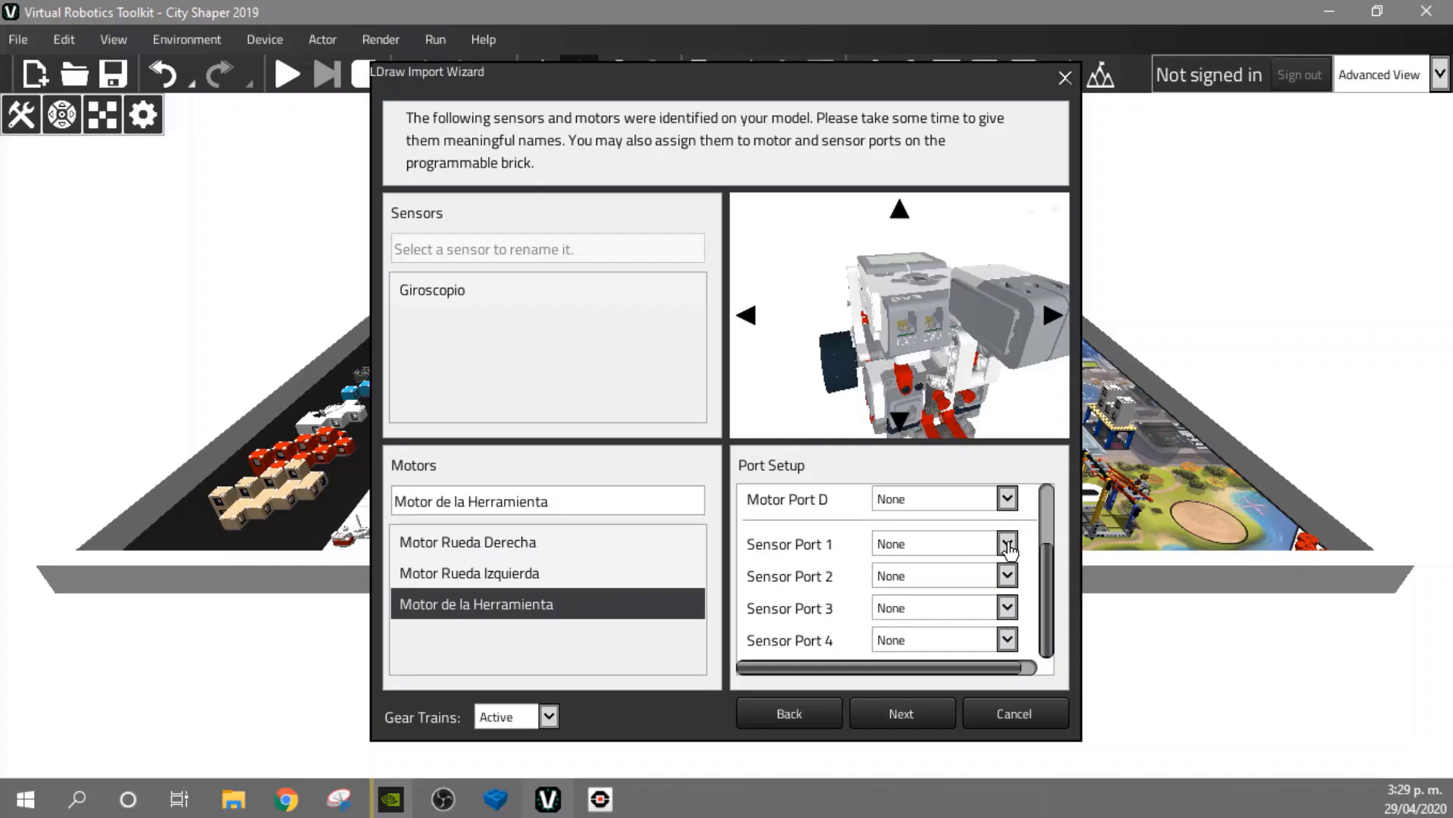
{"action": "left_click", "coordinate": [1008, 545]}
{"action": "left_click", "coordinate": [950, 604]}
{"action": "left_click", "coordinate": [899, 715]}
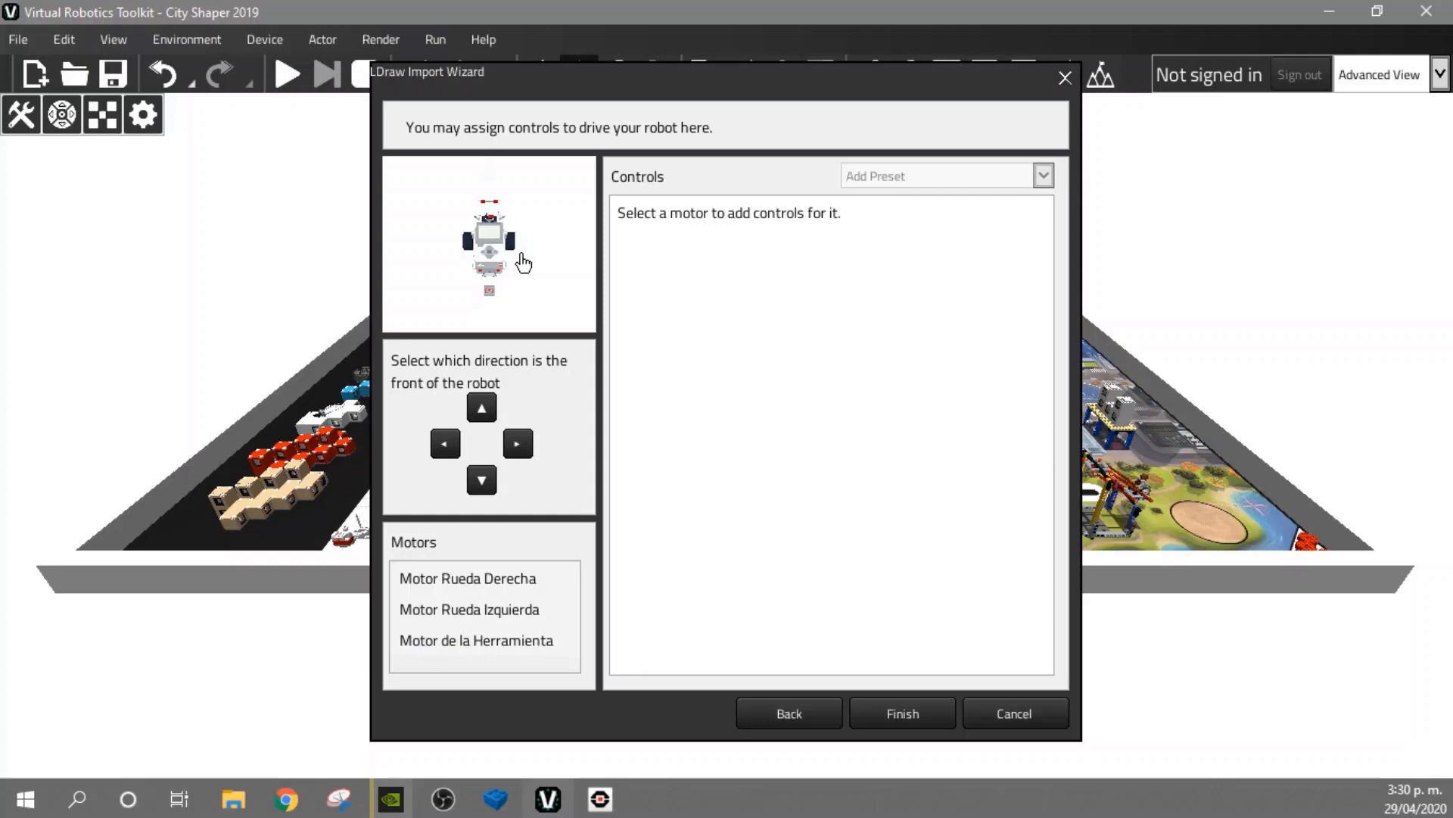
Set the upward direction as the robot's front and check the control list of each motor
{"action": "left_click", "coordinate": [482, 412]}
{"action": "left_click", "coordinate": [488, 591]}
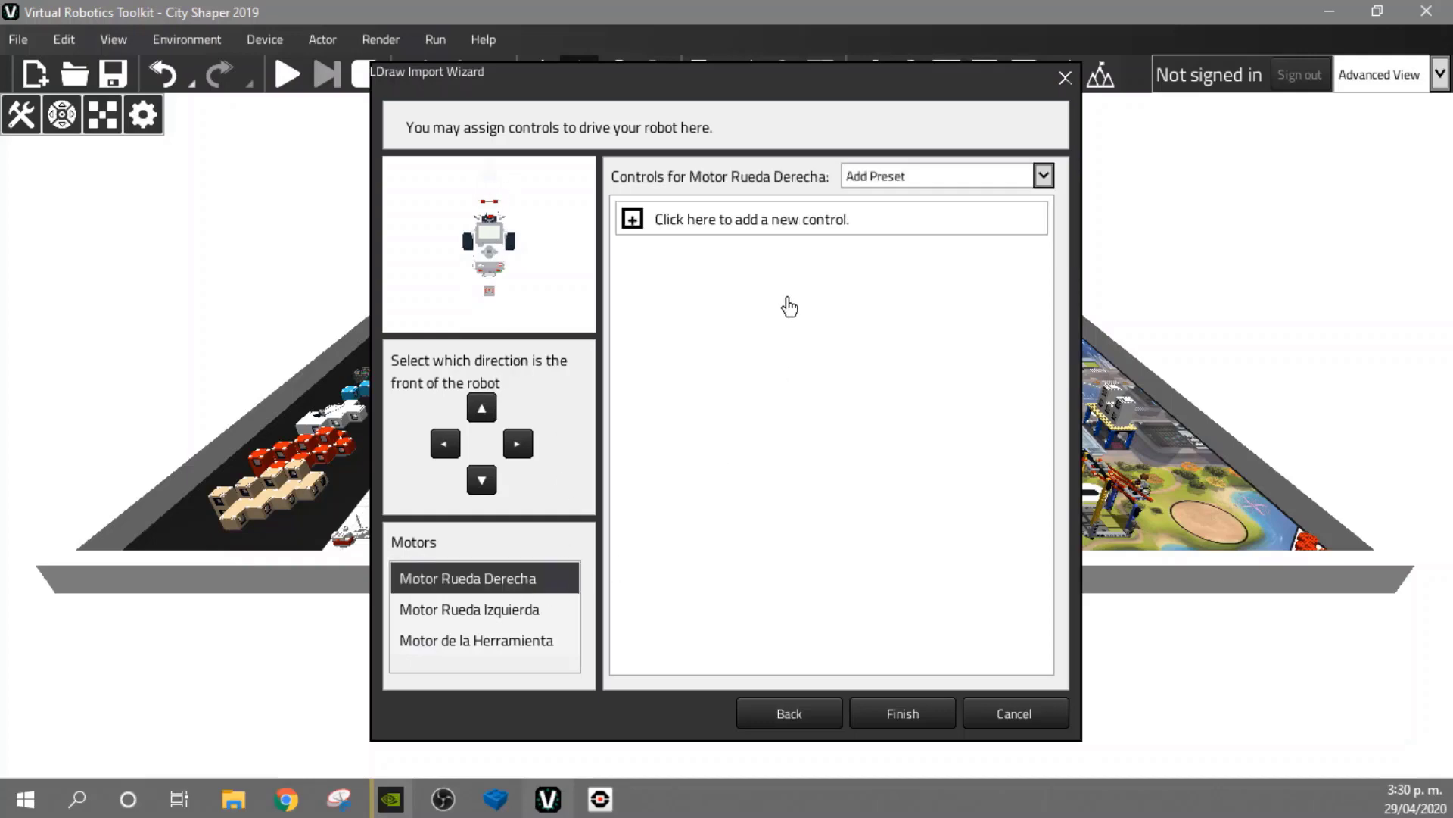
{"action": "left_click", "coordinate": [469, 609]}
{"action": "left_click", "coordinate": [516, 644]}
{"action": "left_click", "coordinate": [497, 576]}
{"action": "left_click", "coordinate": [498, 614]}
{"action": "left_click", "coordinate": [520, 578]}
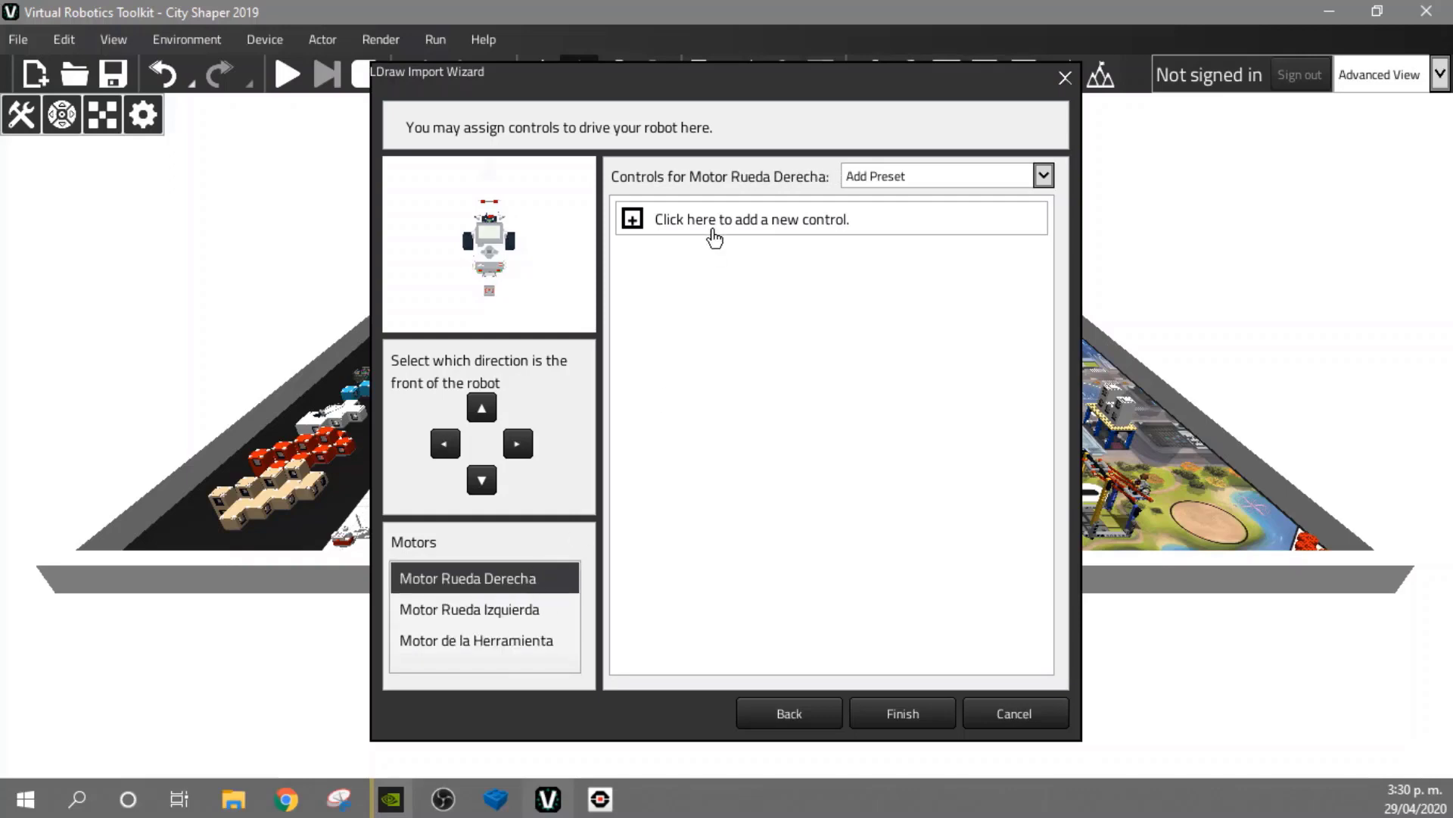
Try a custom control for Motor Rueda Derecha on the W key with the Is Down event, and remove it
{"action": "left_click", "coordinate": [659, 219]}
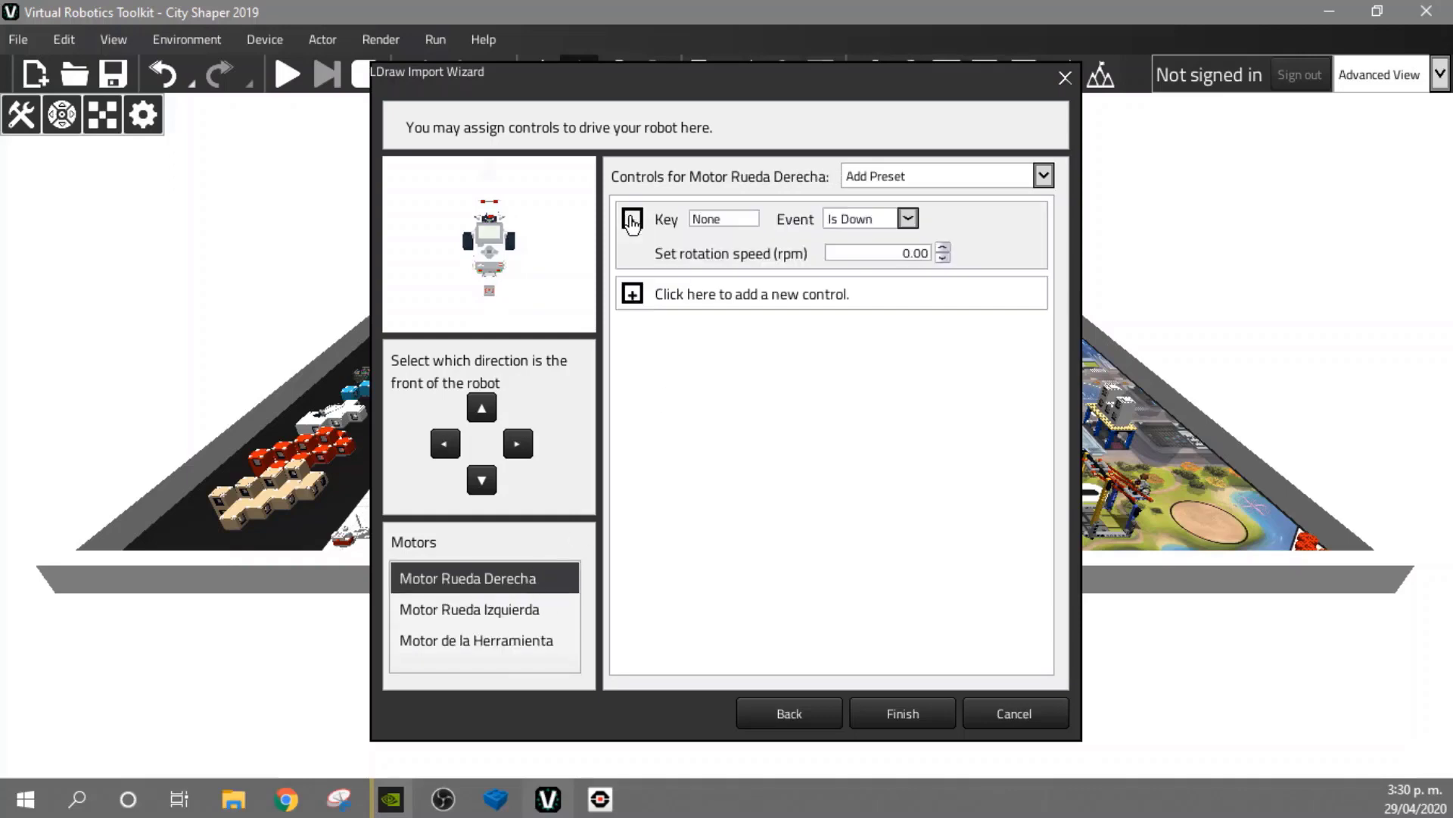
{"action": "left_click", "coordinate": [721, 218]}
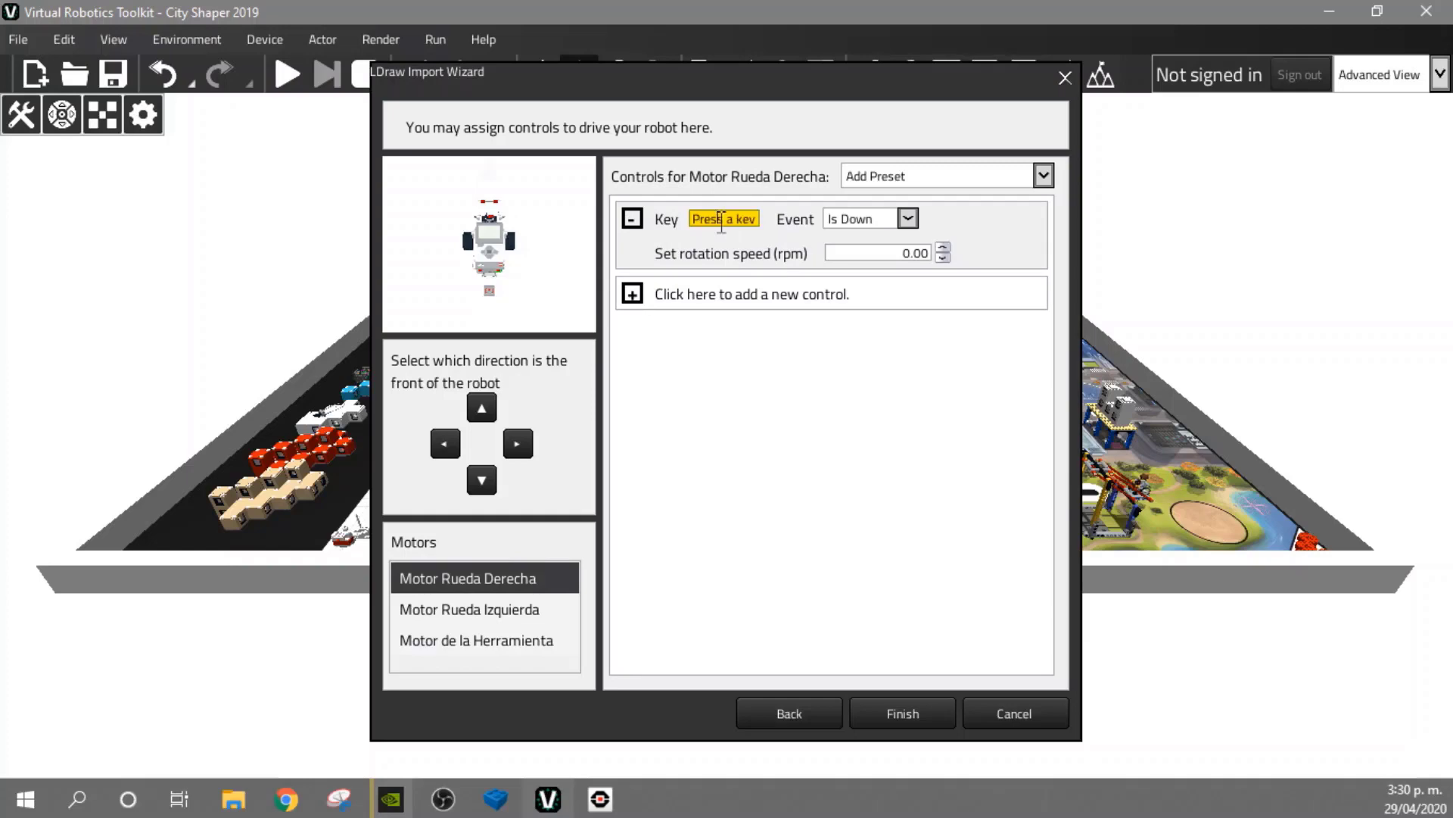
{"action": "key", "text": "w"}
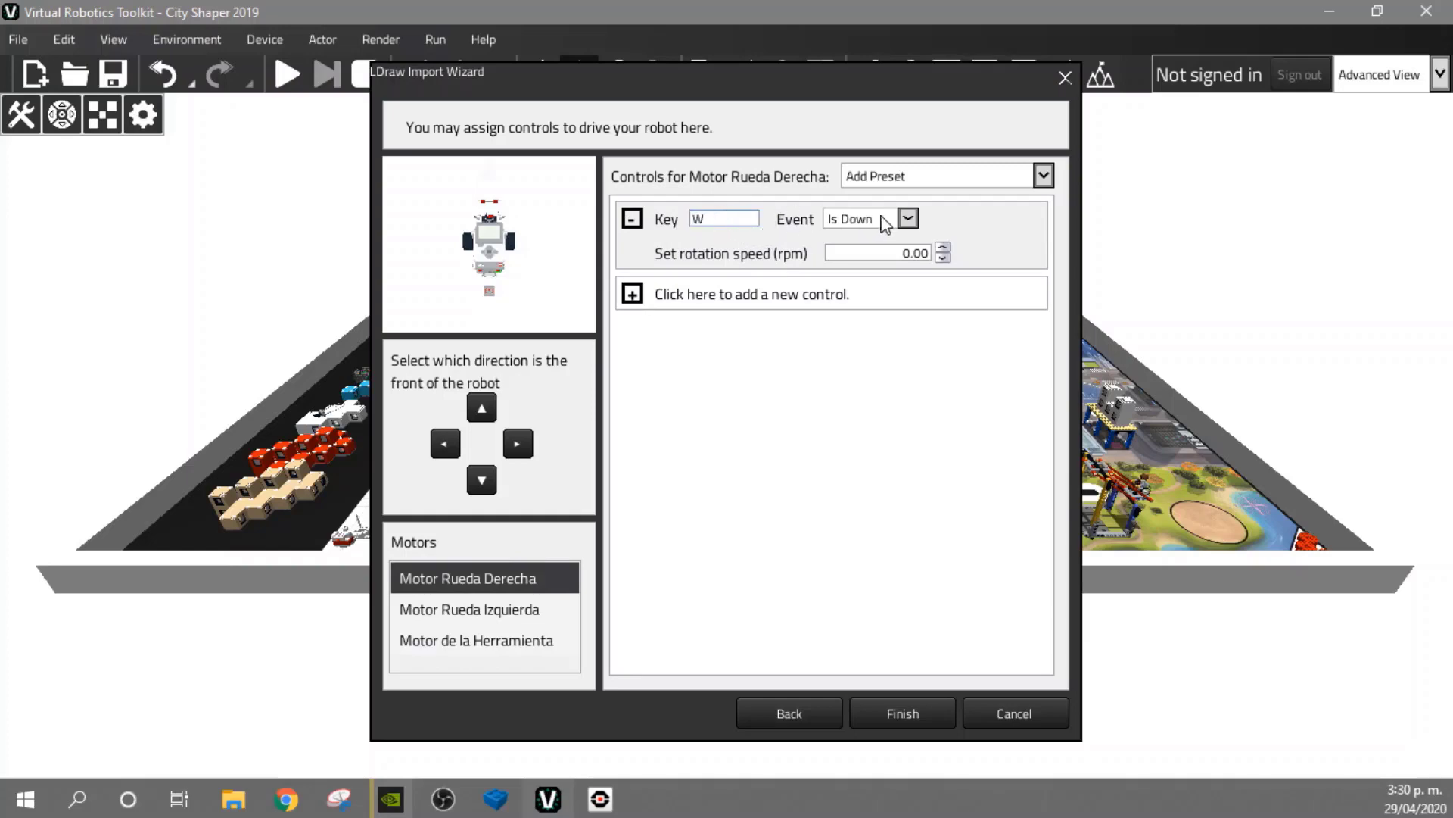
{"action": "left_click", "coordinate": [908, 219]}
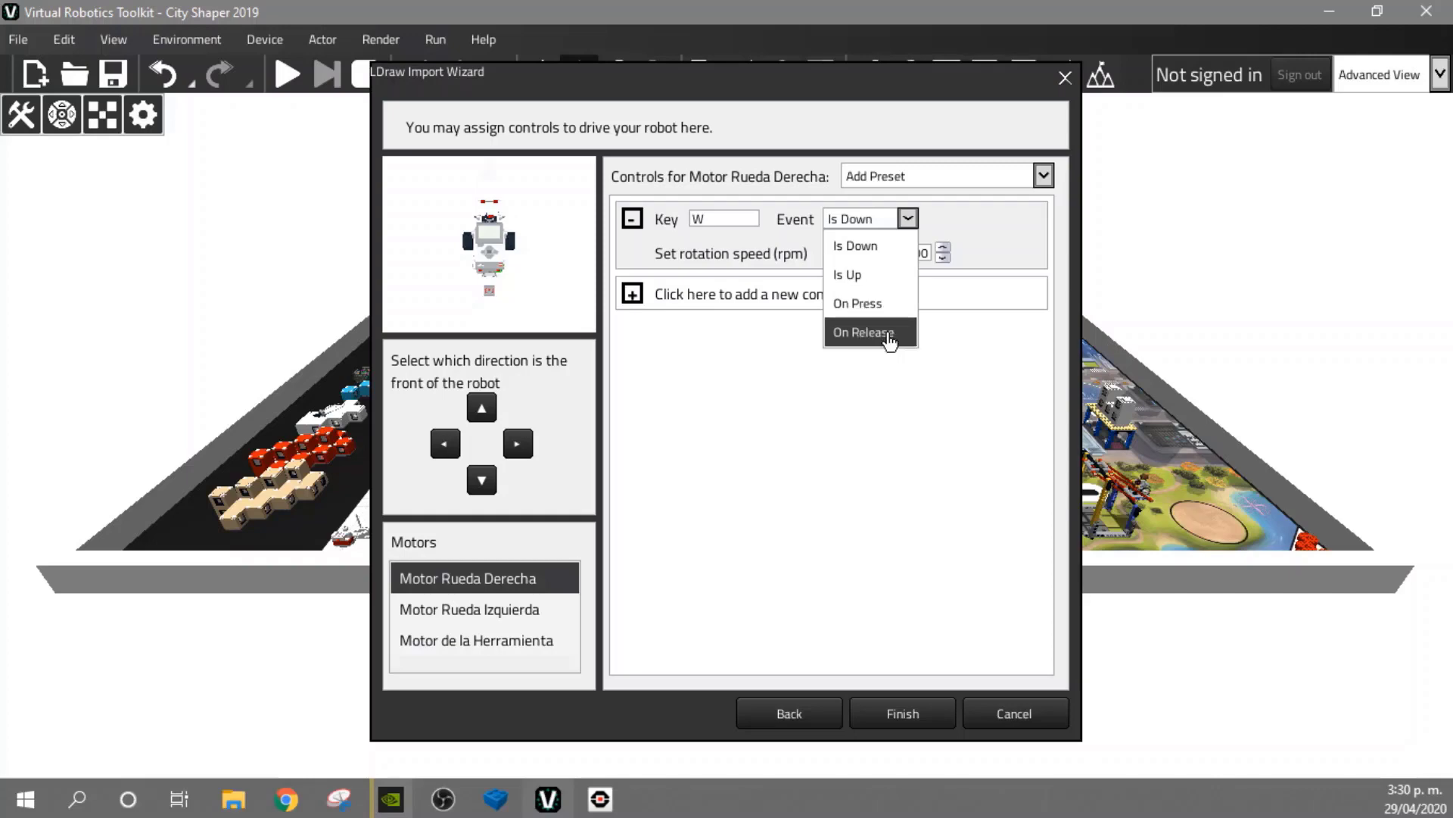
{"action": "left_click", "coordinate": [870, 252]}
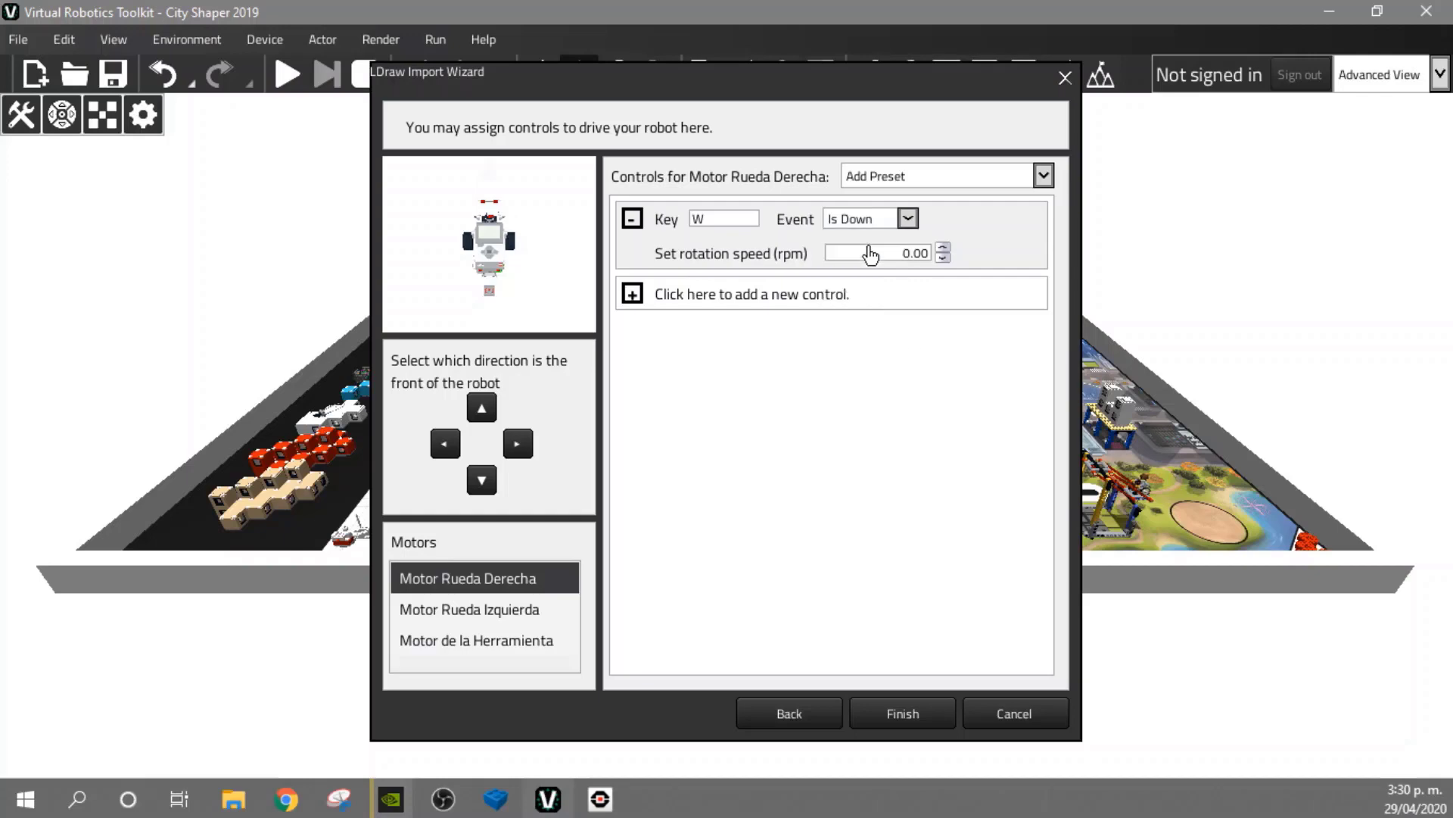
{"action": "left_click", "coordinate": [943, 248]}
{"action": "left_click", "coordinate": [943, 248]}
{"action": "left_click", "coordinate": [632, 219]}
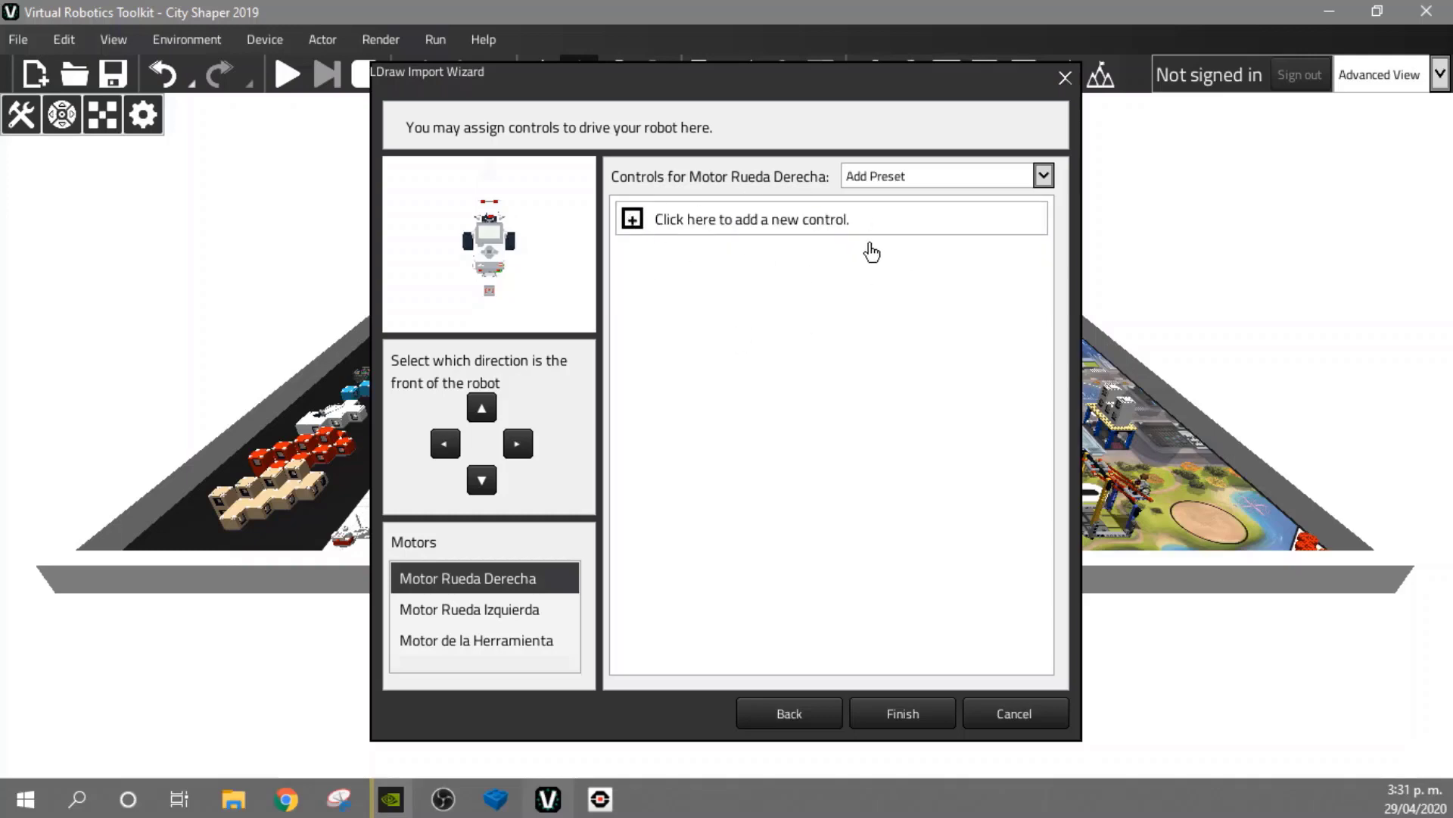
Add the Right Wheel (WASD) preset to Motor Rueda Derecha and the Left Wheel (Arrow Keys) preset to Motor Rueda Izquierda
{"action": "left_click", "coordinate": [1044, 175]}
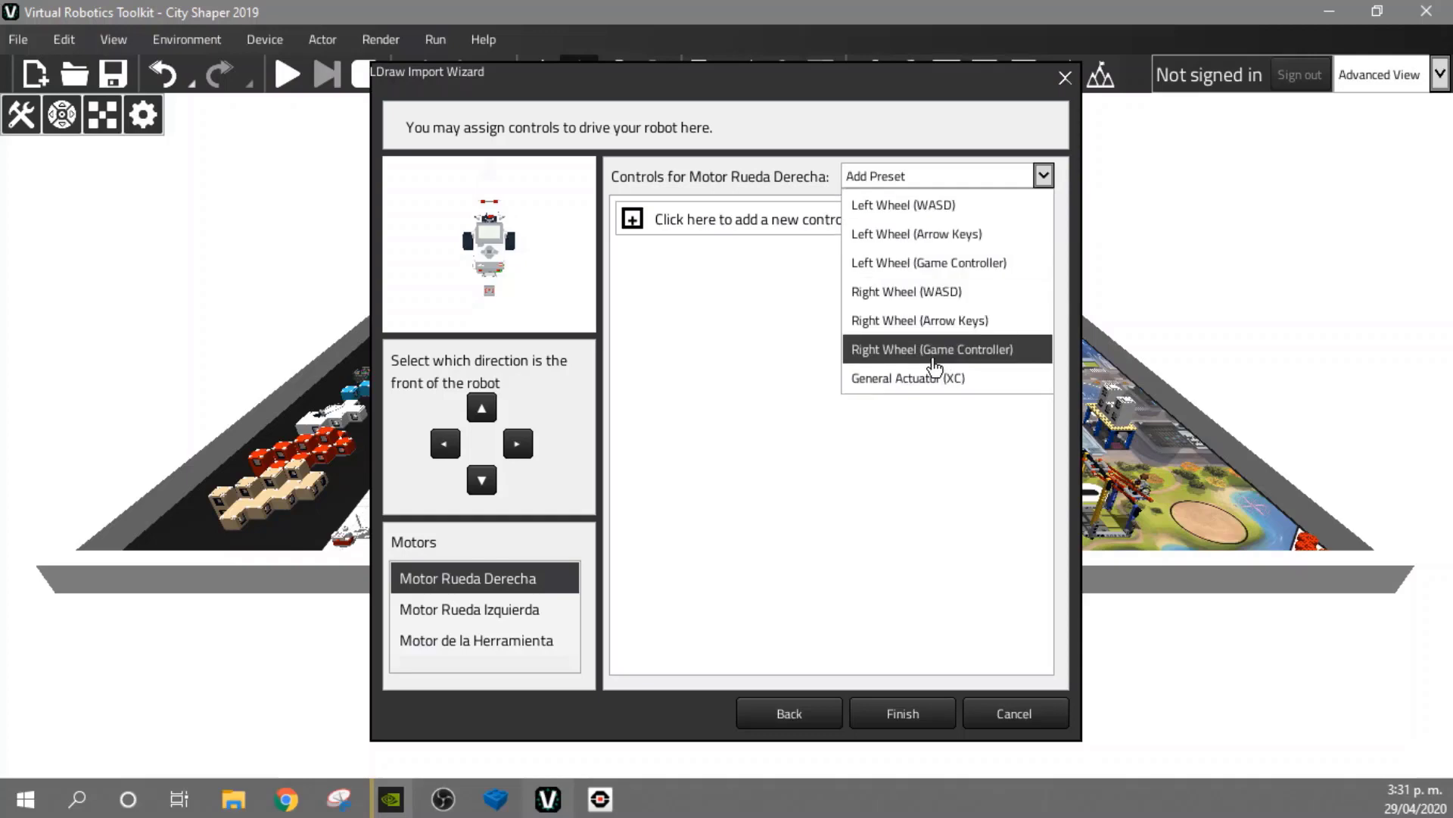
{"action": "left_click", "coordinate": [933, 297]}
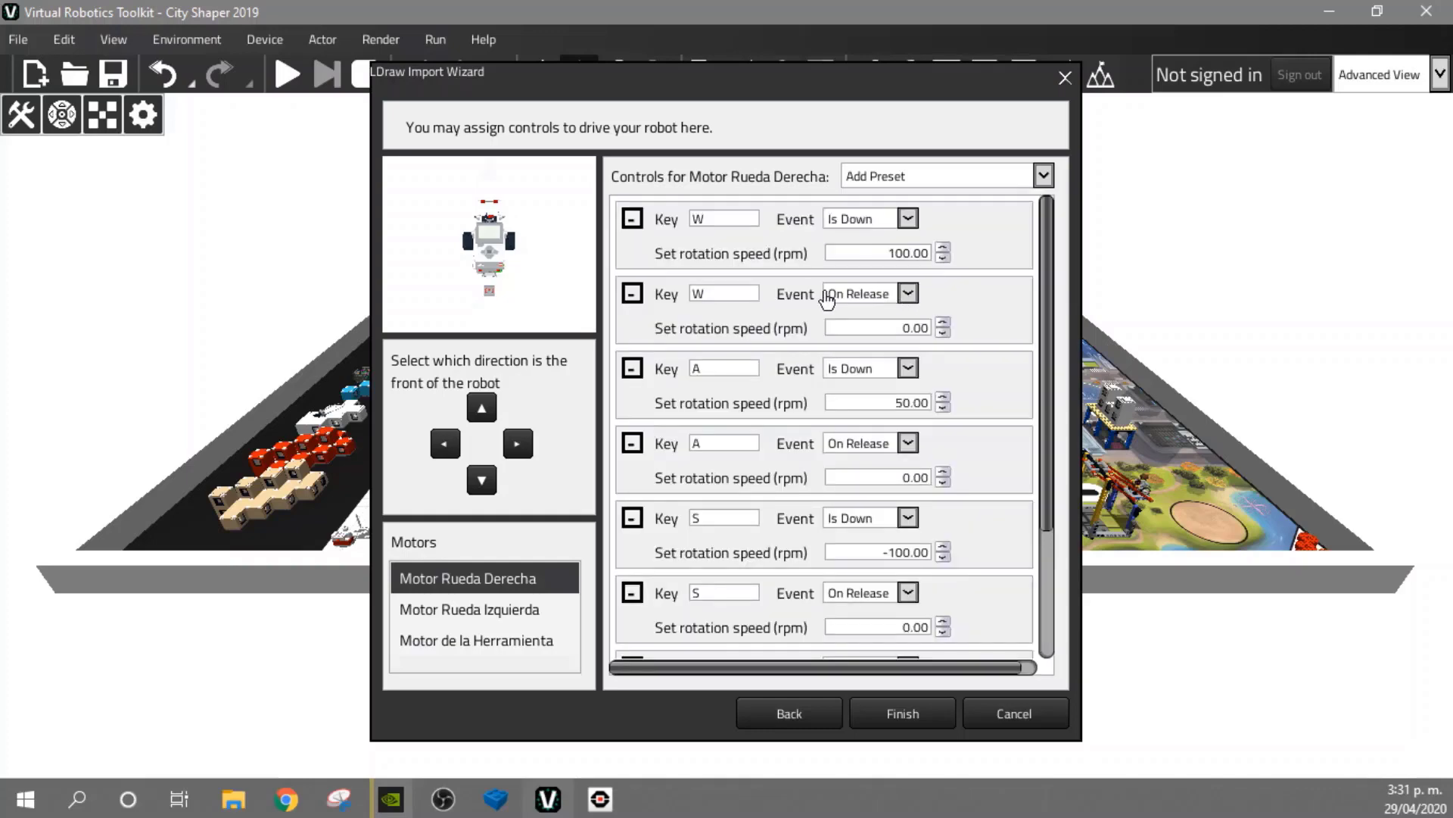
{"action": "left_click", "coordinate": [486, 610]}
{"action": "left_click", "coordinate": [1043, 175]}
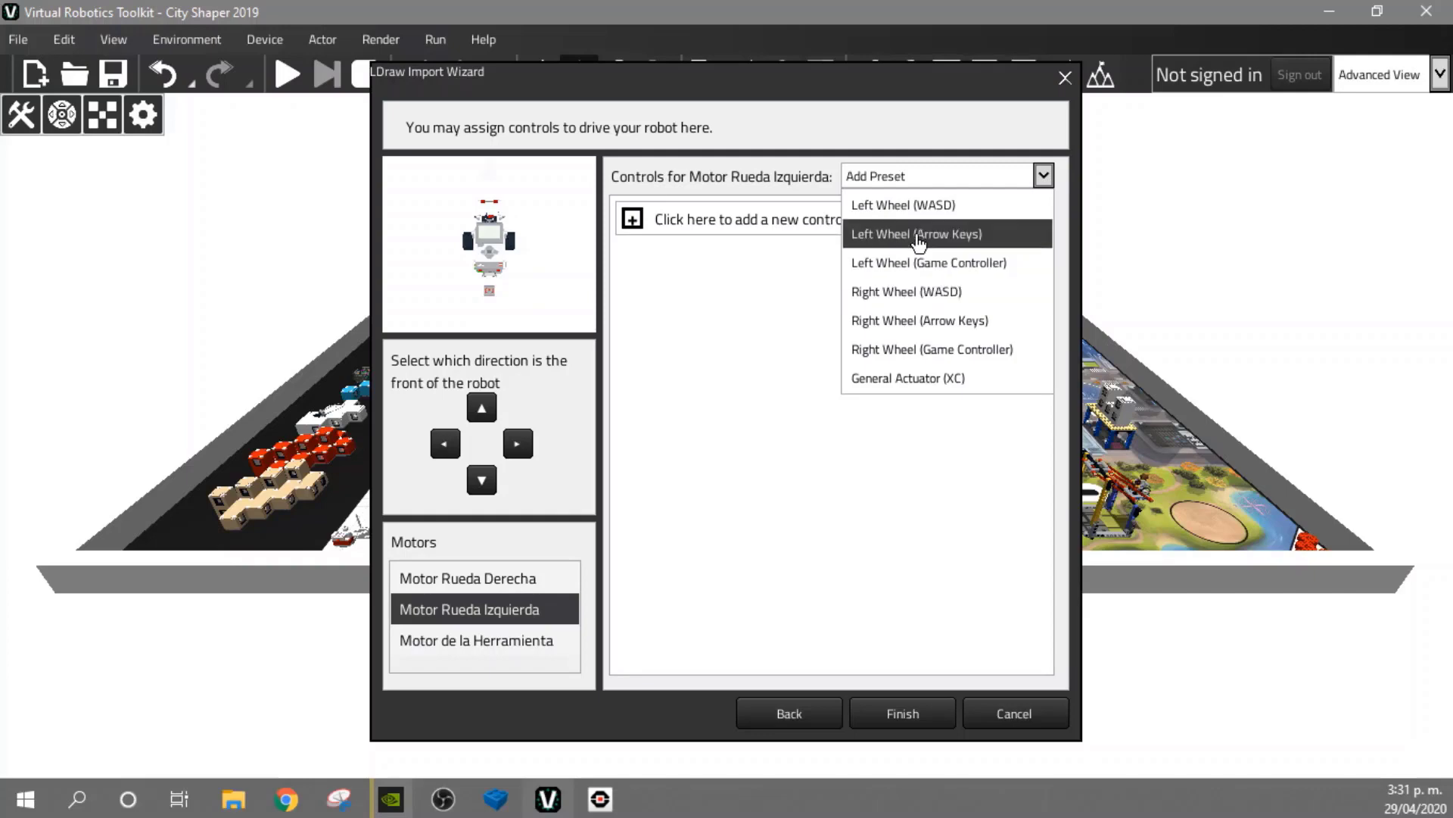
{"action": "left_click", "coordinate": [968, 242]}
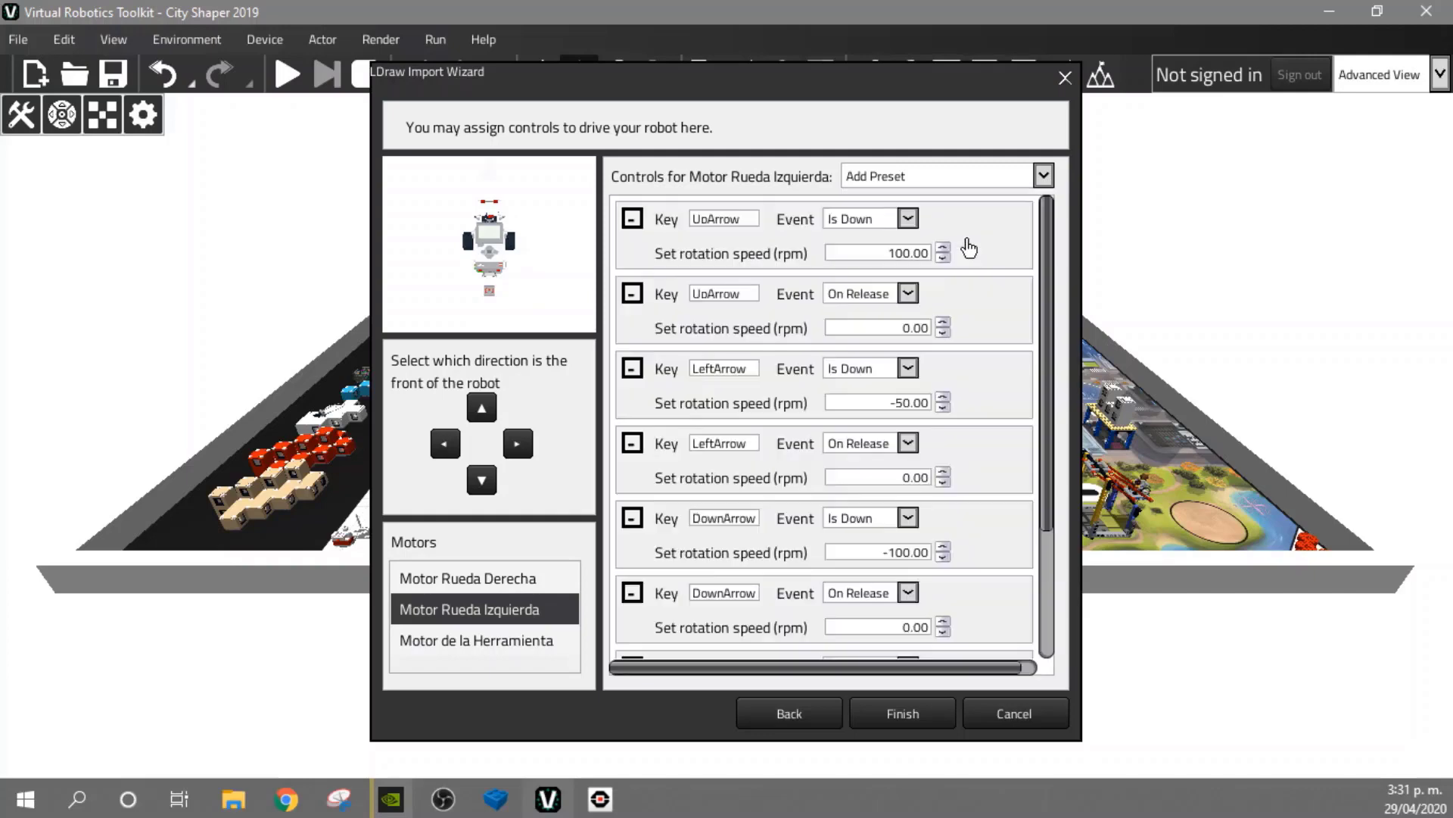
Add the General Actuator (XC) preset to Motor de la Herramienta and finish the LDraw import
{"action": "left_click", "coordinate": [536, 642]}
{"action": "left_click", "coordinate": [1043, 175]}
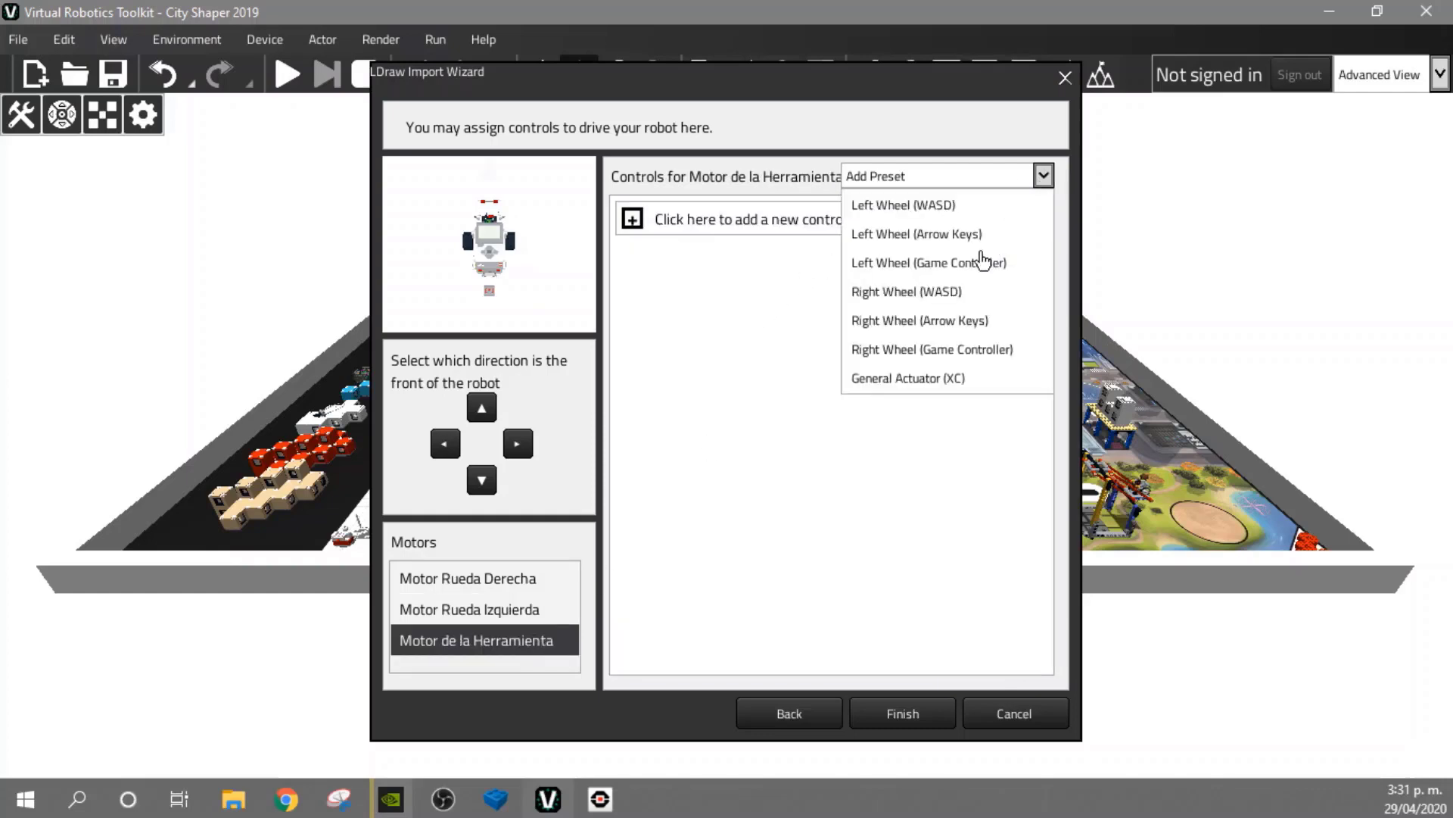
{"action": "left_click", "coordinate": [914, 387]}
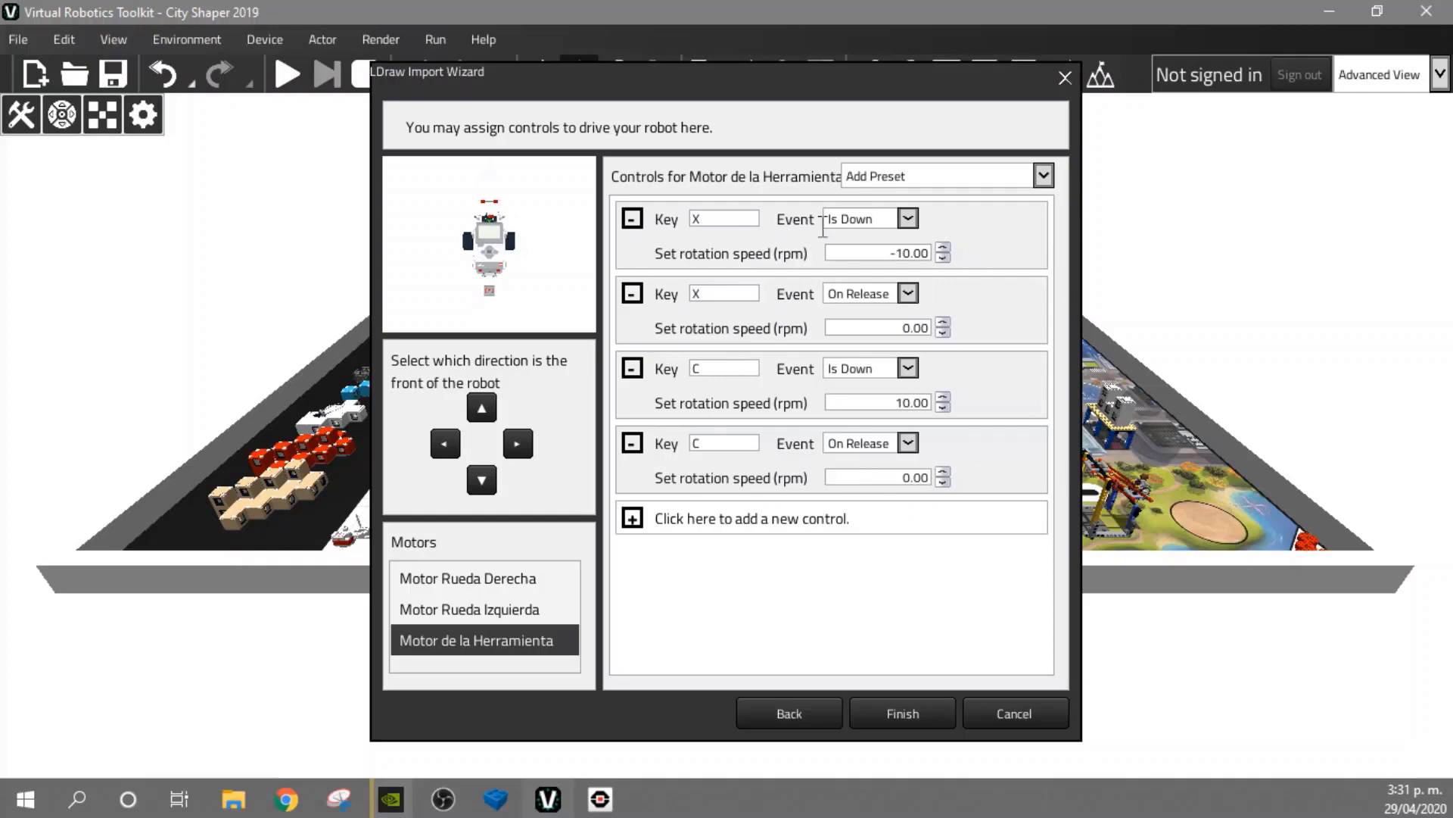
{"action": "left_click", "coordinate": [902, 714]}
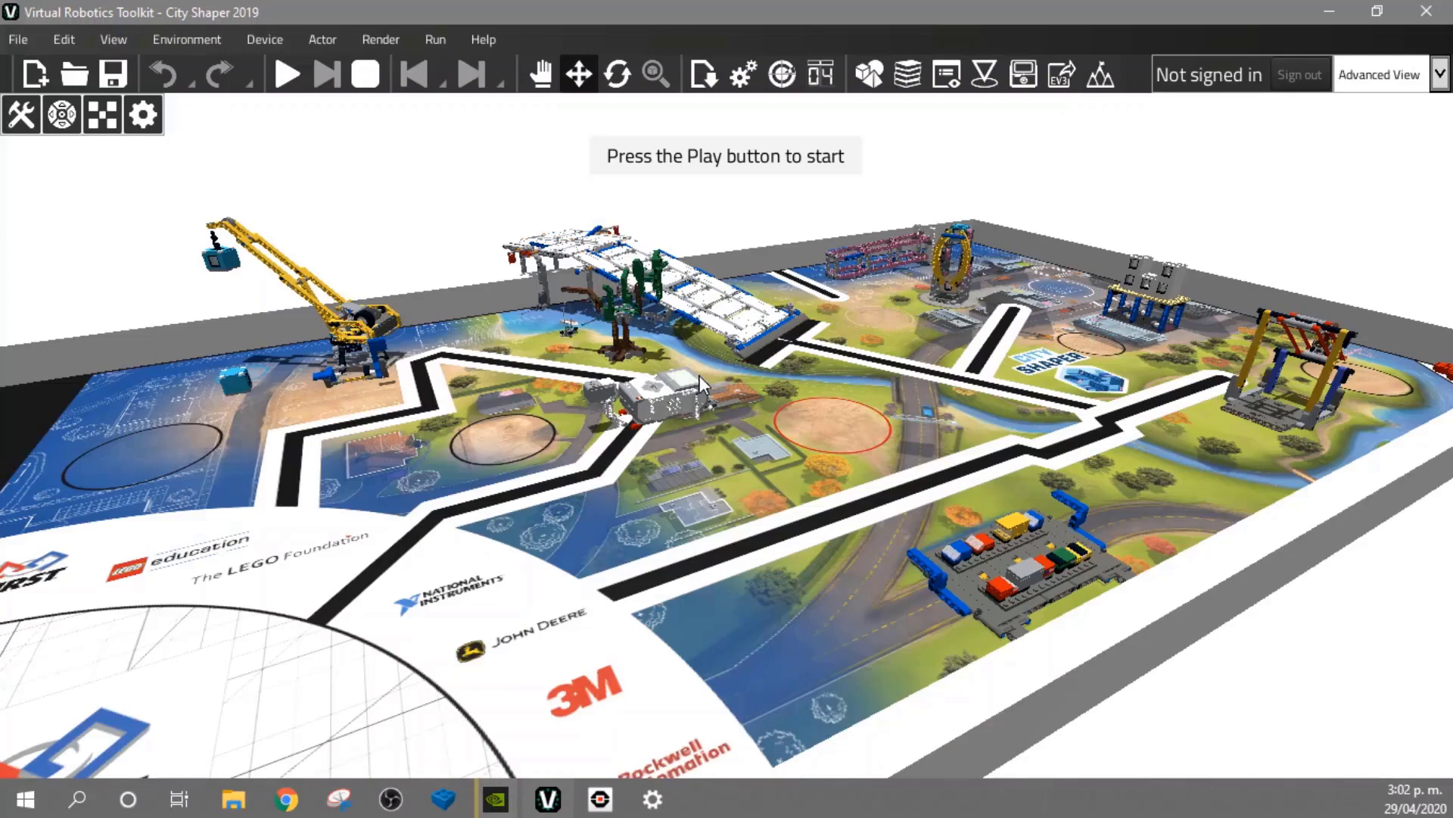
Select the imported robot in the middle of the City Shaper field for moving
{"action": "left_click", "coordinate": [661, 403]}
{"action": "scroll", "coordinate": [663, 409], "scroll_direction": "up", "scroll_amount": 3}
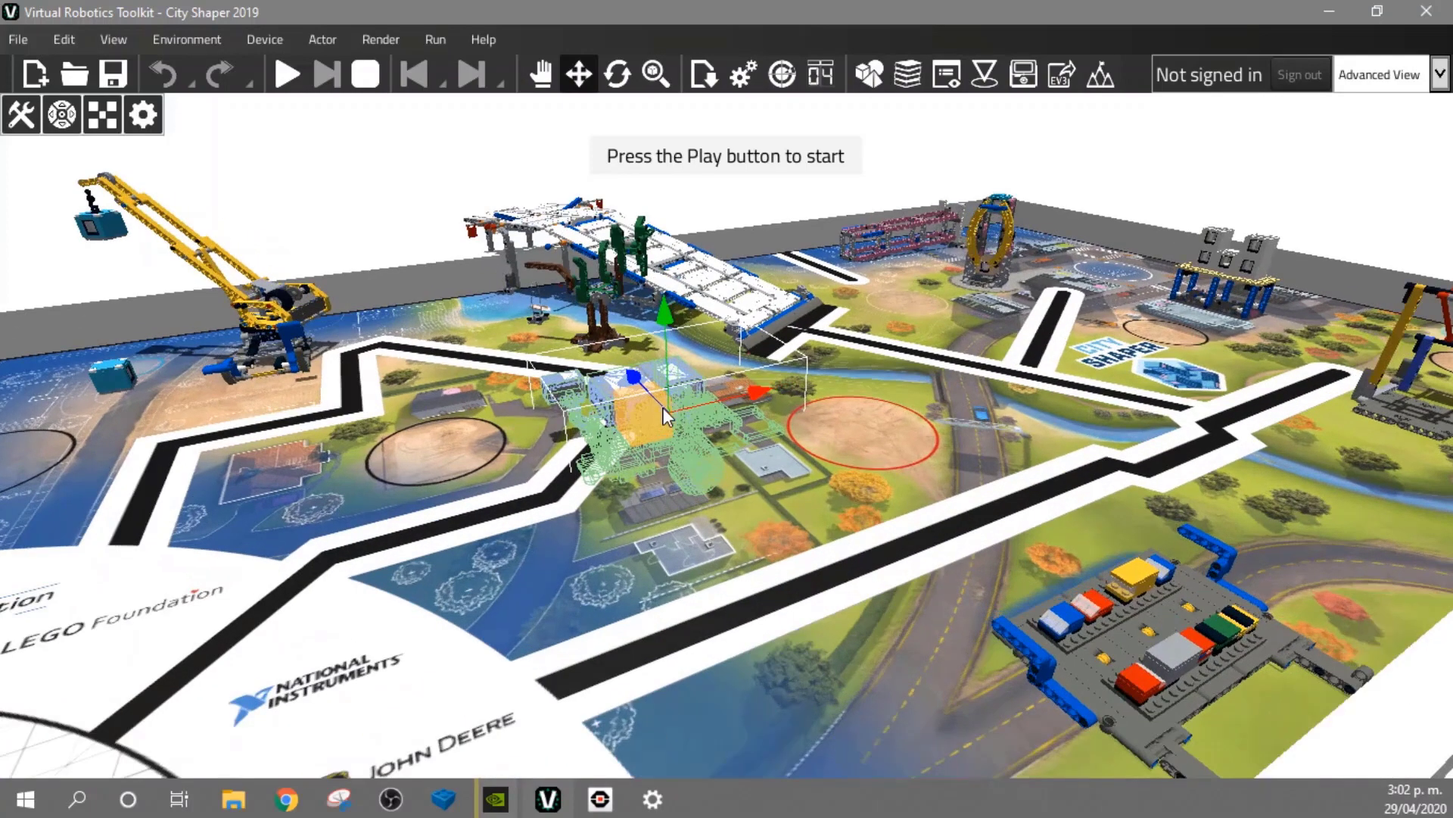
{"action": "scroll", "coordinate": [710, 499], "scroll_direction": "down", "scroll_amount": 2}
{"action": "left_click", "coordinate": [466, 203]}
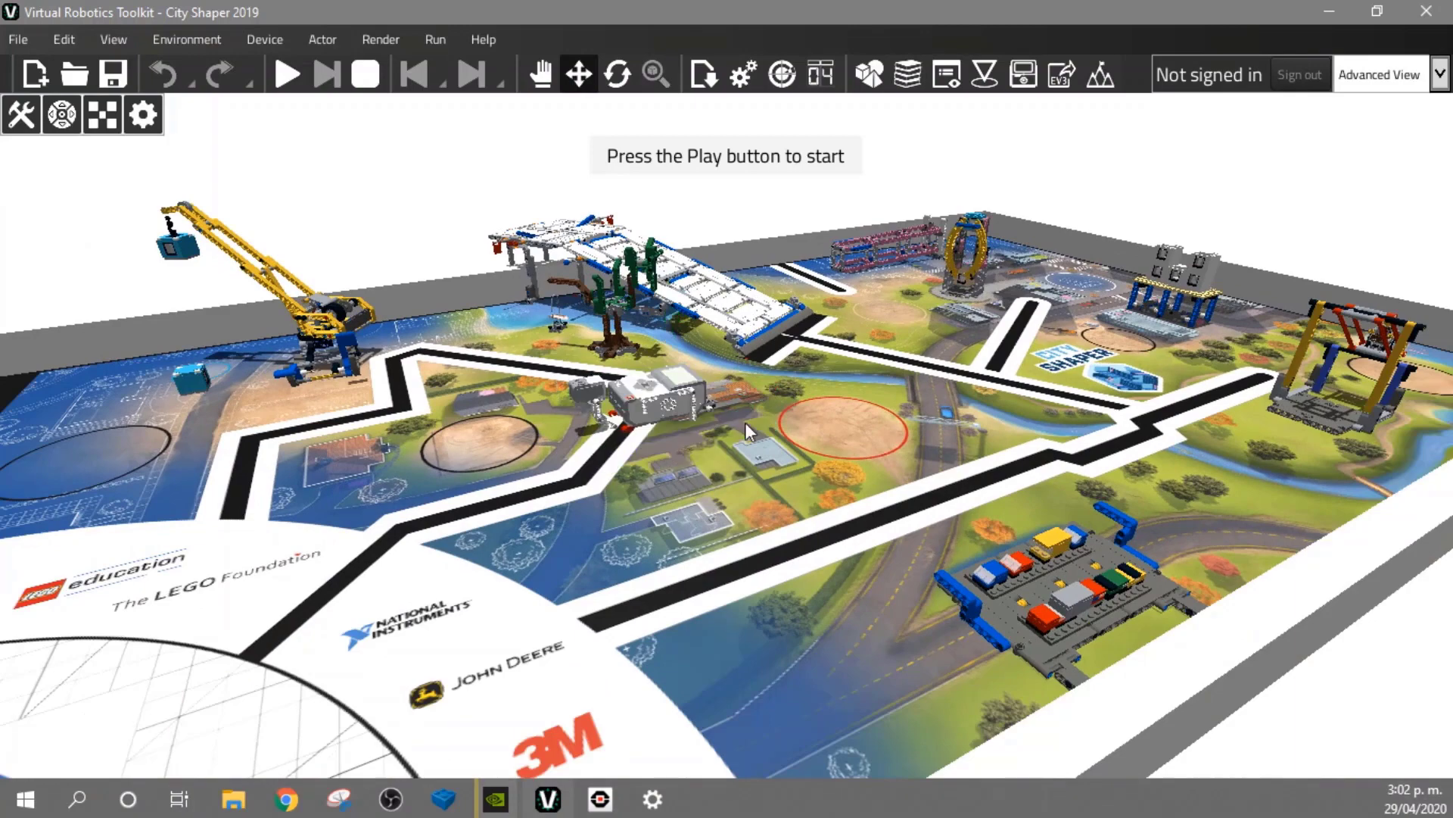
{"action": "left_click", "coordinate": [661, 408]}
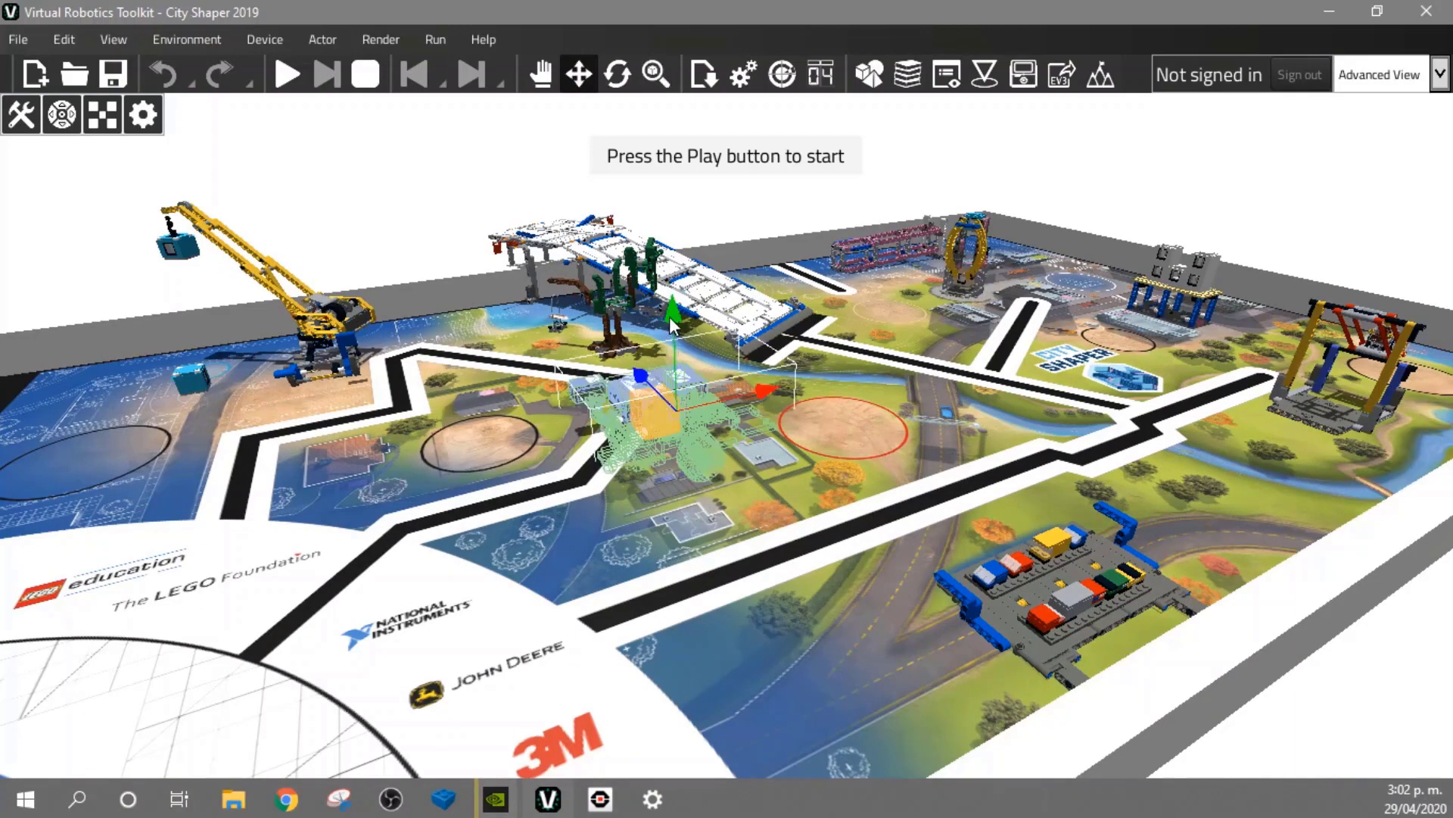
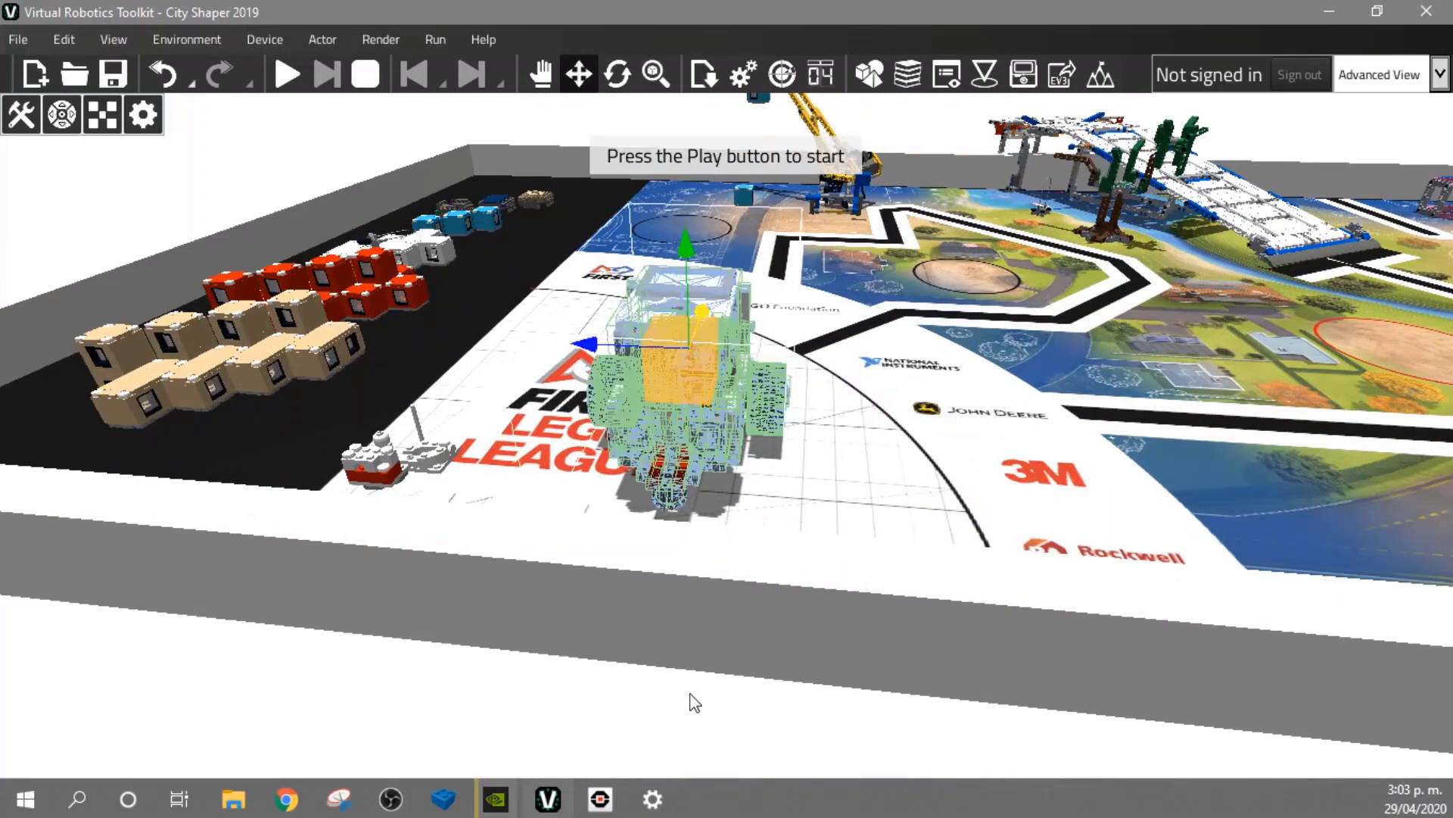
Deselect the robot in the launch area and start the simulation
{"action": "right_click_drag", "start_coordinate": [678, 703], "coordinate": [543, 700]}
{"action": "left_click", "coordinate": [305, 554]}
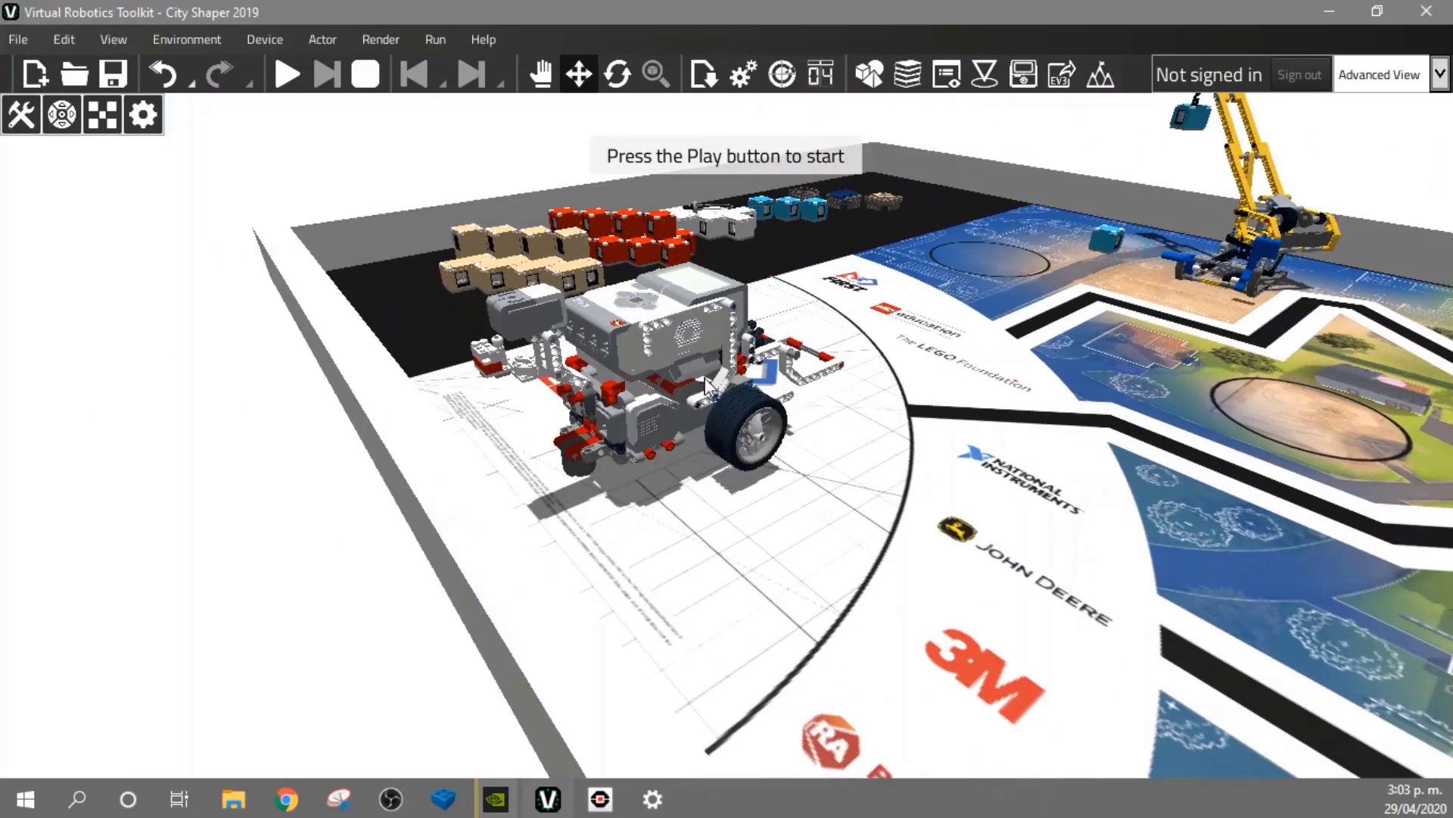
{"action": "left_click", "coordinate": [286, 75]}
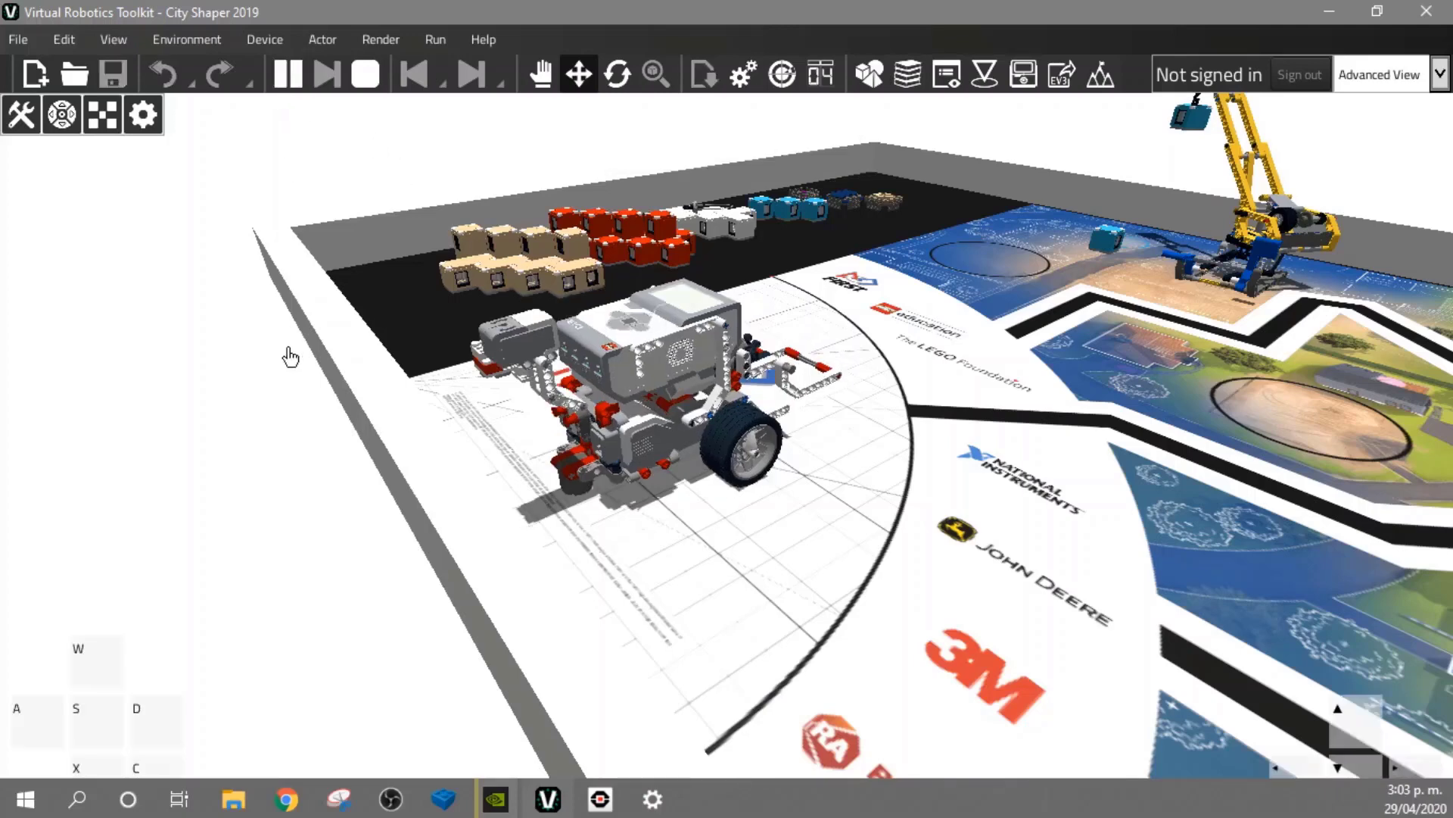
Test the robot's tool motor in both directions with its assigned C and X controls
{"action": "key", "text": "c"}
{"action": "key", "text": "c"}
{"action": "key", "text": "c"}
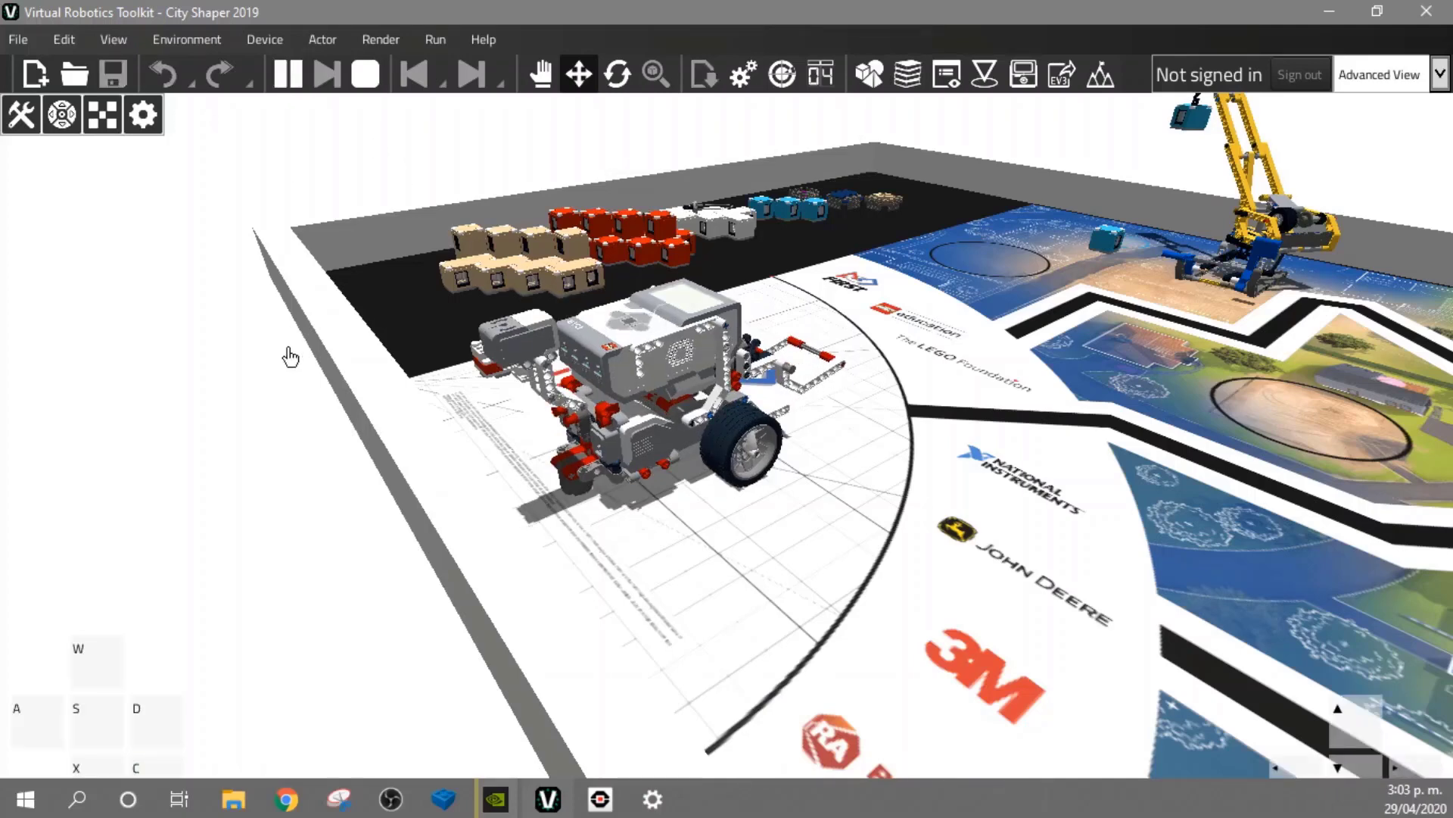
{"action": "key", "text": "x"}
{"action": "key", "text": "c"}
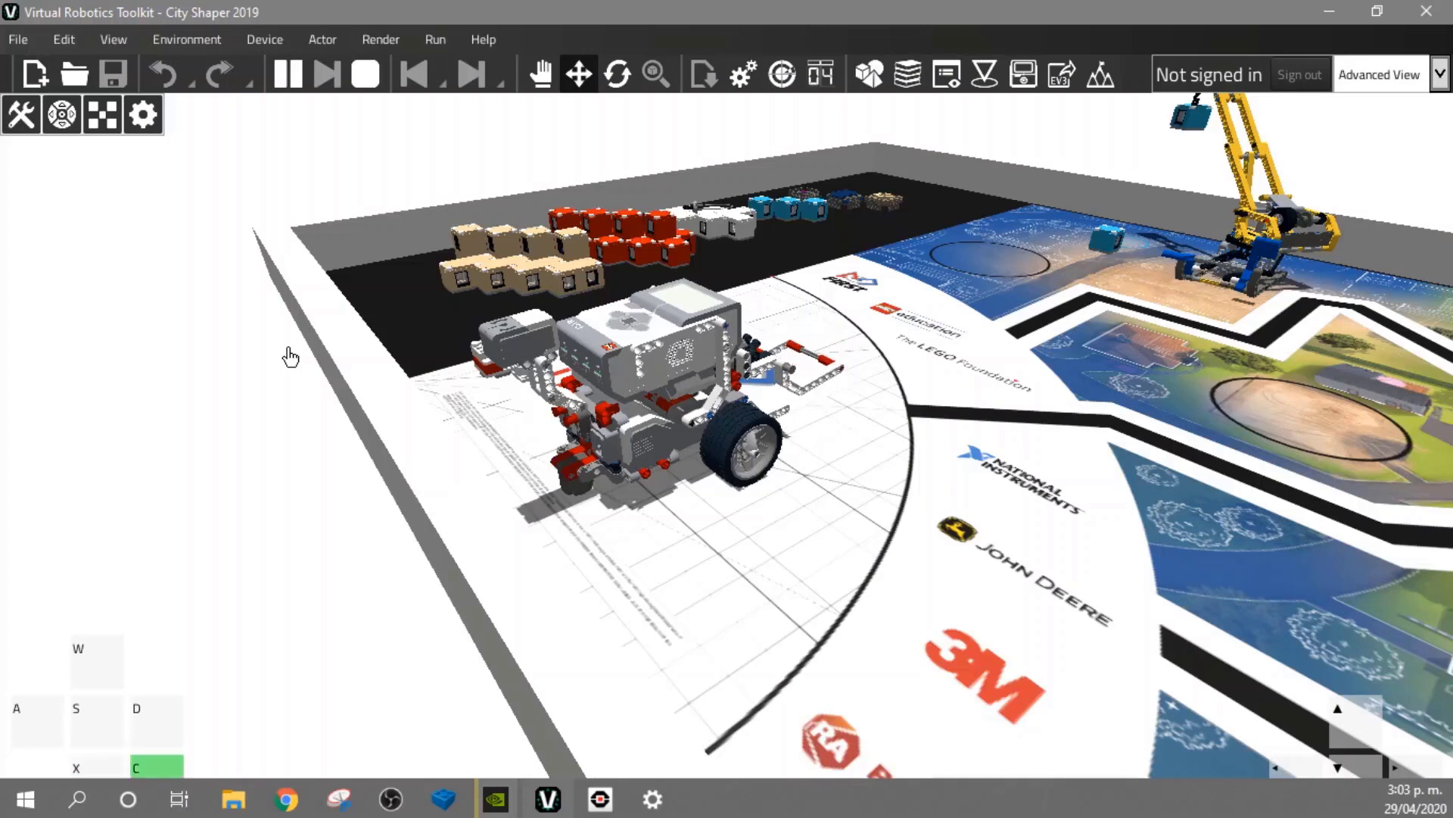
Raise and lower the robot's front tool several times with the X and C controls while the robot stands still
{"action": "key", "text": "x"}
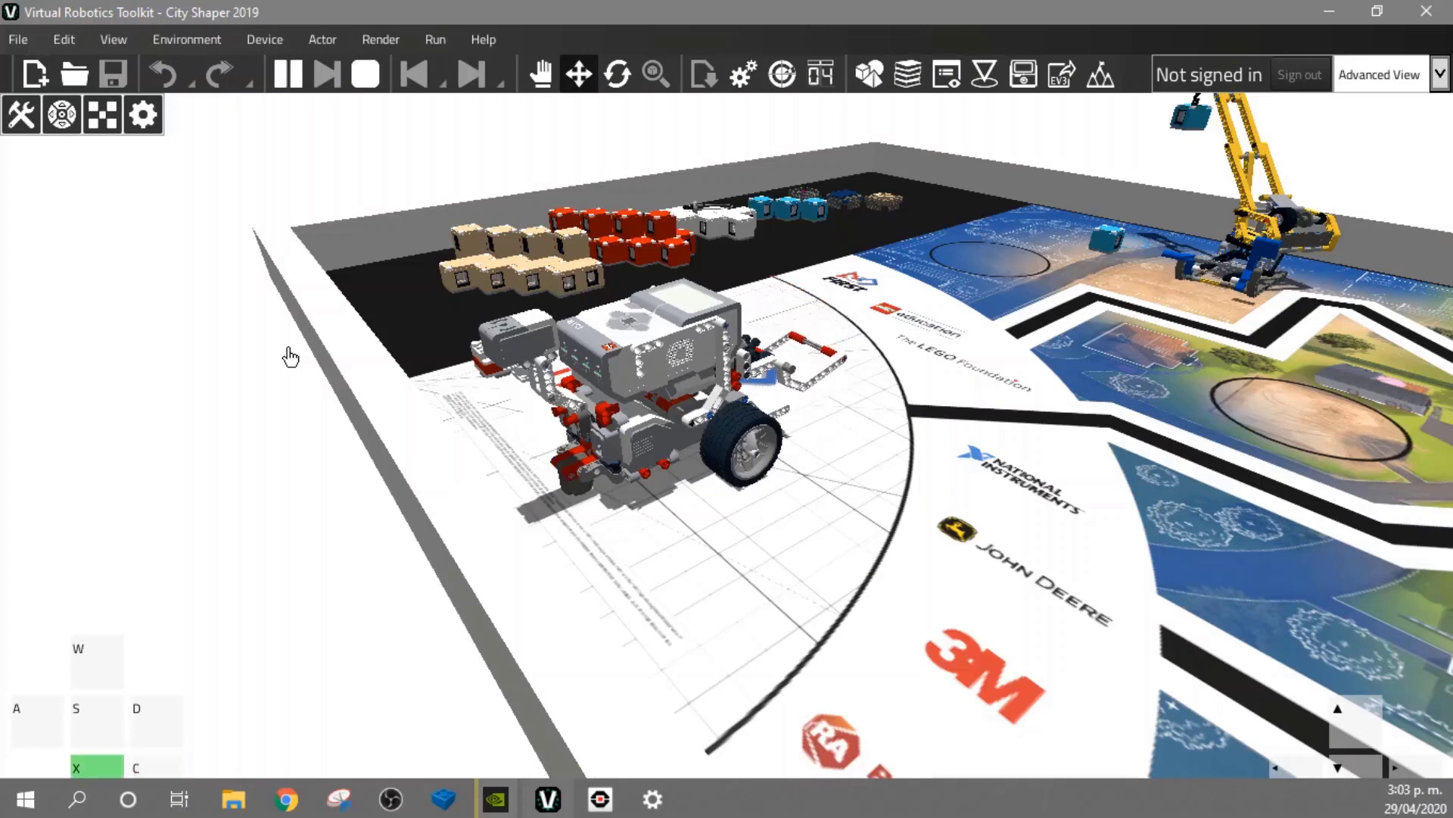
{"action": "key", "text": "c"}
{"action": "key", "text": "x"}
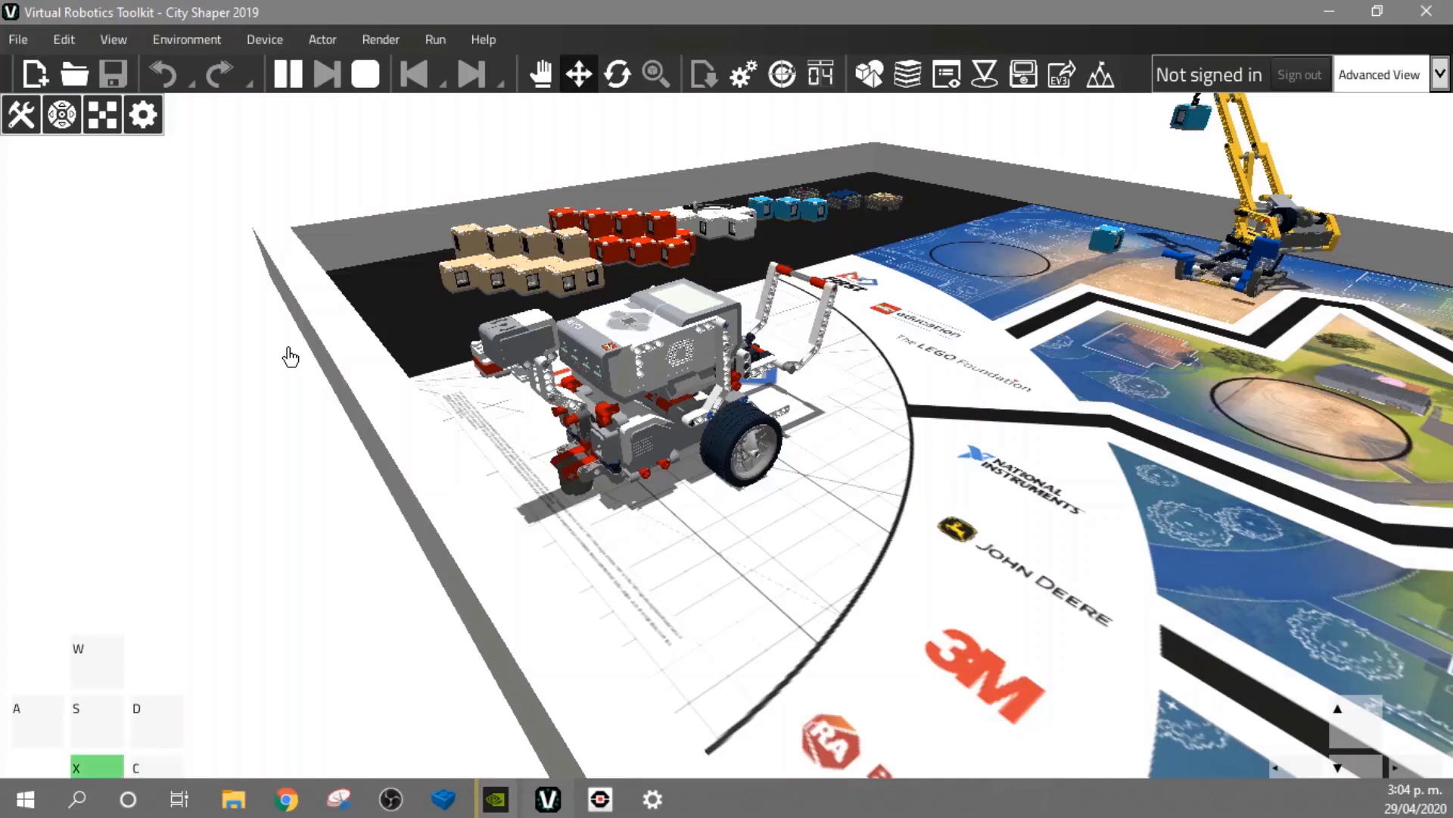
{"action": "key", "text": "c"}
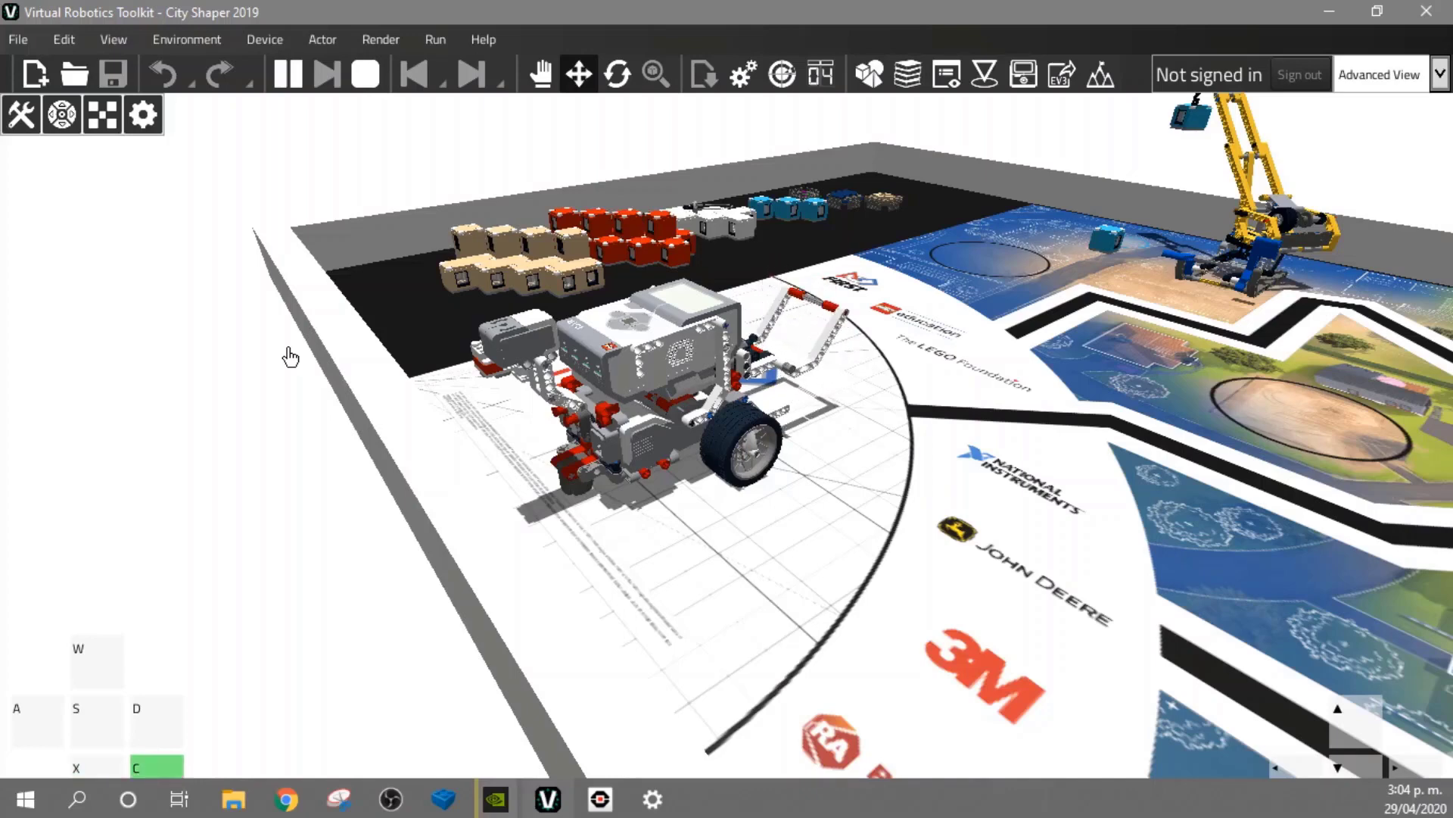
{"action": "key", "text": "x"}
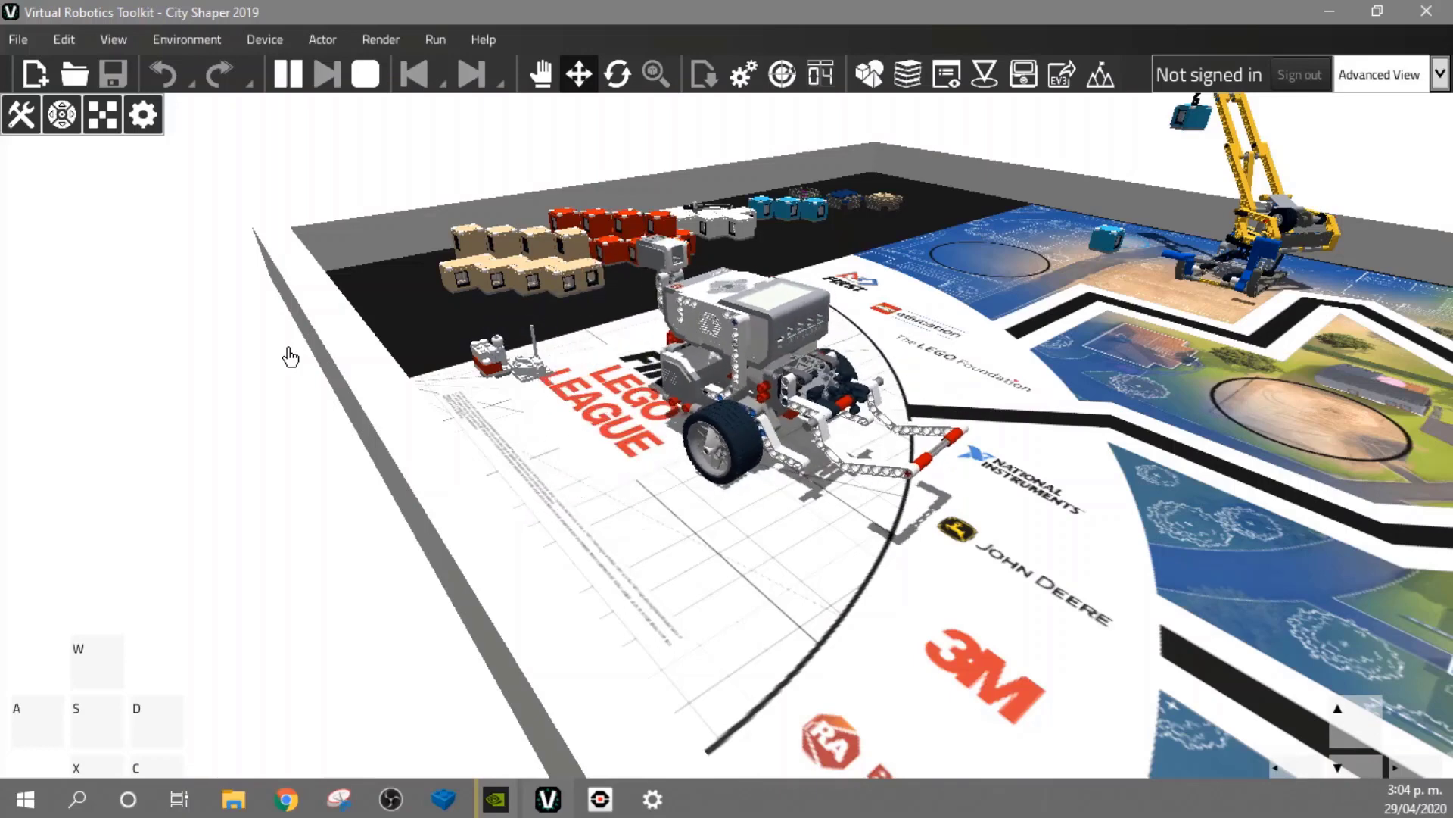
Drive the robot around the launch area with the wheel motor controls, turning it and moving it forward and backward
{"action": "key", "text": "Up"}
{"action": "key", "text": "Up"}
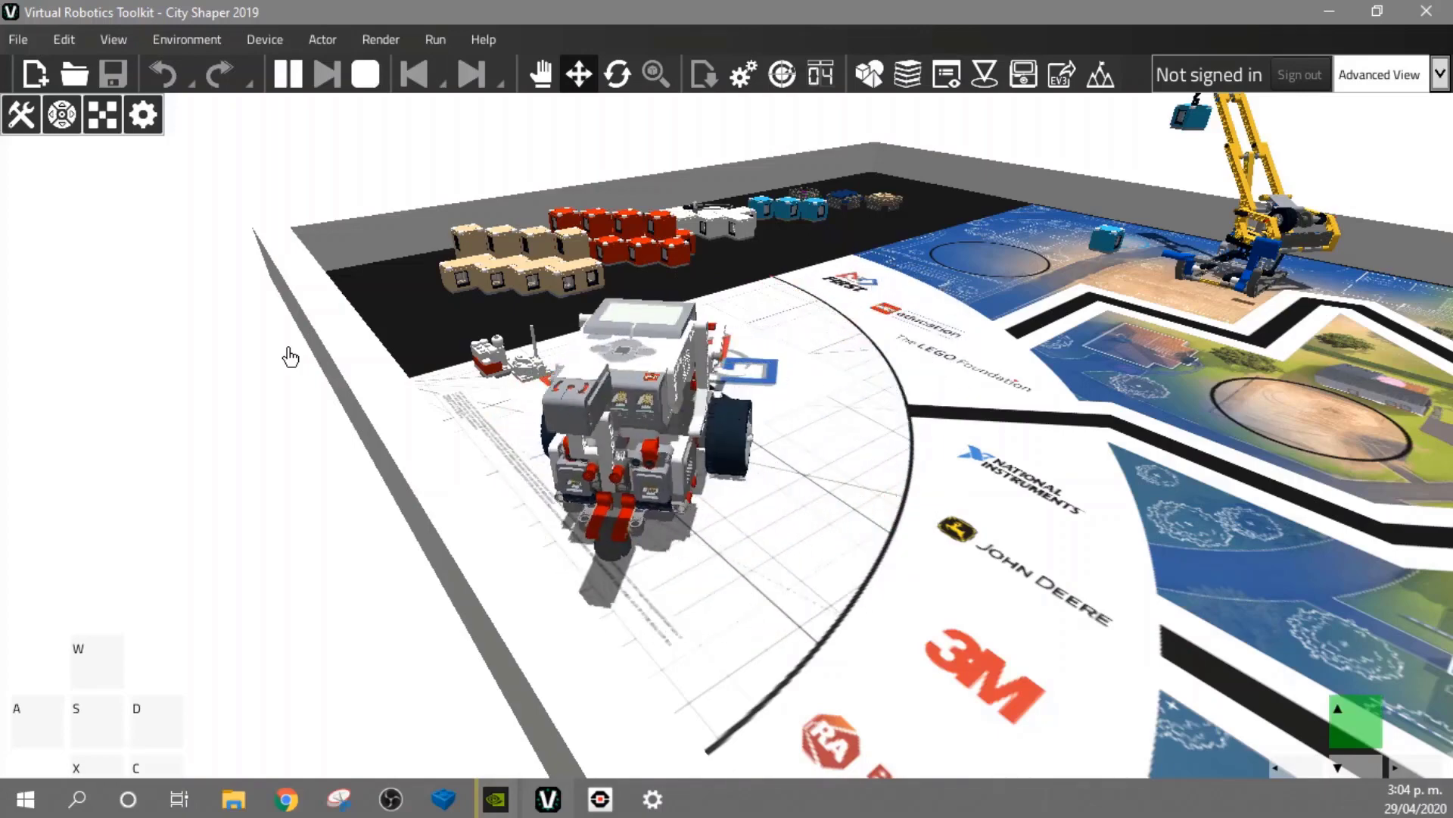
{"action": "key", "text": "w"}
{"action": "key", "text": "w"}
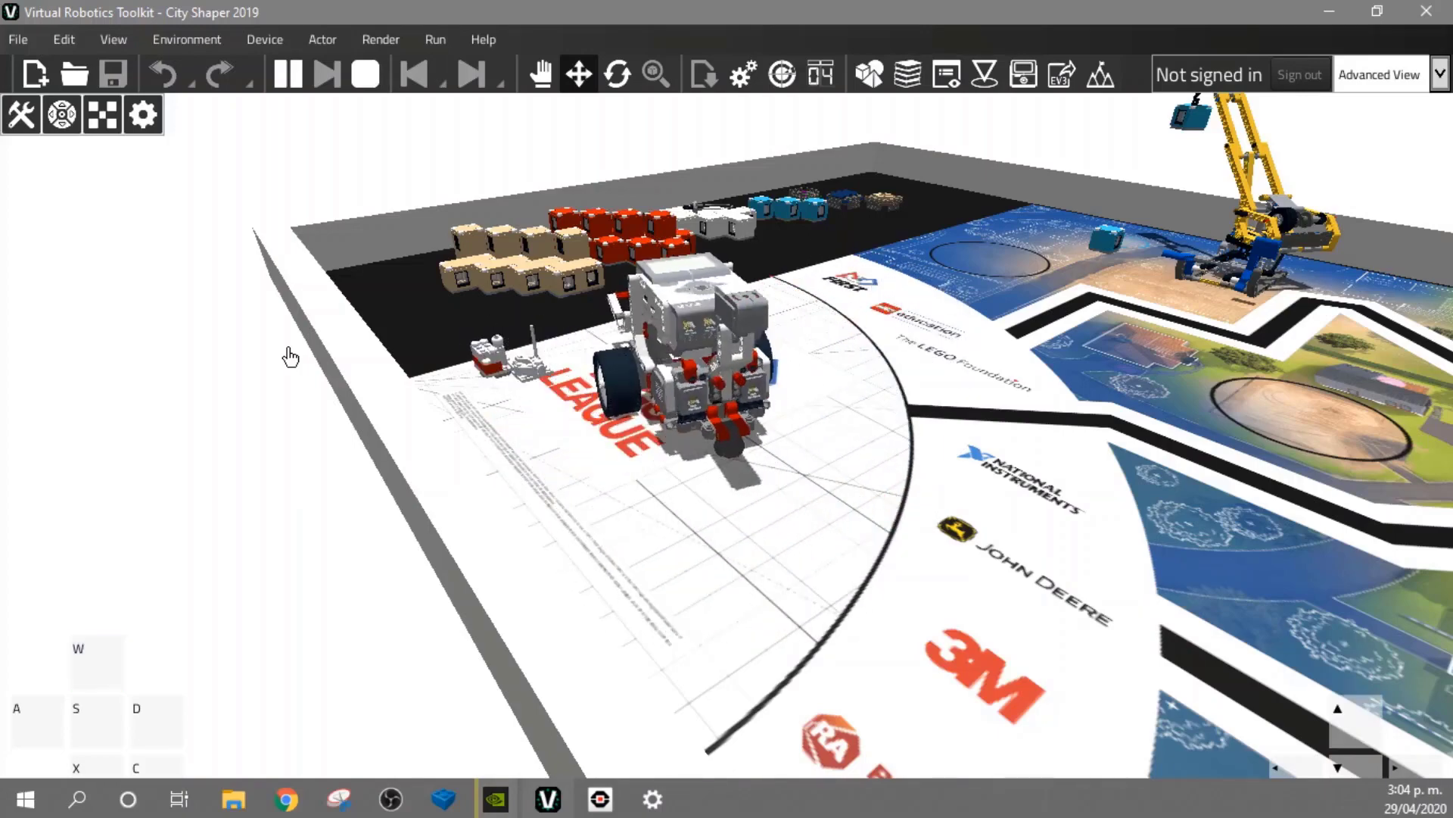
{"action": "key", "text": "s"}
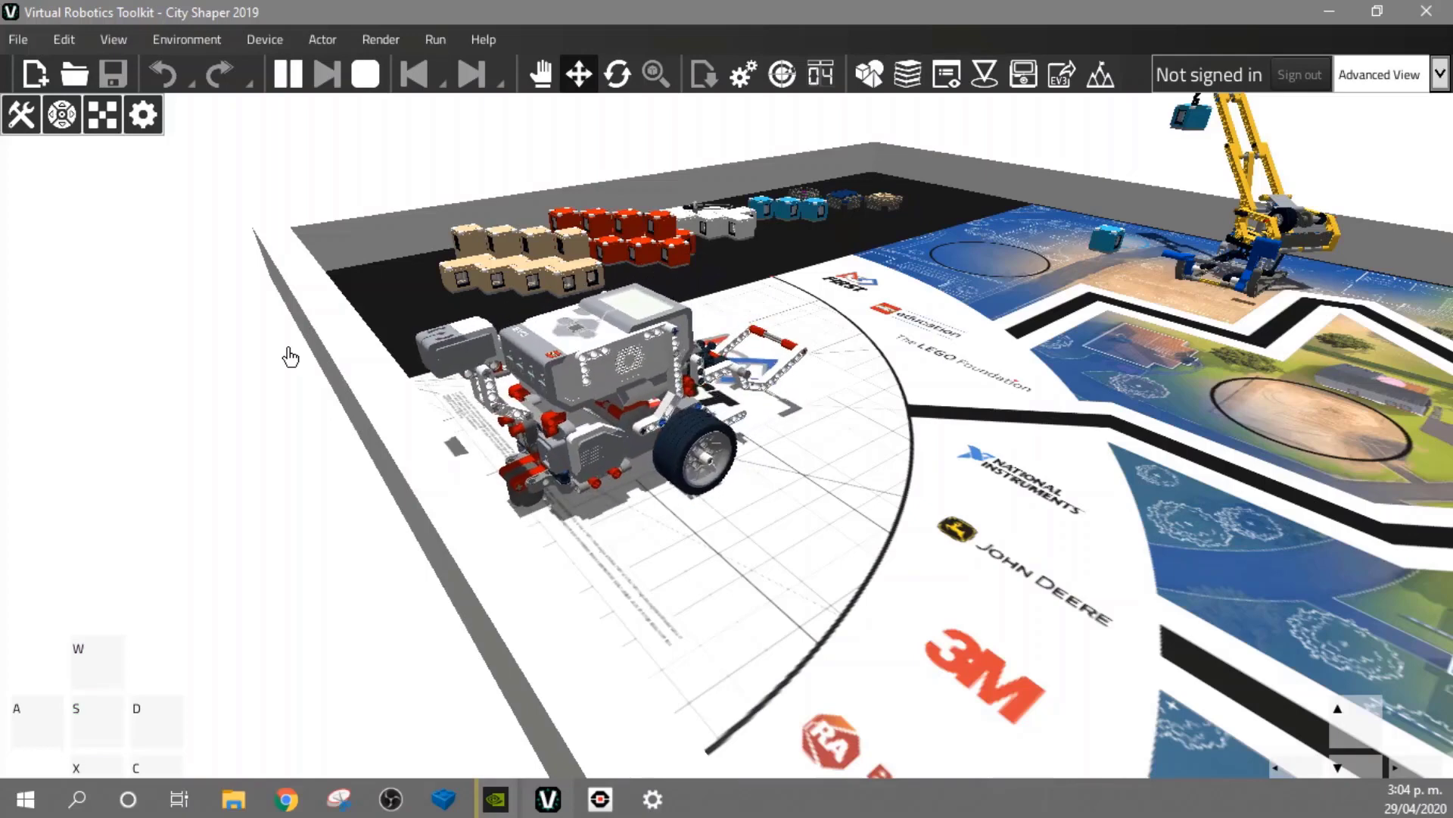
{"action": "key", "text": "w"}
{"action": "key", "text": "Up"}
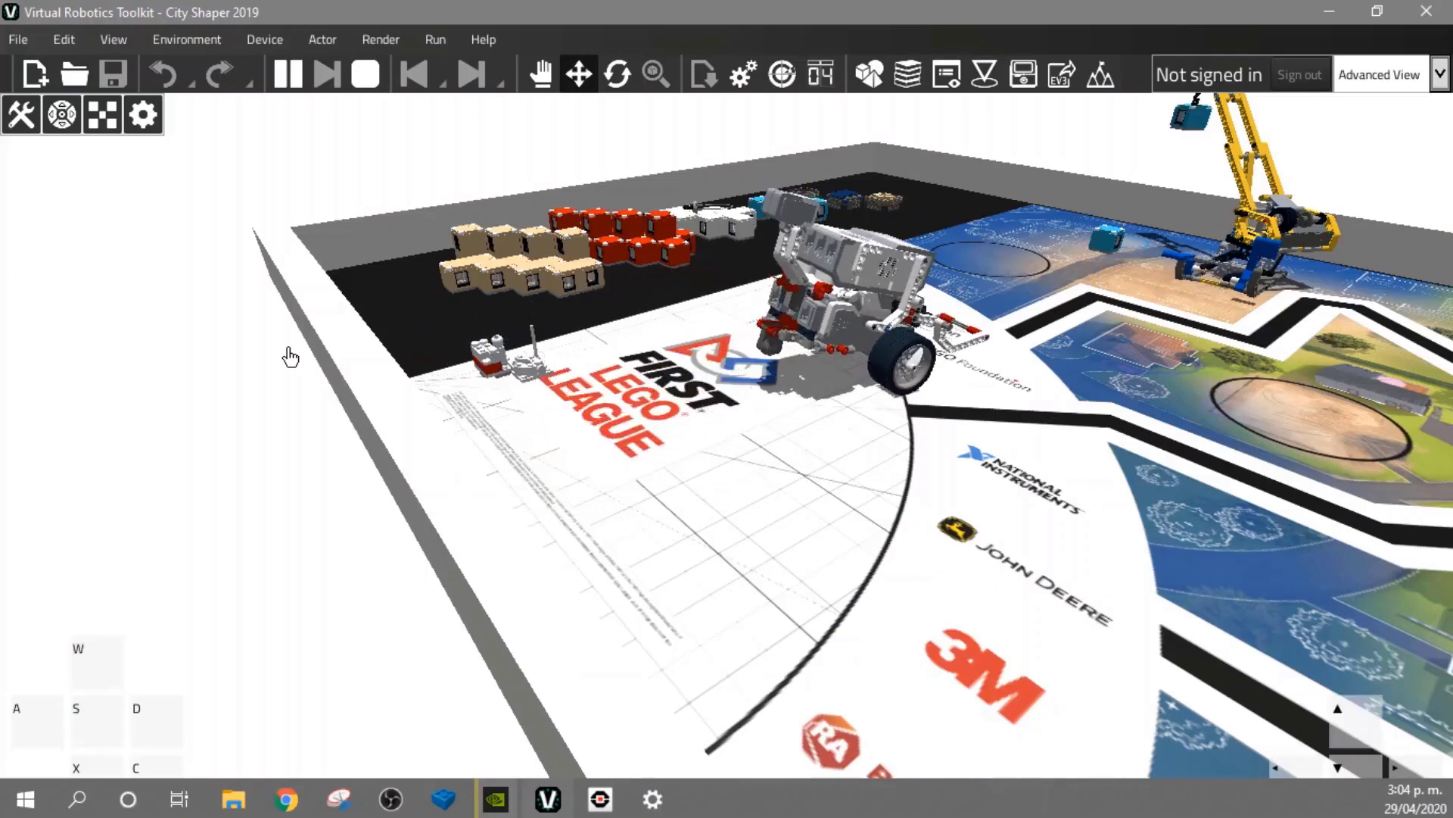
Drive the robot out of the launch area onto the mission field and steer it back beside the FIRST LEGO League logo
{"action": "key", "text": "Right"}
{"action": "key", "text": "Right"}
{"action": "key", "text": "w"}
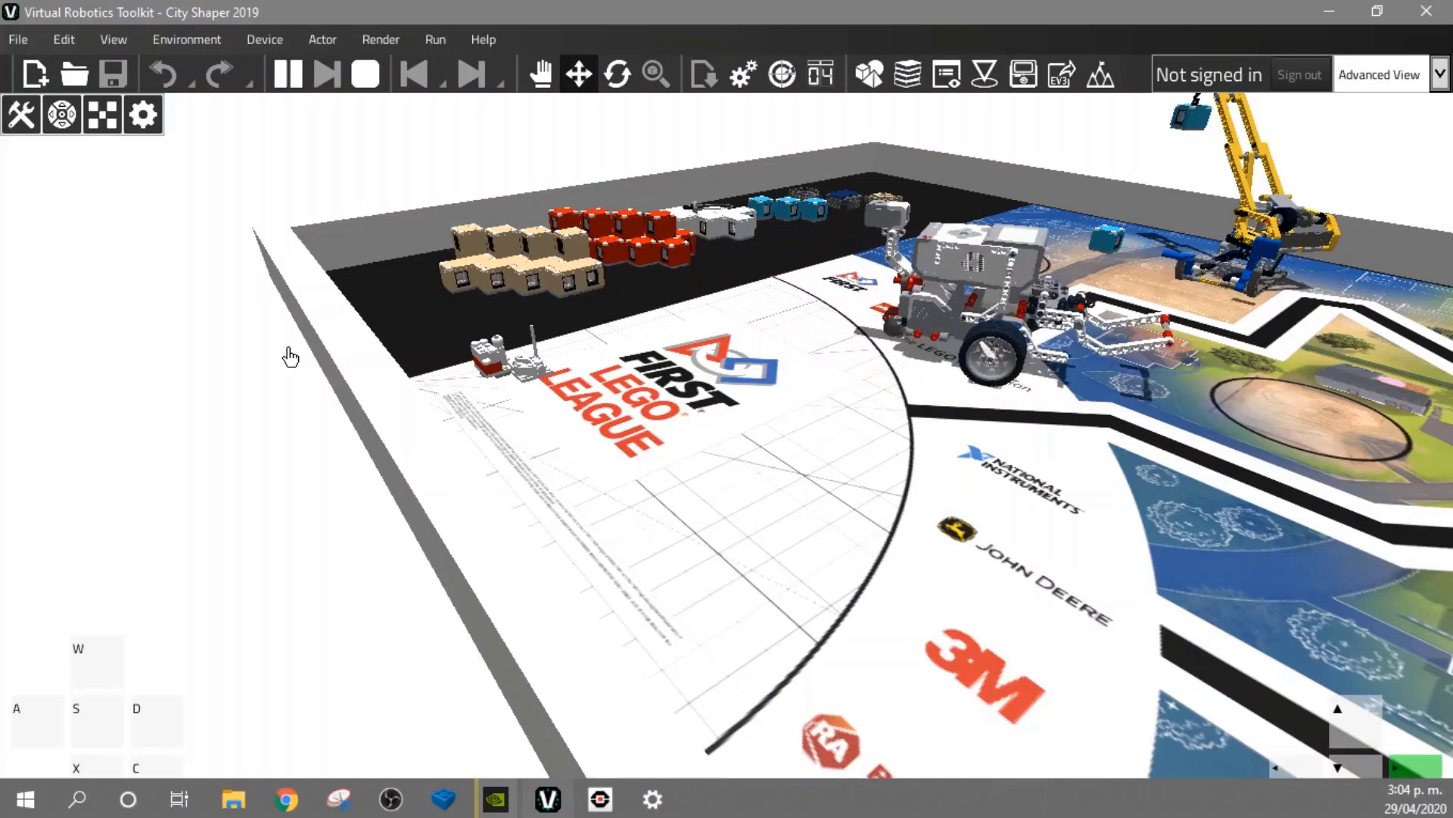
{"action": "key", "text": "w"}
{"action": "key", "text": "Up"}
{"action": "key", "text": "Right"}
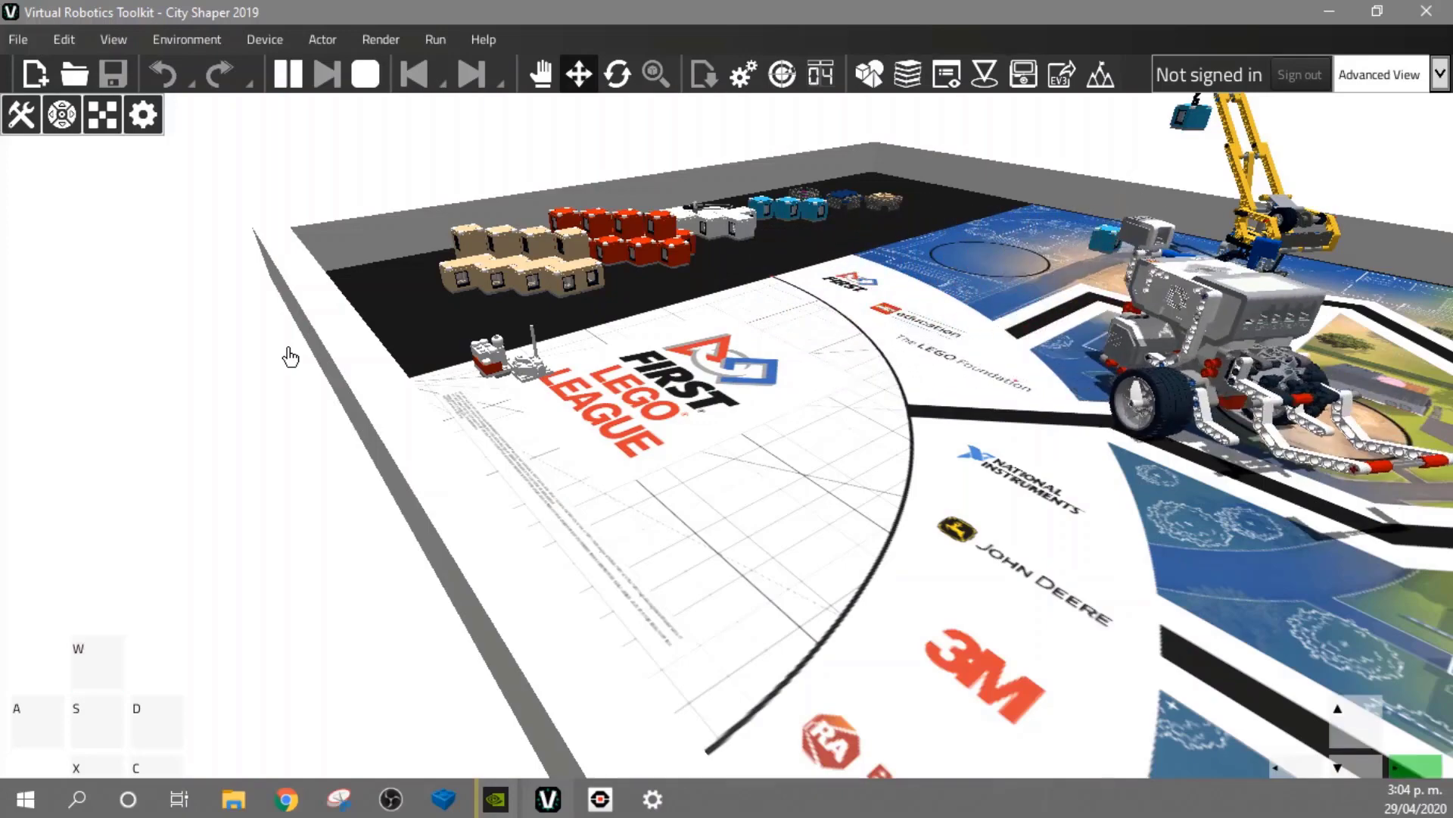
{"action": "key", "text": "w"}
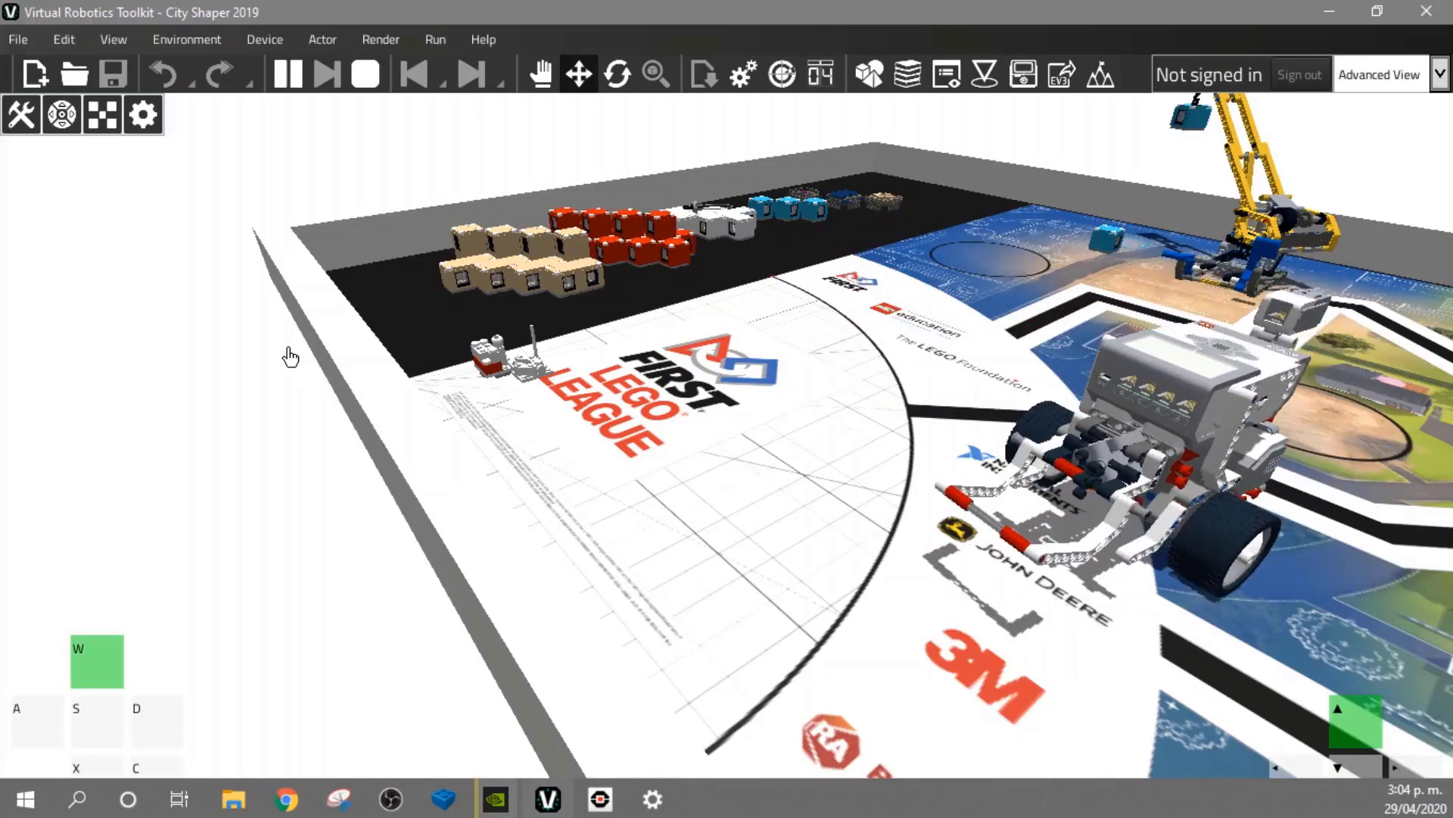
{"action": "key", "text": "w"}
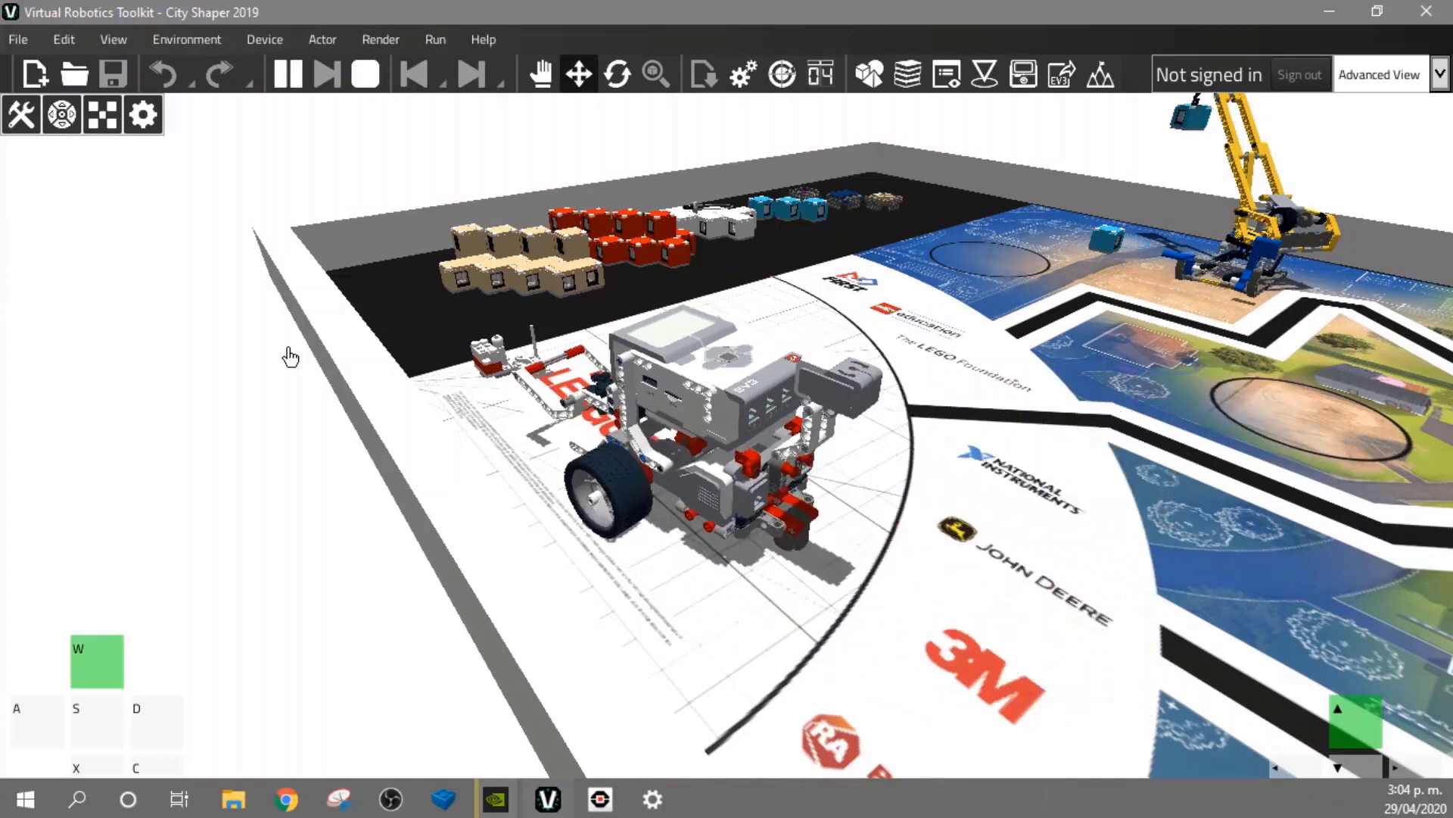
{"action": "key", "text": "Right"}
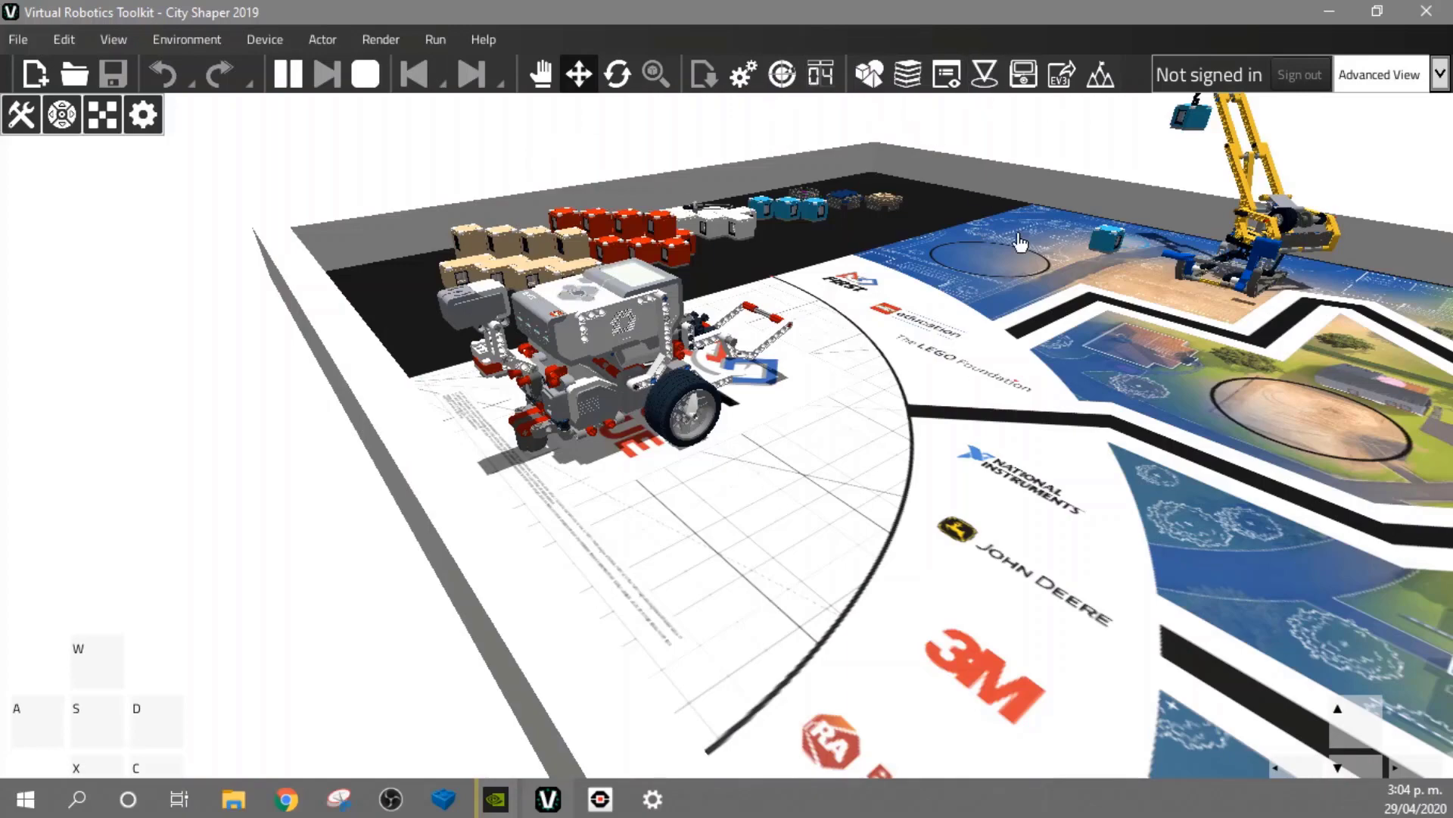
Launch LEGO MINDSTORMS Education EV3 to view its start page, and switch back to Virtual Robotics Toolkit
{"action": "left_click", "coordinate": [1063, 76]}
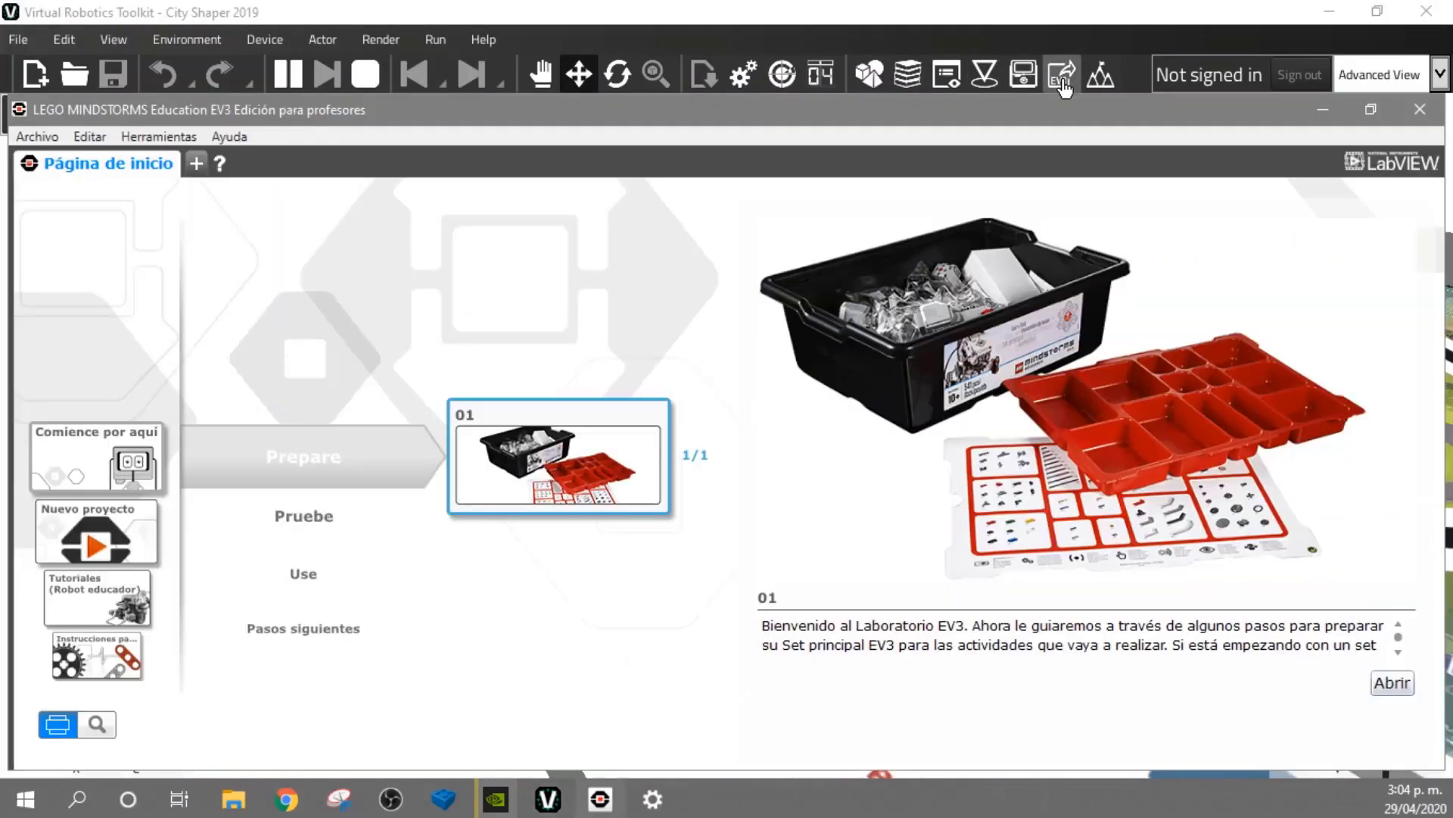
{"action": "left_click_drag", "start_coordinate": [1188, 114], "coordinate": [944, 171]}
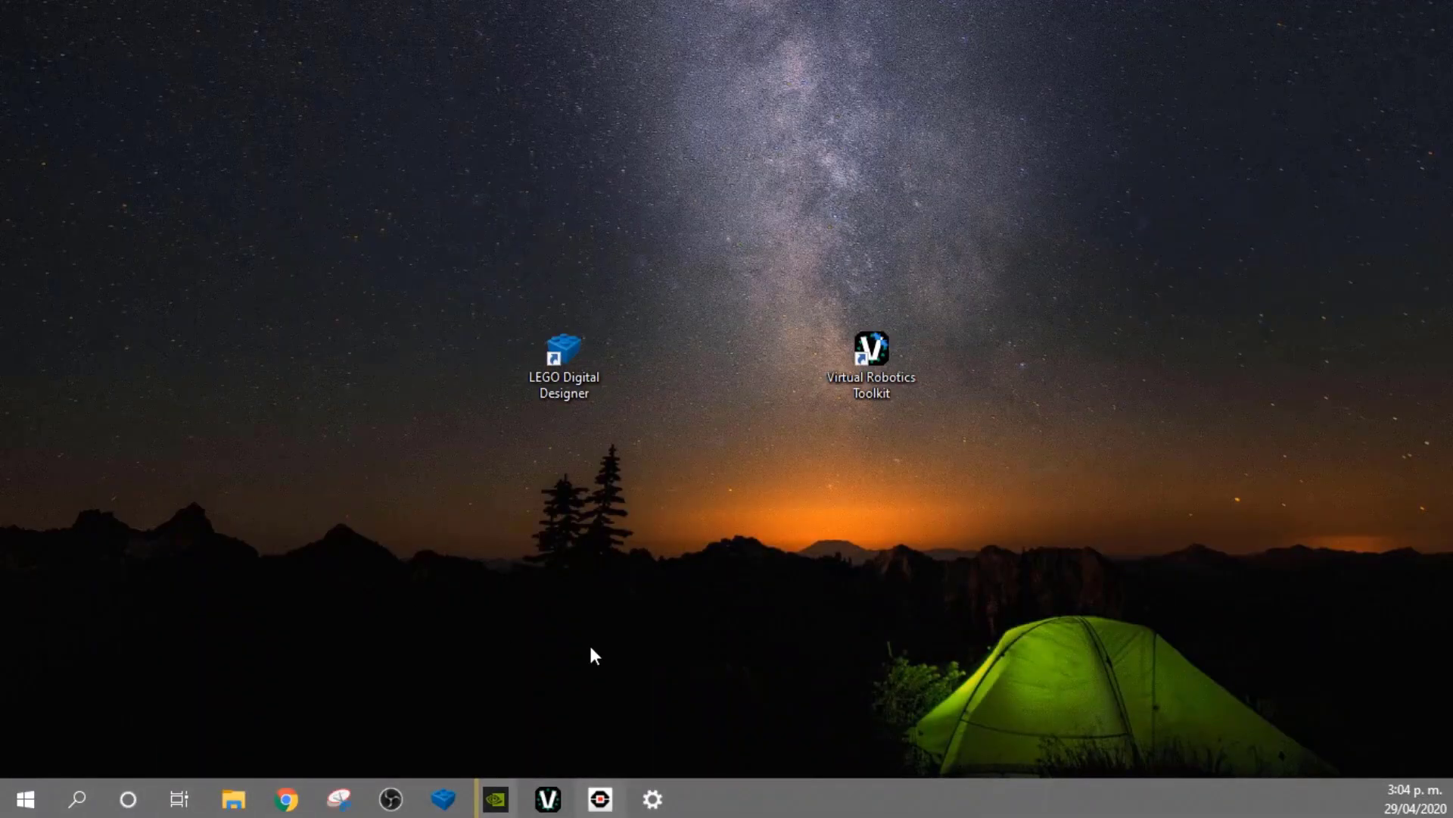
{"action": "left_click", "coordinate": [542, 804]}
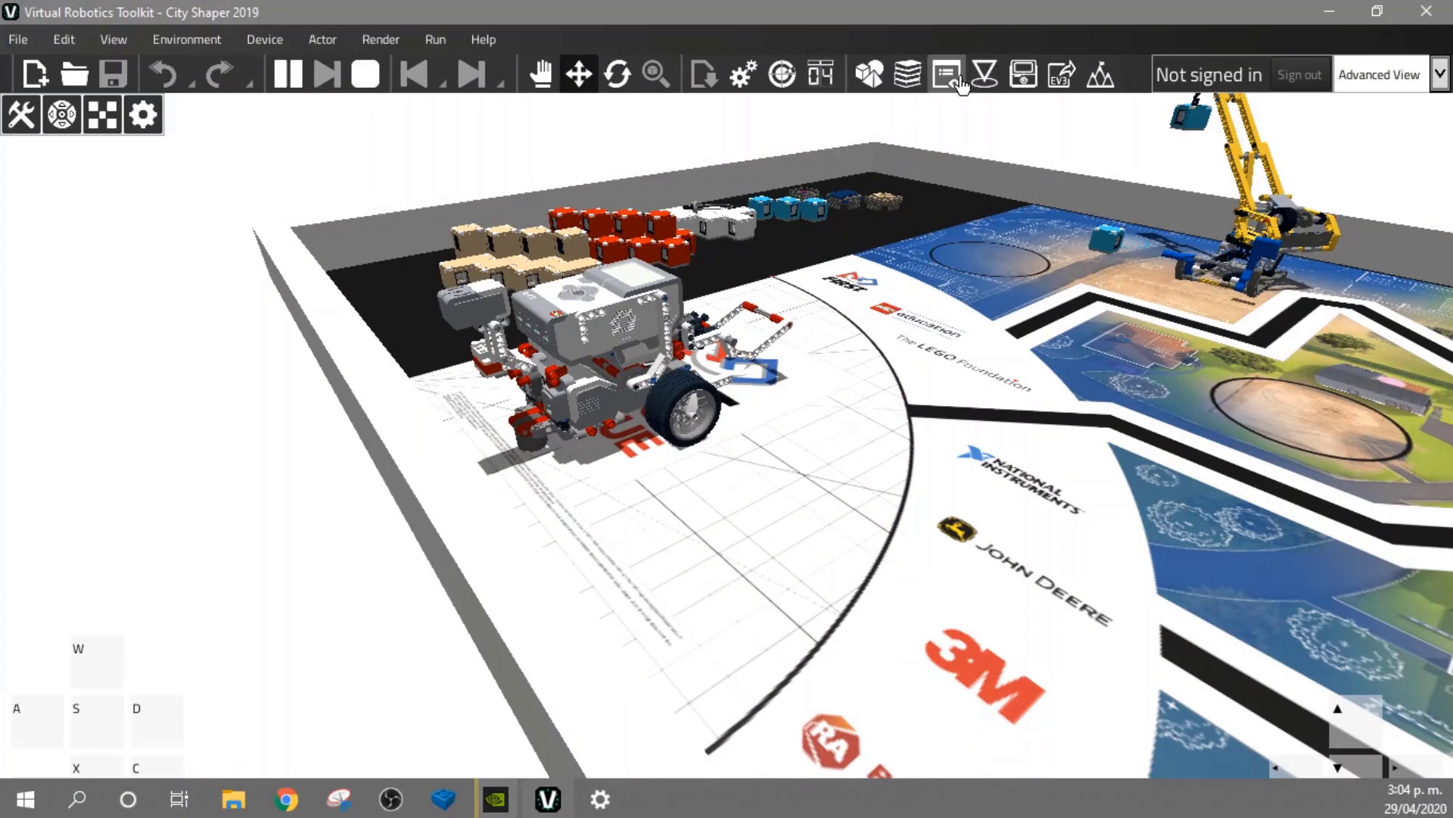
Show the robot's virtual EV3 brick beside the robot and open Motor Control on it
{"action": "left_click", "coordinate": [1024, 74]}
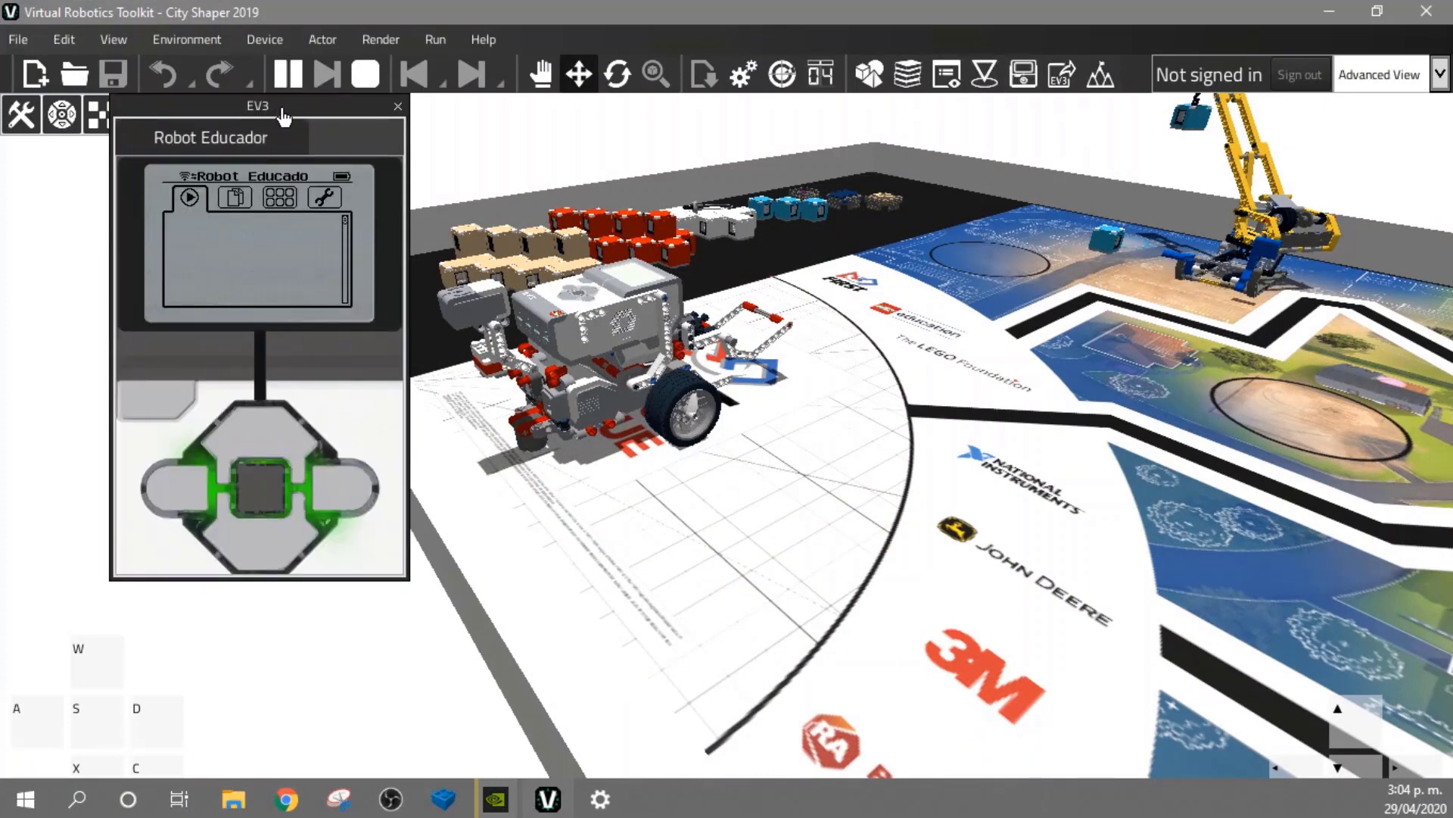
{"action": "left_click_drag", "start_coordinate": [283, 116], "coordinate": [246, 176]}
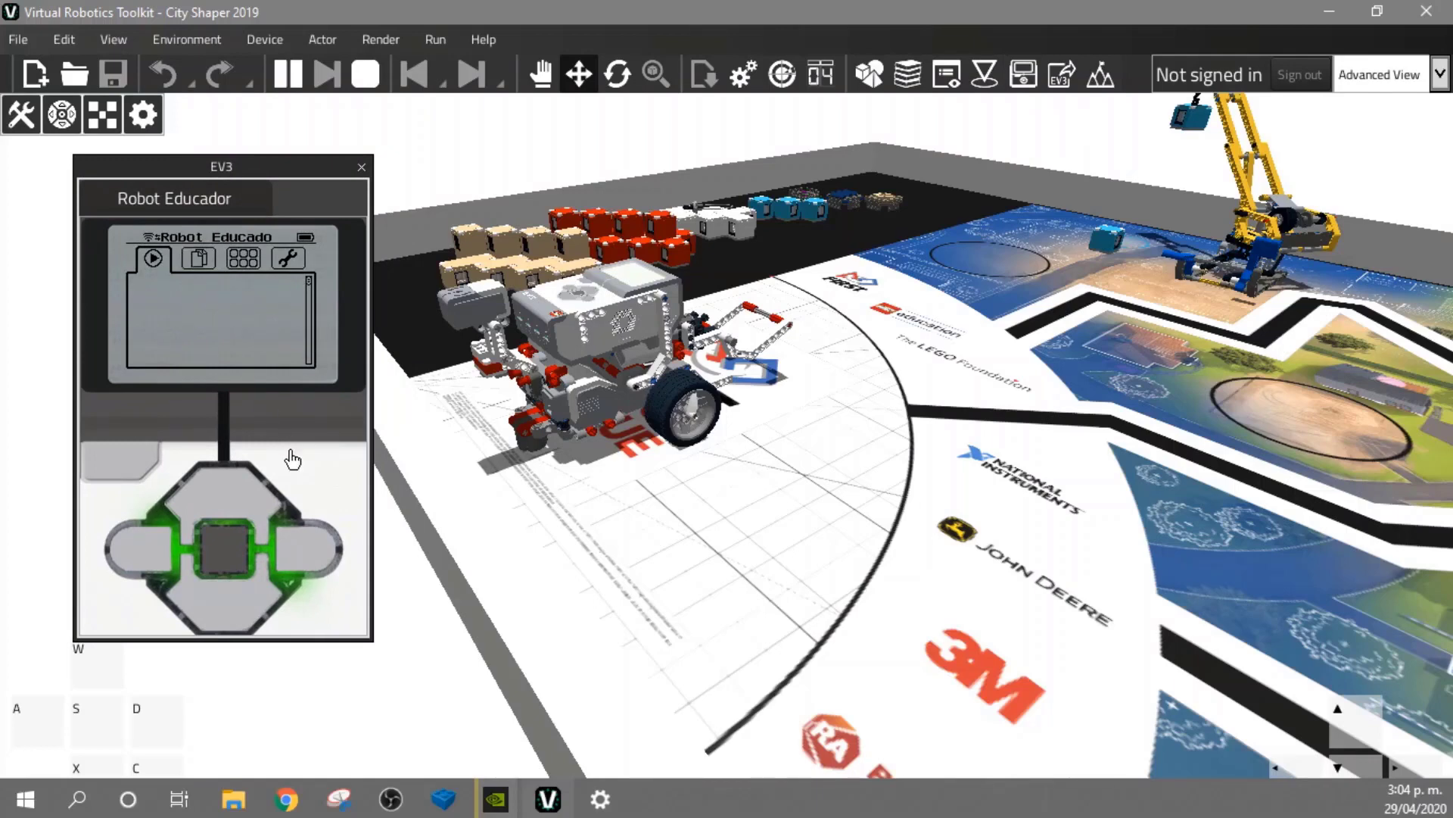
{"action": "left_click", "coordinate": [300, 566]}
{"action": "left_click", "coordinate": [300, 566]}
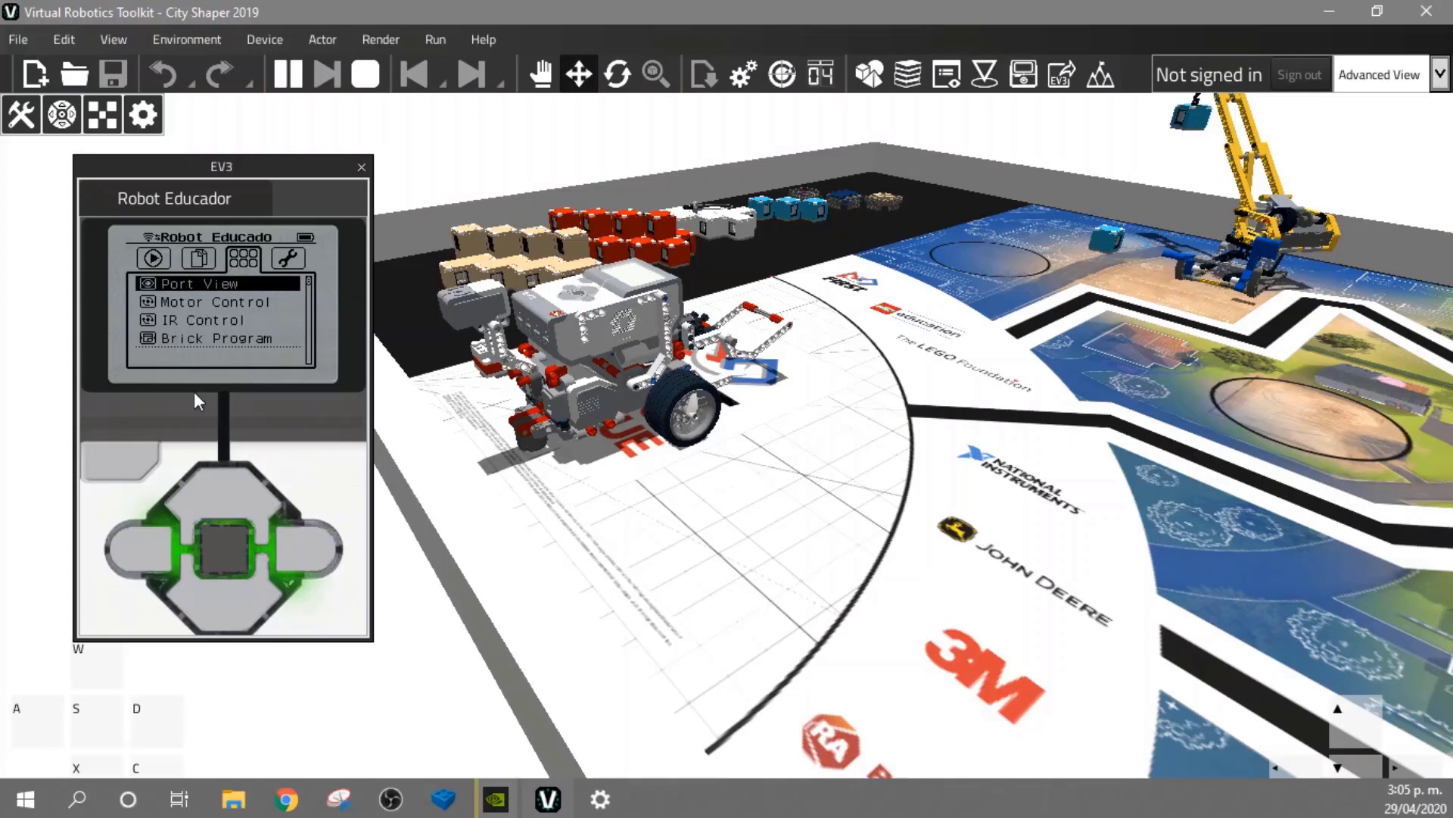
{"action": "left_click", "coordinate": [216, 607]}
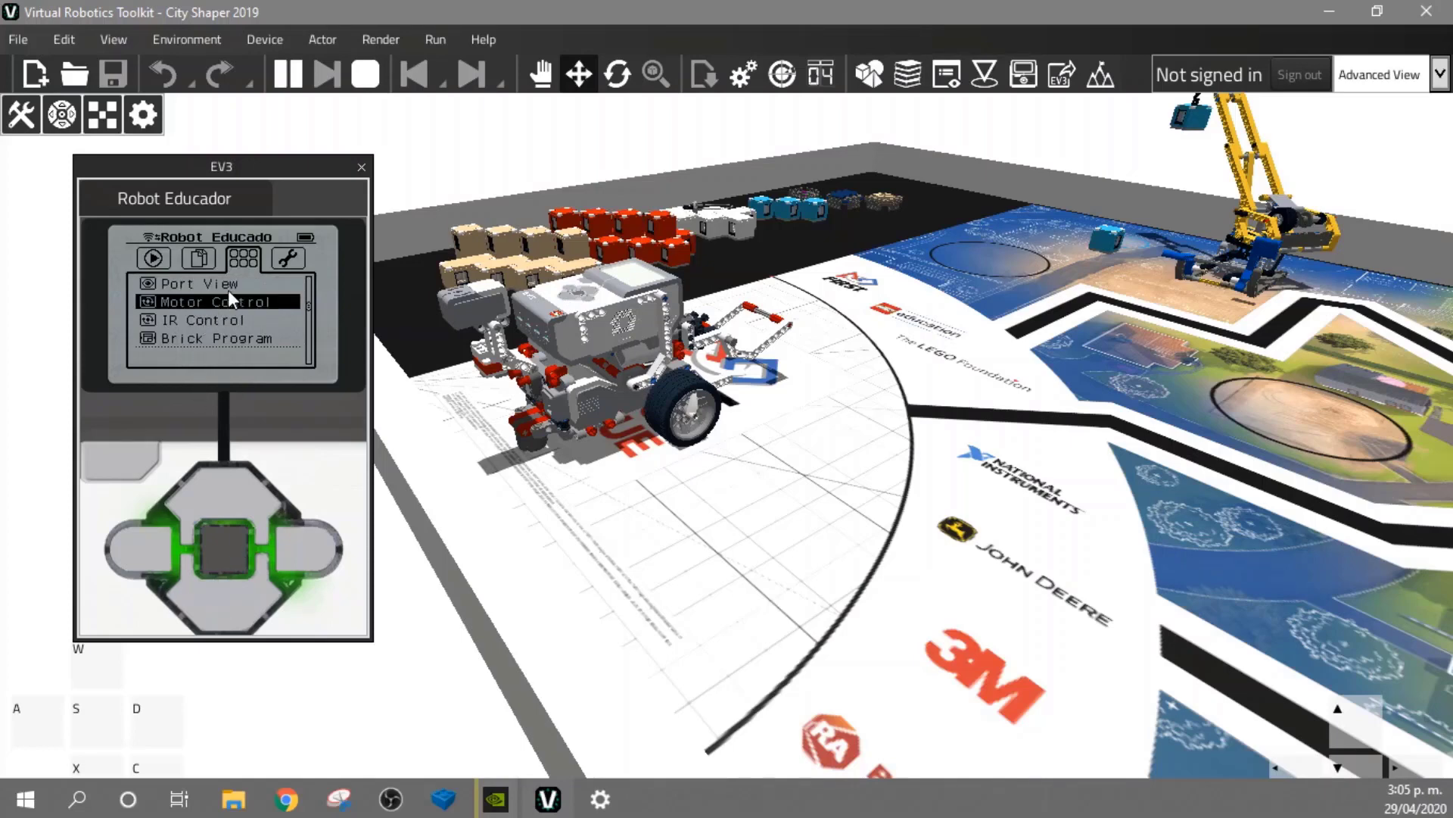
{"action": "left_click", "coordinate": [222, 548]}
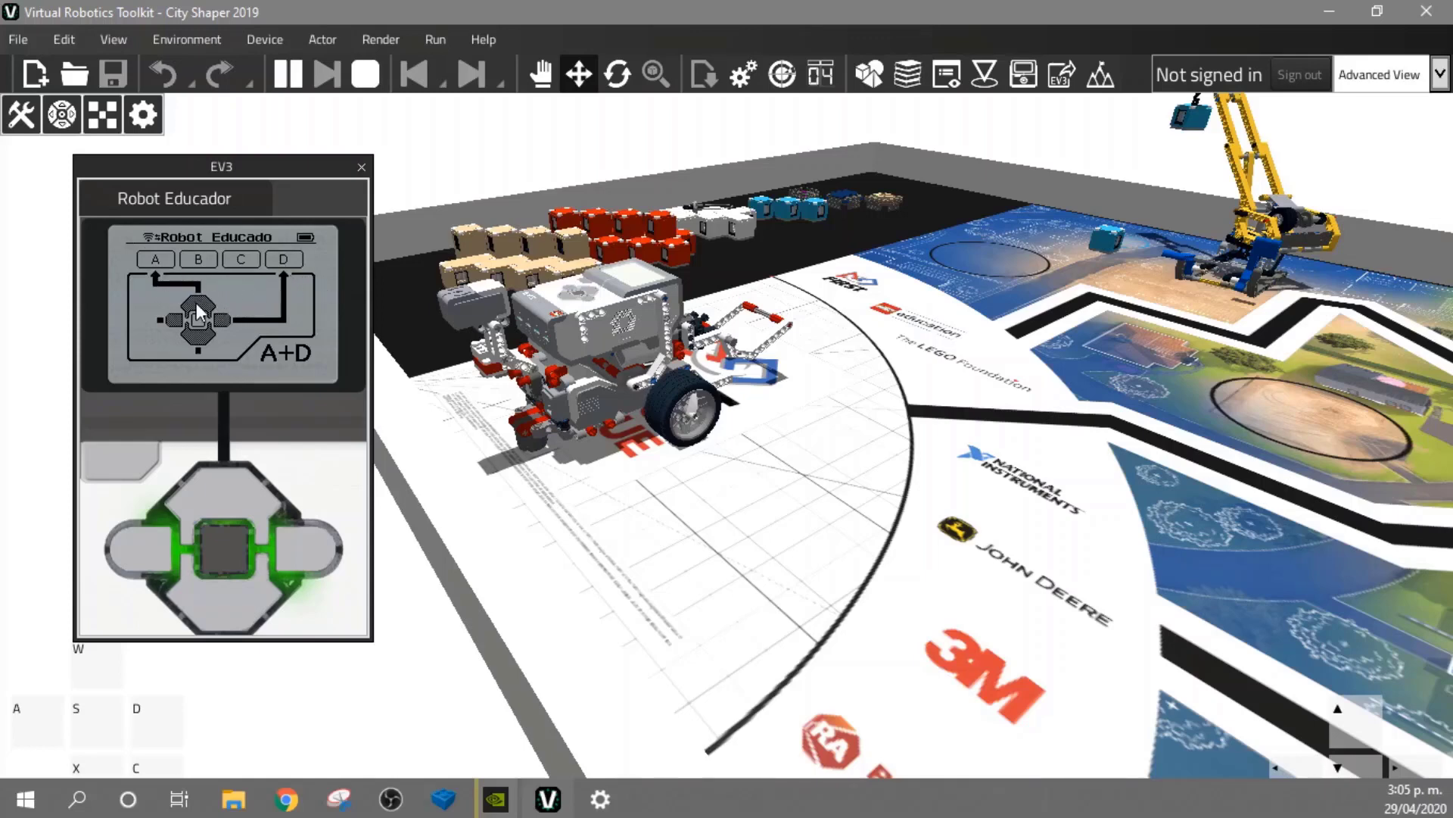
Run the port A motor in both directions from the brick's A+D motor control
{"action": "left_click", "coordinate": [224, 490]}
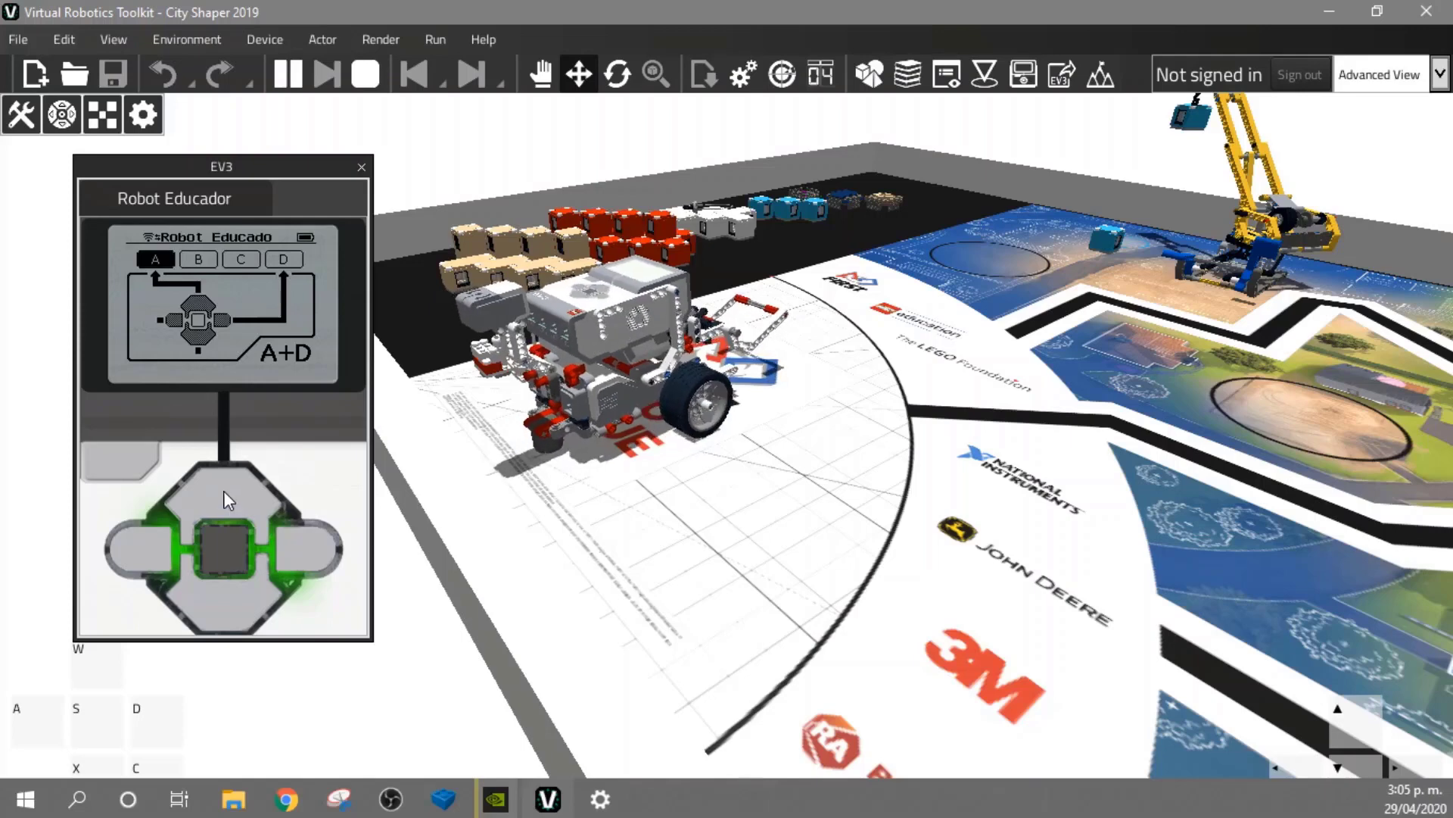
{"action": "left_click", "coordinate": [218, 598]}
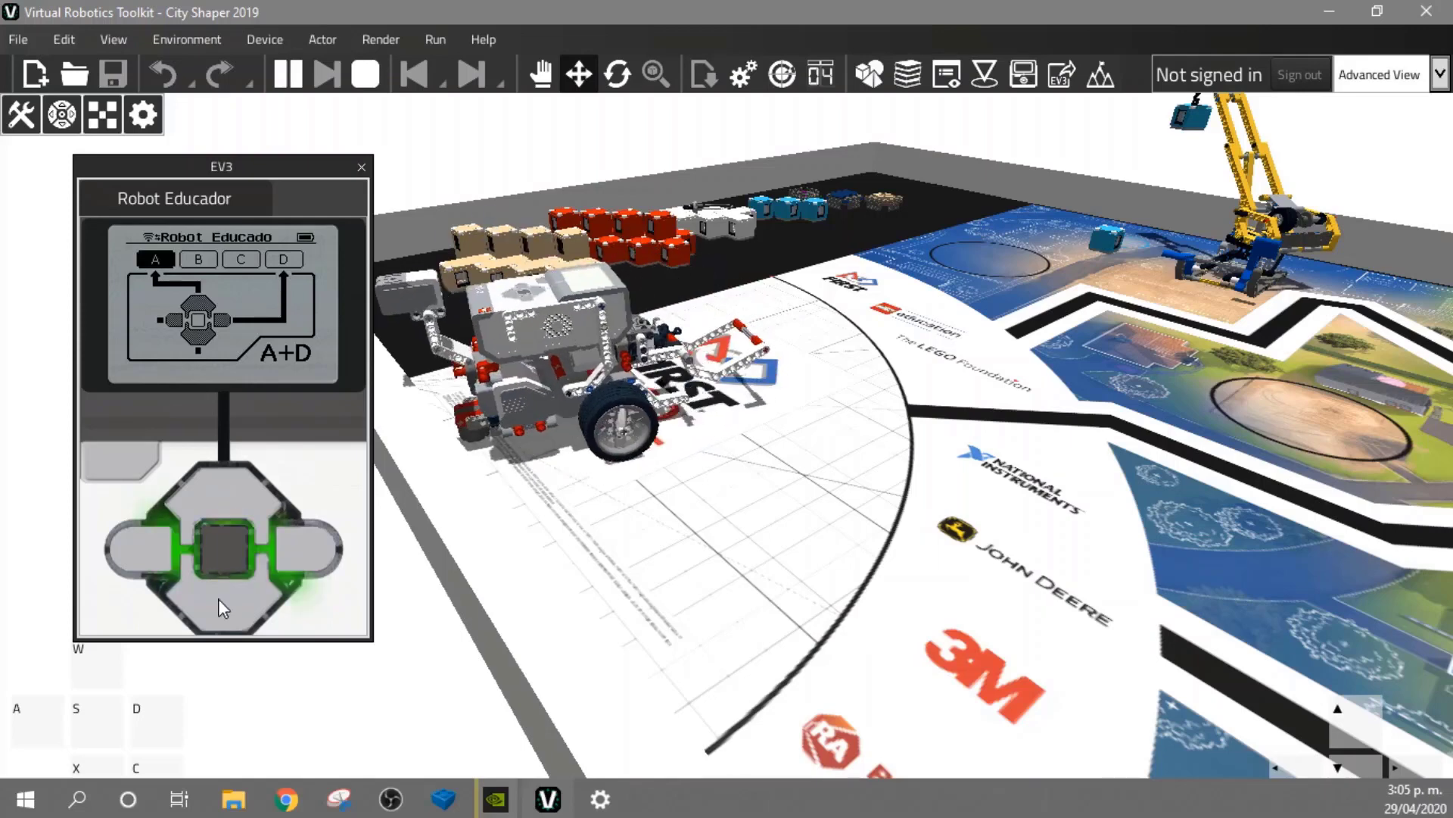
{"action": "left_click", "coordinate": [220, 506]}
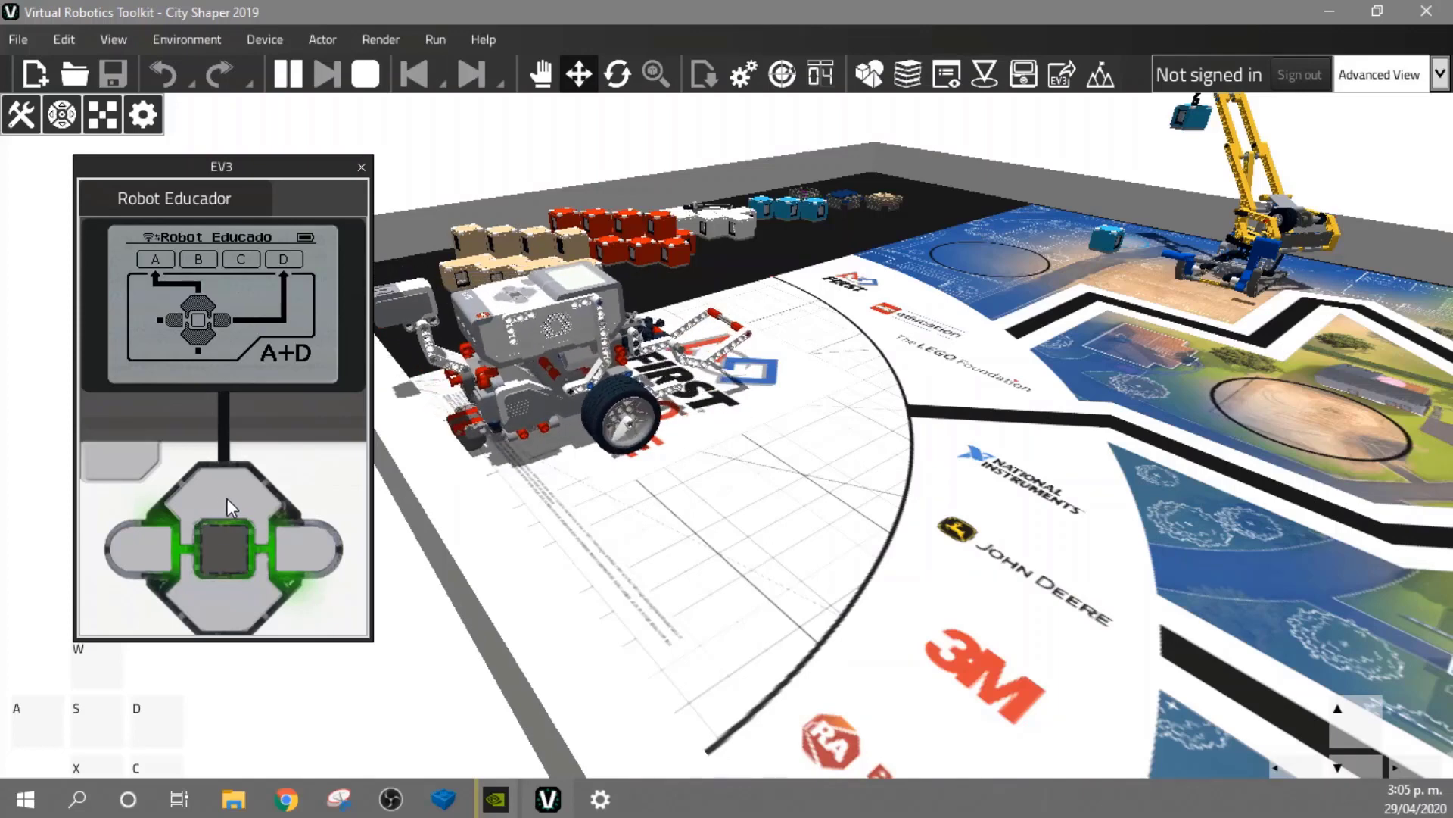
{"action": "left_click", "coordinate": [229, 602]}
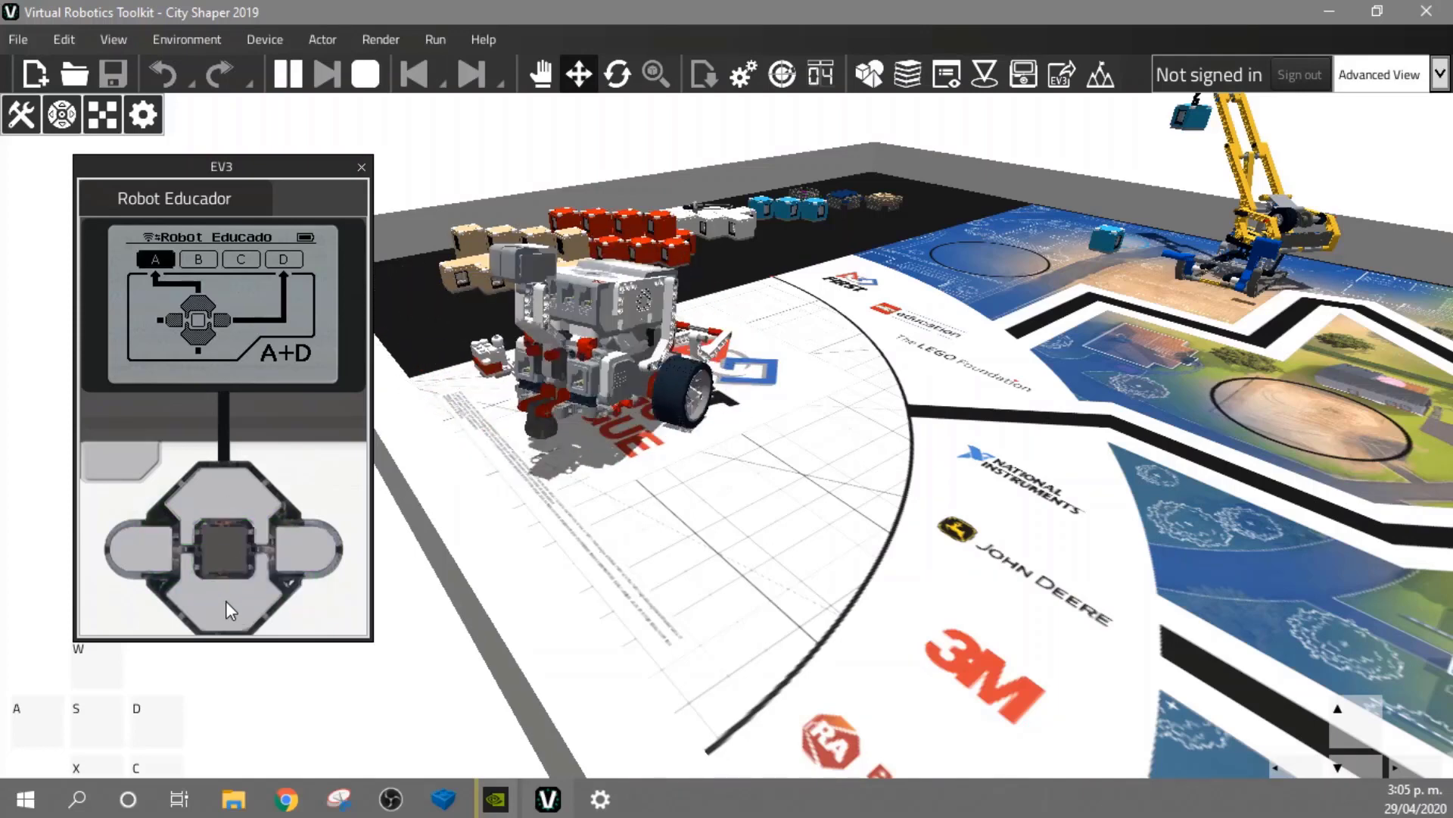
{"action": "left_click", "coordinate": [217, 495]}
{"action": "left_click", "coordinate": [216, 496]}
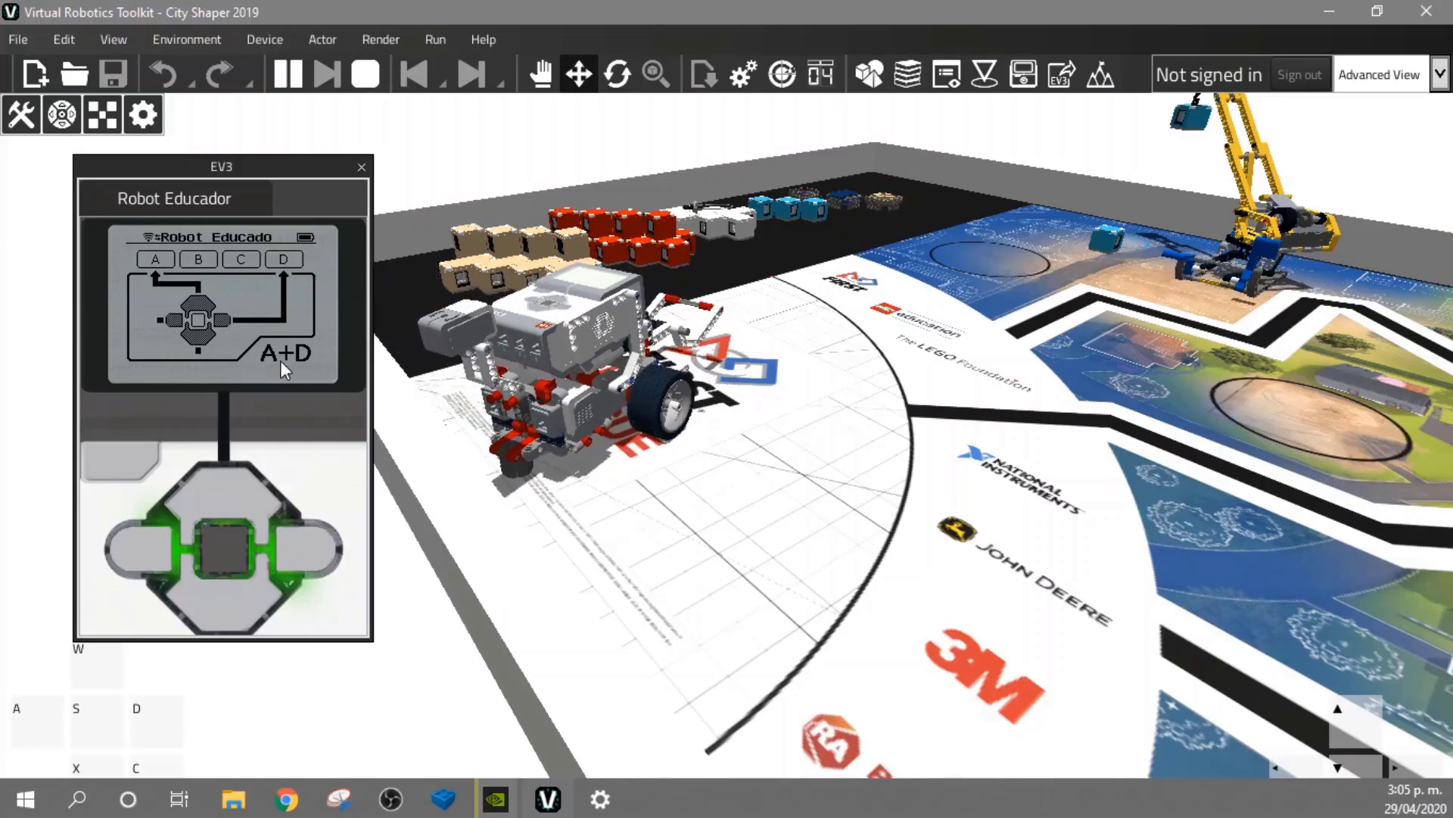
Switch the brick's motor control to B+C and run both motors in both directions
{"action": "left_click", "coordinate": [227, 562]}
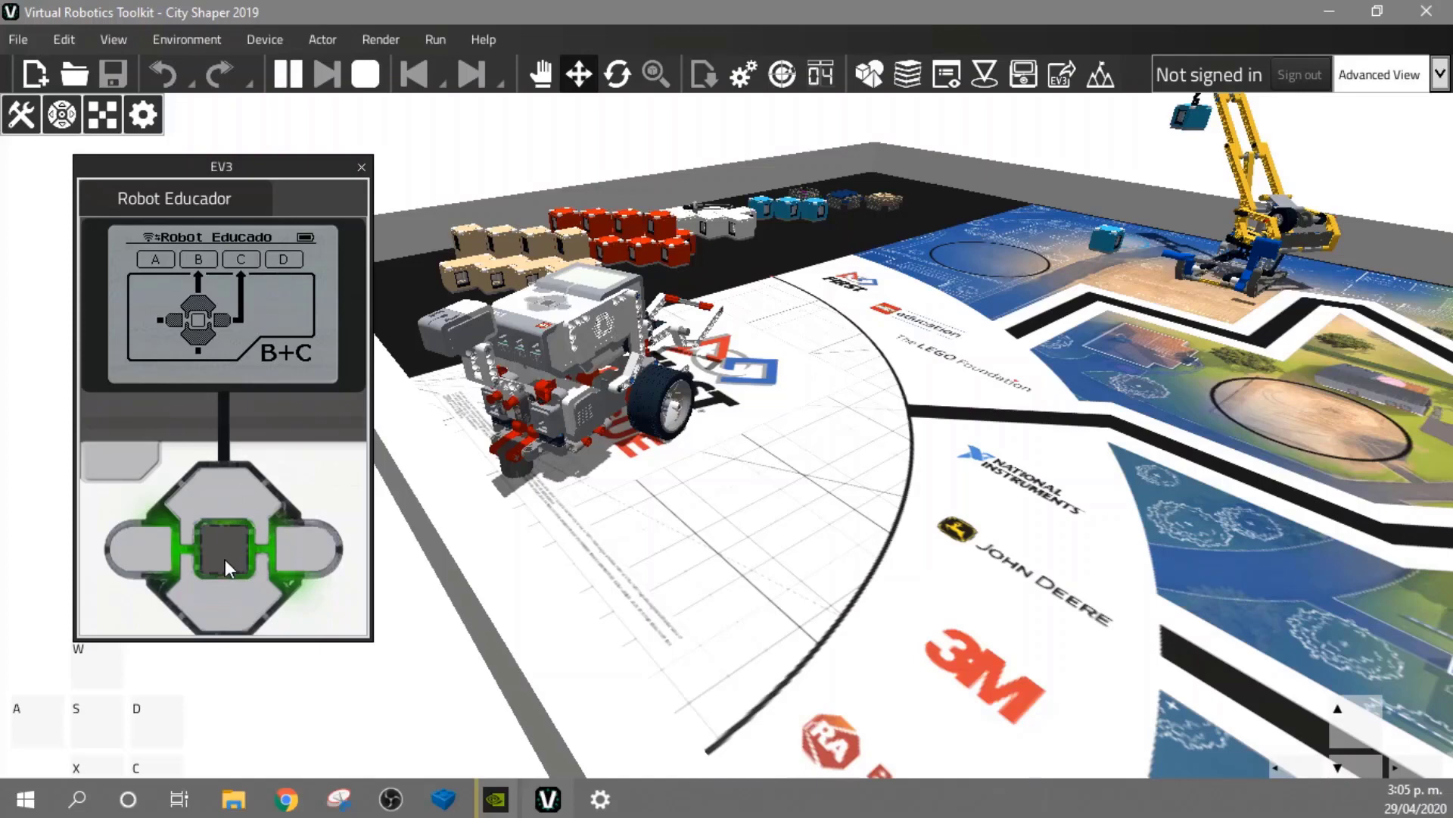
{"action": "left_click", "coordinate": [214, 492]}
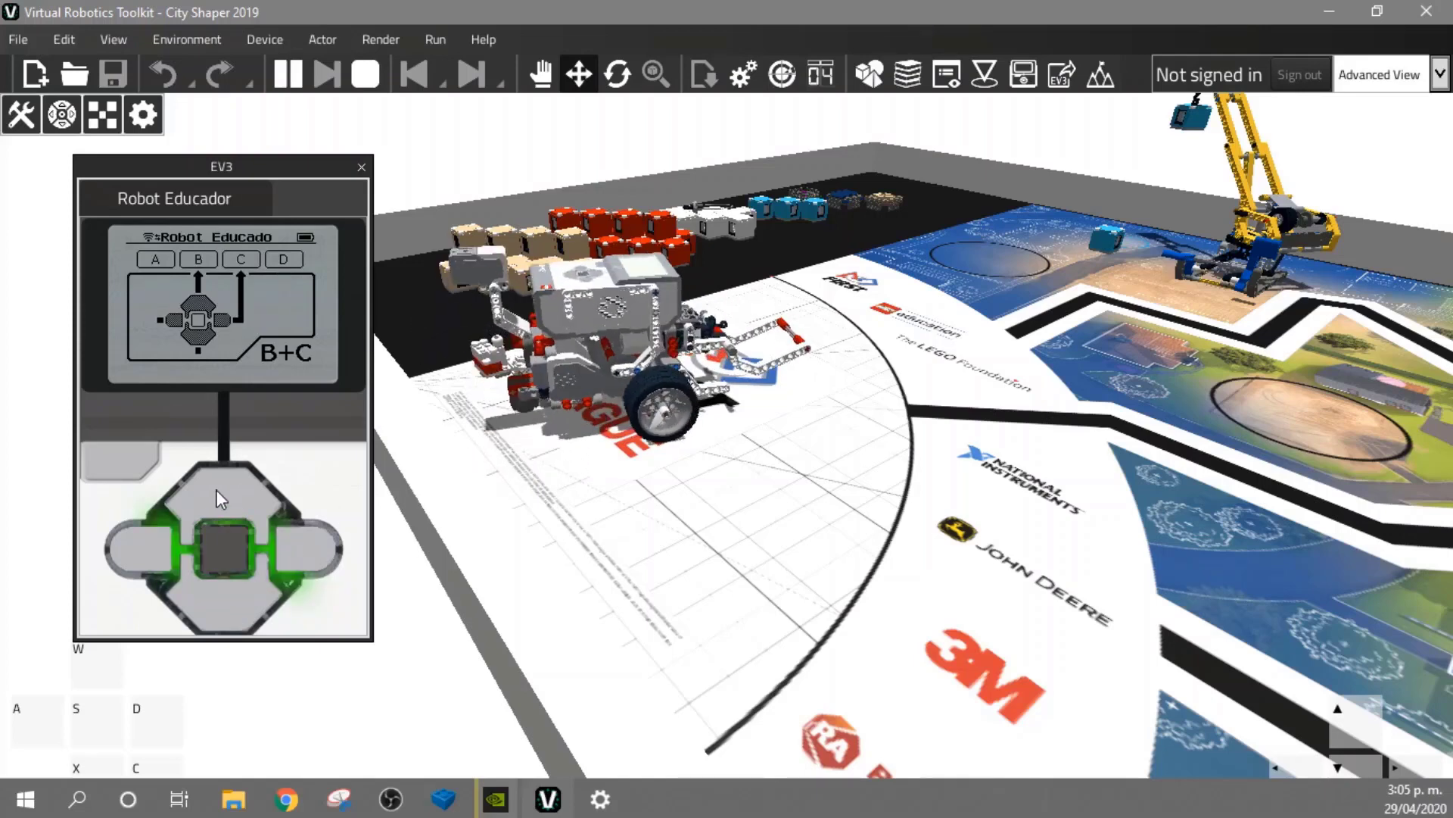
{"action": "left_click", "coordinate": [225, 593]}
{"action": "left_click", "coordinate": [303, 557]}
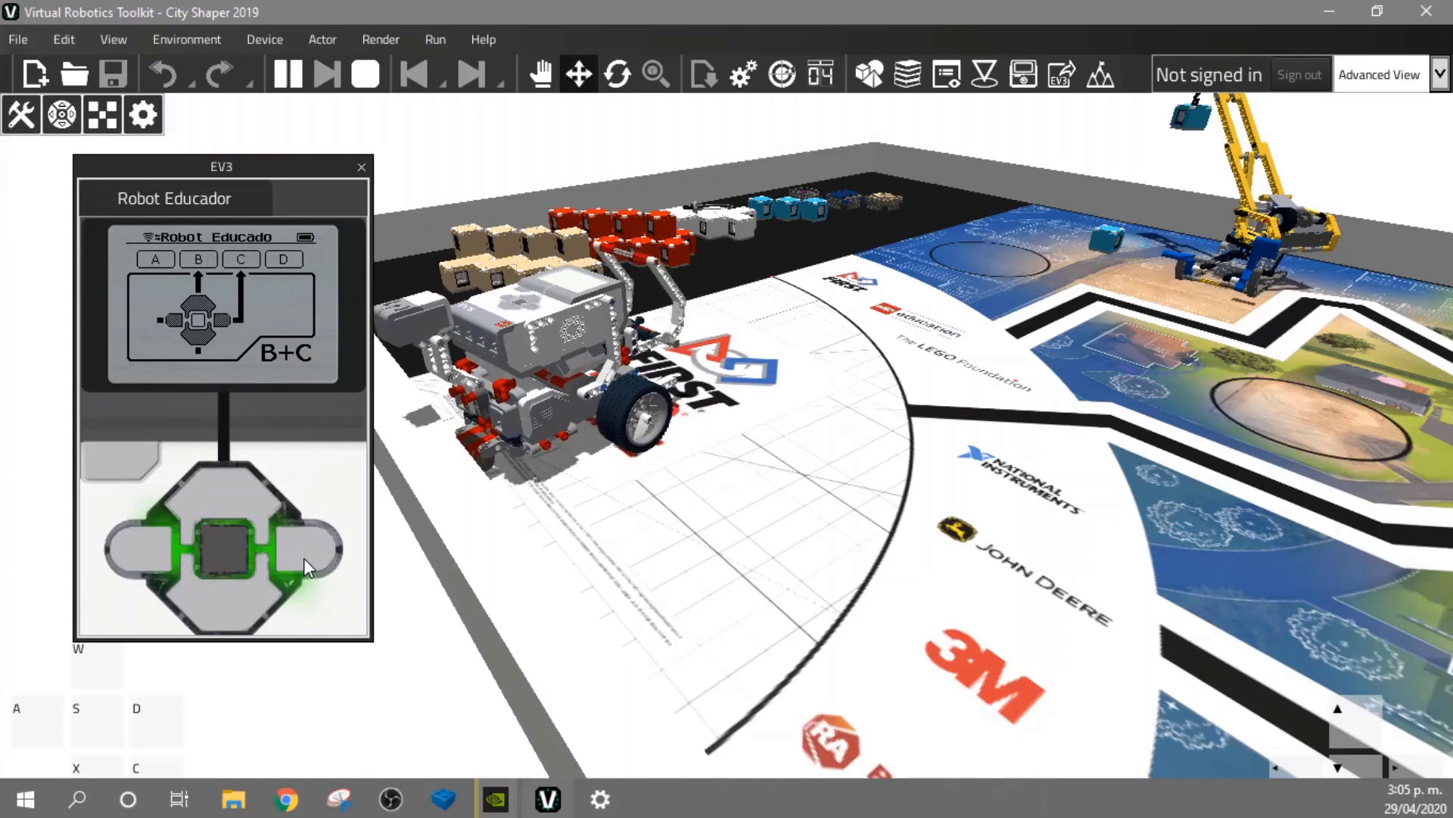
{"action": "left_click", "coordinate": [139, 552]}
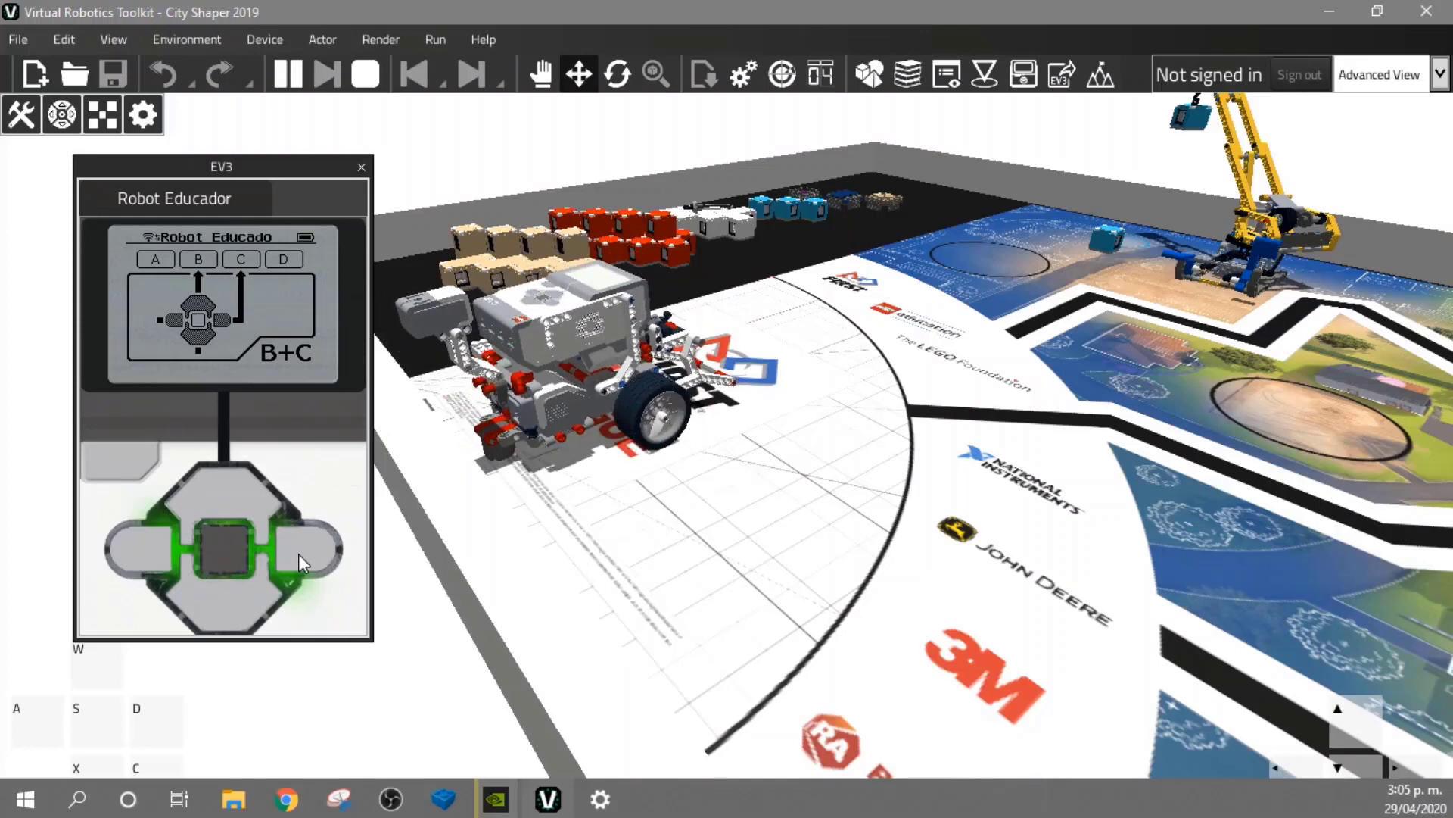
{"action": "left_click", "coordinate": [298, 554]}
{"action": "left_click", "coordinate": [132, 548]}
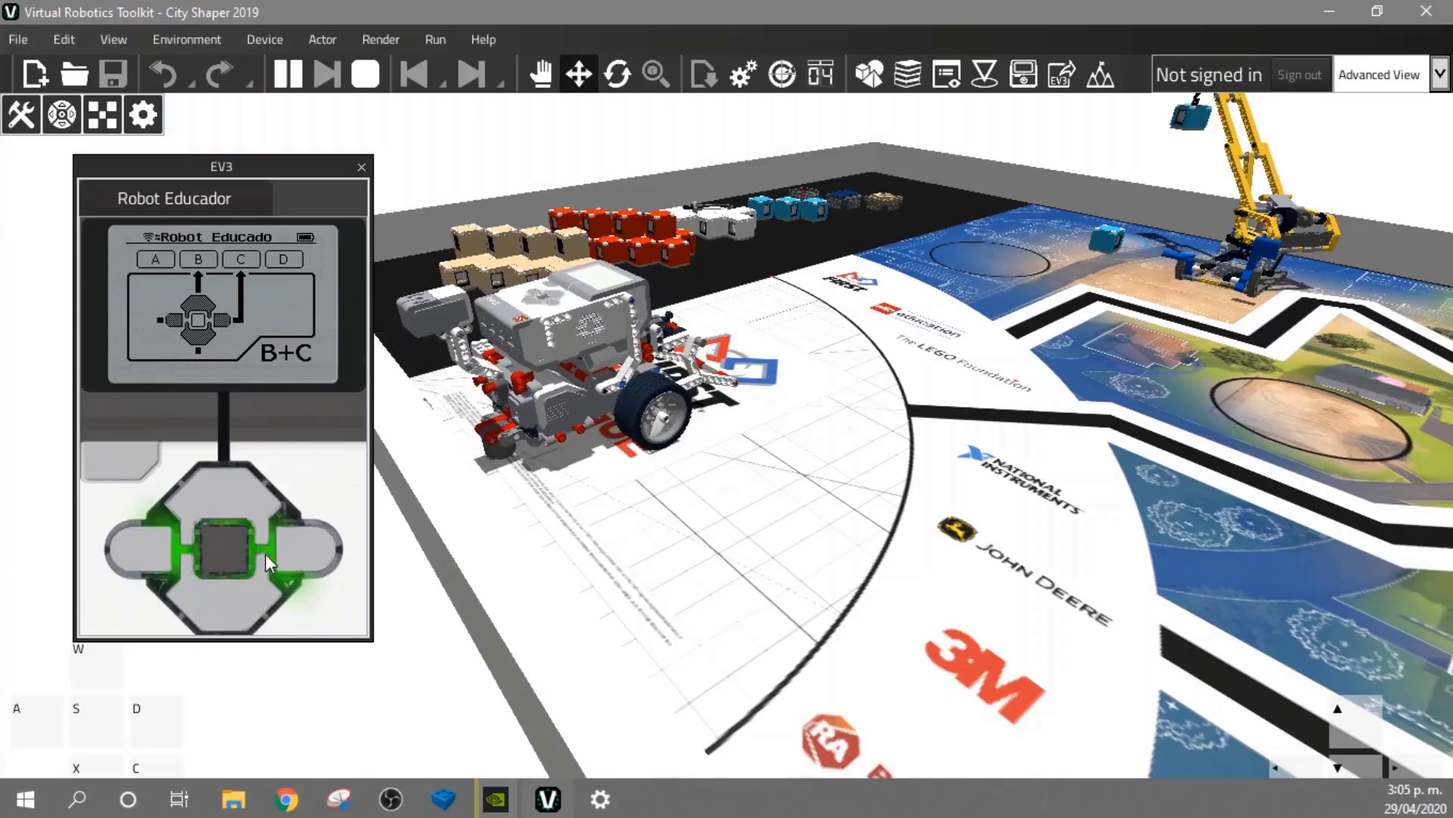
{"action": "left_click", "coordinate": [303, 551]}
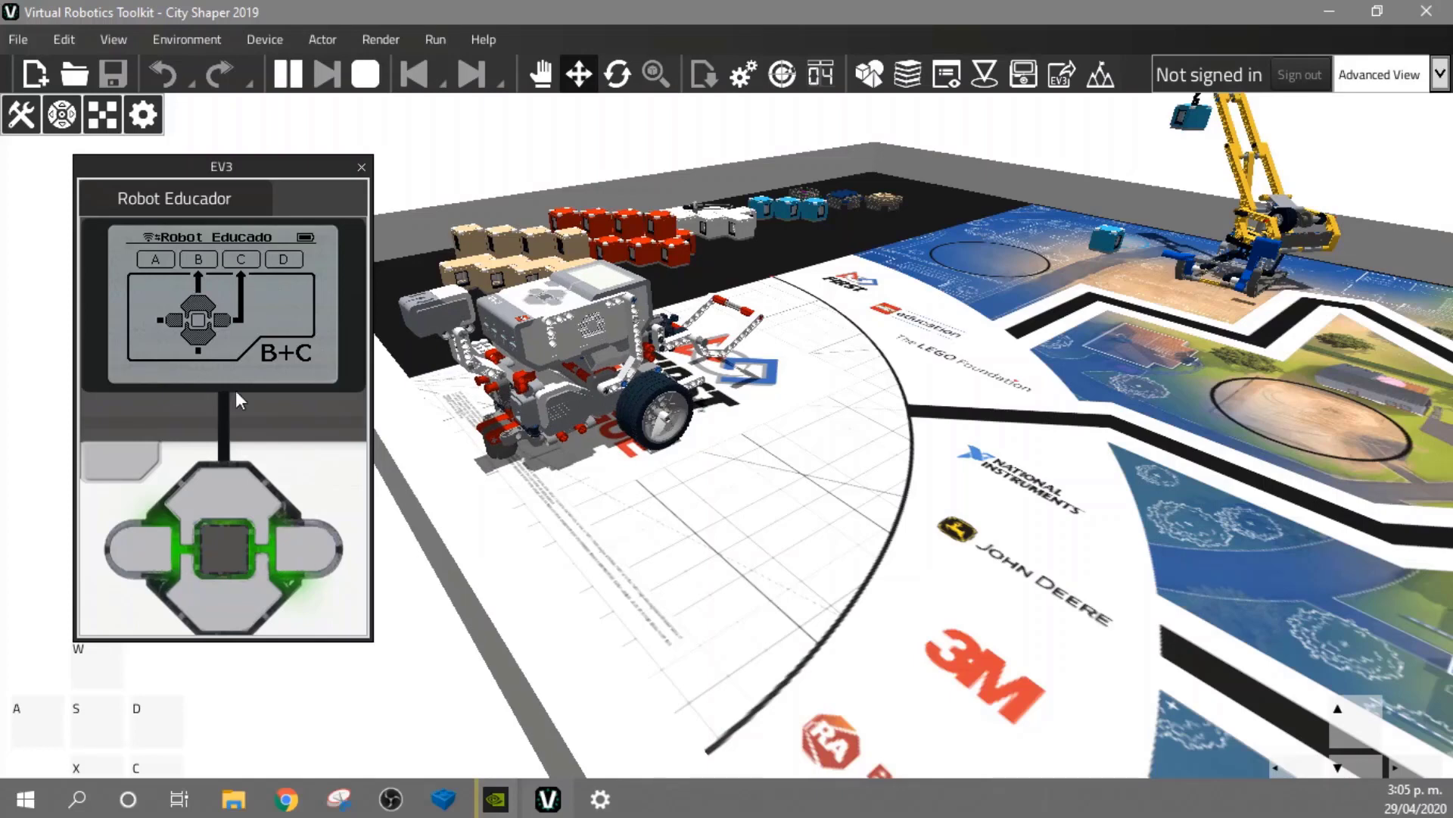
Leave motor control on the virtual EV3 brick, open Port View and browse the readings of its sensor ports
{"action": "left_click", "coordinate": [134, 465]}
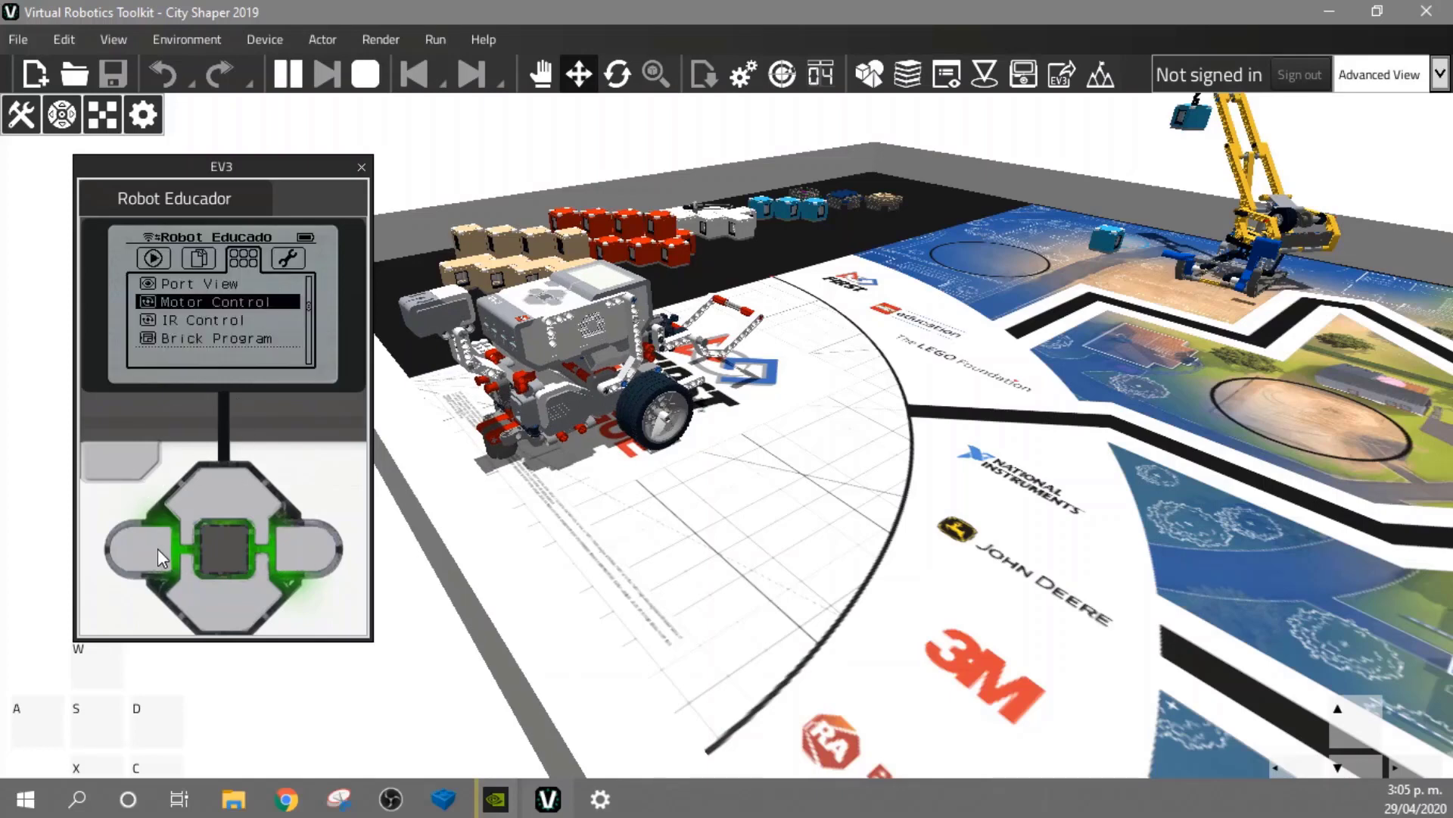
{"action": "left_click", "coordinate": [230, 474]}
{"action": "left_click", "coordinate": [219, 536]}
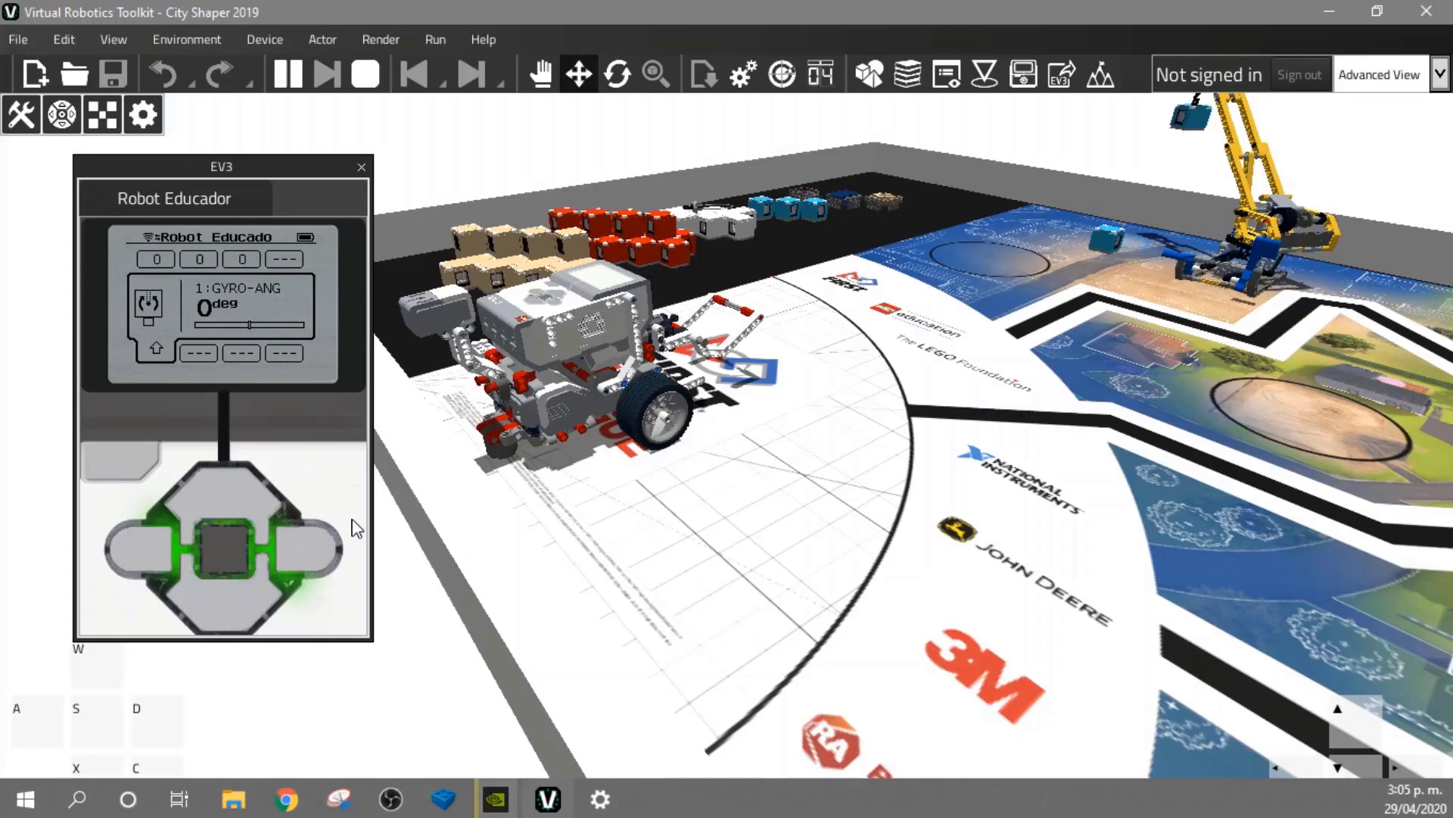
{"action": "left_click", "coordinate": [297, 558]}
{"action": "left_click", "coordinate": [311, 553]}
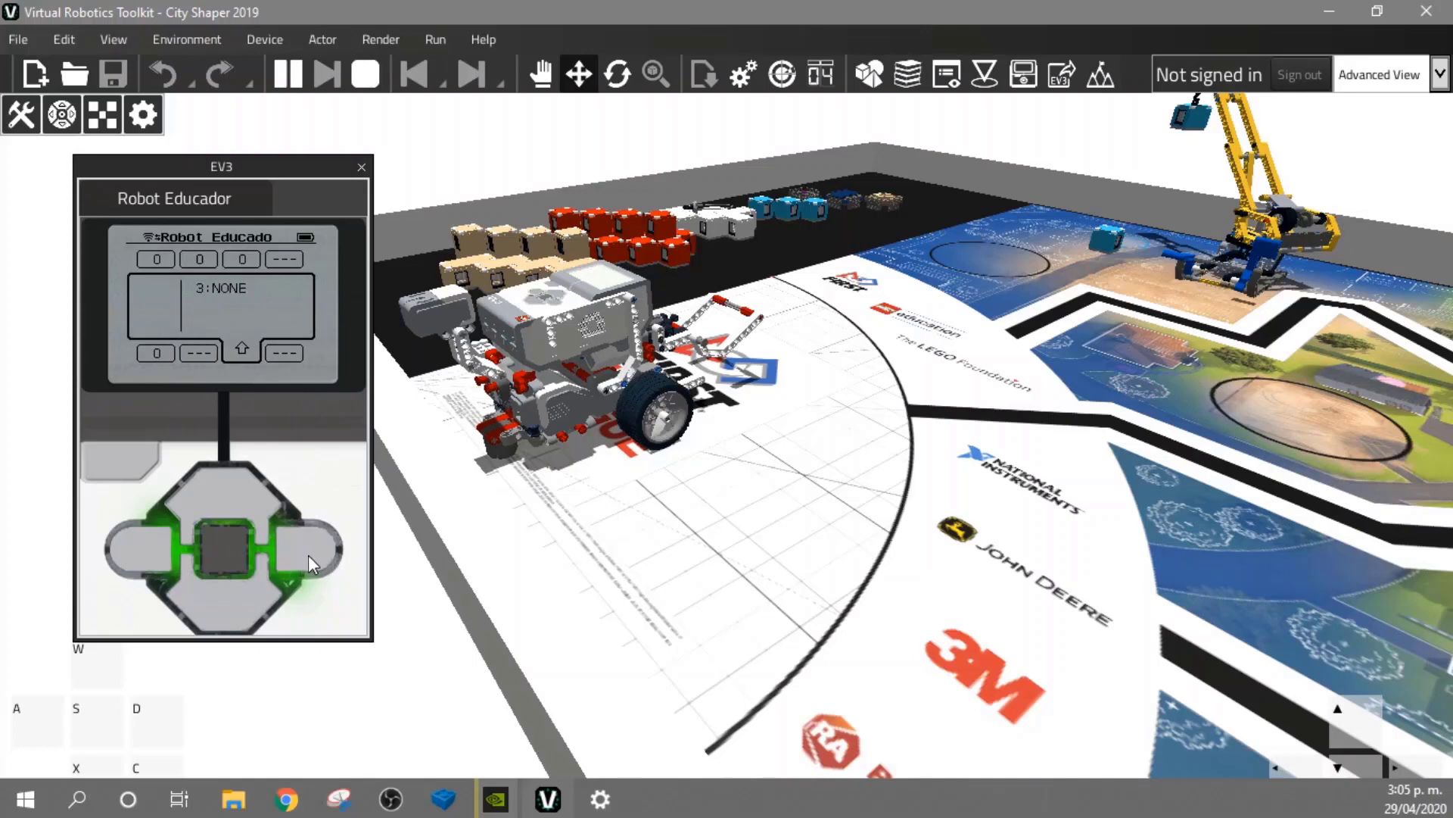
{"action": "left_click", "coordinate": [307, 556]}
Check the gyro sensor's mode options on port 1, keep GYRO-ANG, and leave Port View
{"action": "left_click", "coordinate": [132, 546]}
{"action": "left_click", "coordinate": [132, 547]}
{"action": "left_click", "coordinate": [131, 547]}
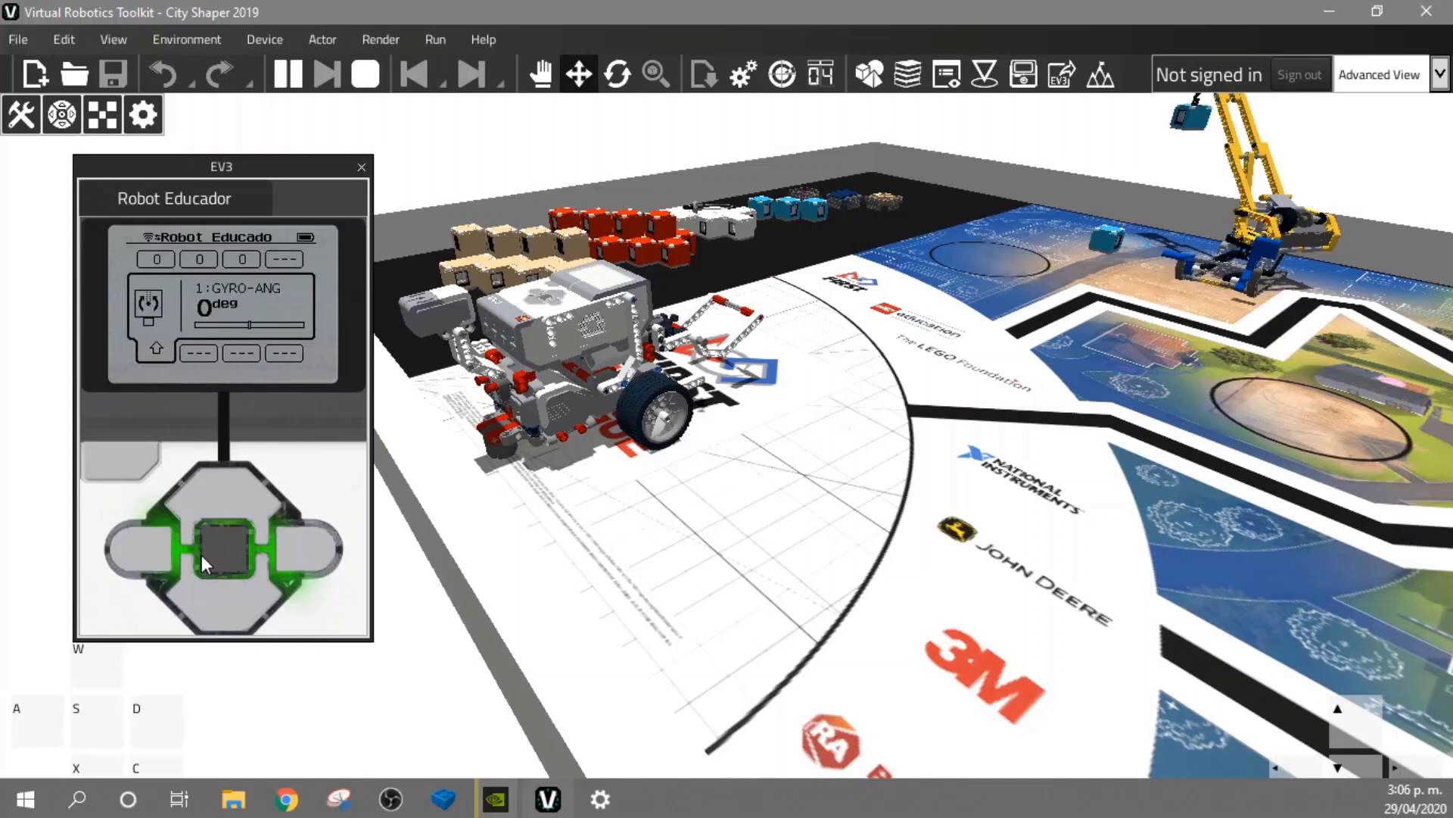
{"action": "left_click", "coordinate": [215, 556]}
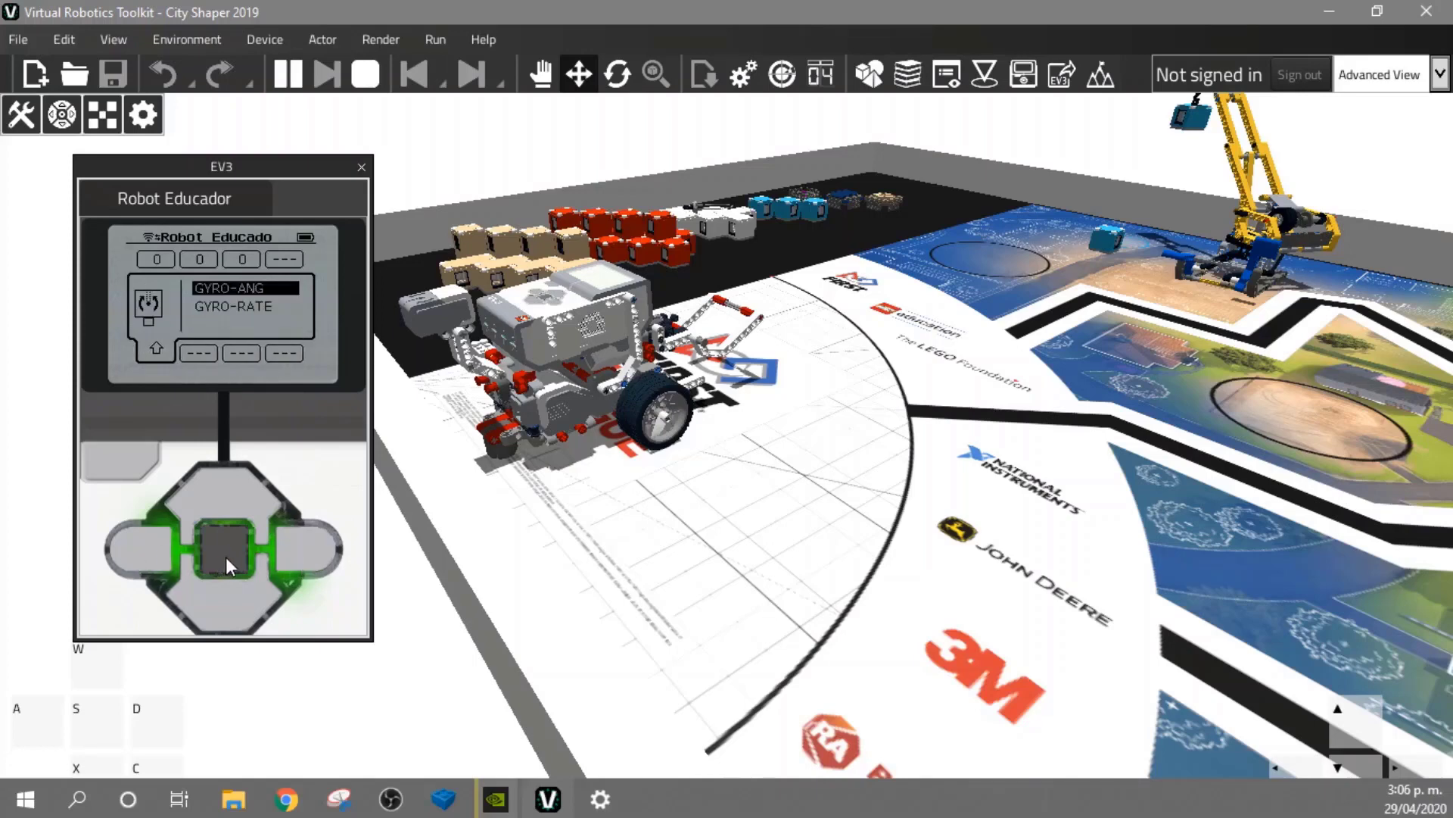
{"action": "left_click", "coordinate": [226, 556]}
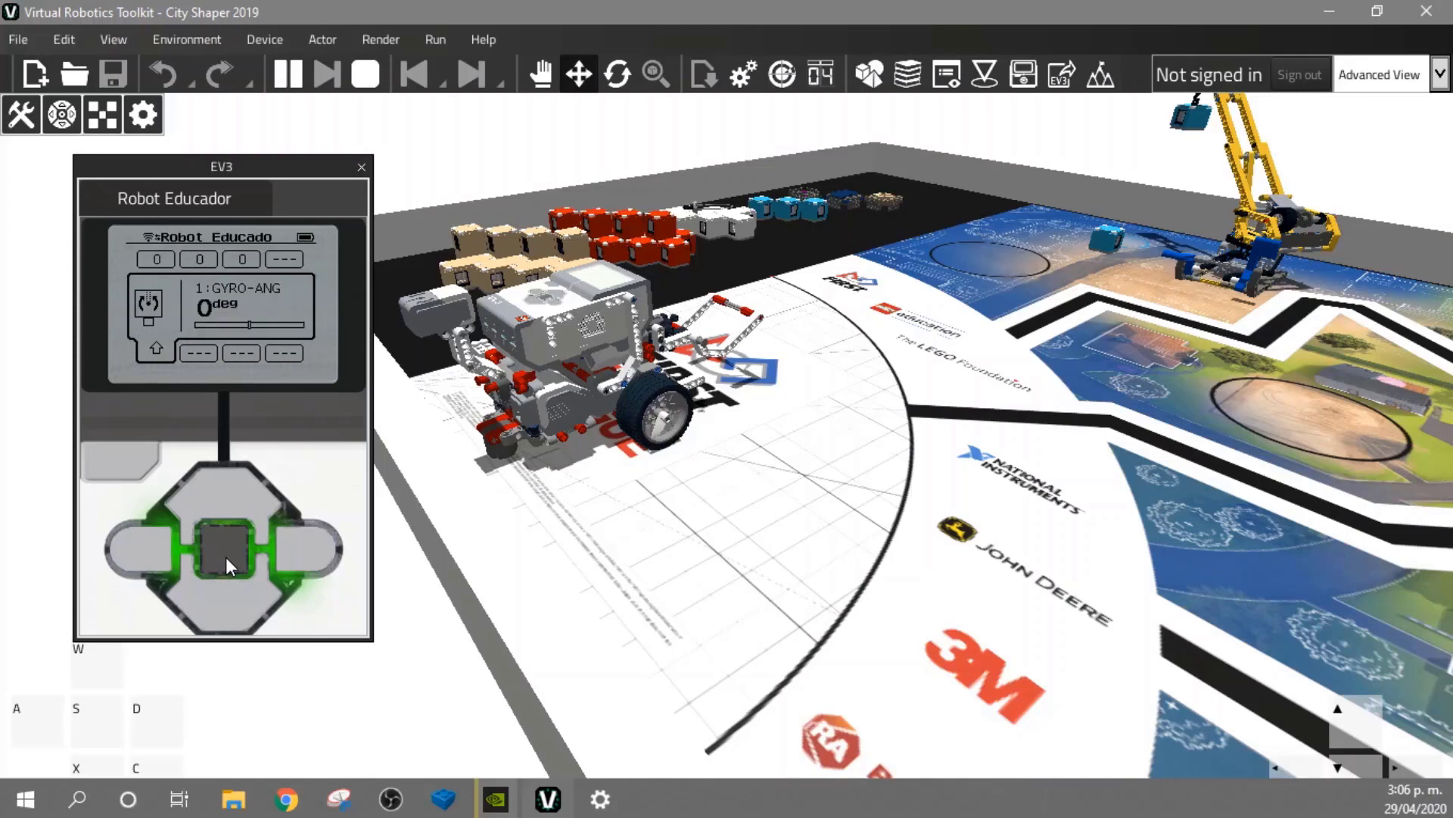
{"action": "left_click", "coordinate": [303, 563]}
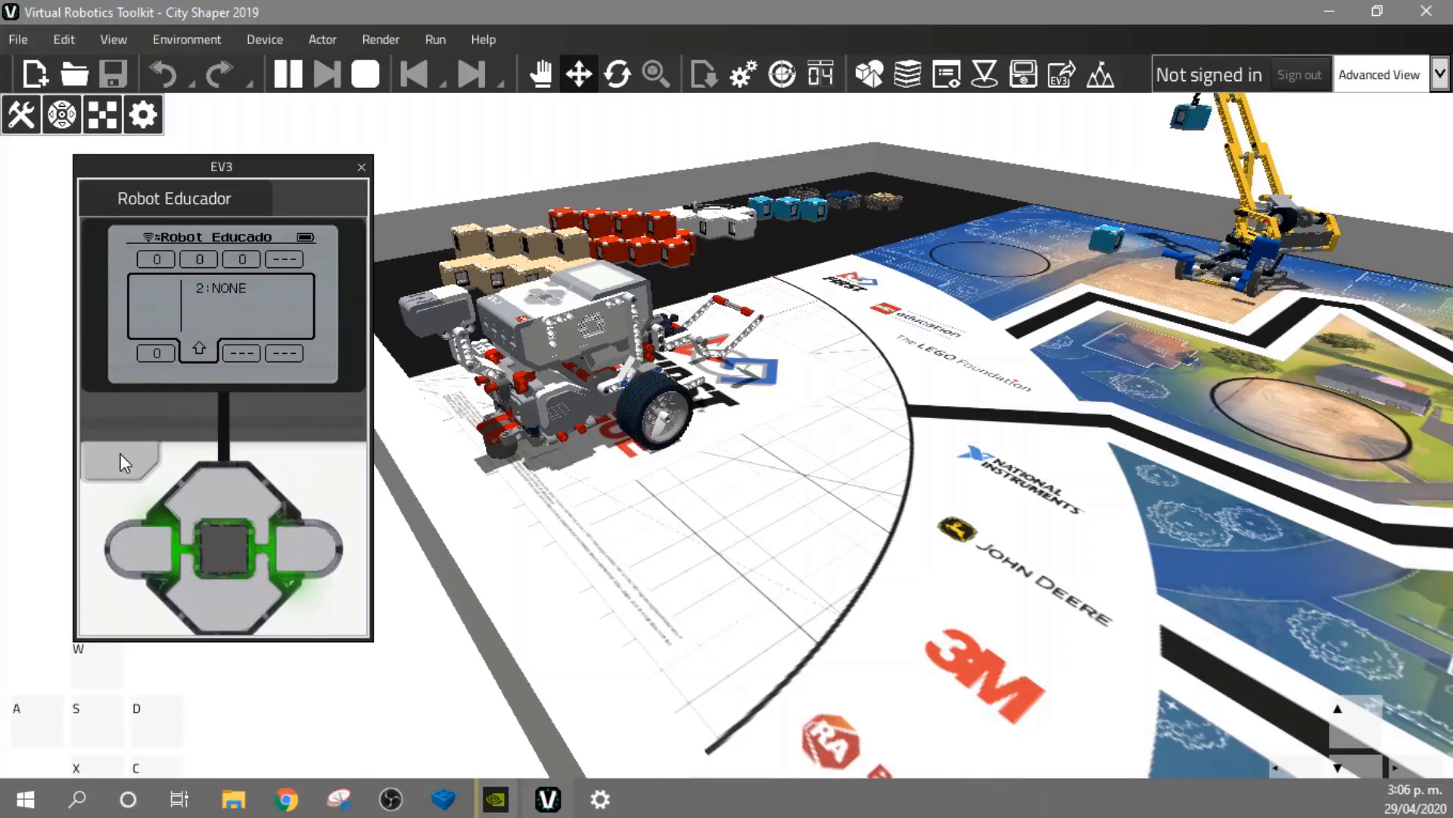
{"action": "left_click", "coordinate": [139, 456]}
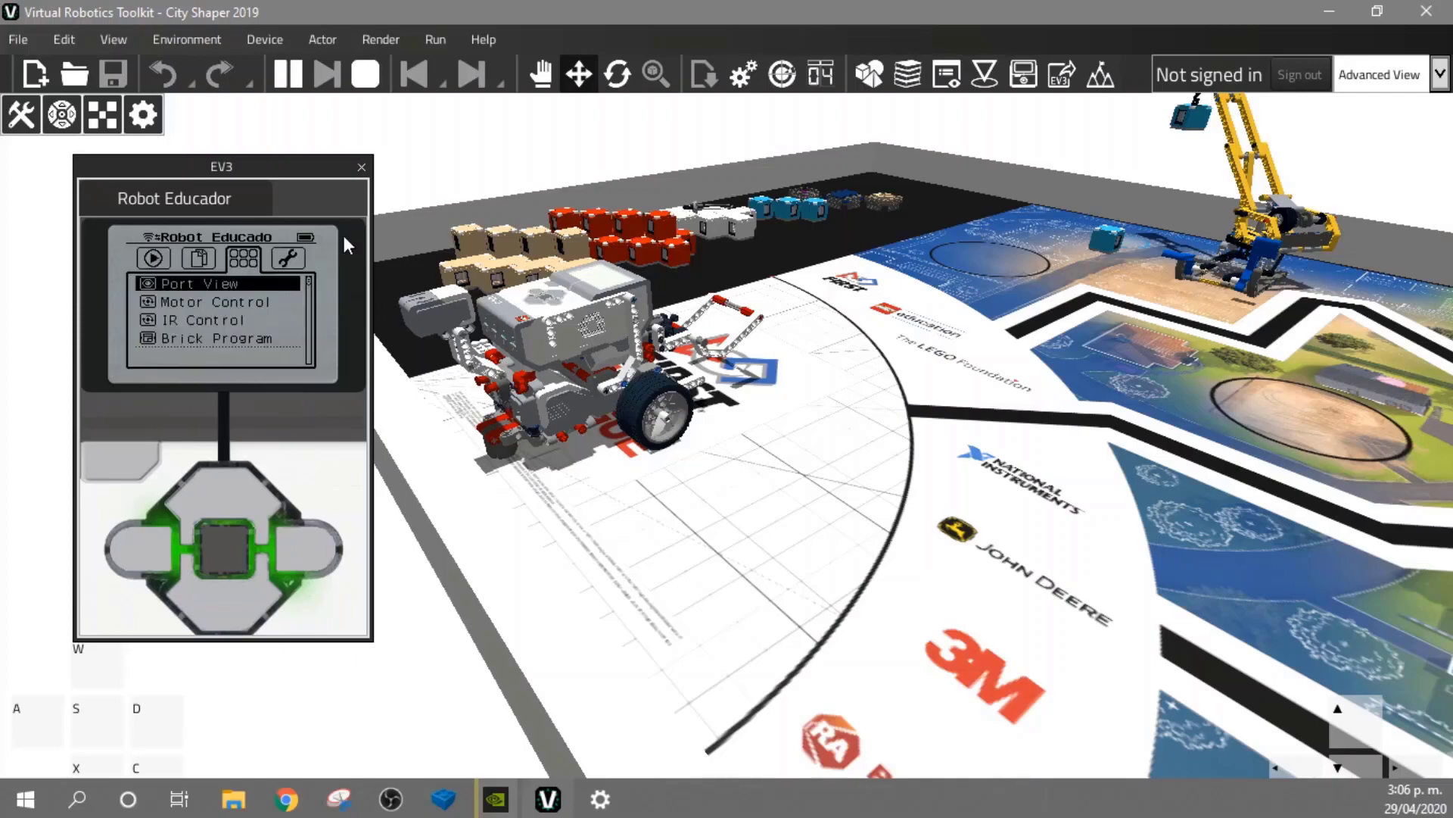
Close the virtual EV3 brick and stop the simulation to reset the robot on the City Shaper field
{"action": "left_click", "coordinate": [361, 168]}
{"action": "scroll", "coordinate": [462, 377], "scroll_direction": "down", "scroll_amount": 3}
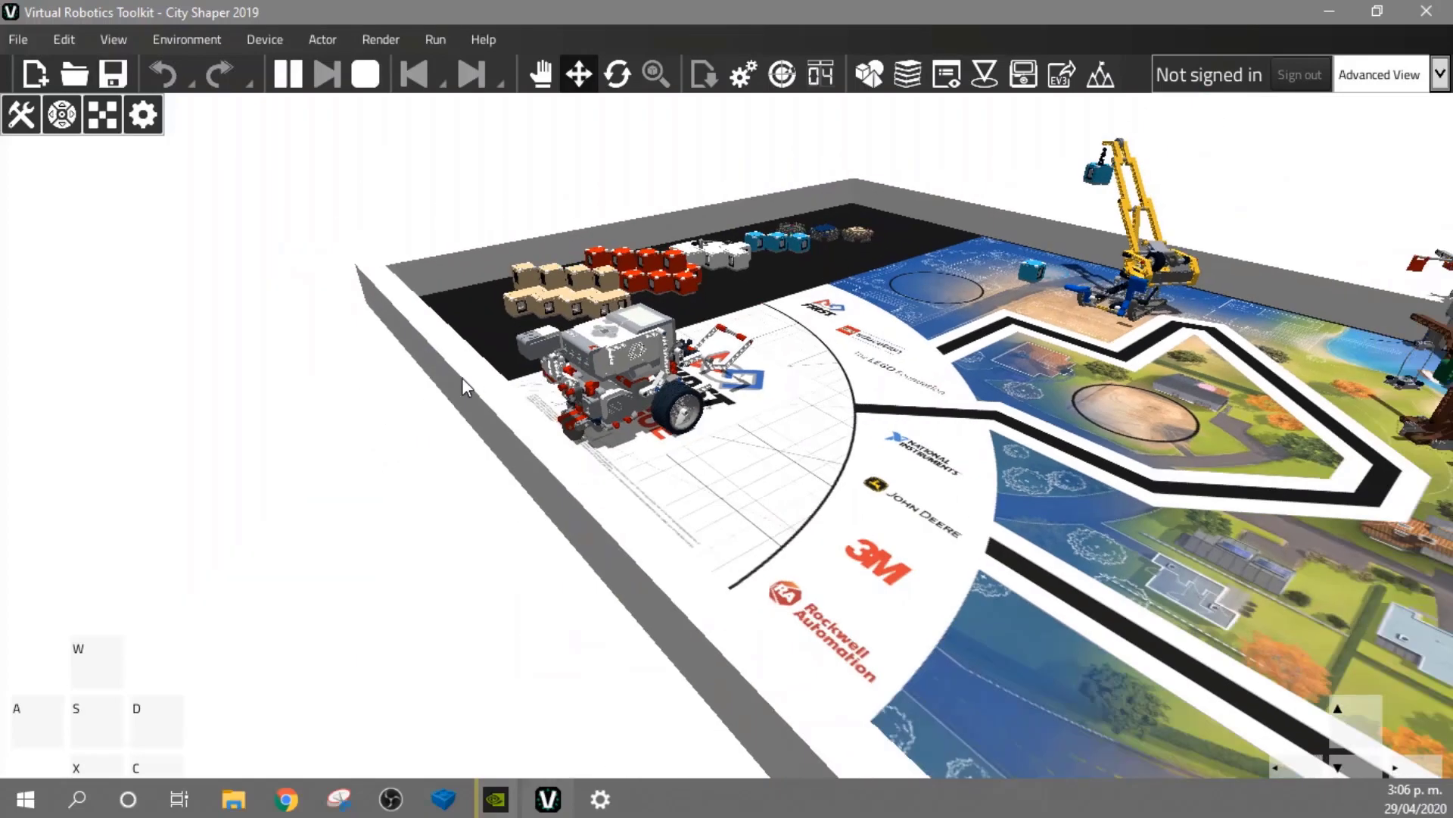
{"action": "right_click_drag", "start_coordinate": [399, 445], "coordinate": [513, 439]}
{"action": "mouse_move", "coordinate": [296, 219]}
{"action": "right_mouse_down"}
{"action": "mouse_move", "coordinate": [326, 189]}
{"action": "mouse_move", "coordinate": [285, 245]}
{"action": "right_mouse_up"}
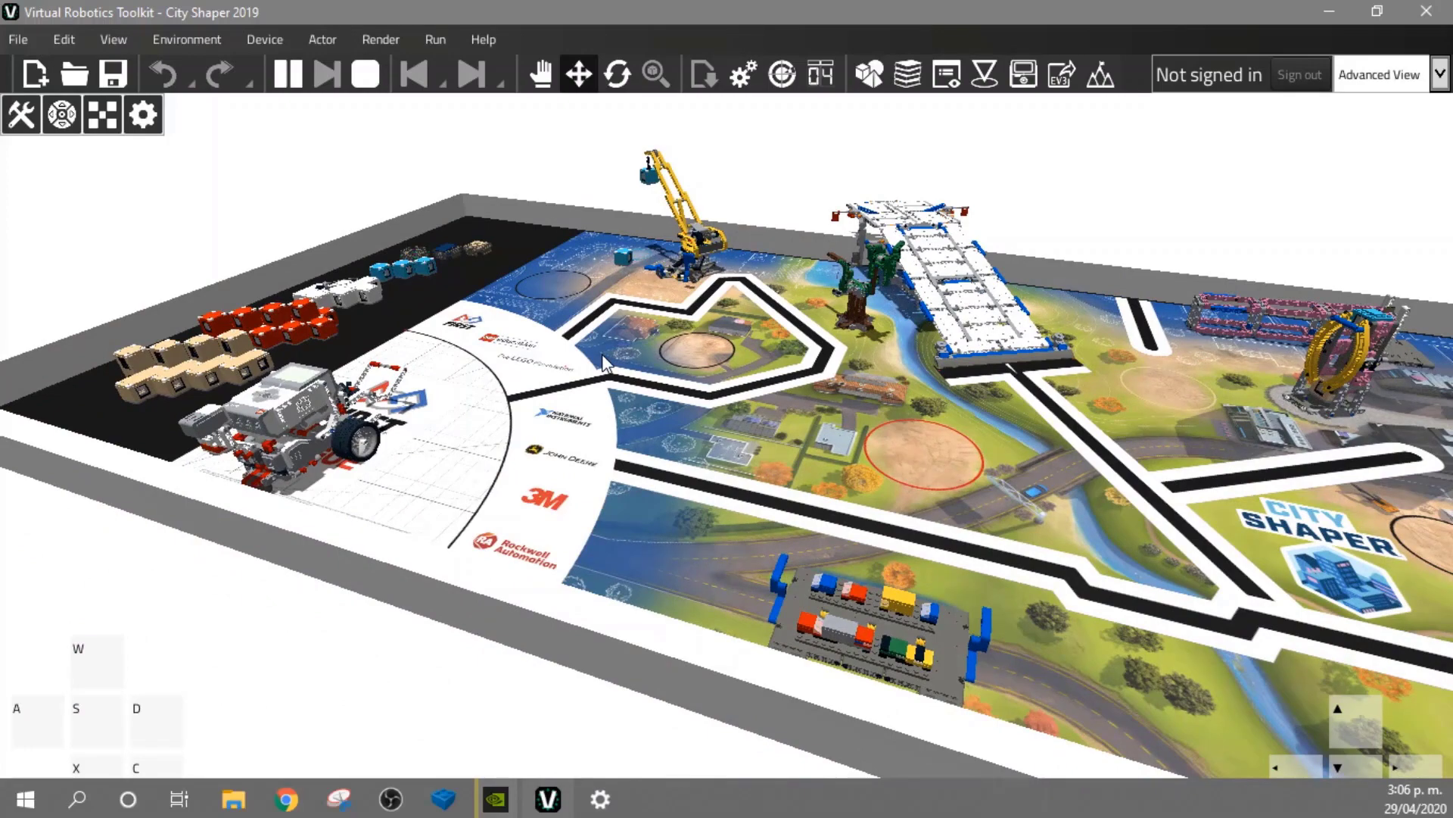
{"action": "key", "text": "Escape"}
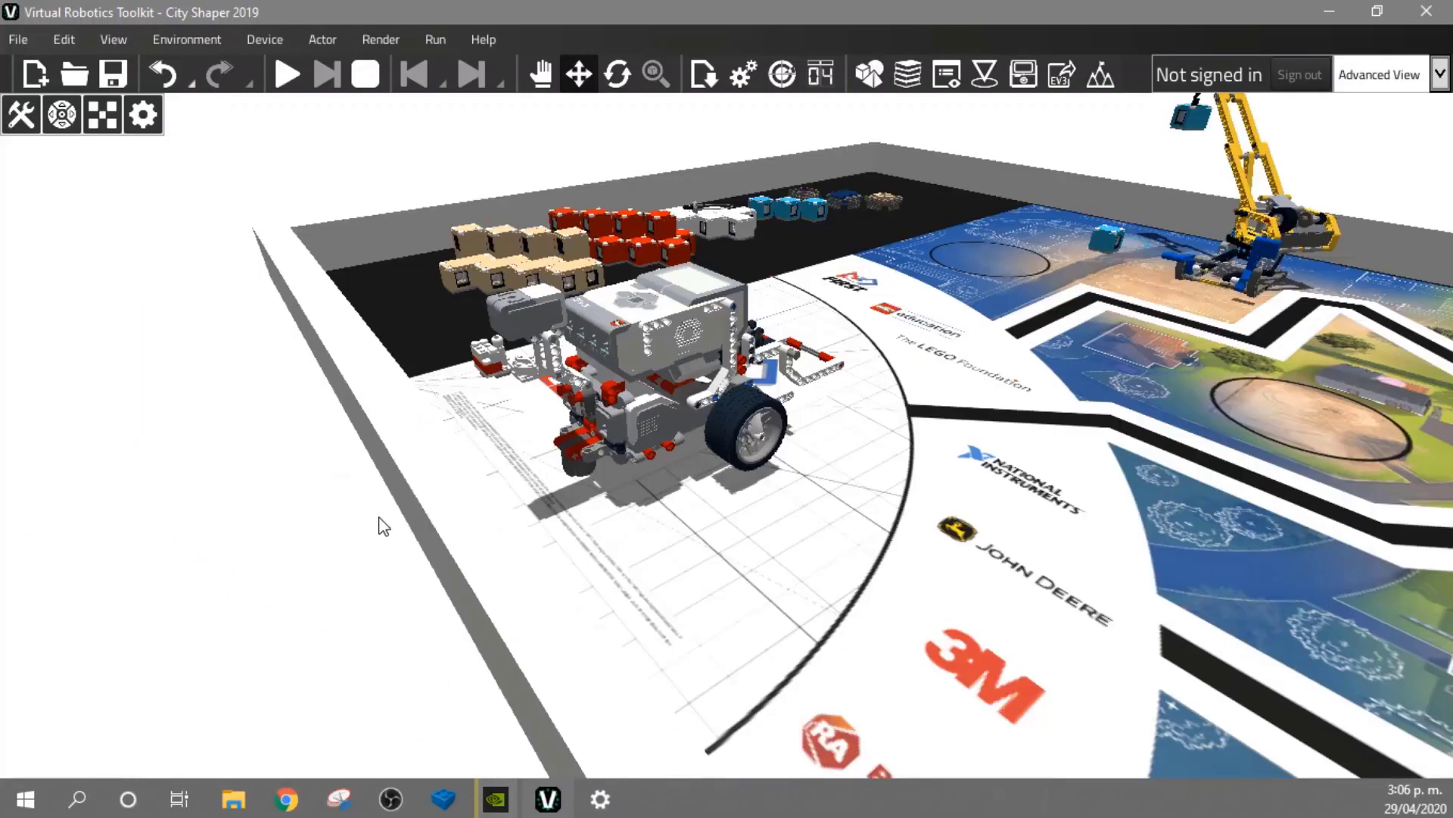
{"action": "right_click_drag", "start_coordinate": [377, 517], "coordinate": [407, 519]}
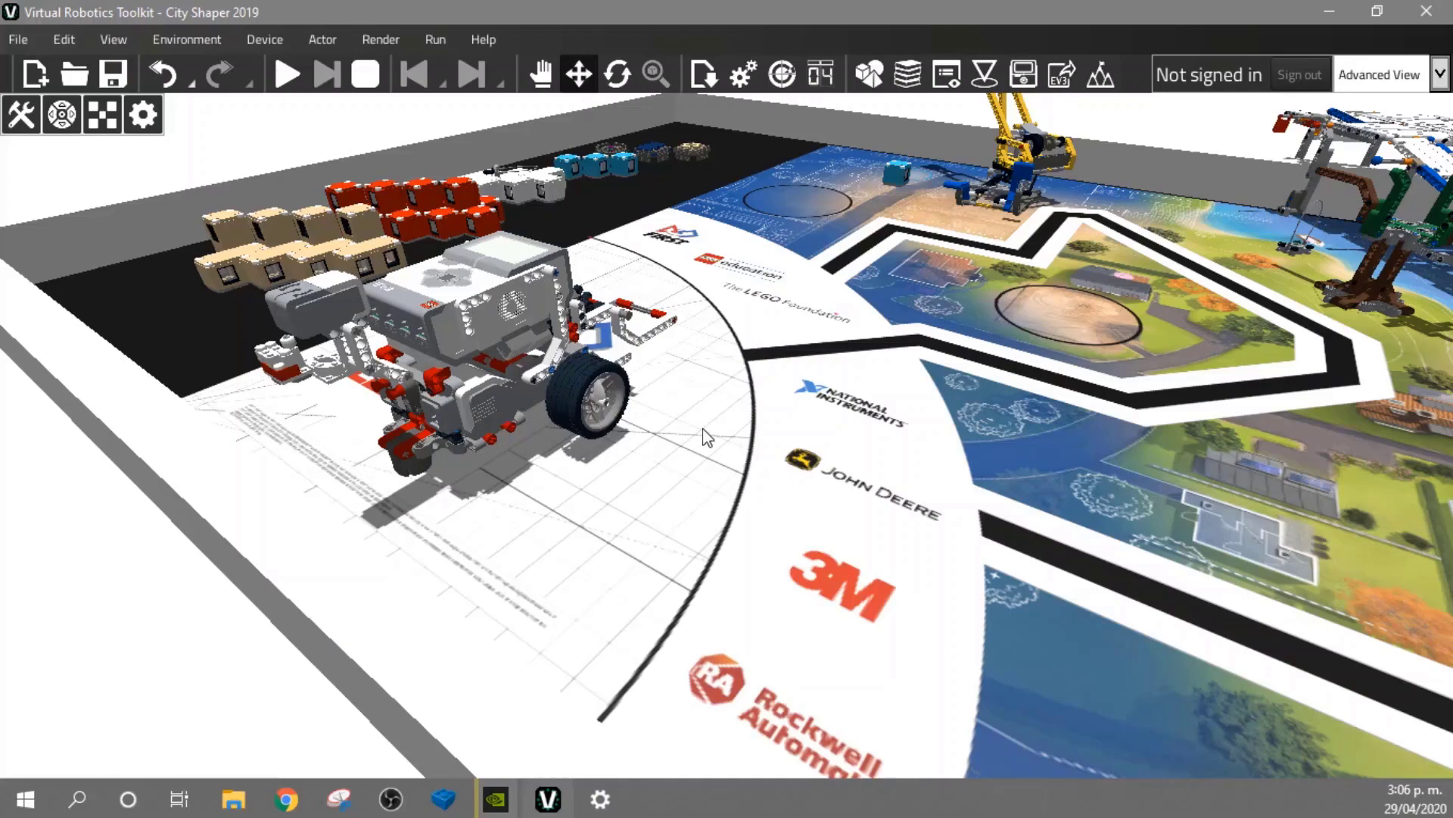
{"action": "scroll", "coordinate": [703, 429], "scroll_direction": "down", "scroll_amount": 5}
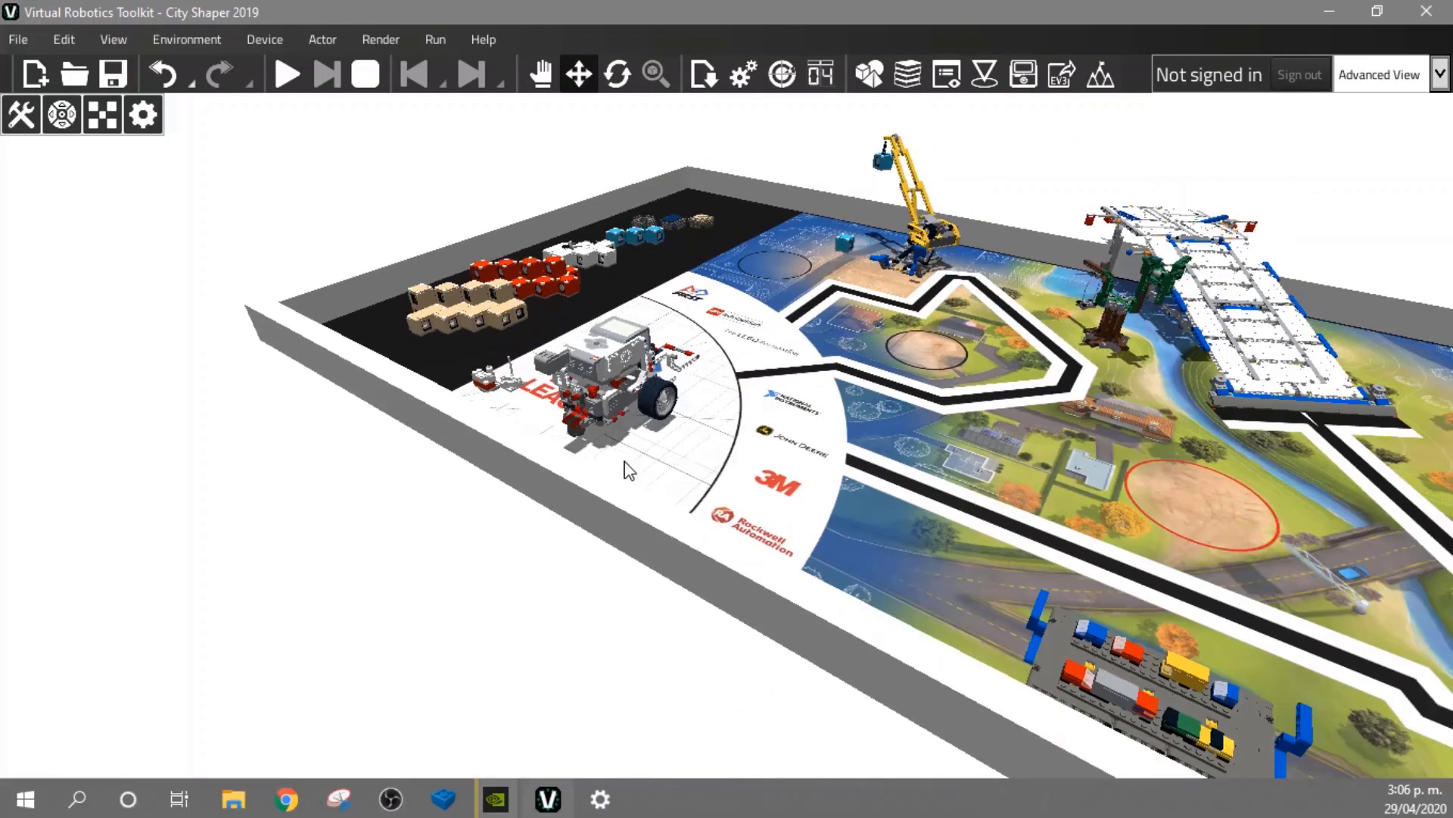
{"action": "right_click_drag", "start_coordinate": [454, 511], "coordinate": [550, 520]}
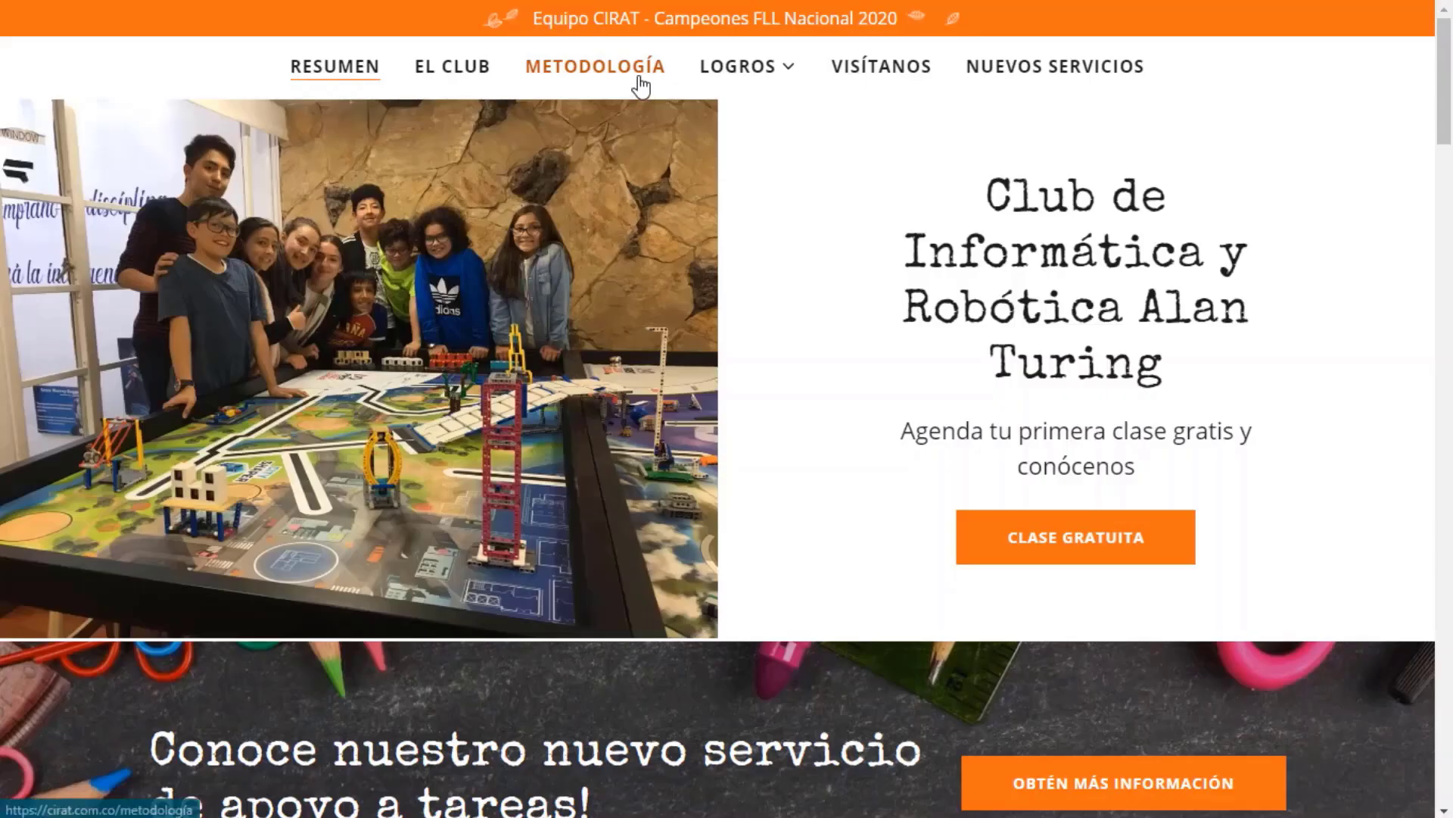
View the Metodología and El Club pages on the CIRAT website
{"action": "left_click", "coordinate": [640, 87]}
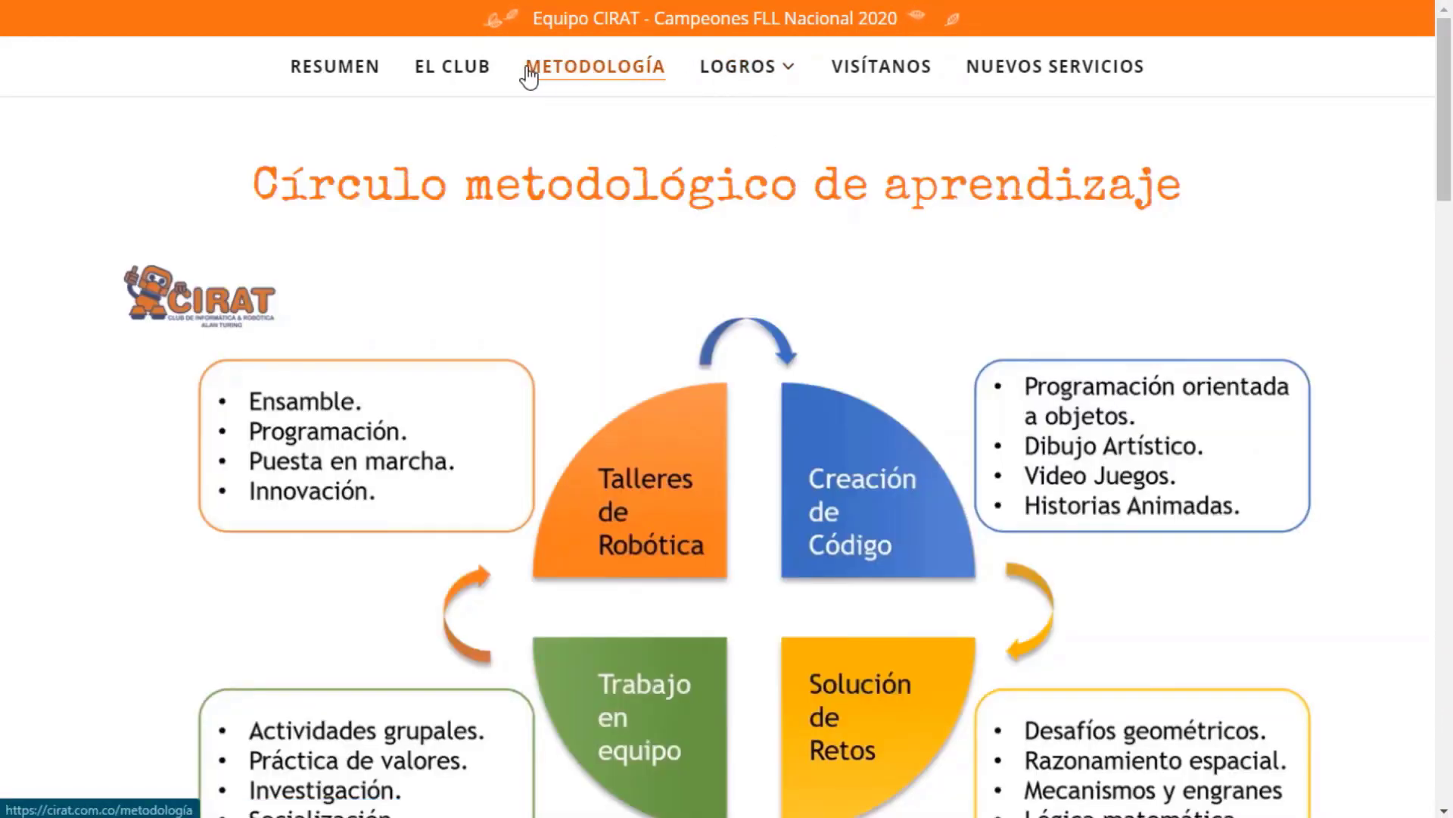
{"action": "left_click", "coordinate": [482, 72]}
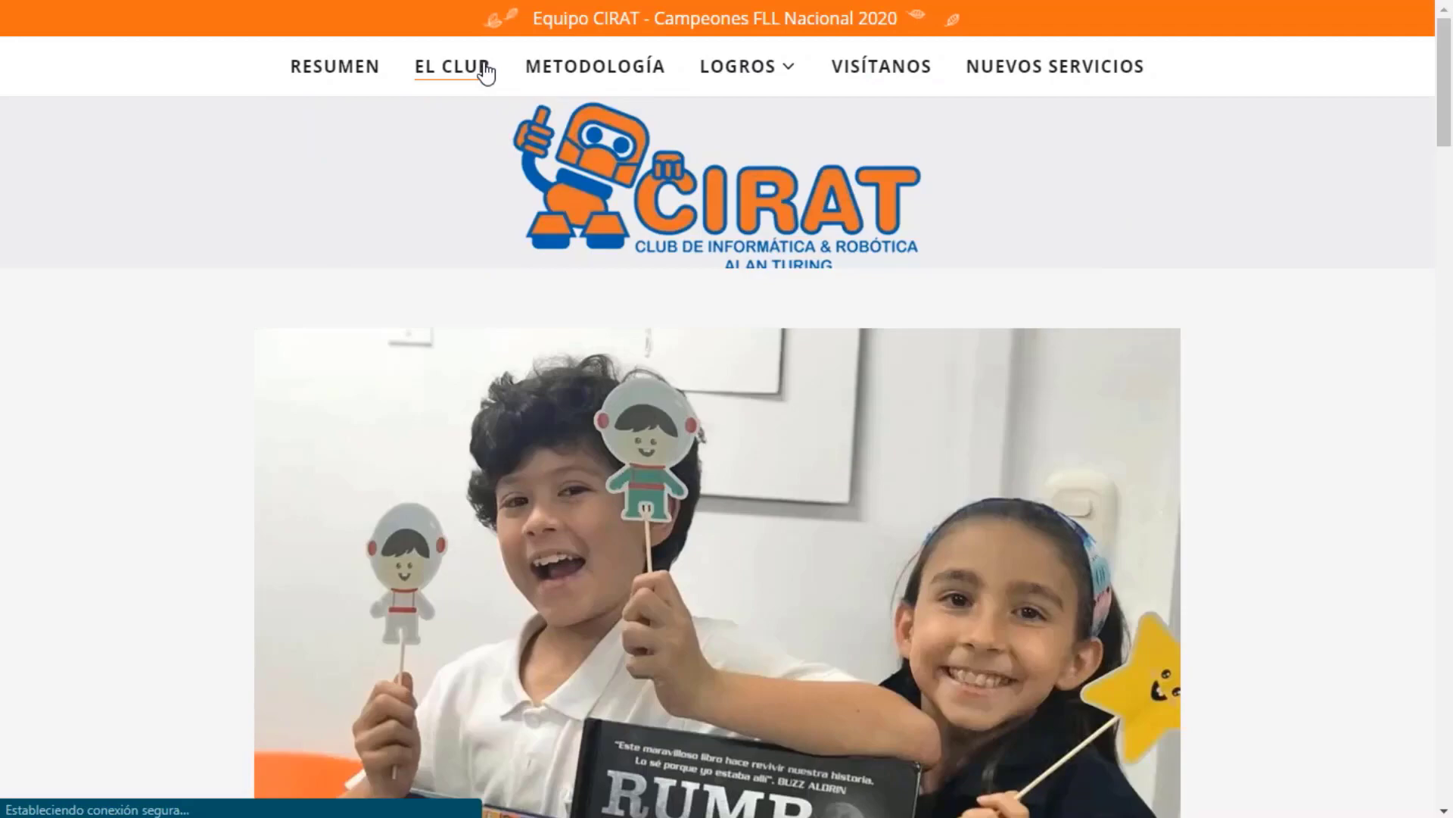